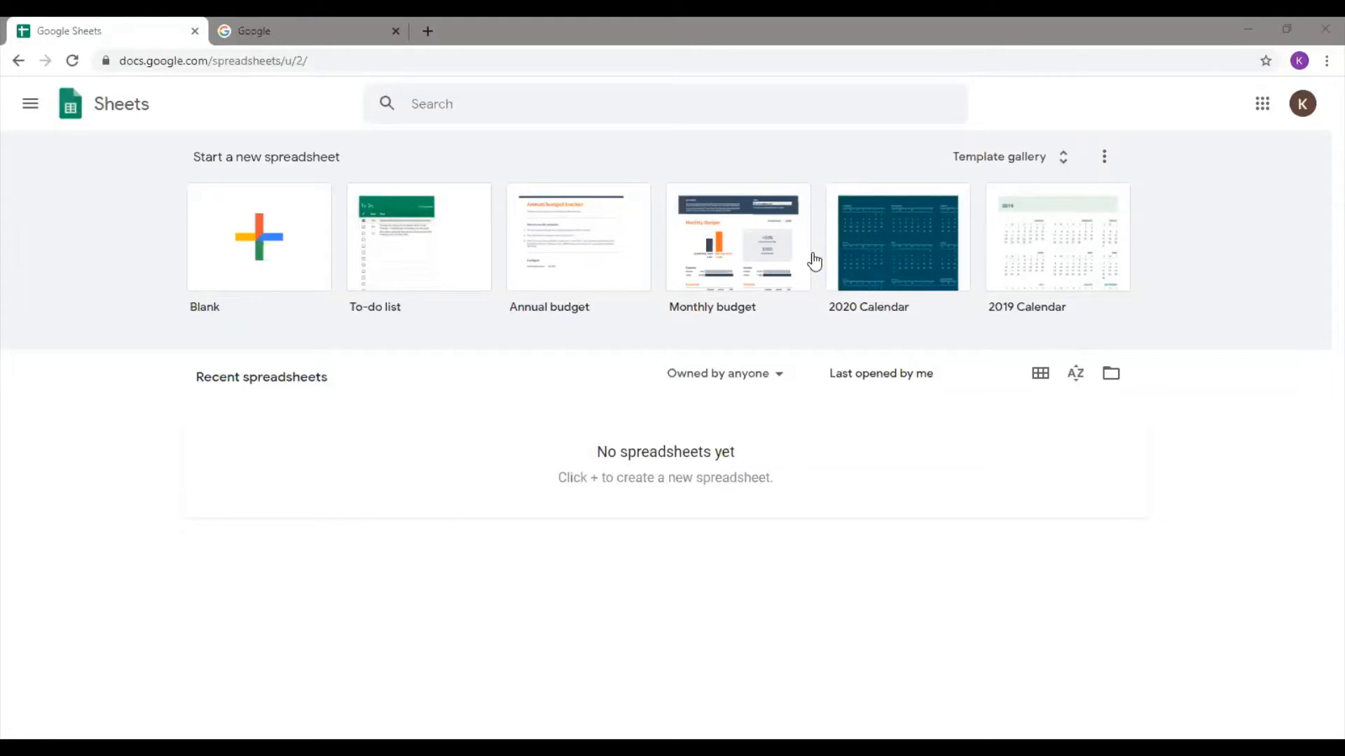
- Locate Sheets in the Google apps list on the Google home page, and close that page
key(ctrl+Tab)
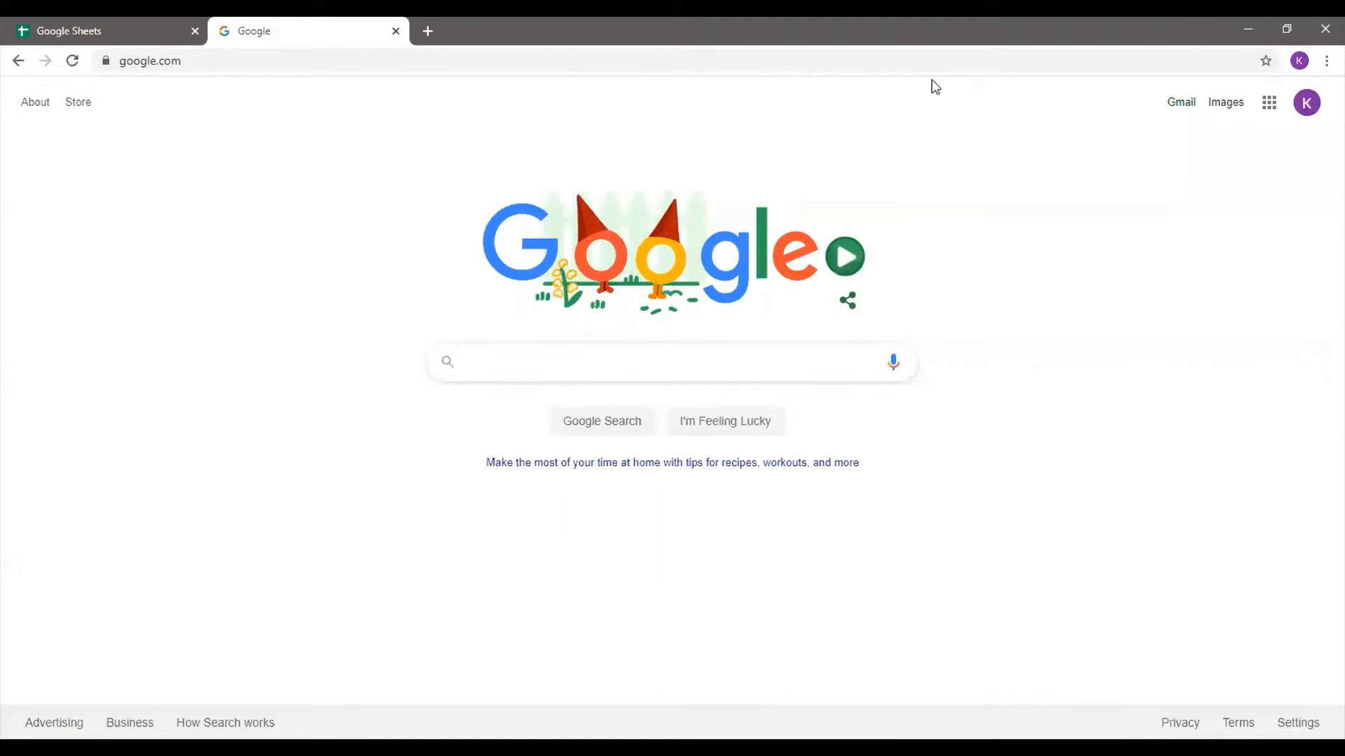
click(1269, 105)
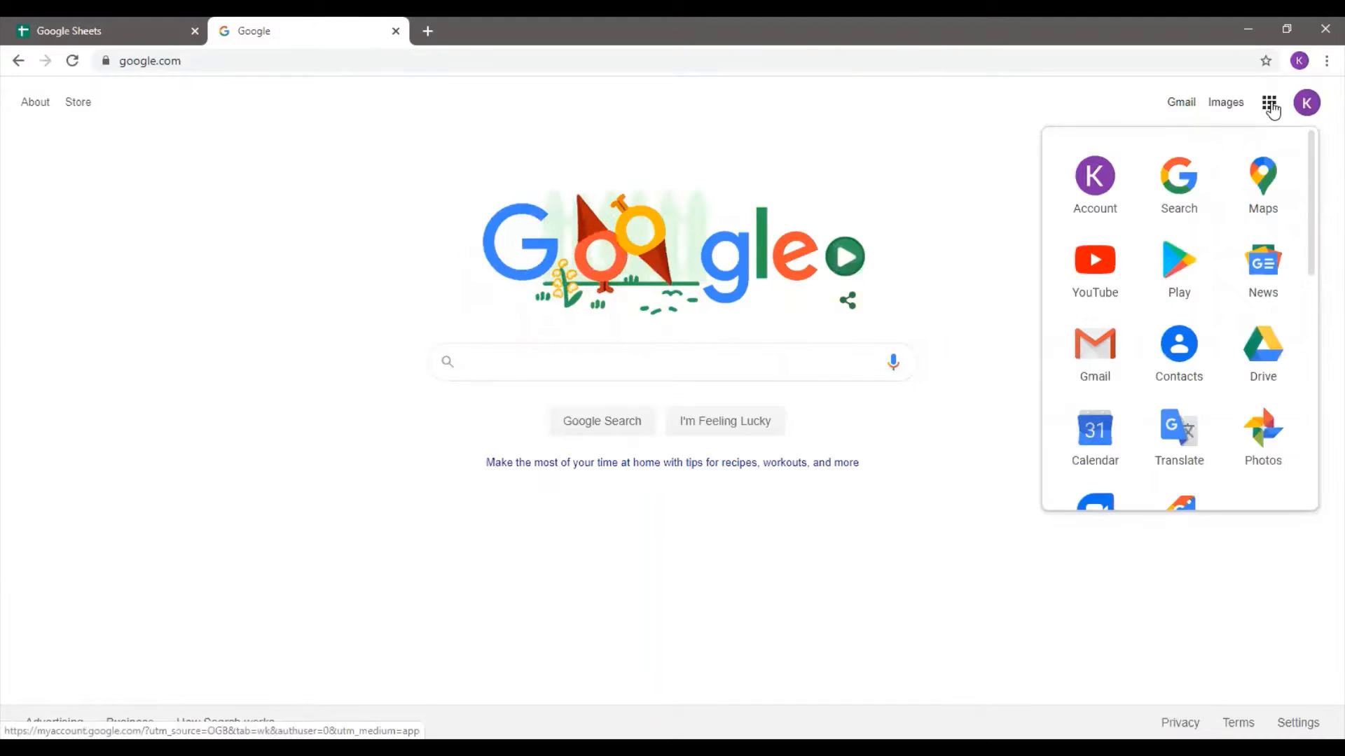
scroll(1303, 351, down, 5)
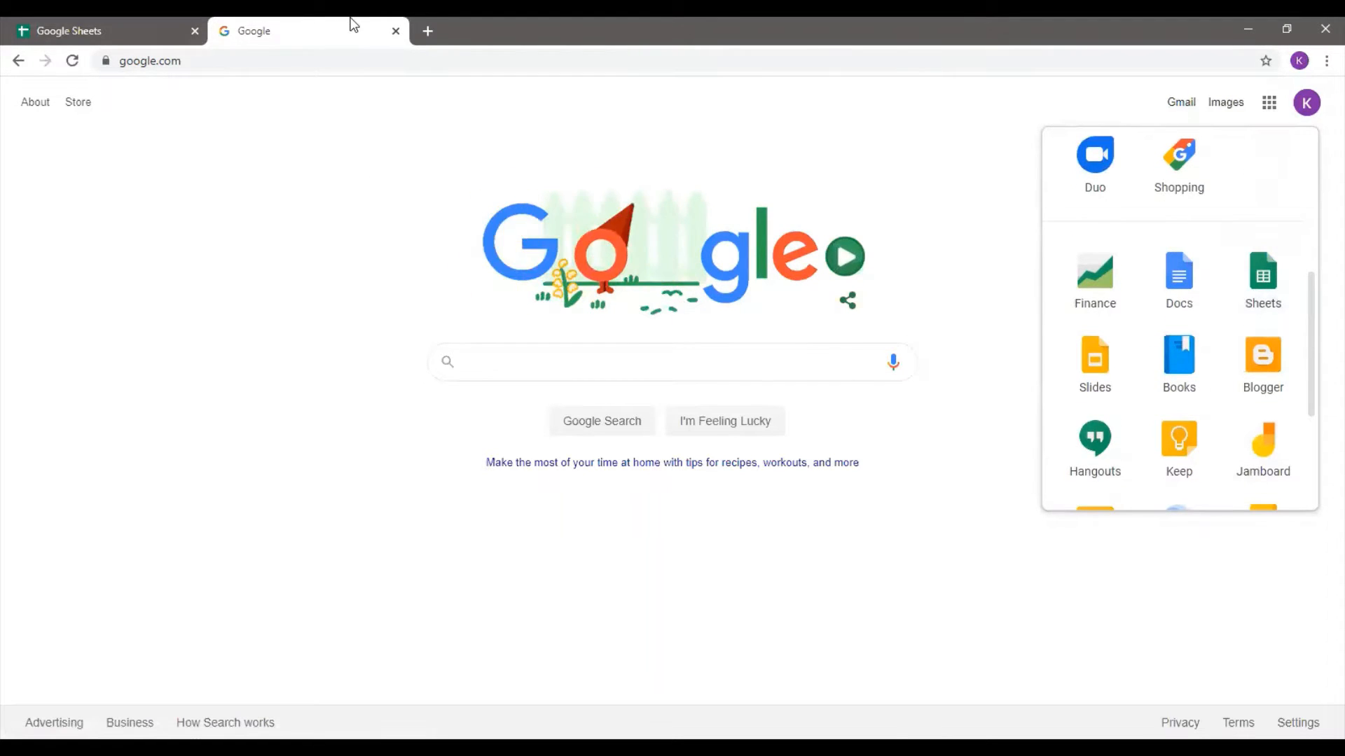
click(396, 30)
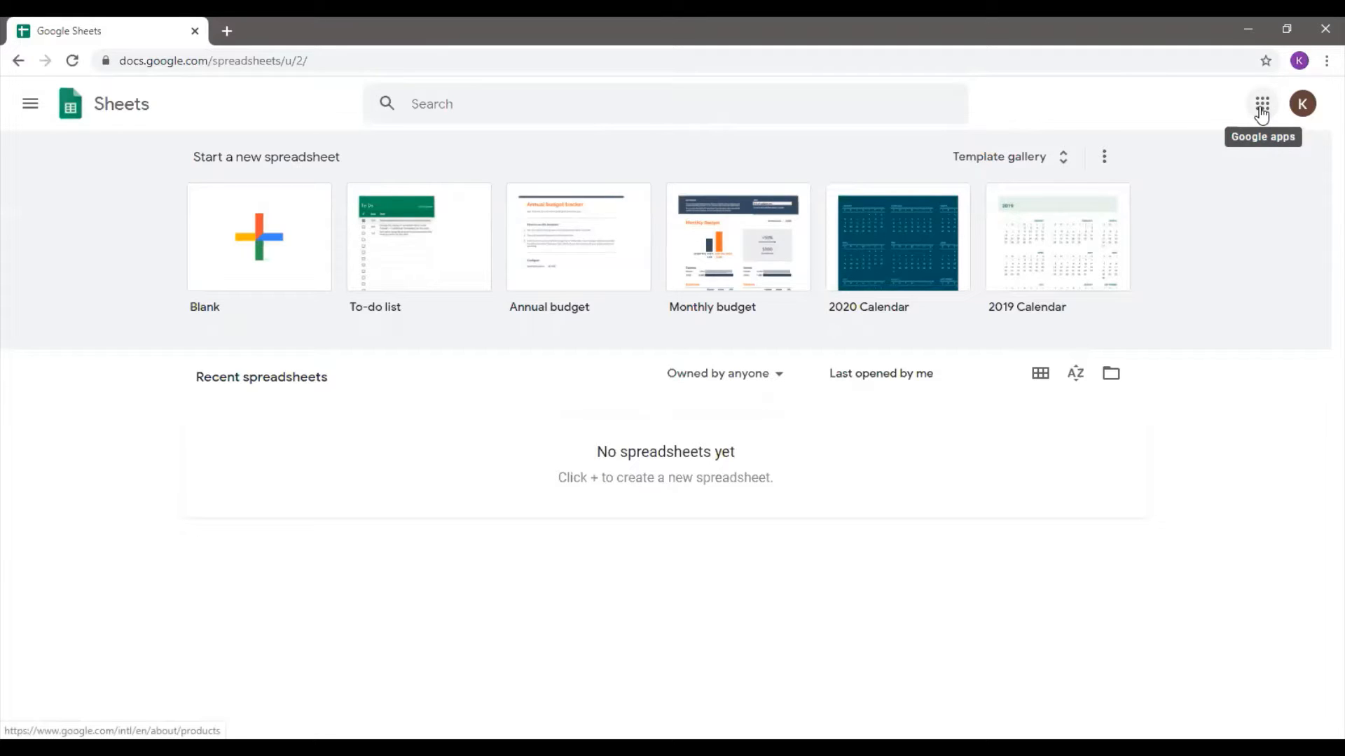
- Check which Google account is signed in, and view the Sheets main menu's links to other Google apps
click(1300, 106)
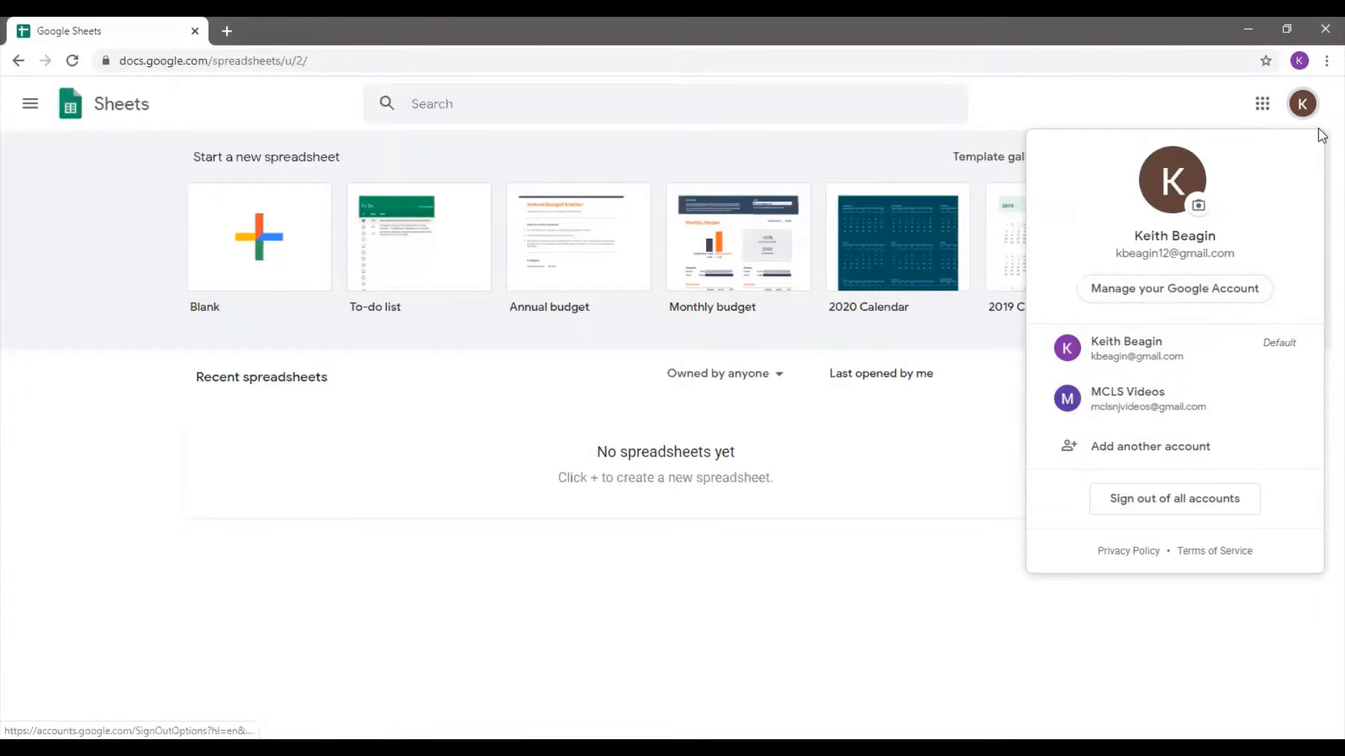
click(1191, 111)
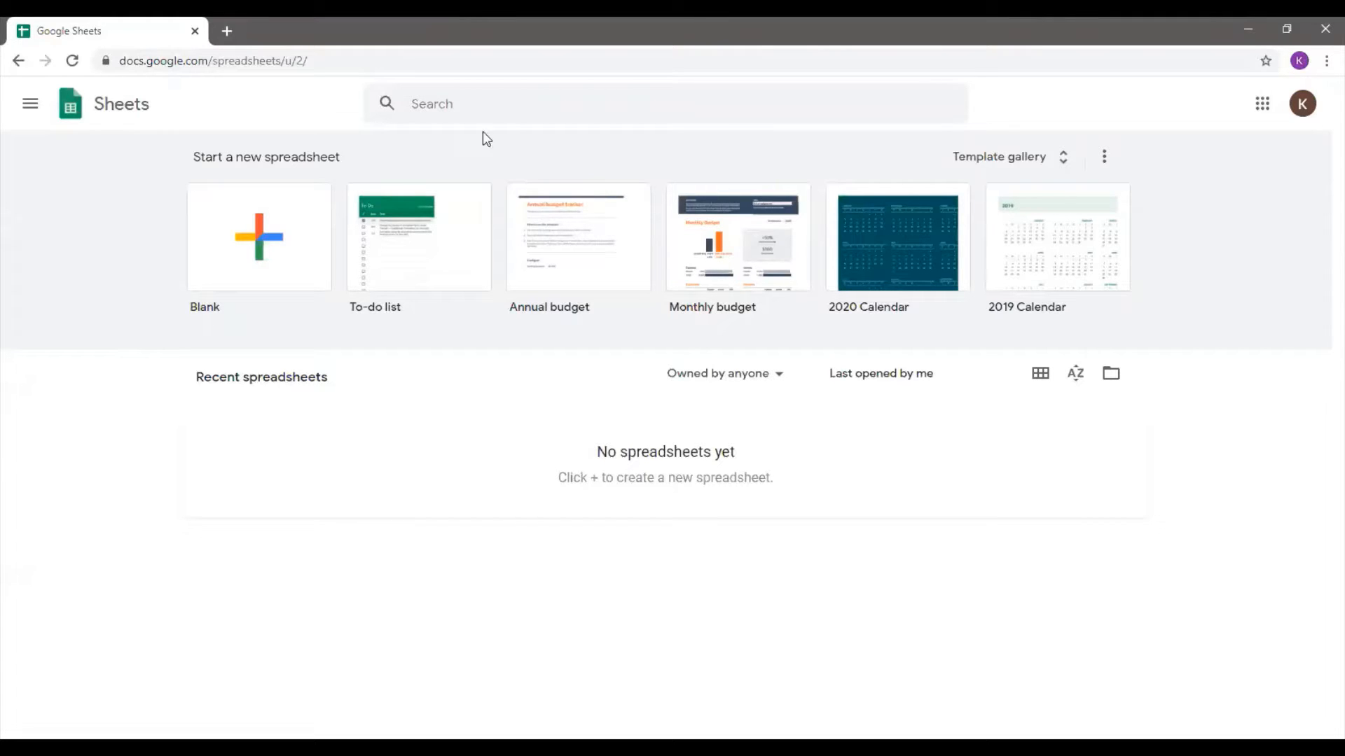
click(31, 105)
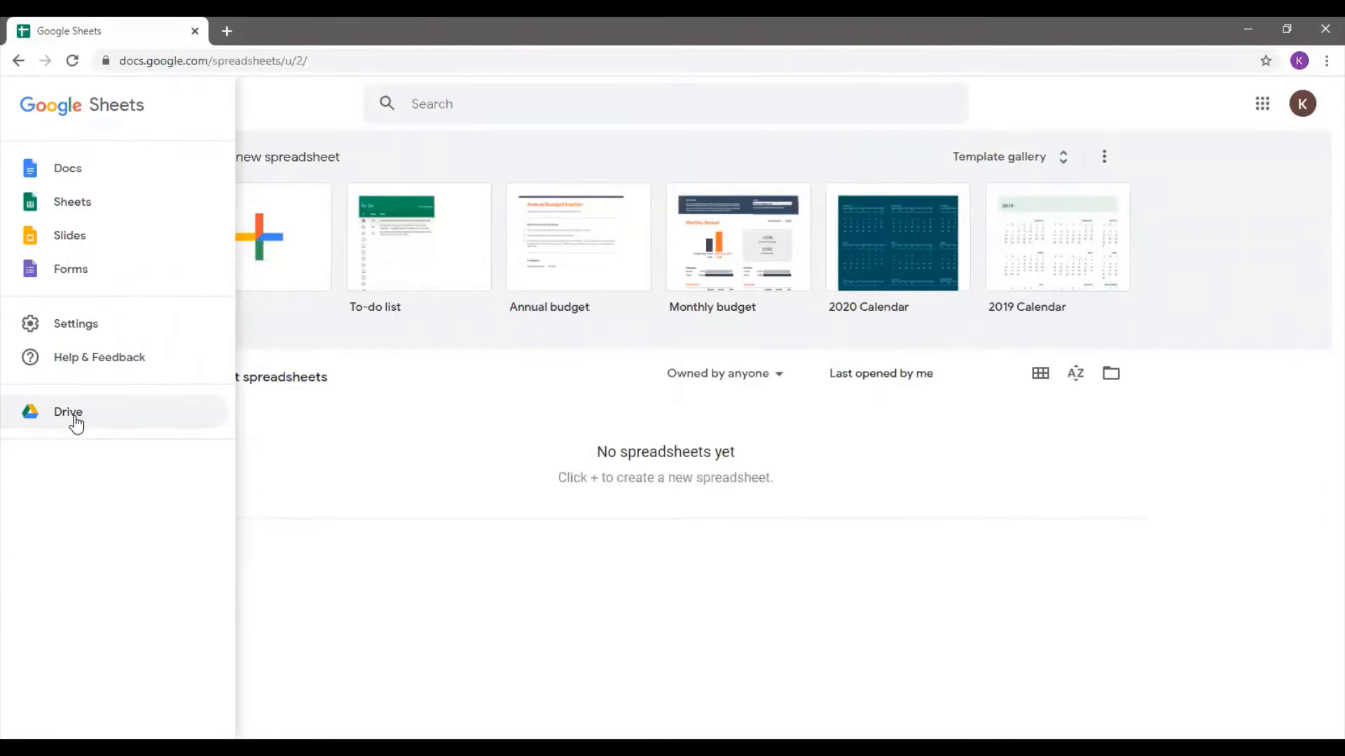
click(276, 104)
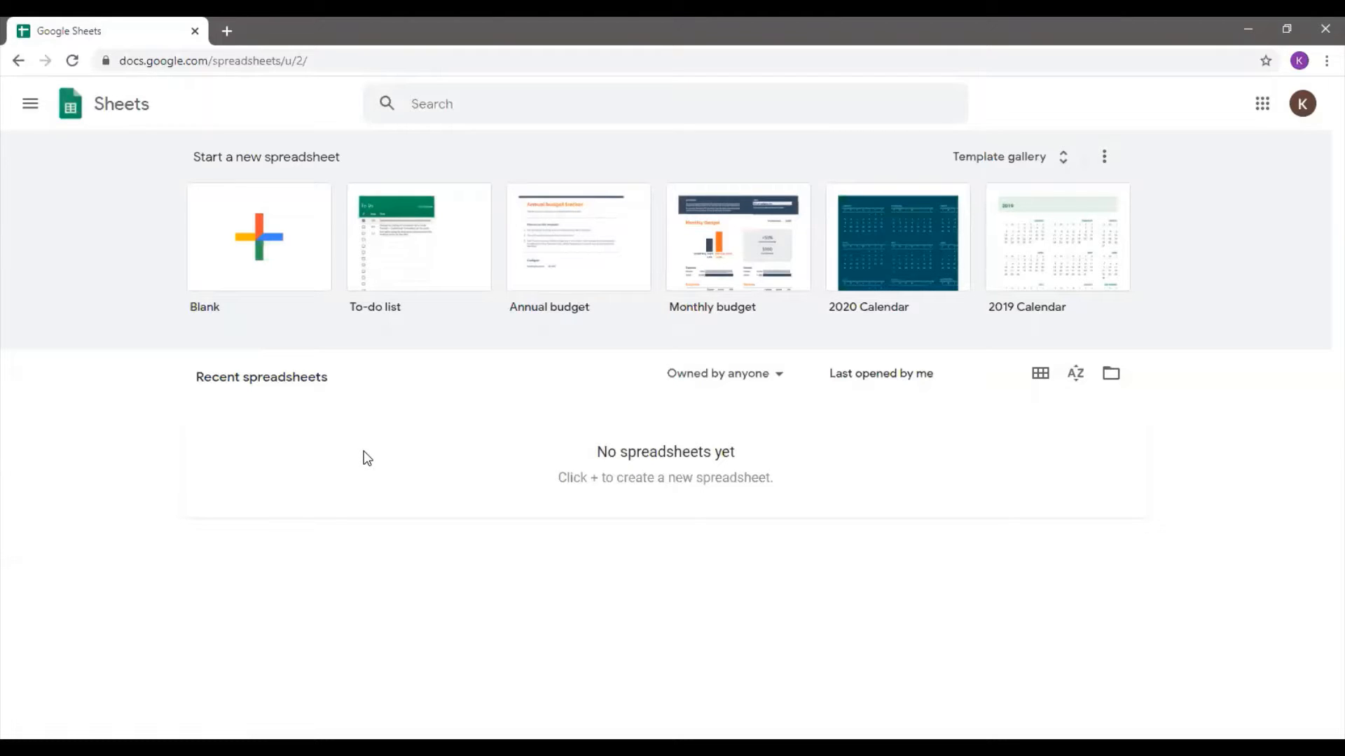
- Create a blank spreadsheet and select cells B1, B2 and A1 in turn
click(263, 255)
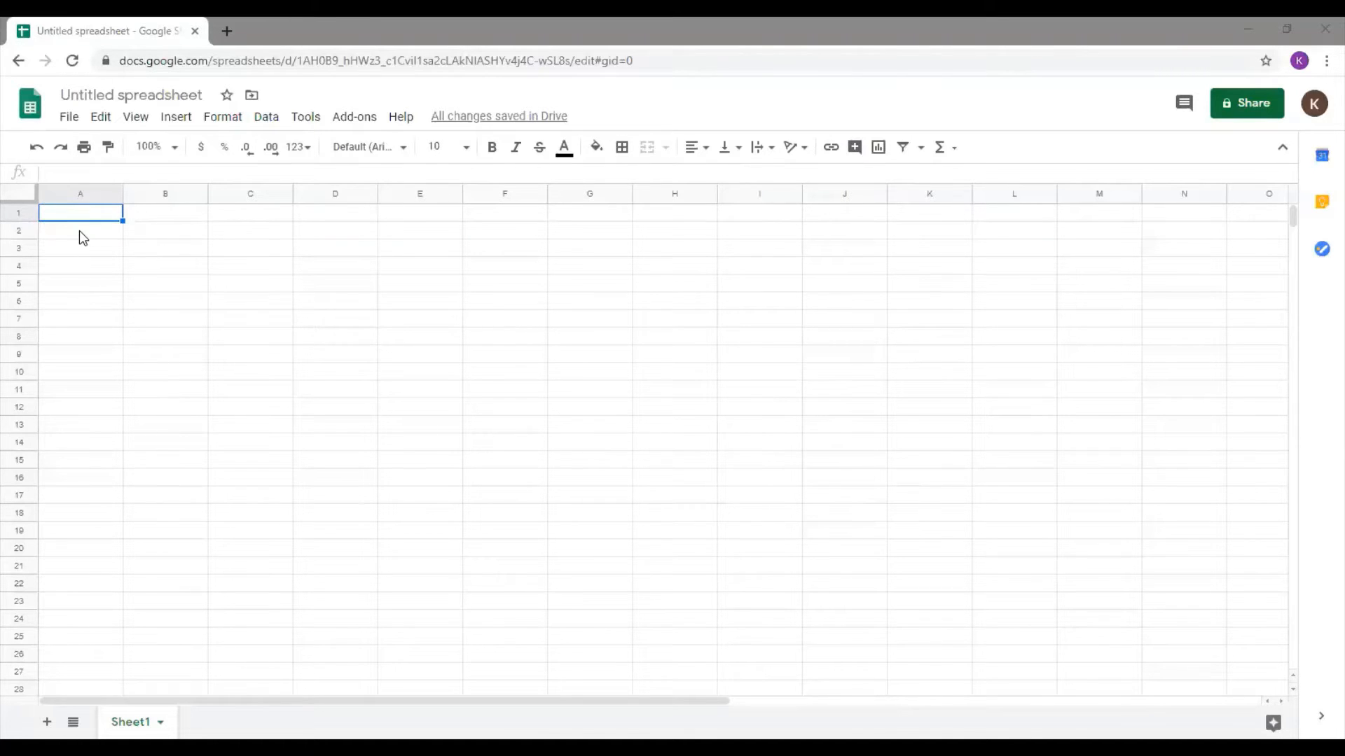
click(143, 217)
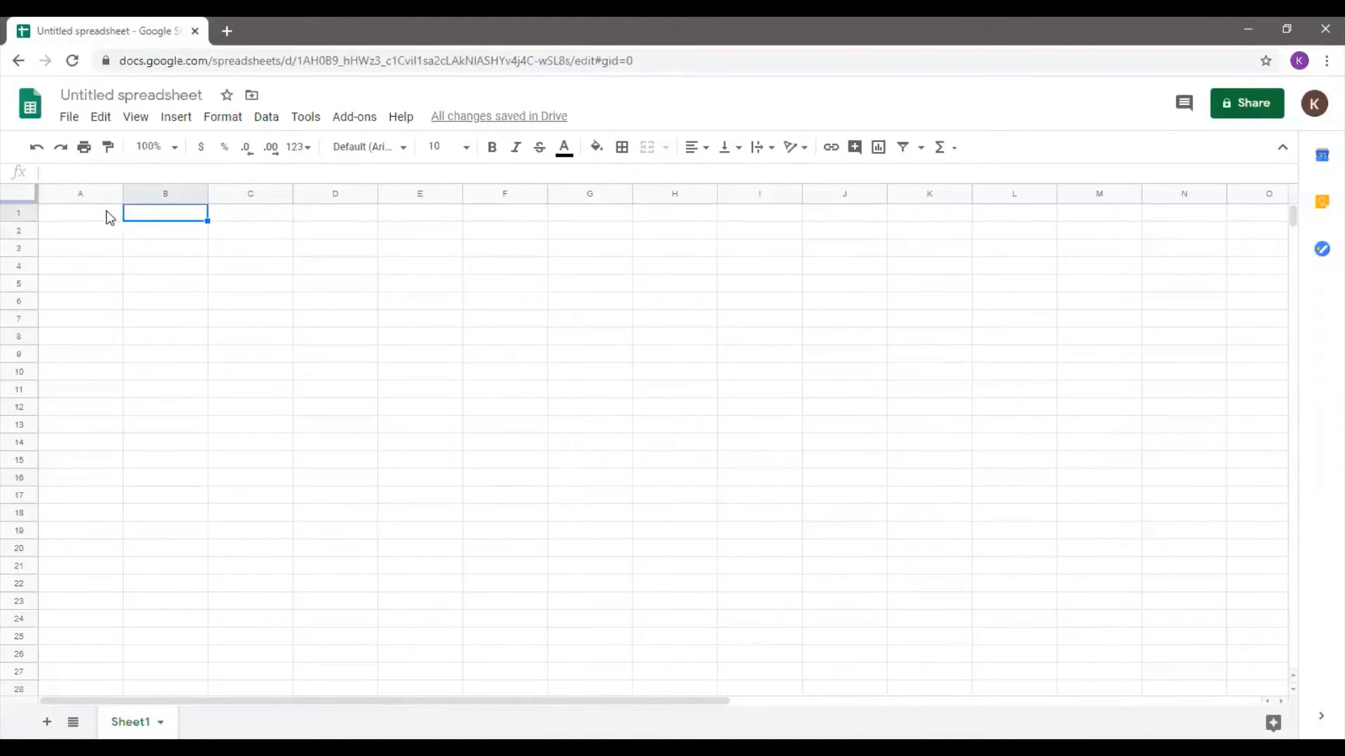
click(137, 232)
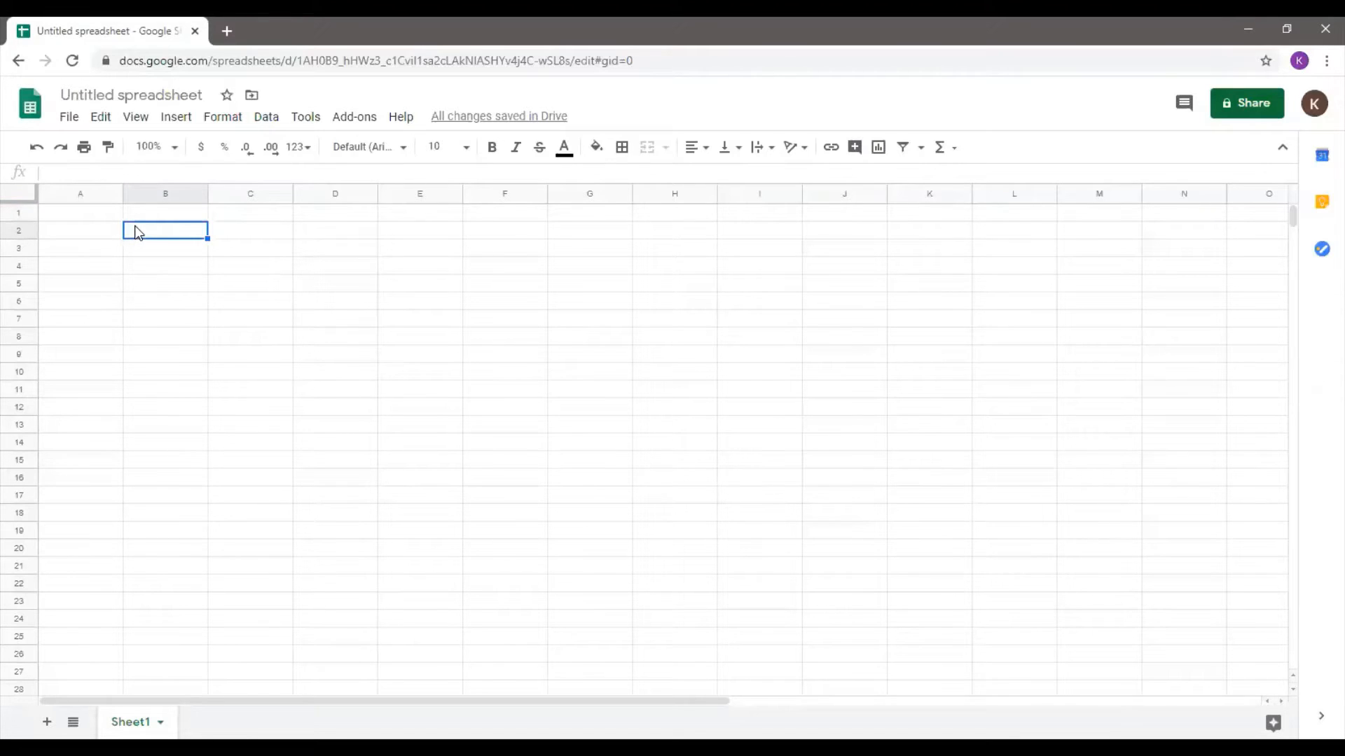
click(98, 219)
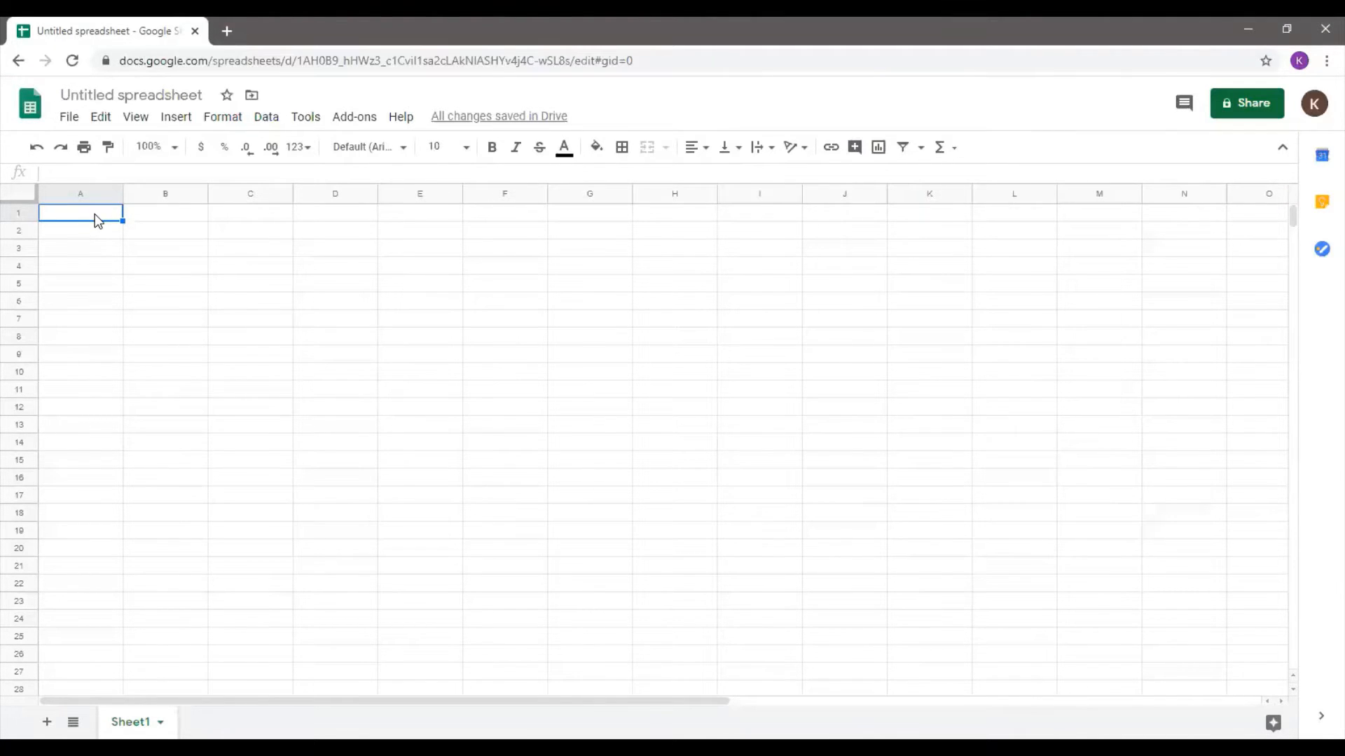
text(56)
key(BackSpace)
key(BackSpace)
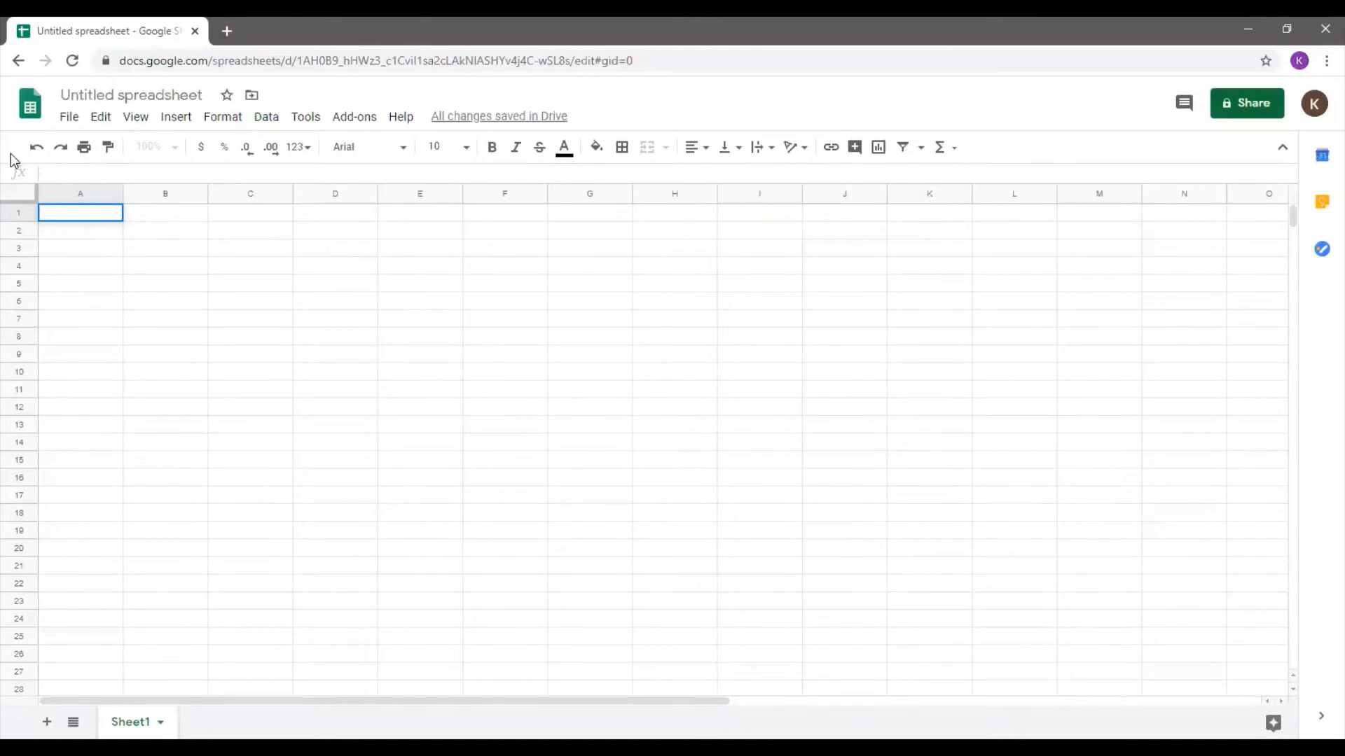
key(Escape)
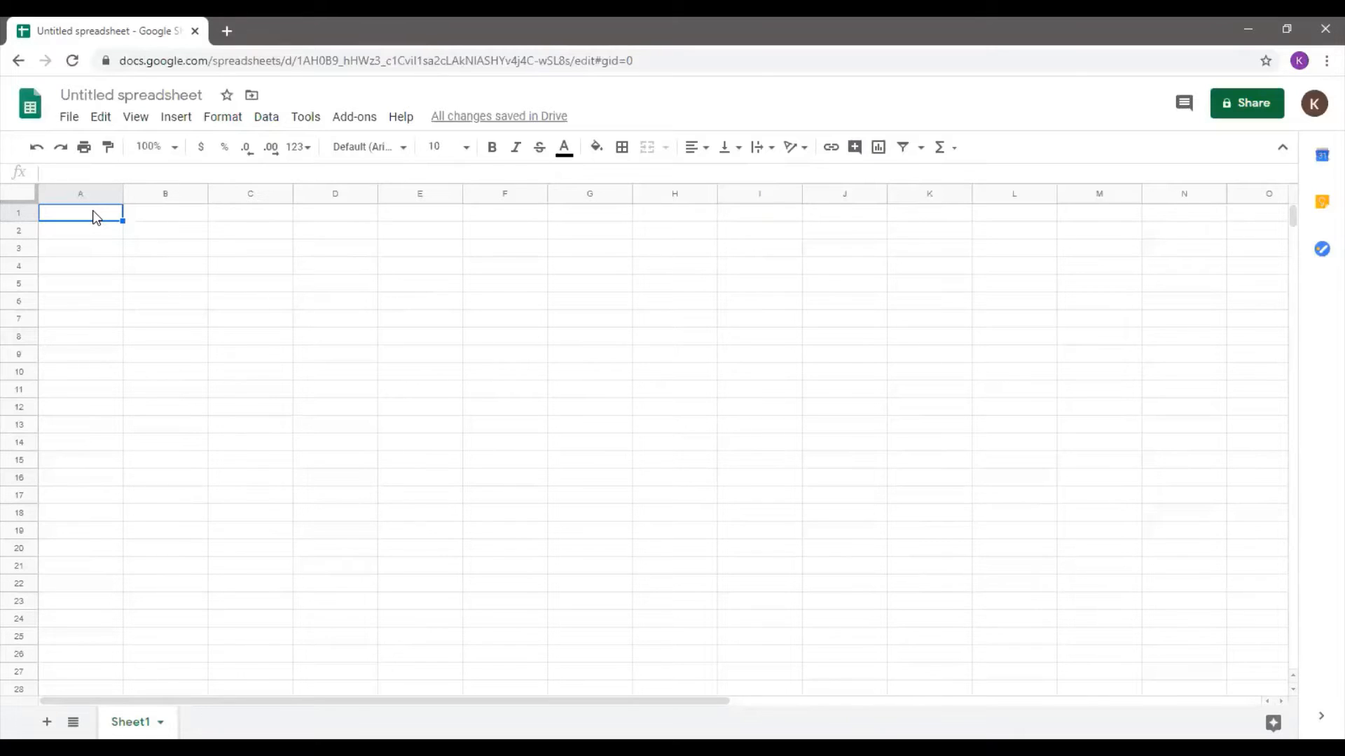
click(421, 748)
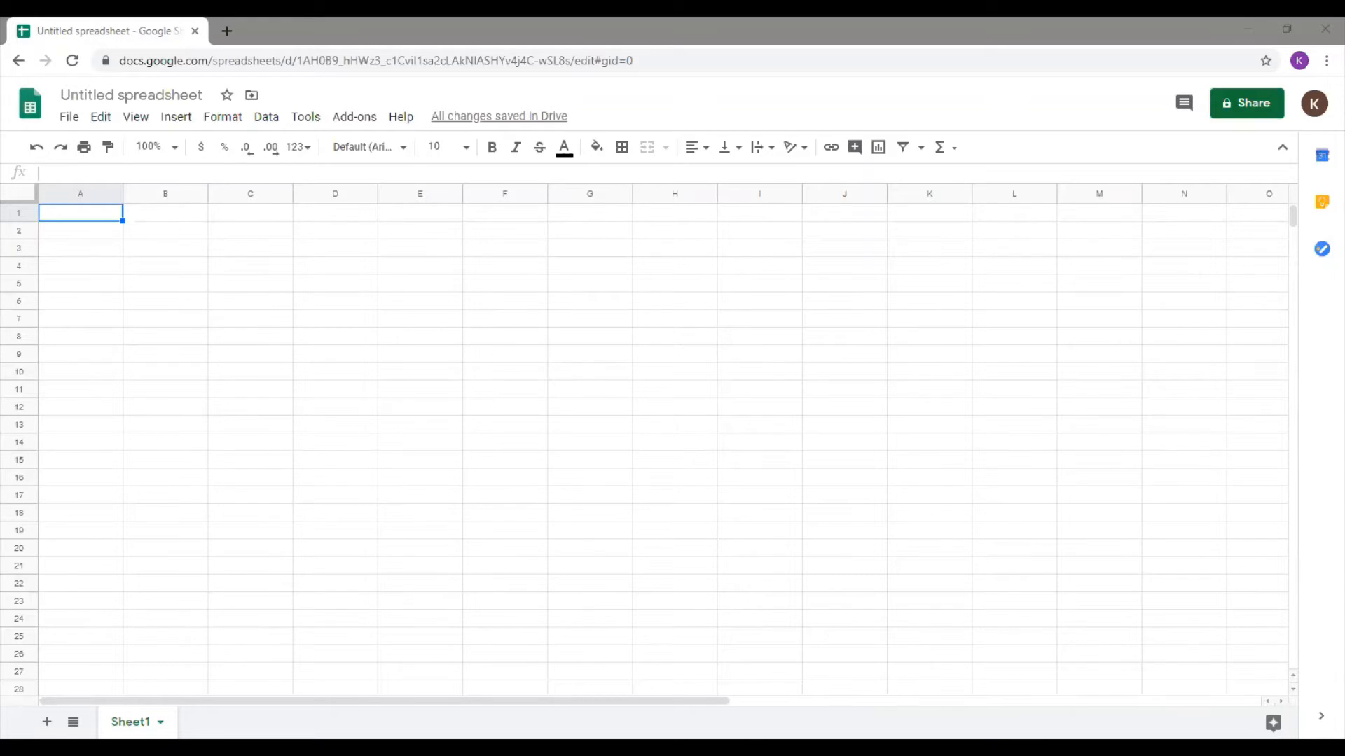
key(alt+Tab)
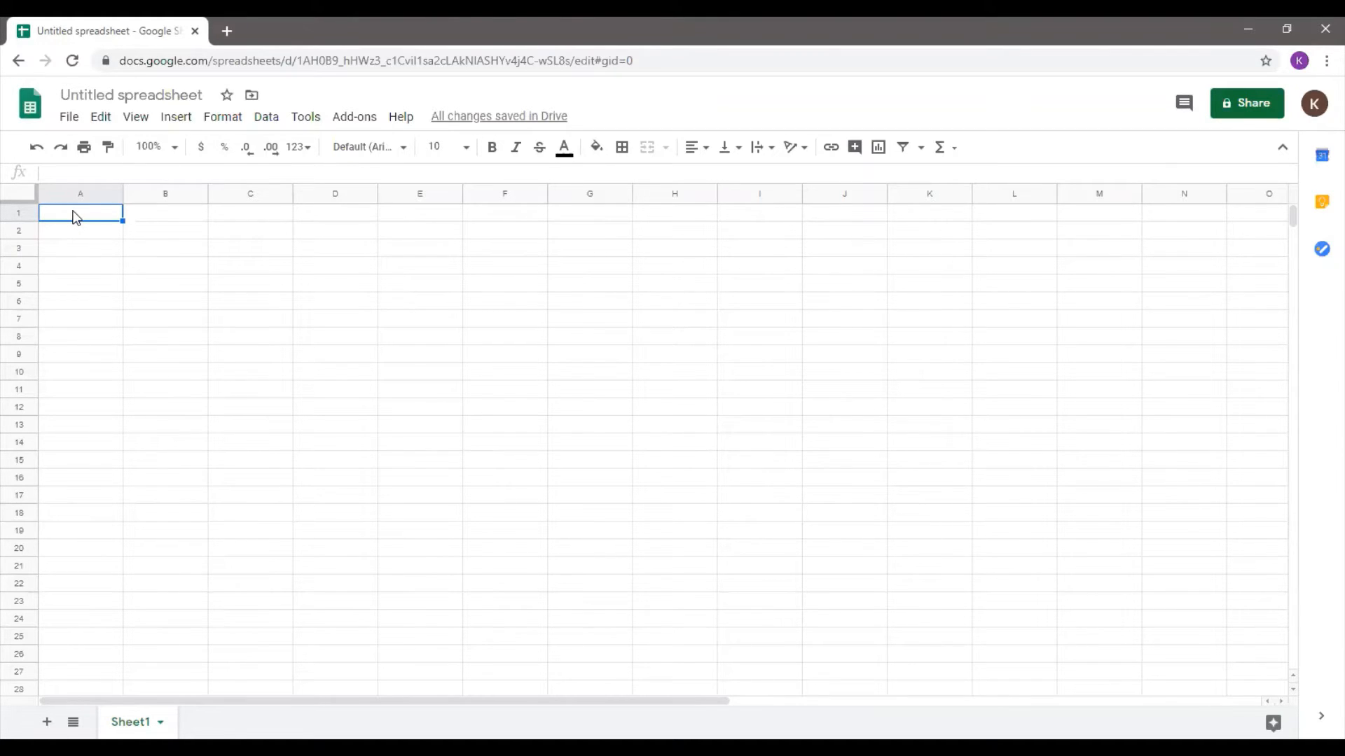
- Enter 5 in cell A1 and 6 in cell A2
text(5)
key(Return)
text(6)
key(Return)
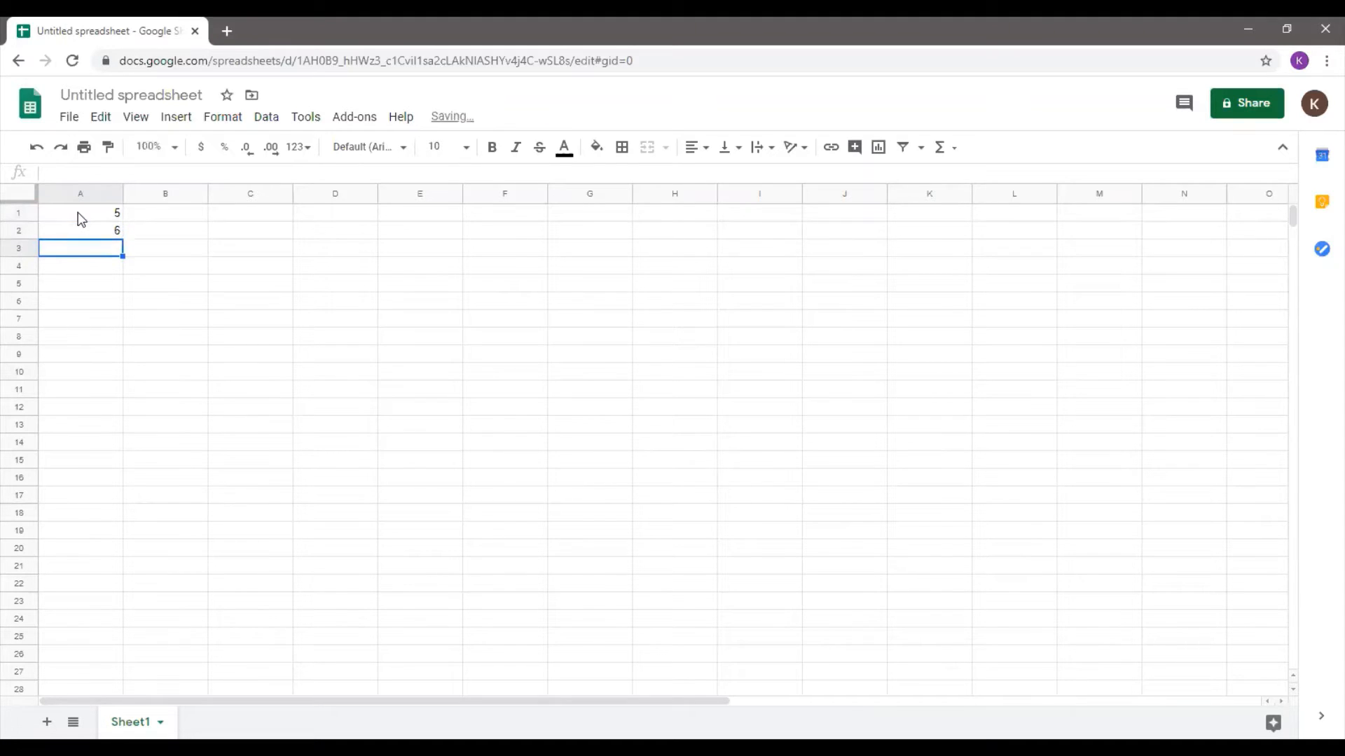
- Select the range A1 to A13, and clear the value in cell A2
drag(81, 219, 95, 429)
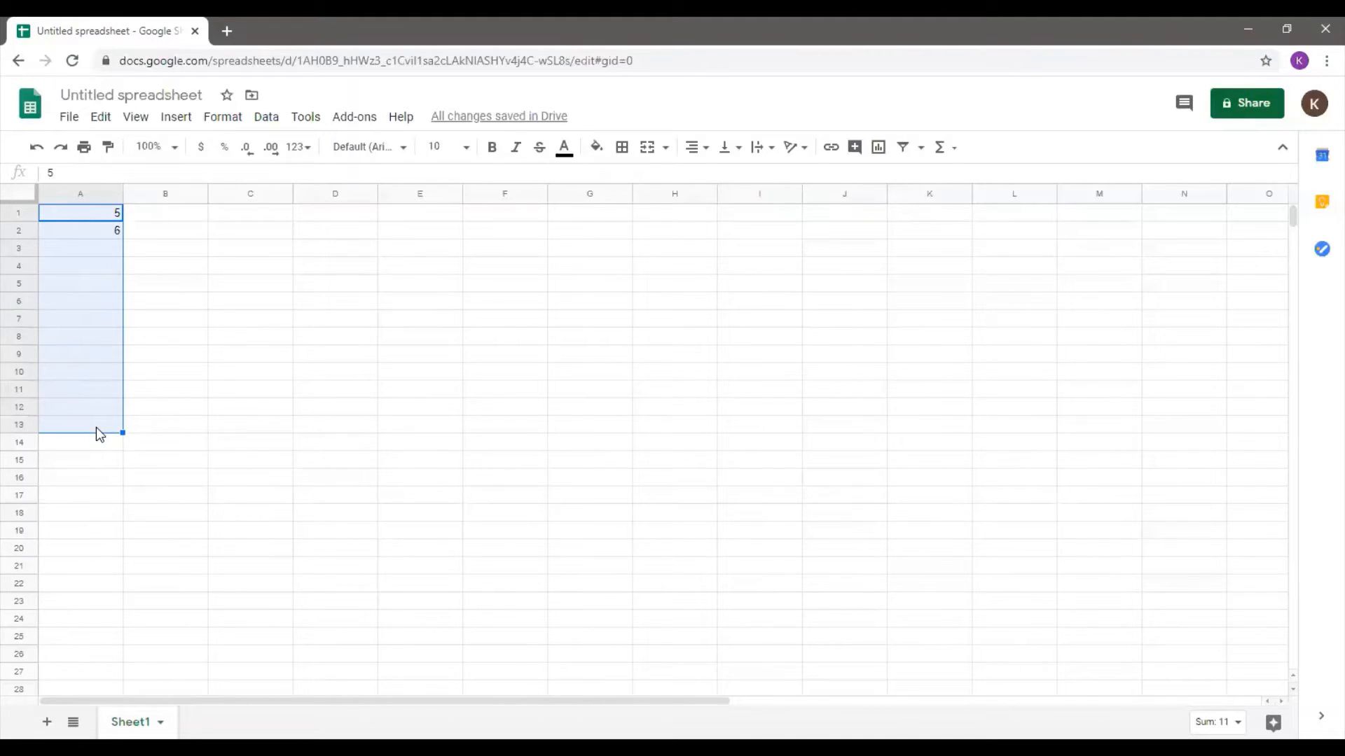
click(76, 227)
key(Delete)
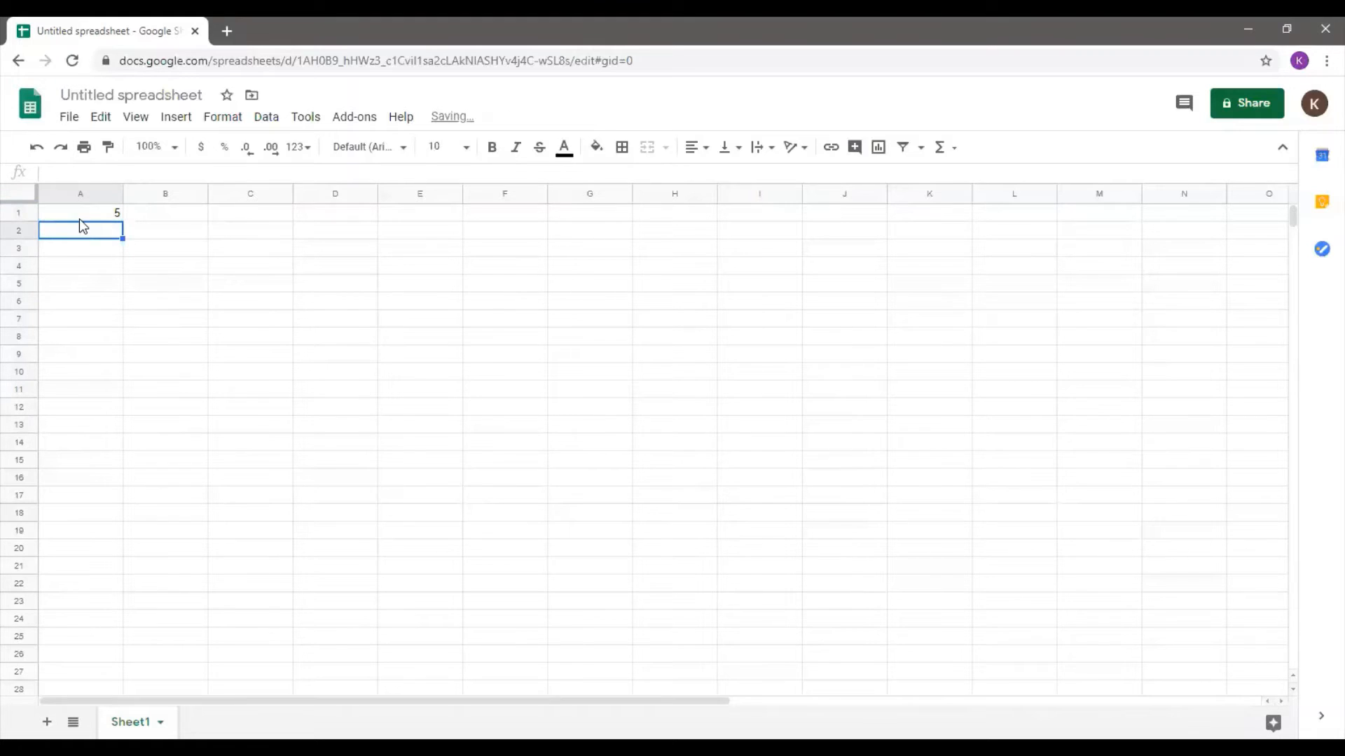
- Try filling the value of cell A1 across row 1 through D1, and clear cell A1
click(85, 214)
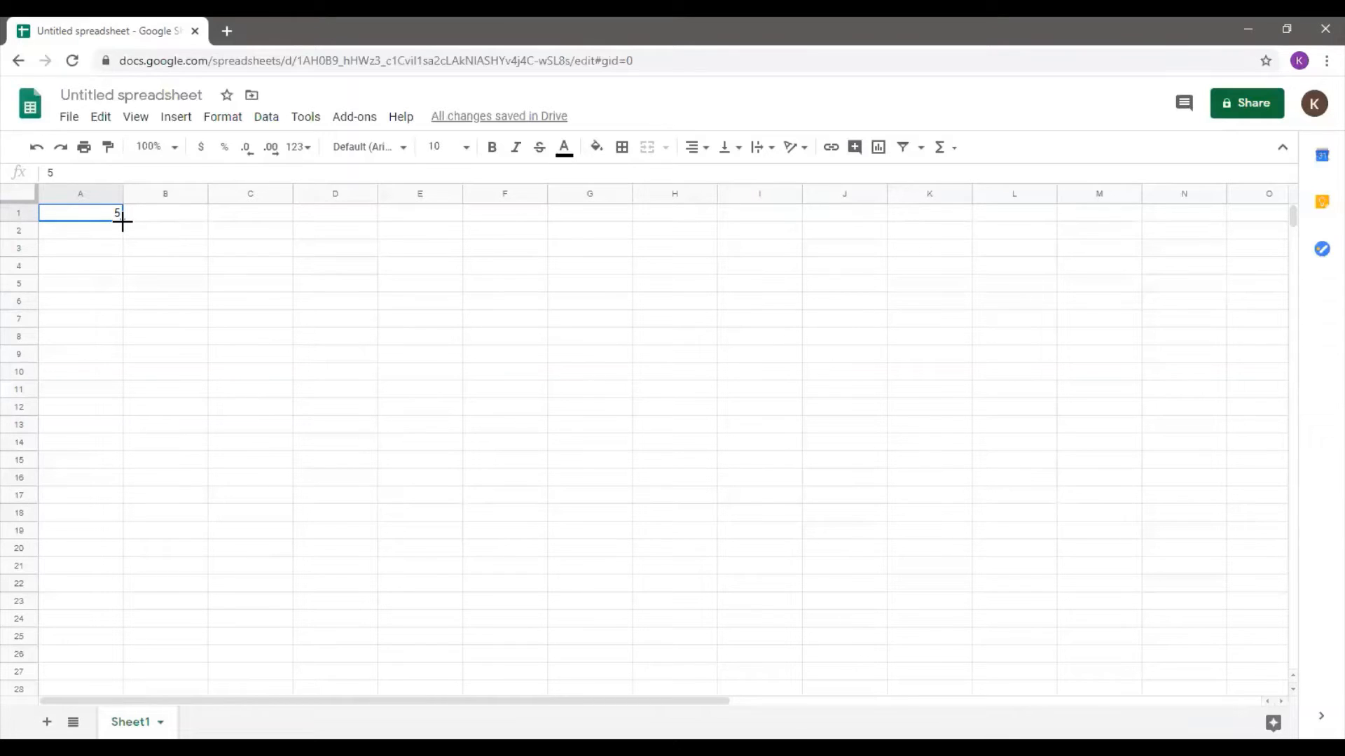
drag(122, 221, 326, 216)
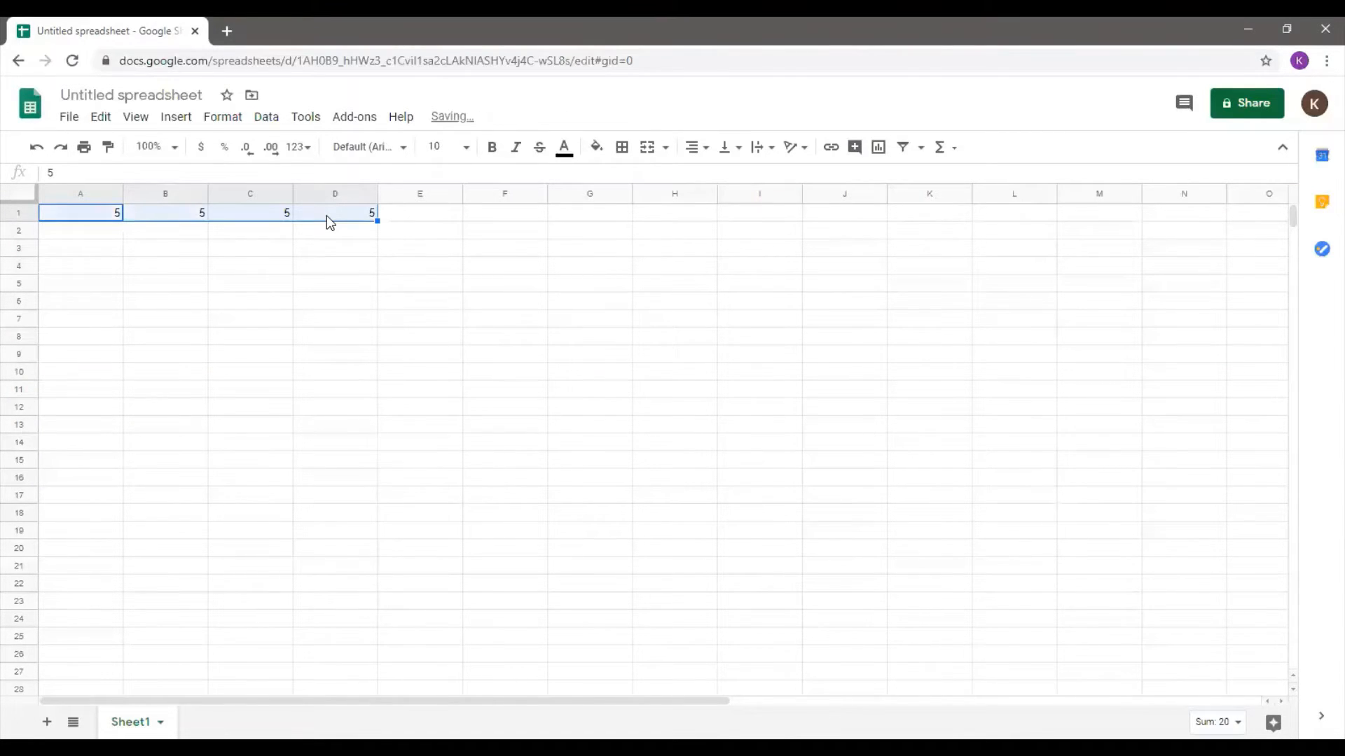
click(36, 148)
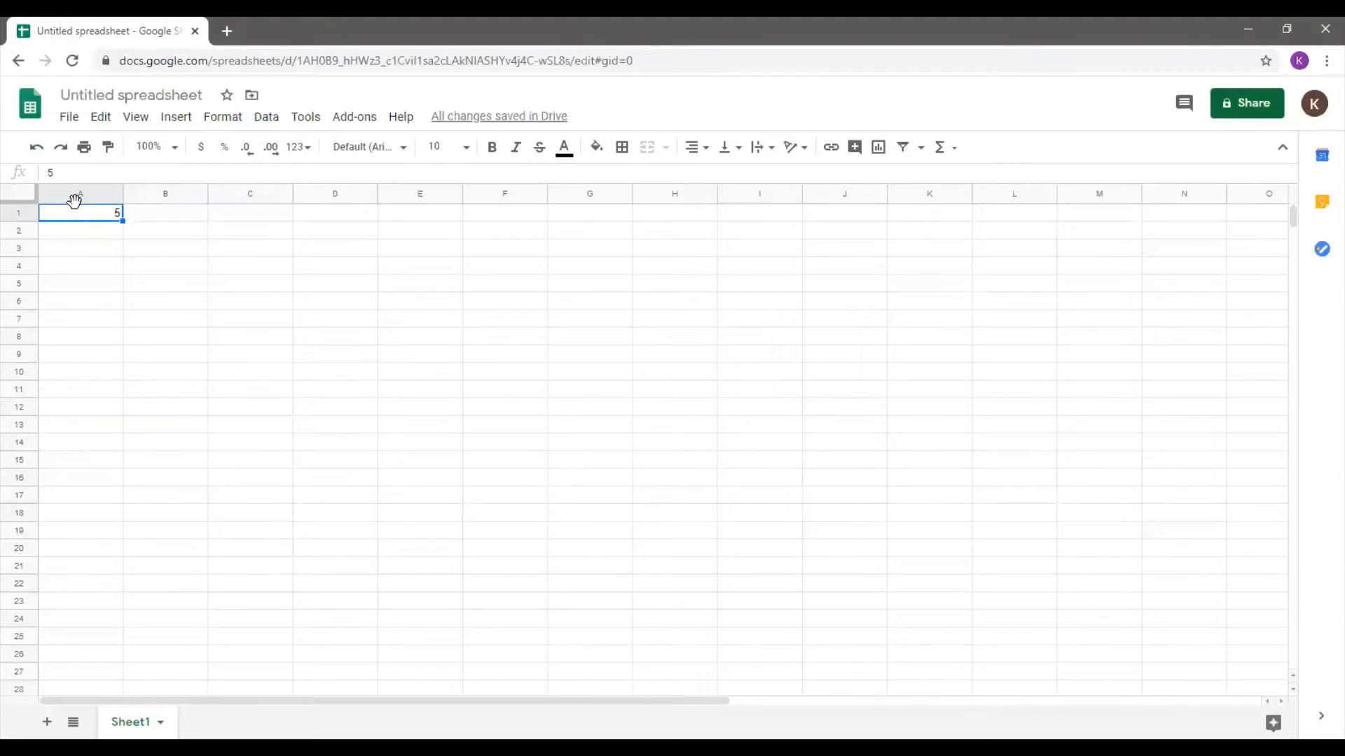
key(Delete)
click(70, 118)
mouse_move(95, 122)
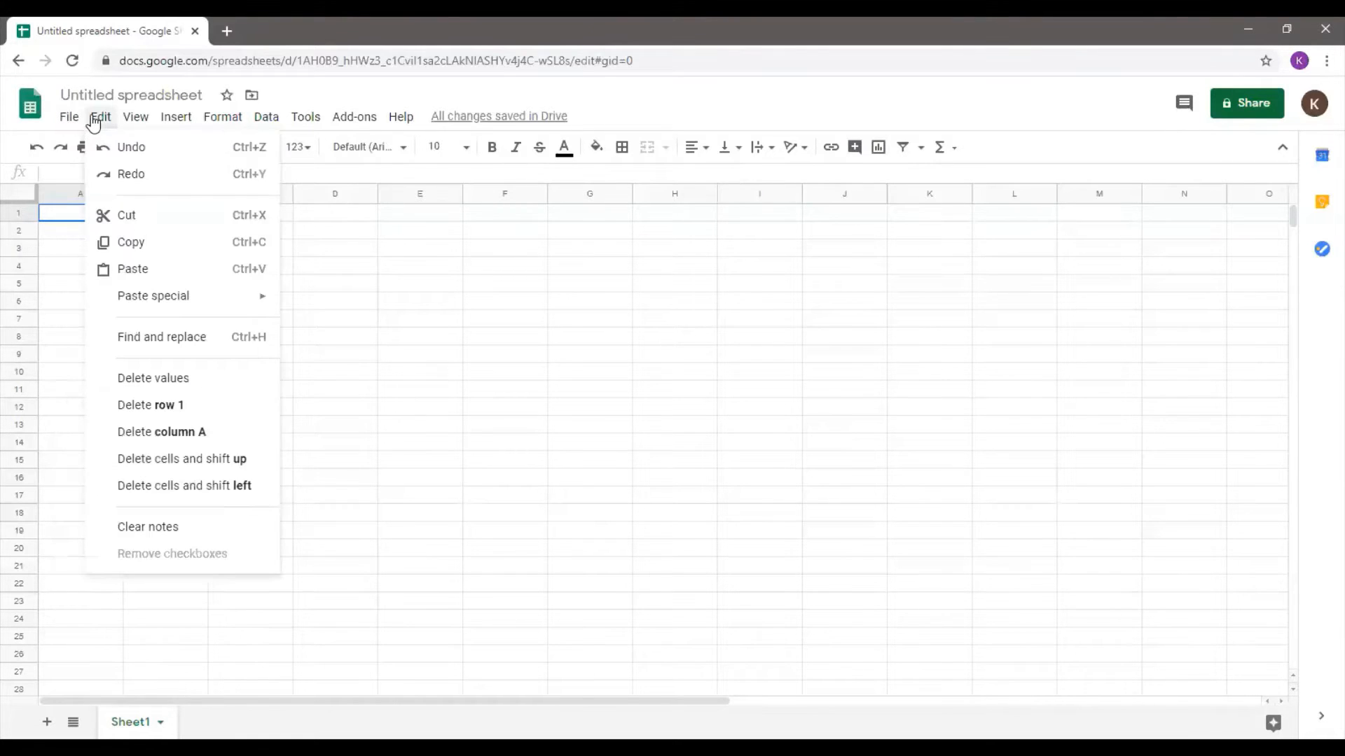
click(139, 118)
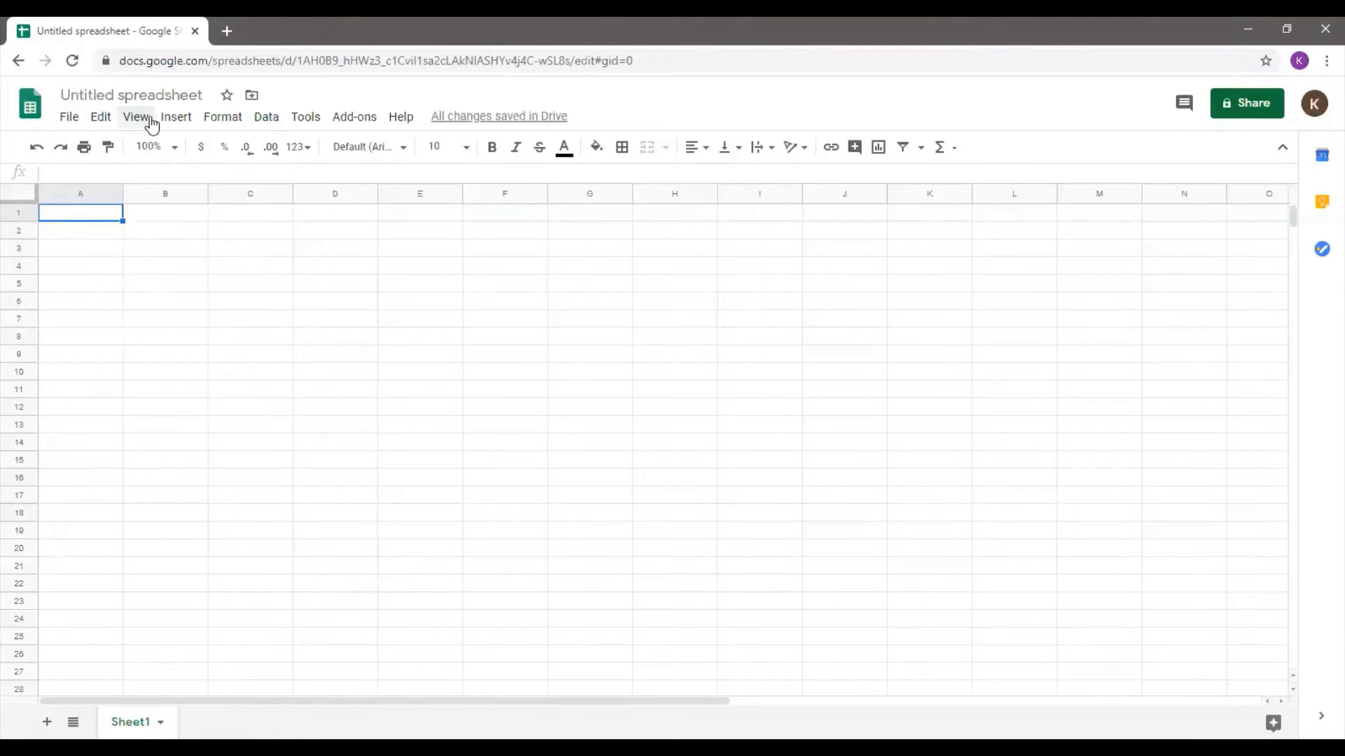
click(67, 119)
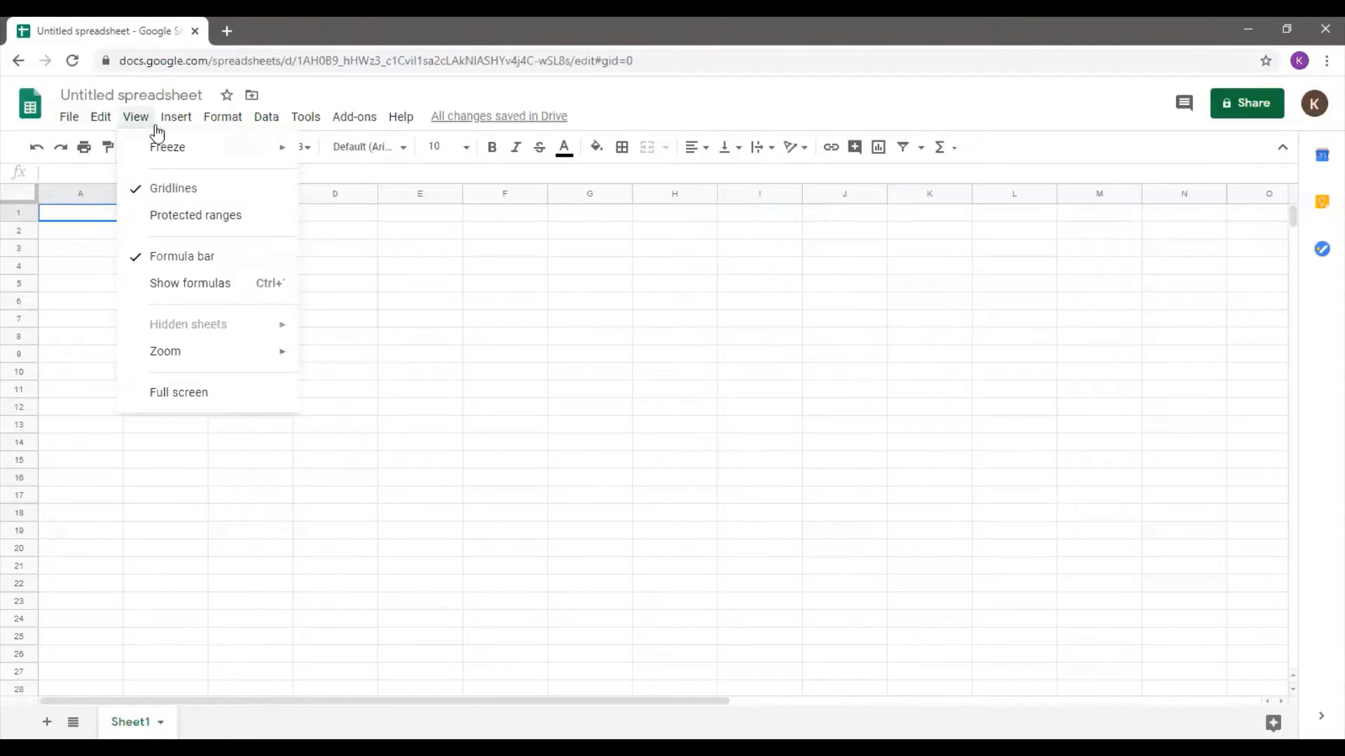
mouse_move(175, 125)
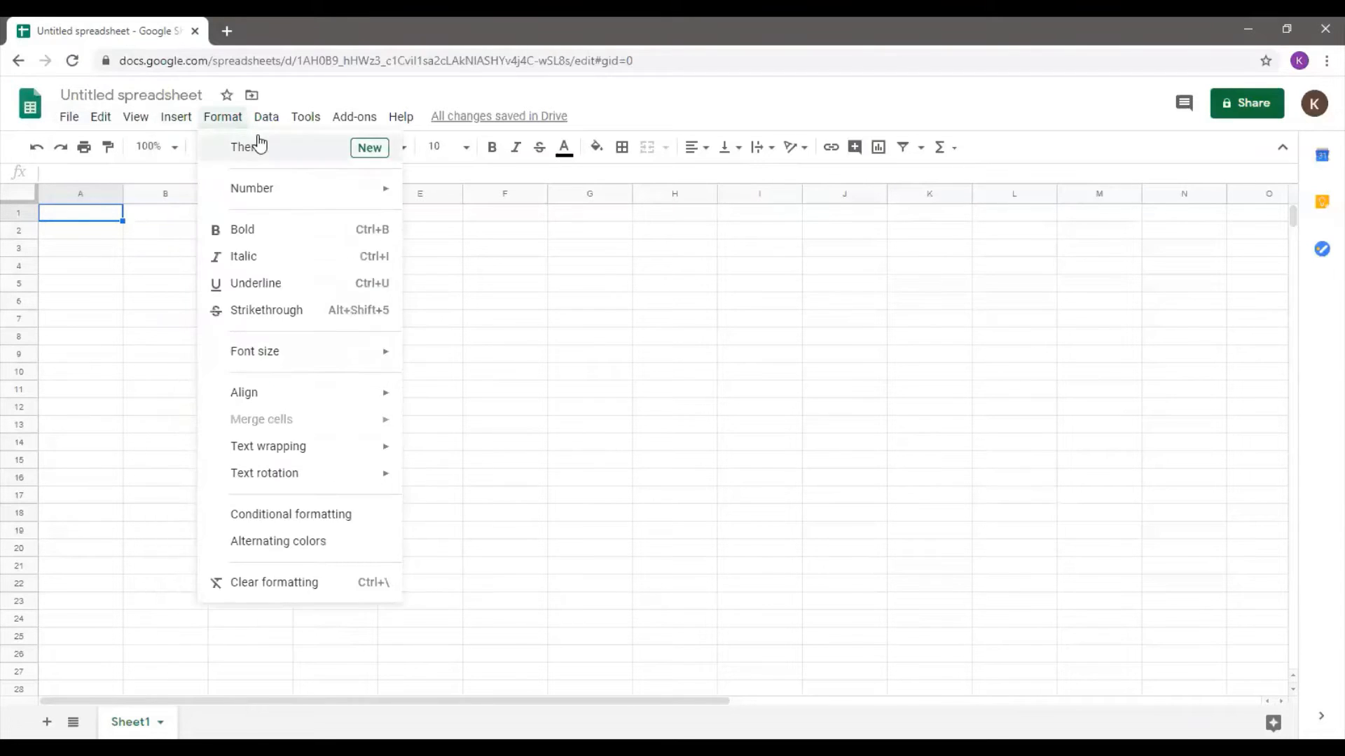
mouse_move(268, 123)
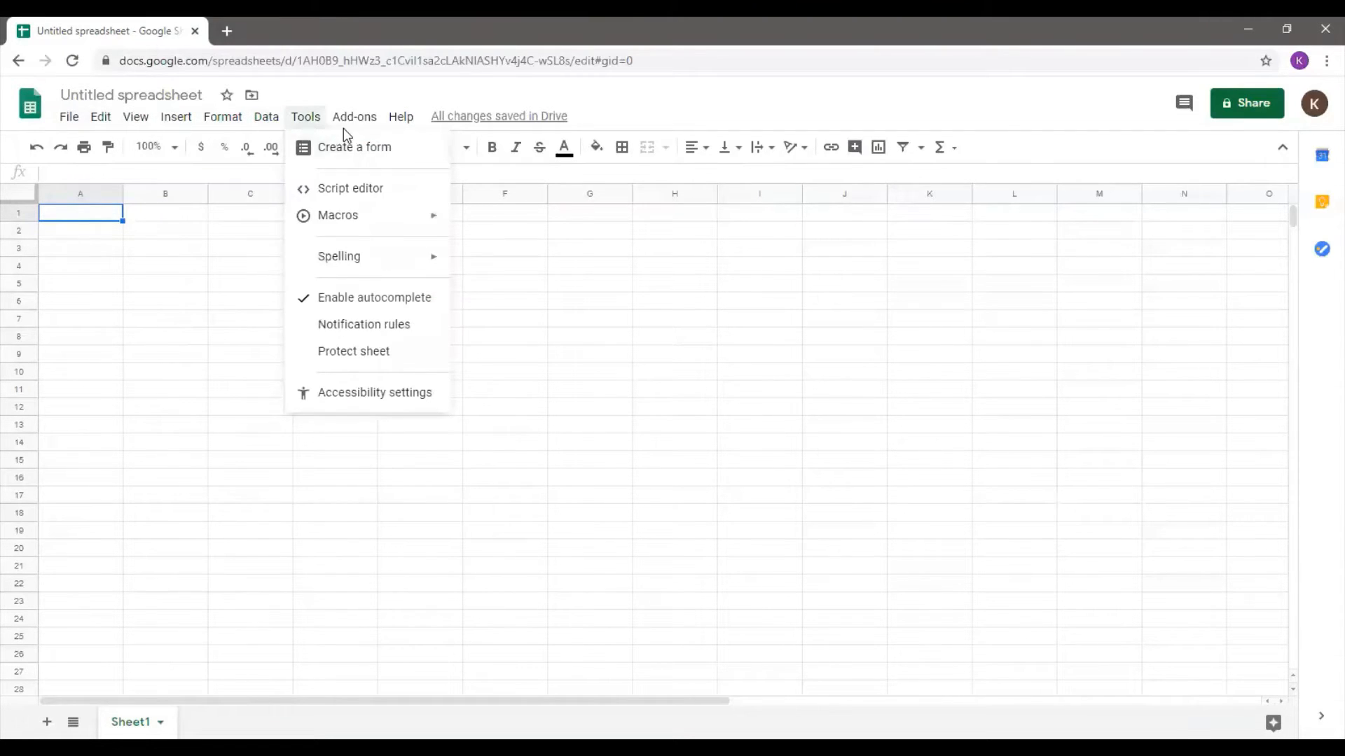
mouse_move(402, 124)
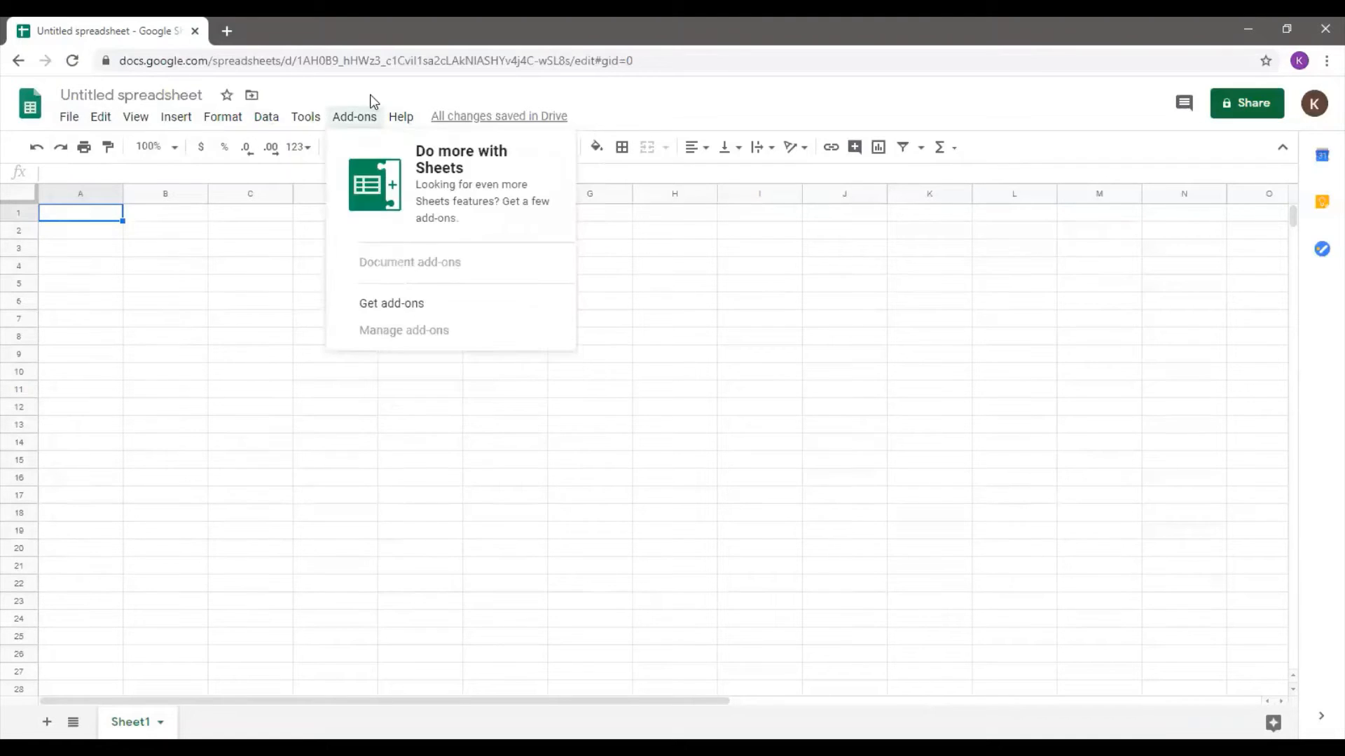
click(614, 111)
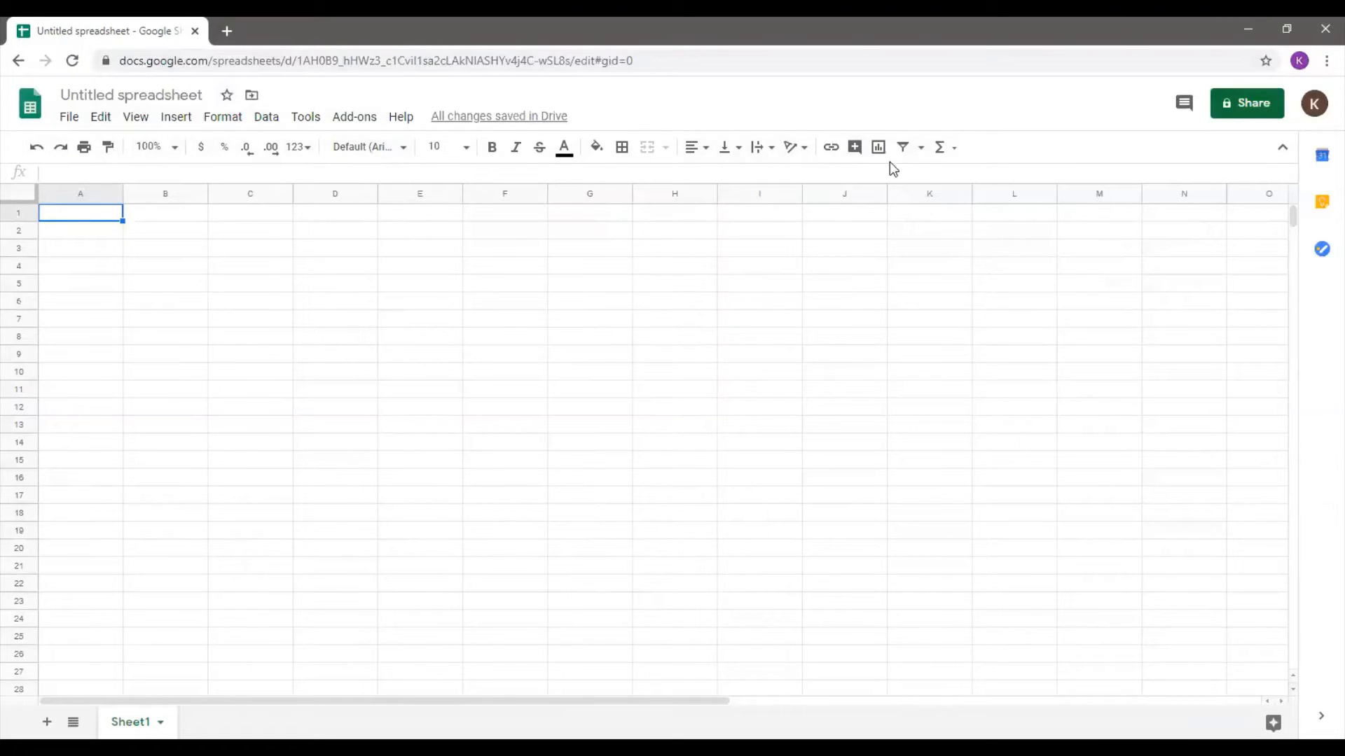
click(69, 117)
mouse_move(101, 123)
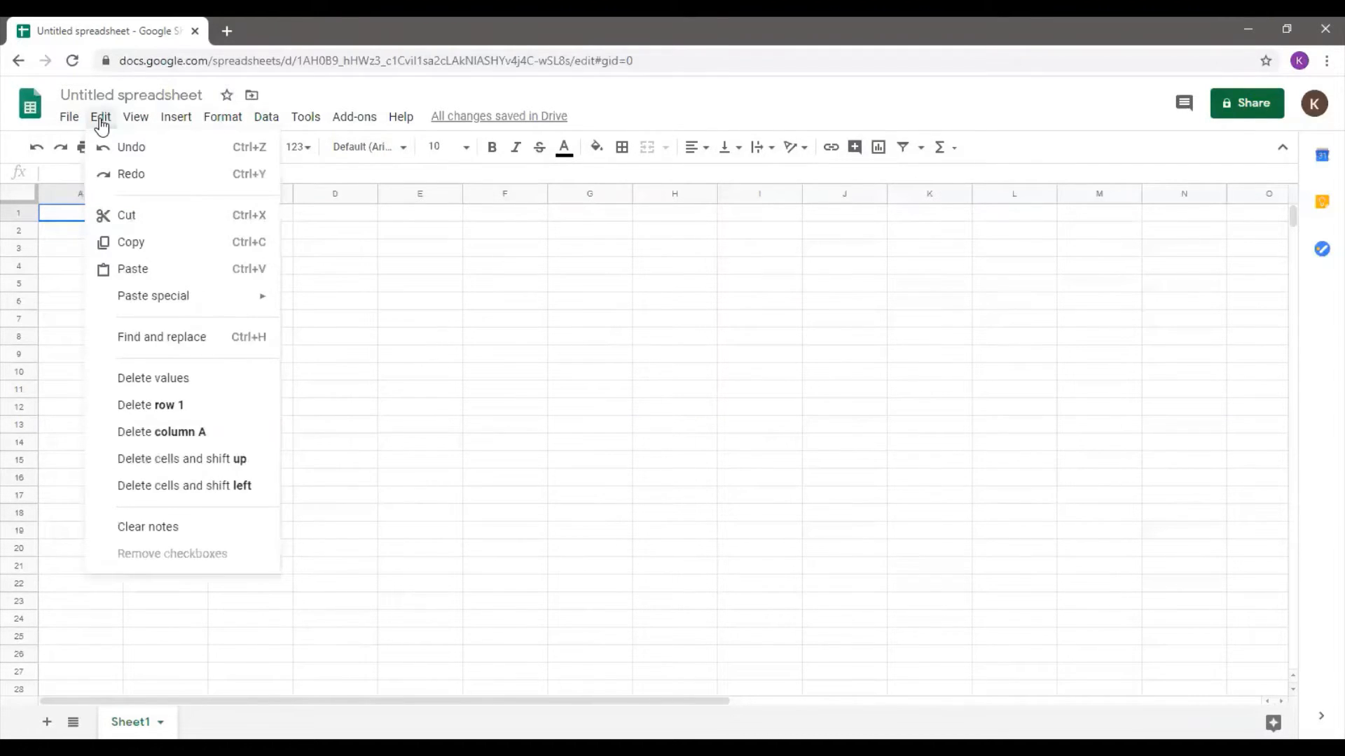
mouse_move(227, 130)
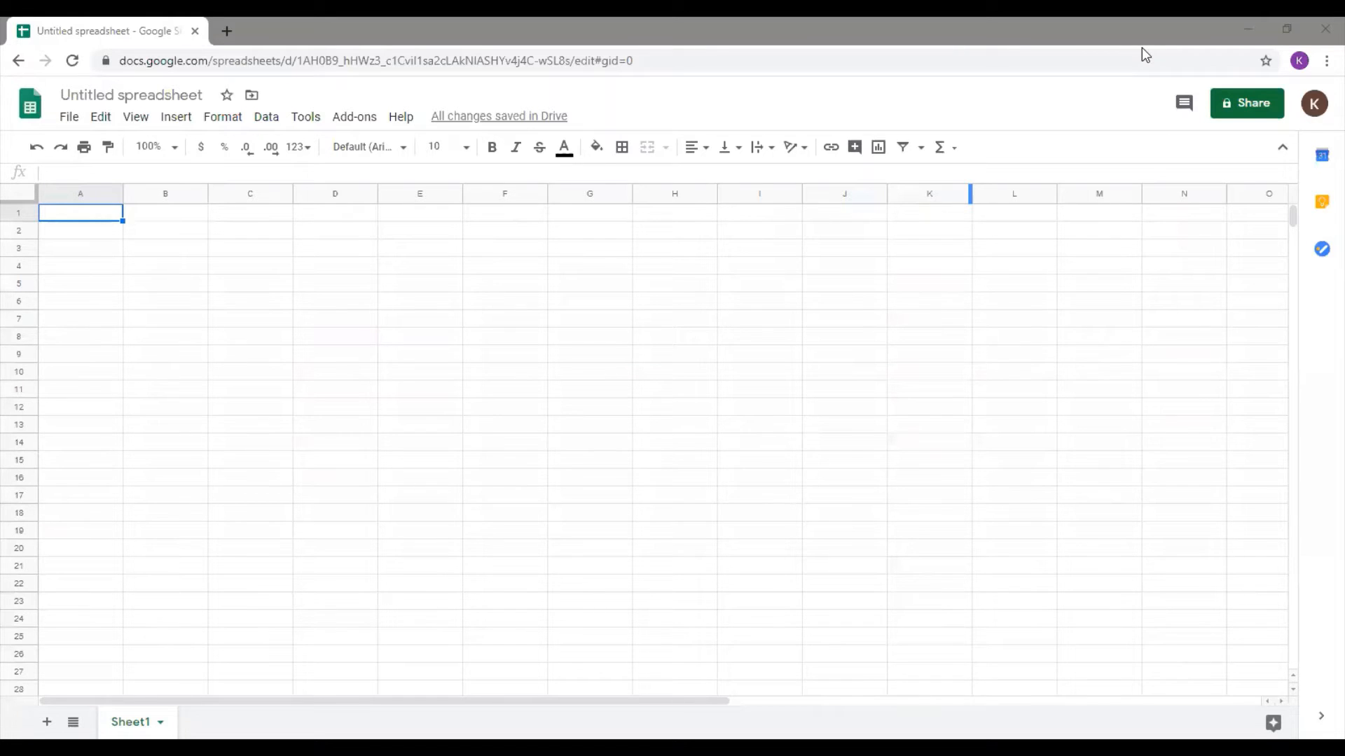
click(275, 124)
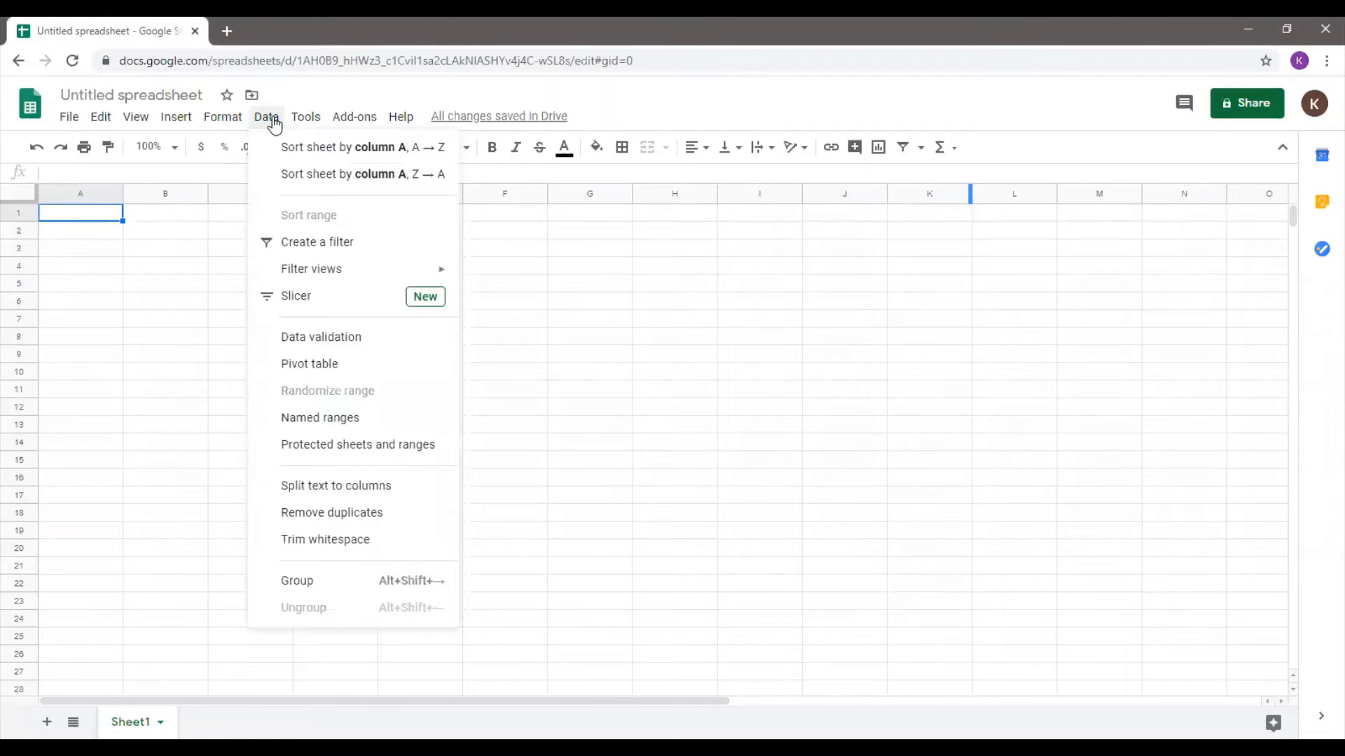
mouse_move(321, 126)
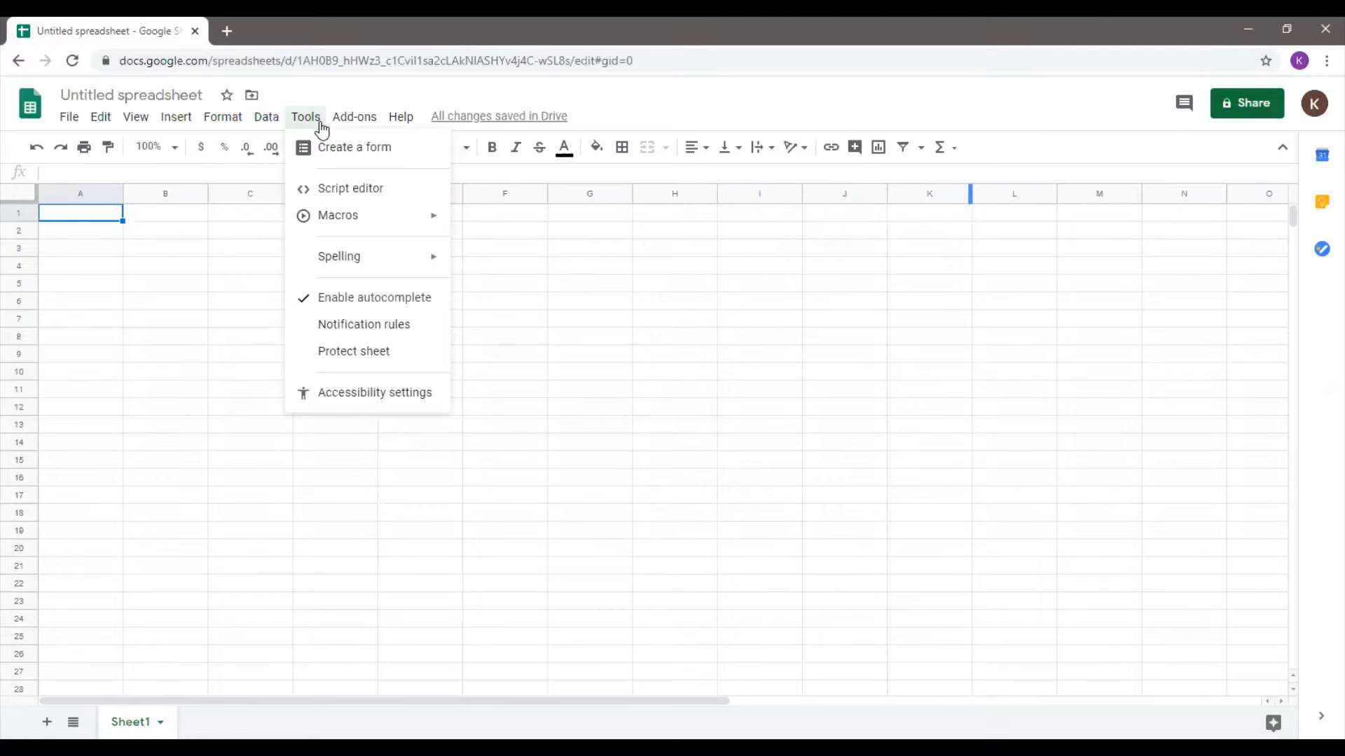
mouse_move(339, 126)
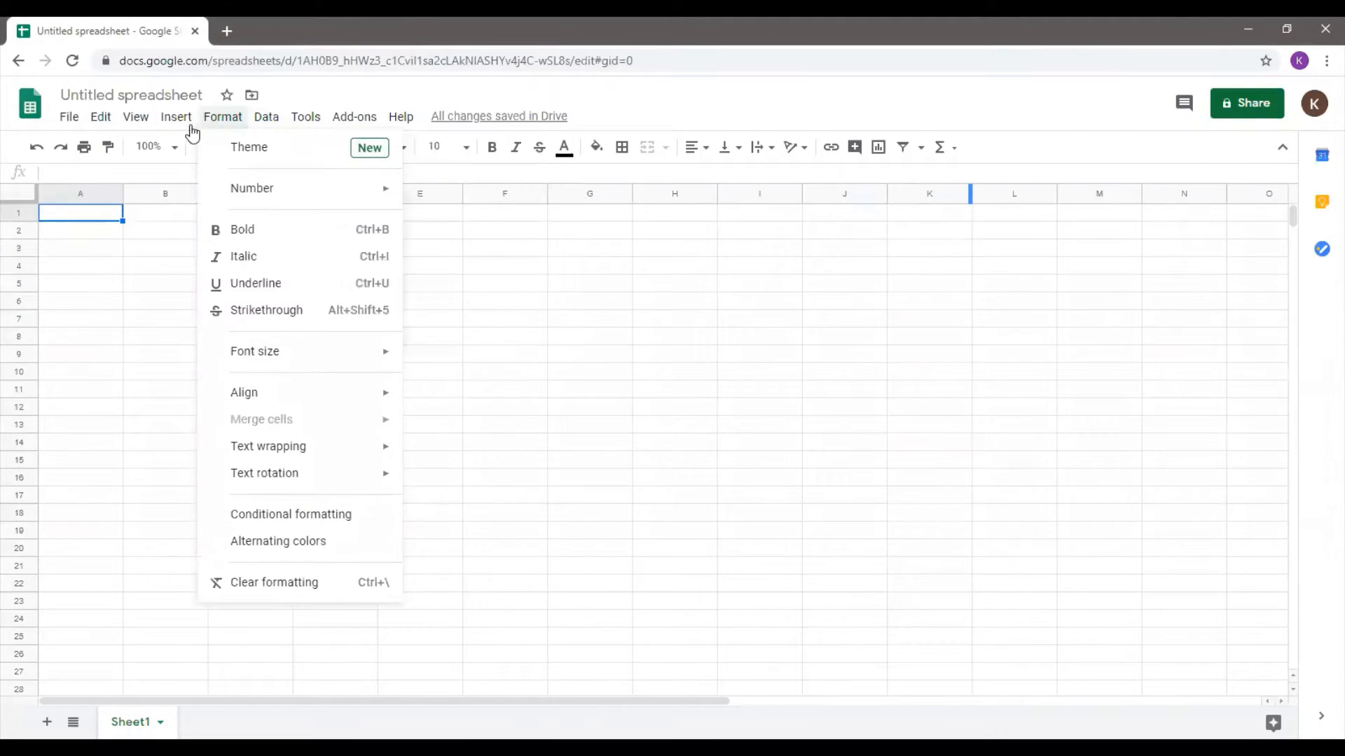
click(71, 120)
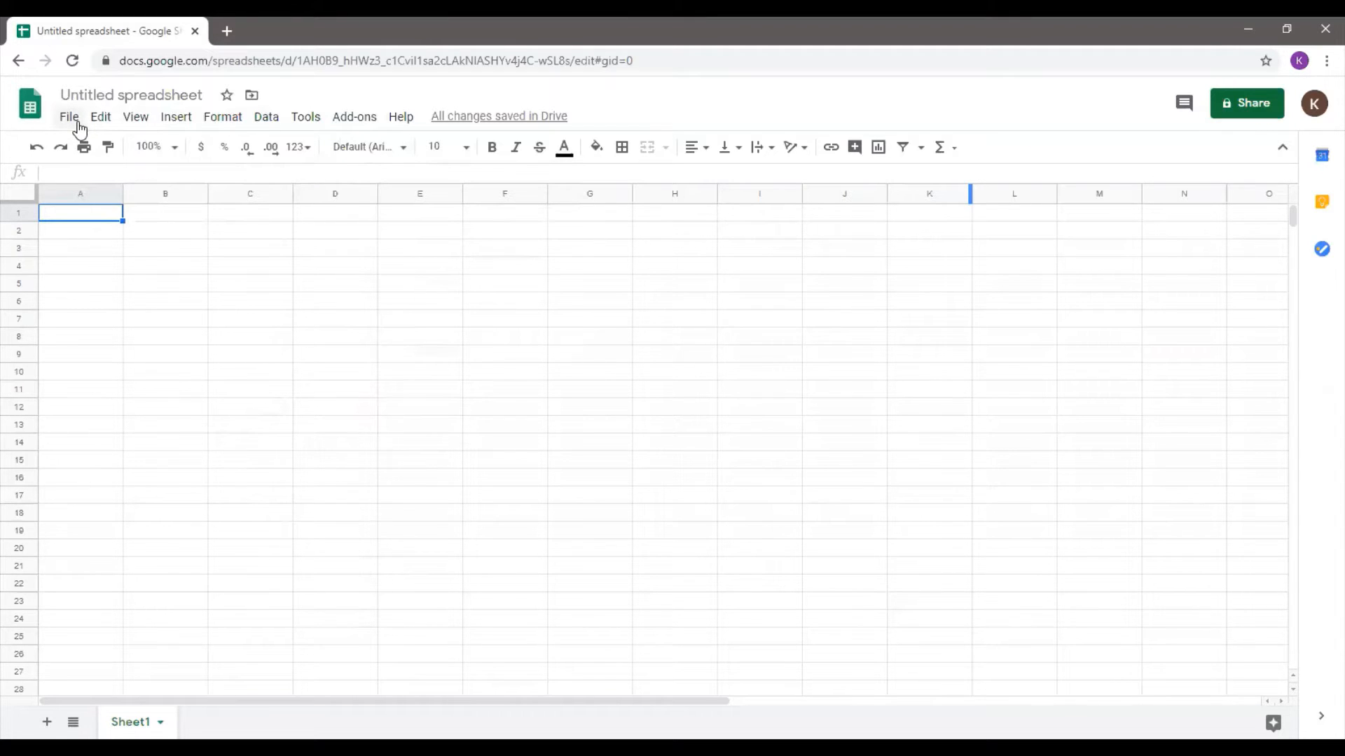
click(69, 117)
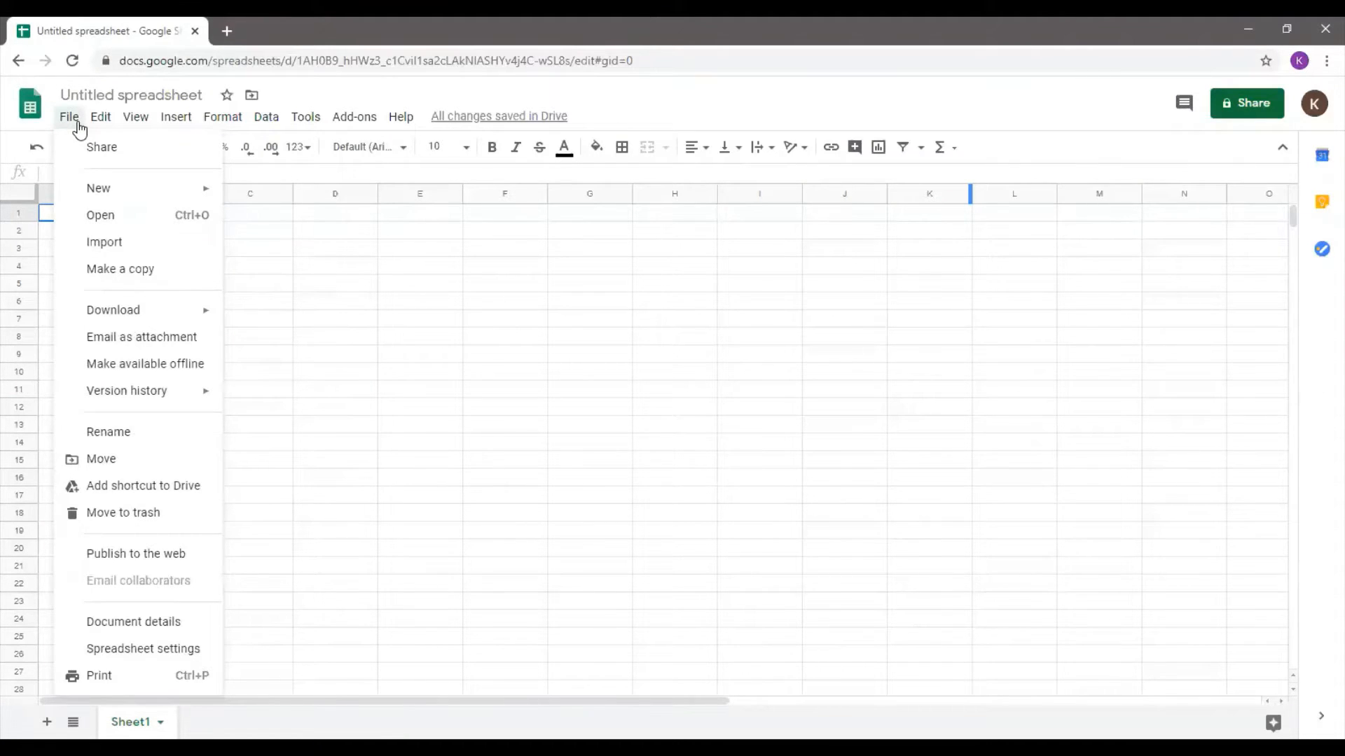
mouse_move(97, 191)
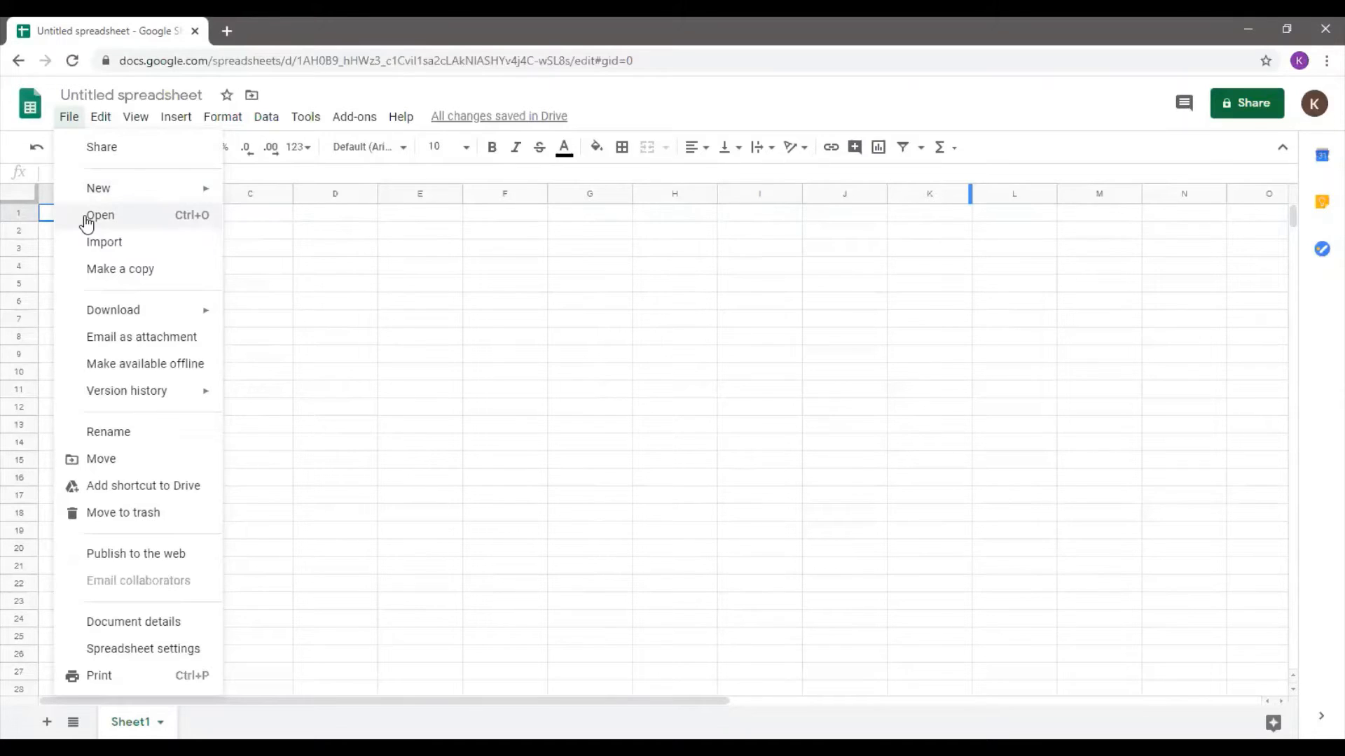
mouse_move(91, 320)
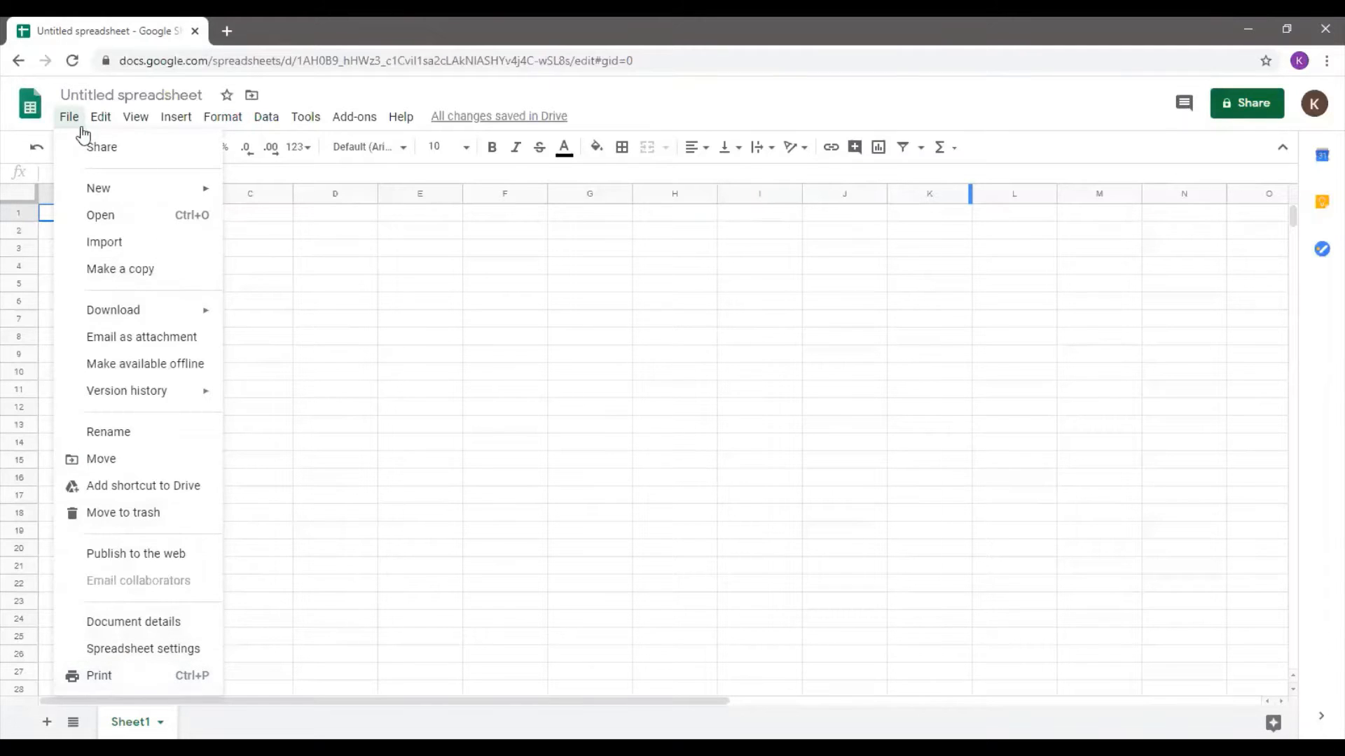
mouse_move(105, 120)
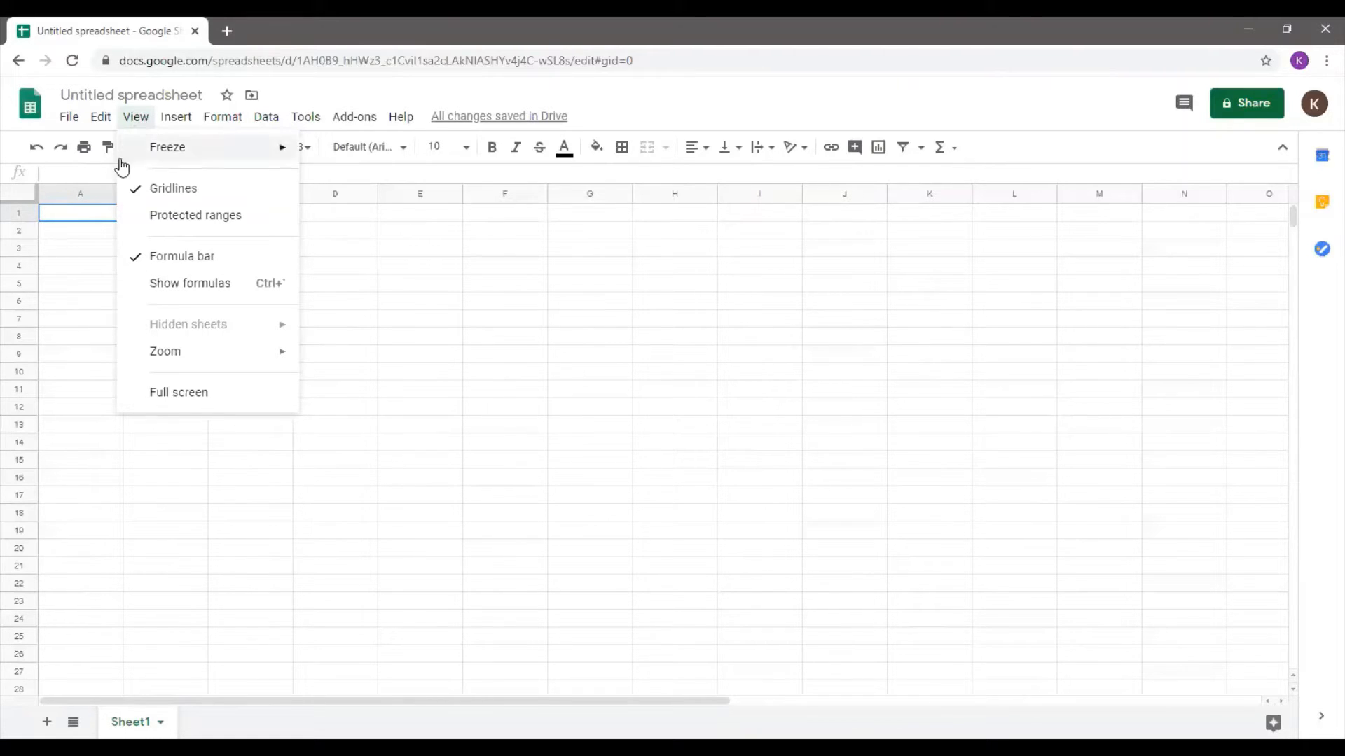
- Hide the sheet's gridlines and show them again
click(151, 196)
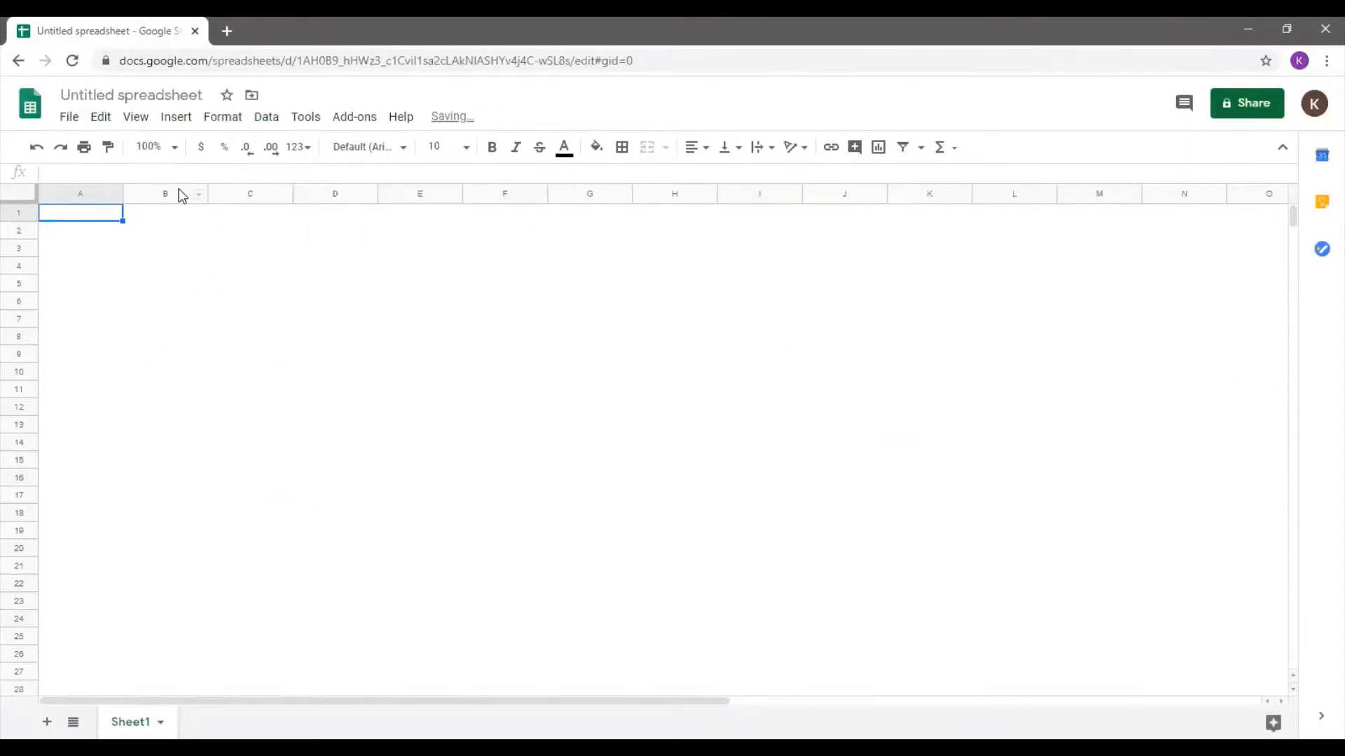
click(135, 117)
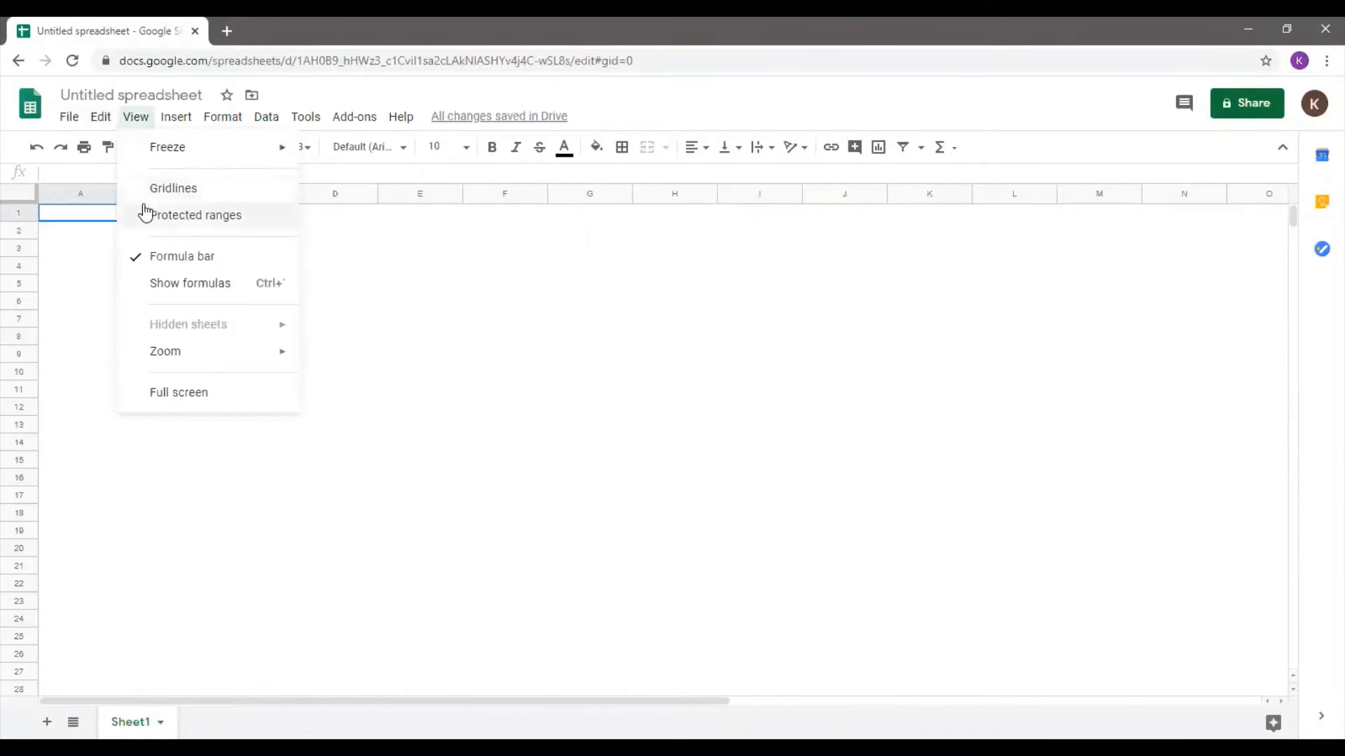
click(151, 187)
- Examine the available zoom and freeze options and the commands for inserting, formatting, data, tools and help
click(137, 117)
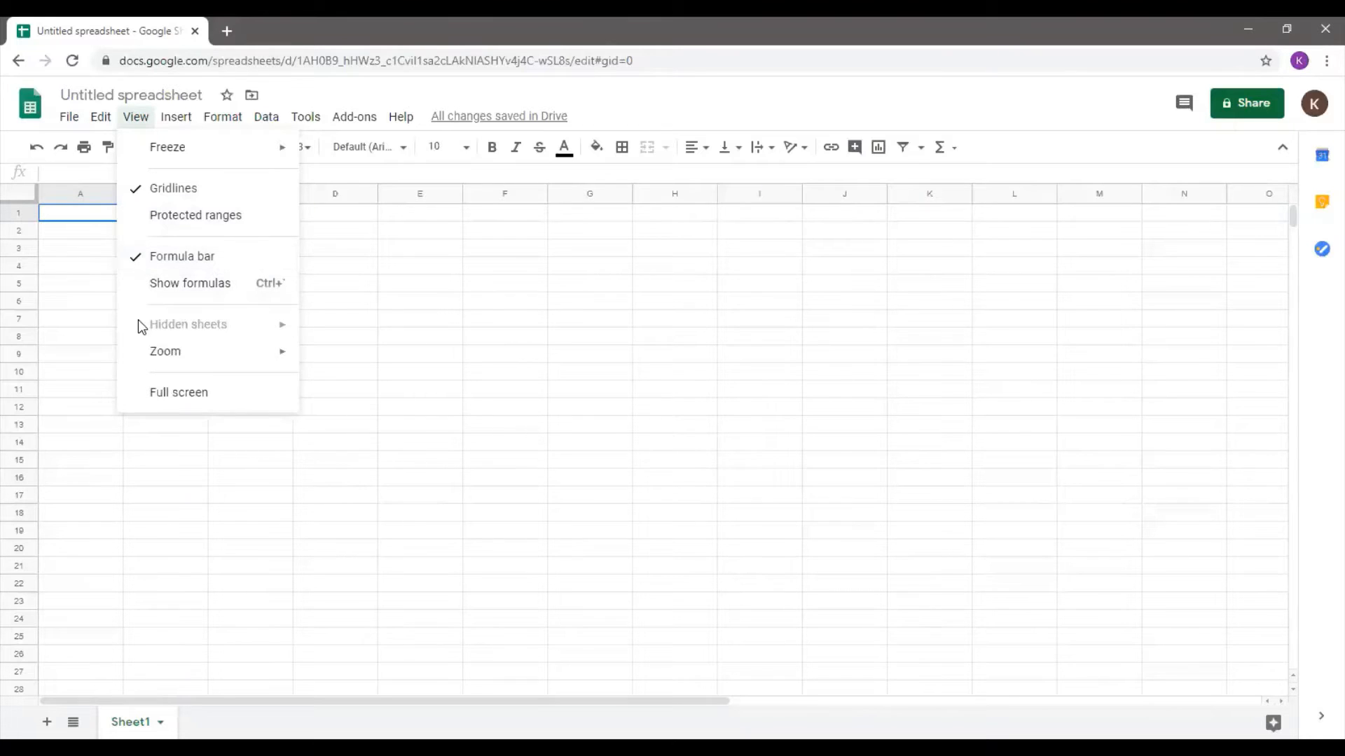
mouse_move(166, 355)
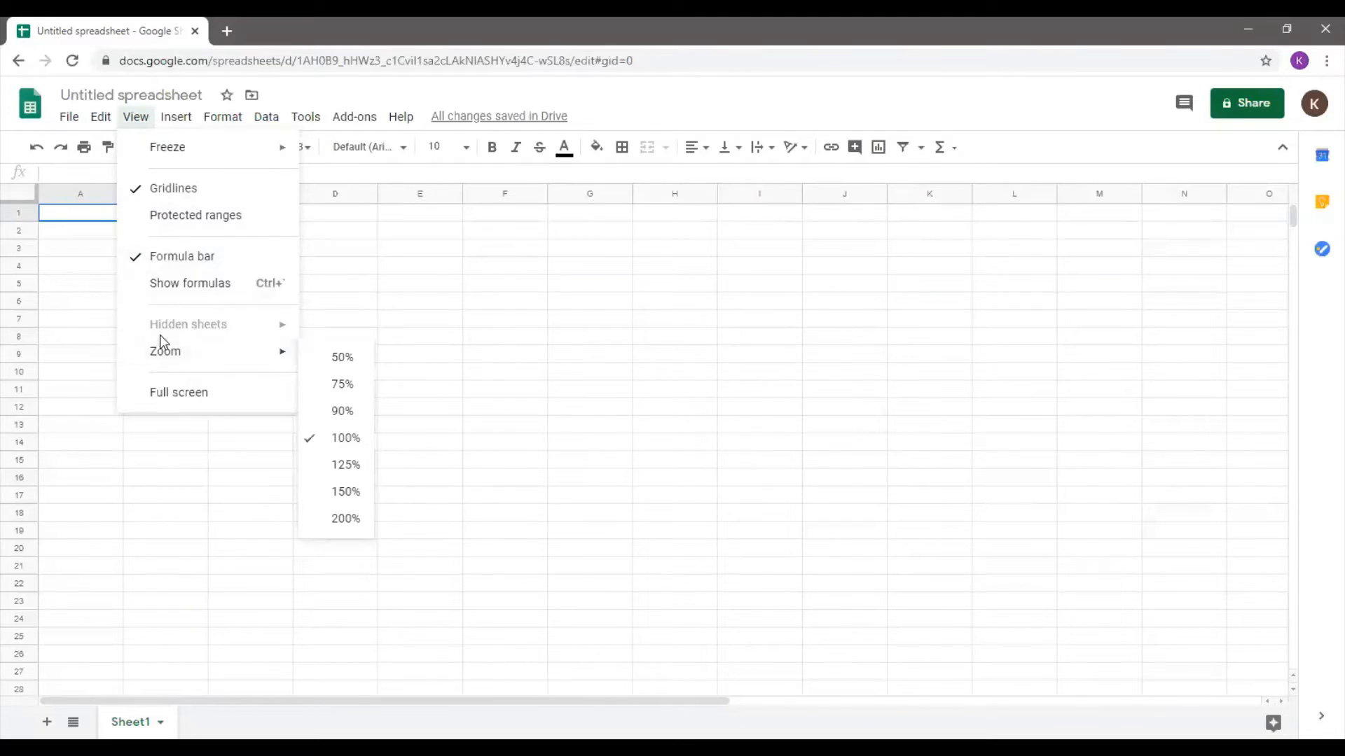
mouse_move(167, 157)
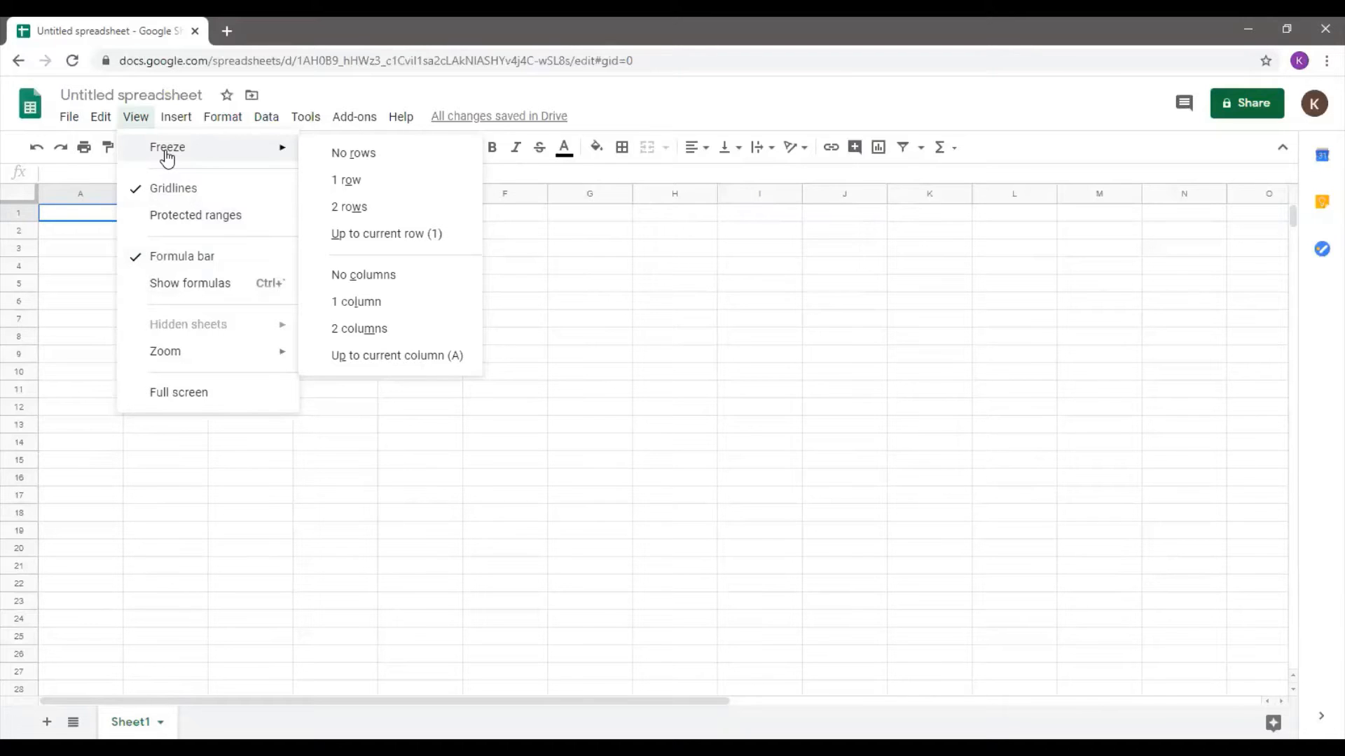
mouse_move(185, 126)
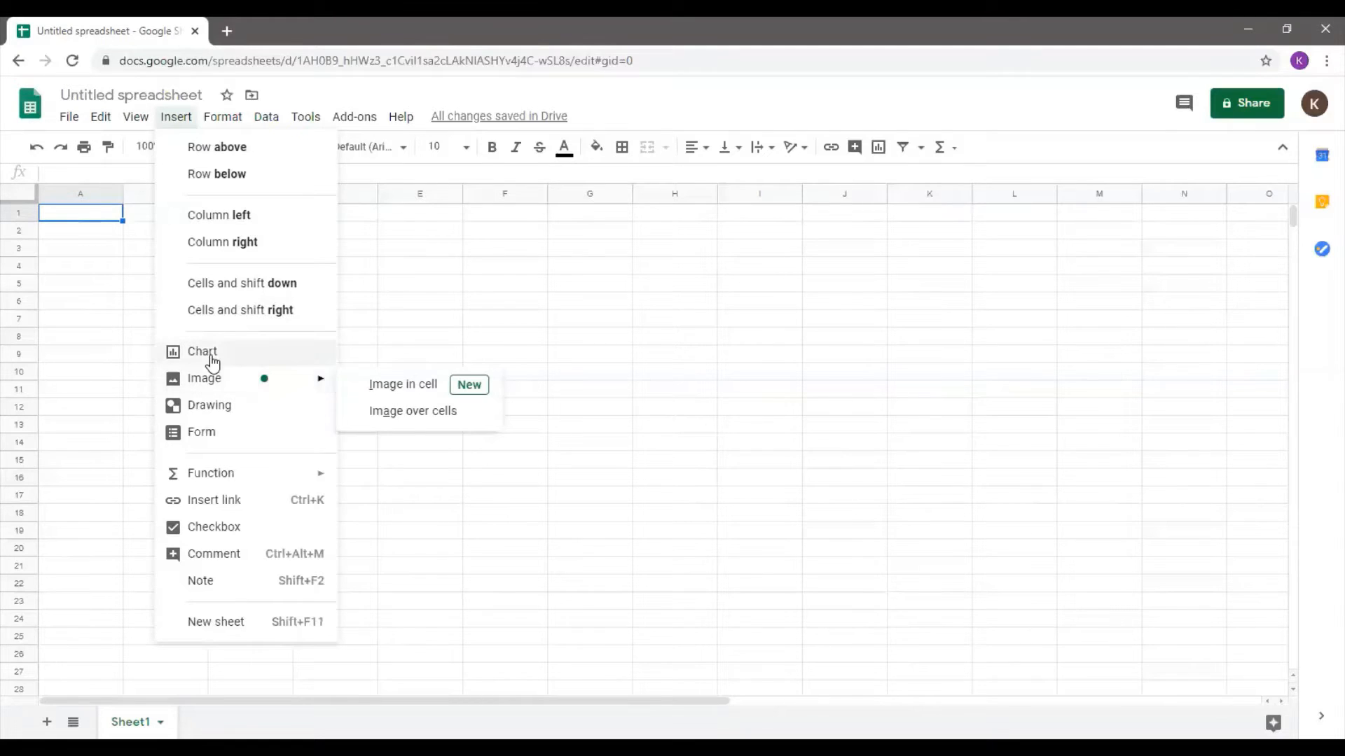
mouse_move(211, 380)
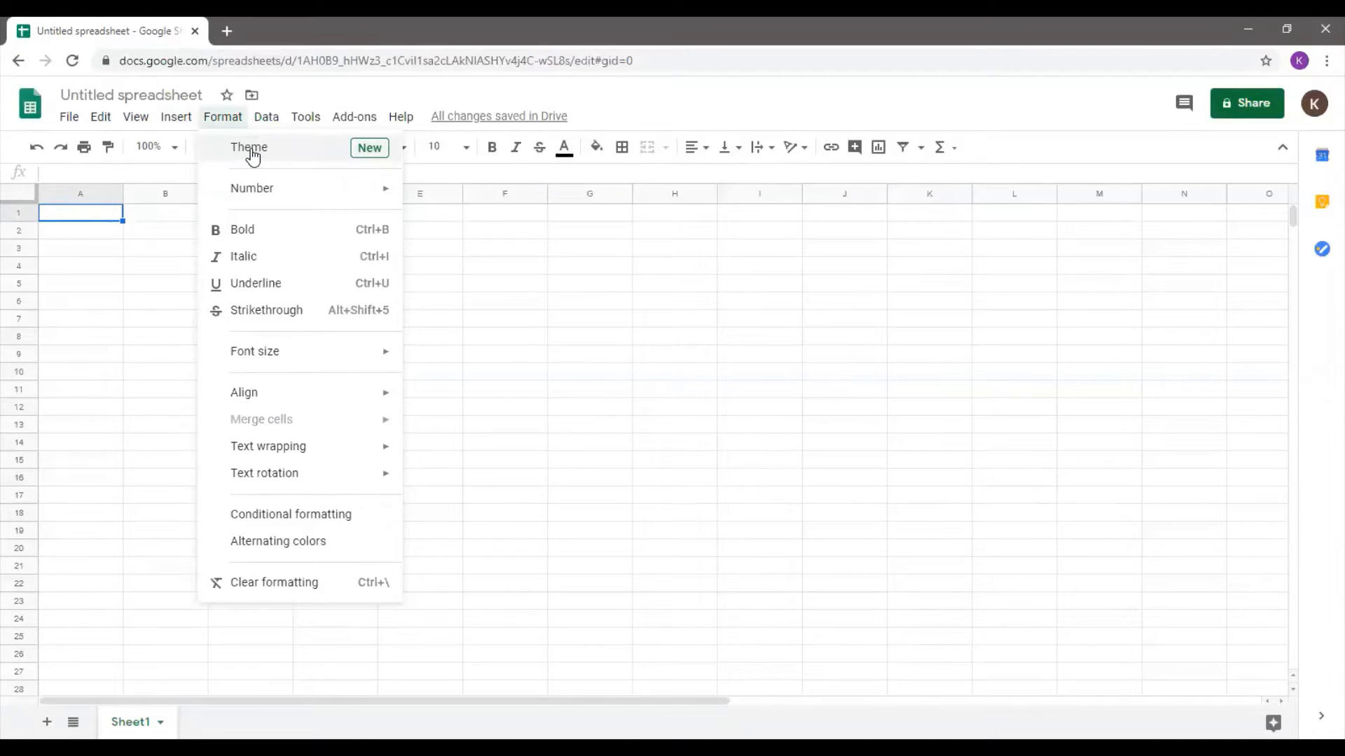
mouse_move(256, 198)
mouse_move(266, 127)
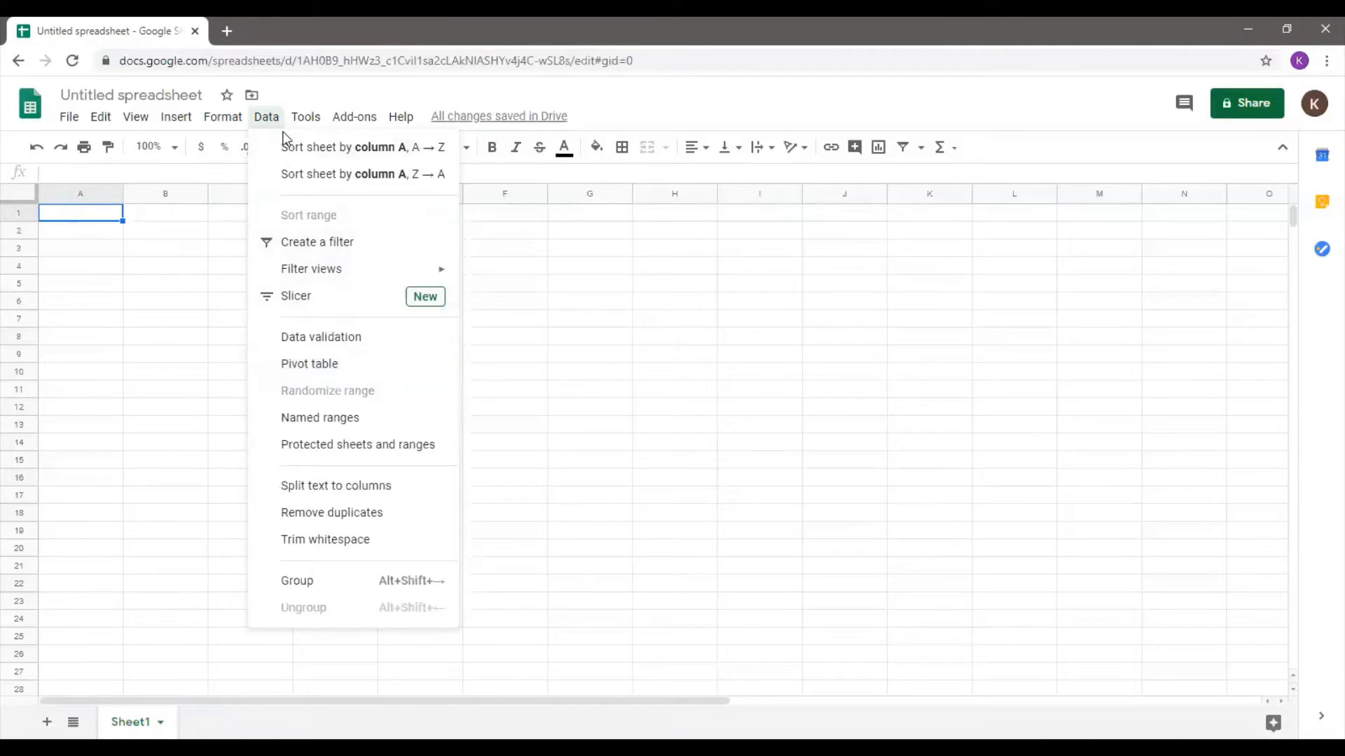
mouse_move(313, 117)
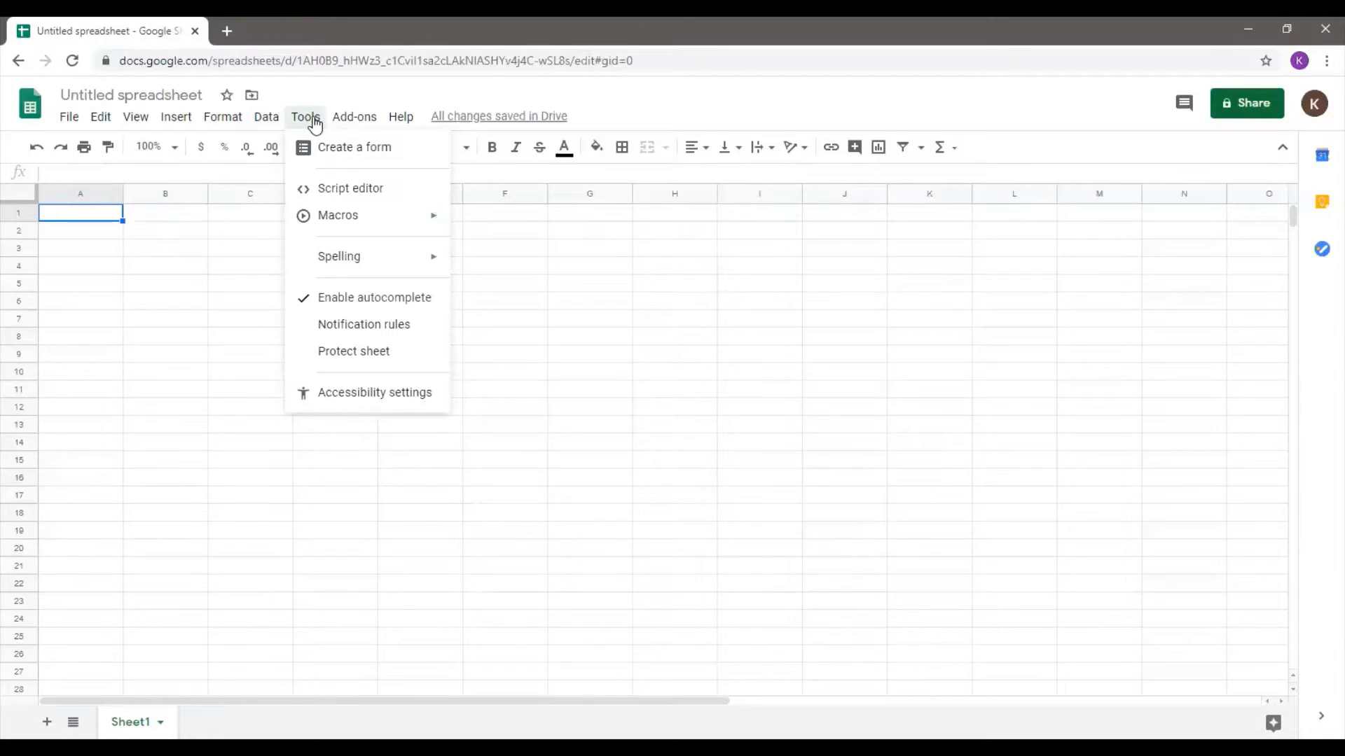
mouse_move(320, 268)
mouse_move(411, 120)
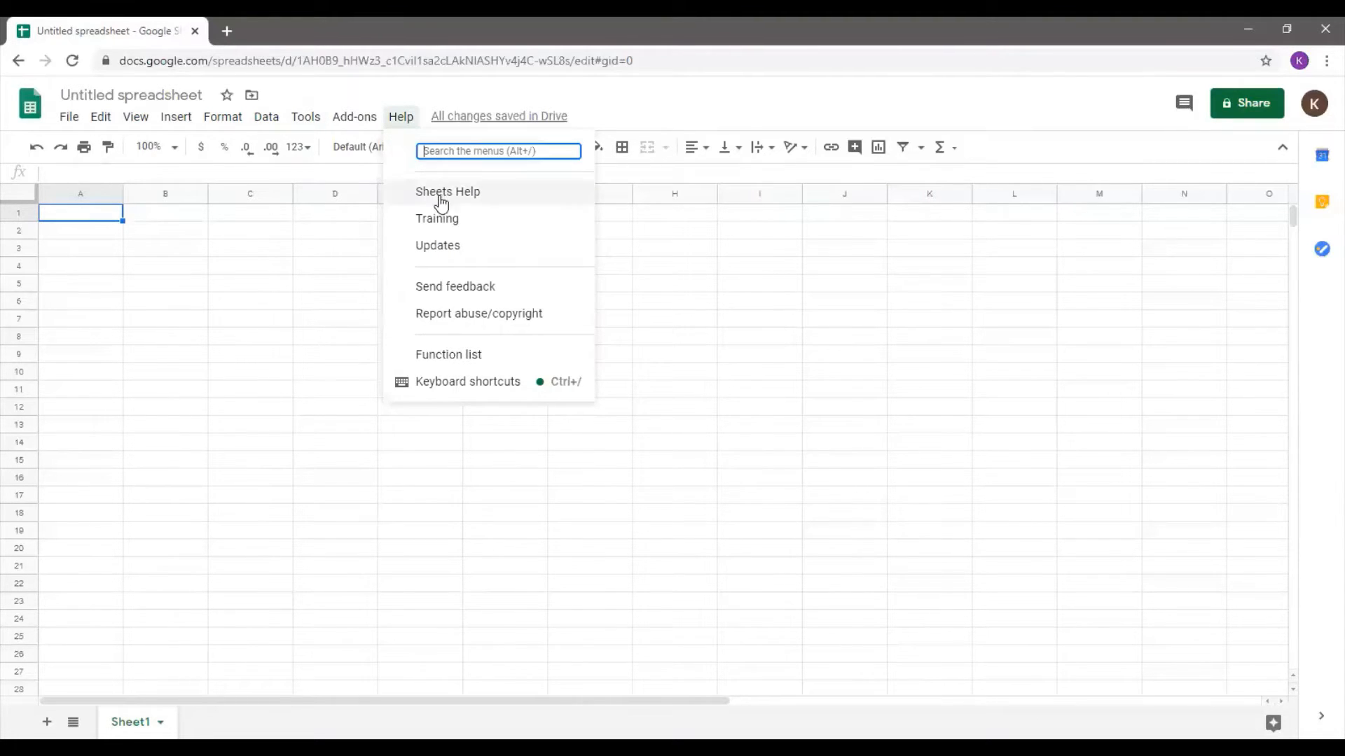
click(405, 121)
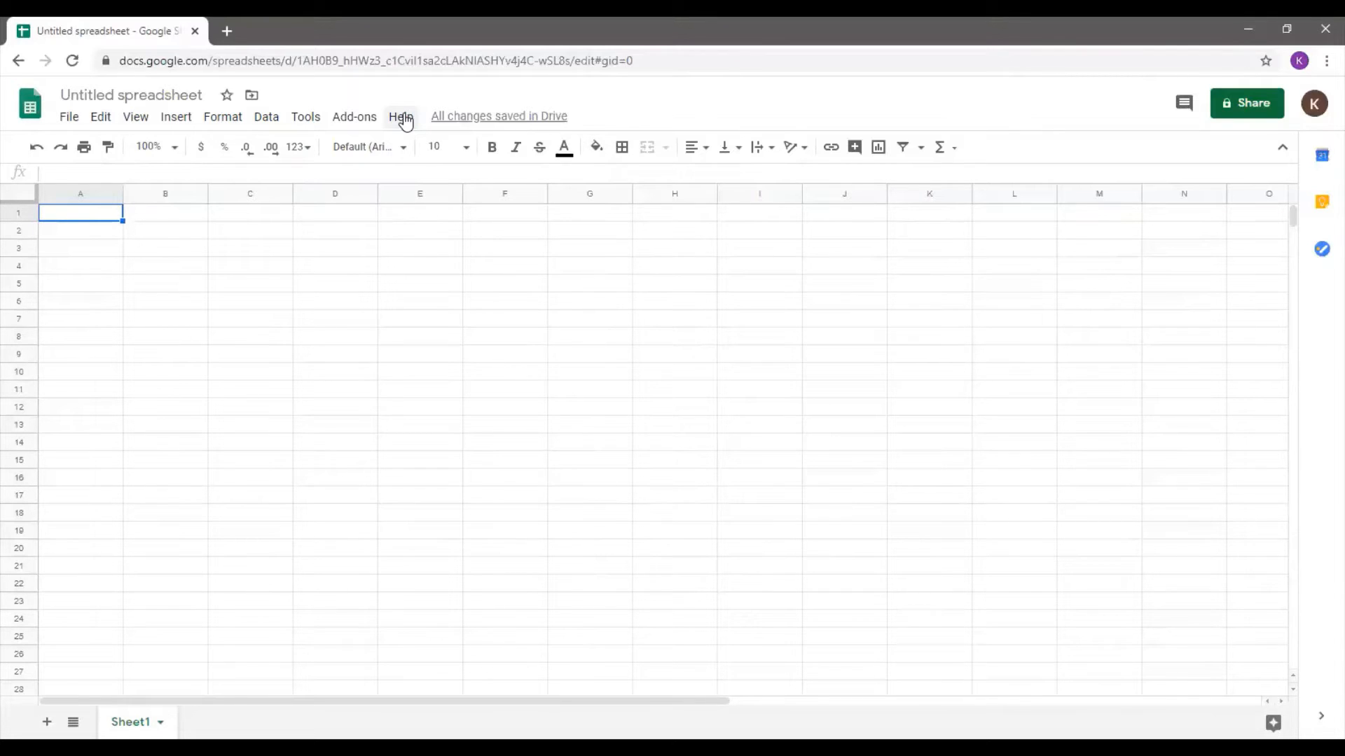
- Open cell A1 for editing in the formula bar, and open the name of Sheet1 for editing
click(85, 174)
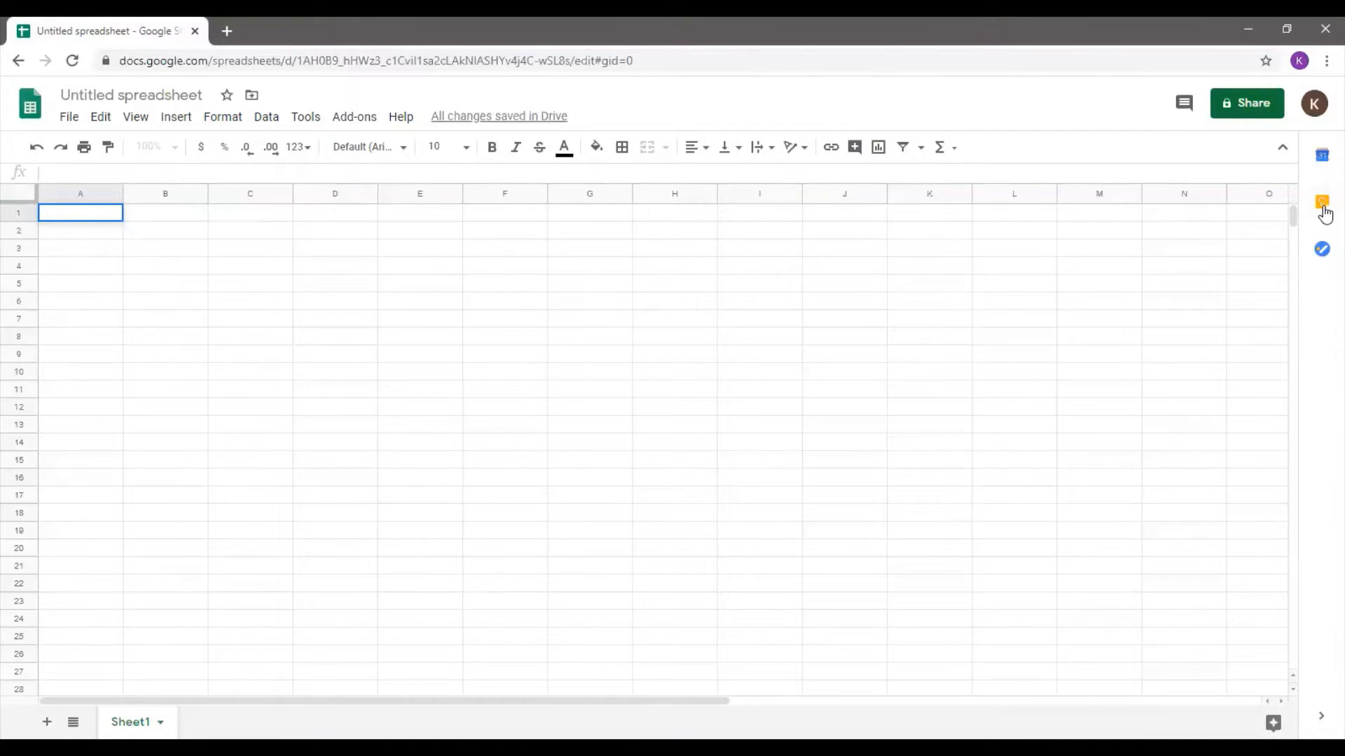
mouse_move(1291, 218)
mouse_down()
mouse_move(1296, 441)
mouse_move(1297, 213)
mouse_up()
click(679, 701)
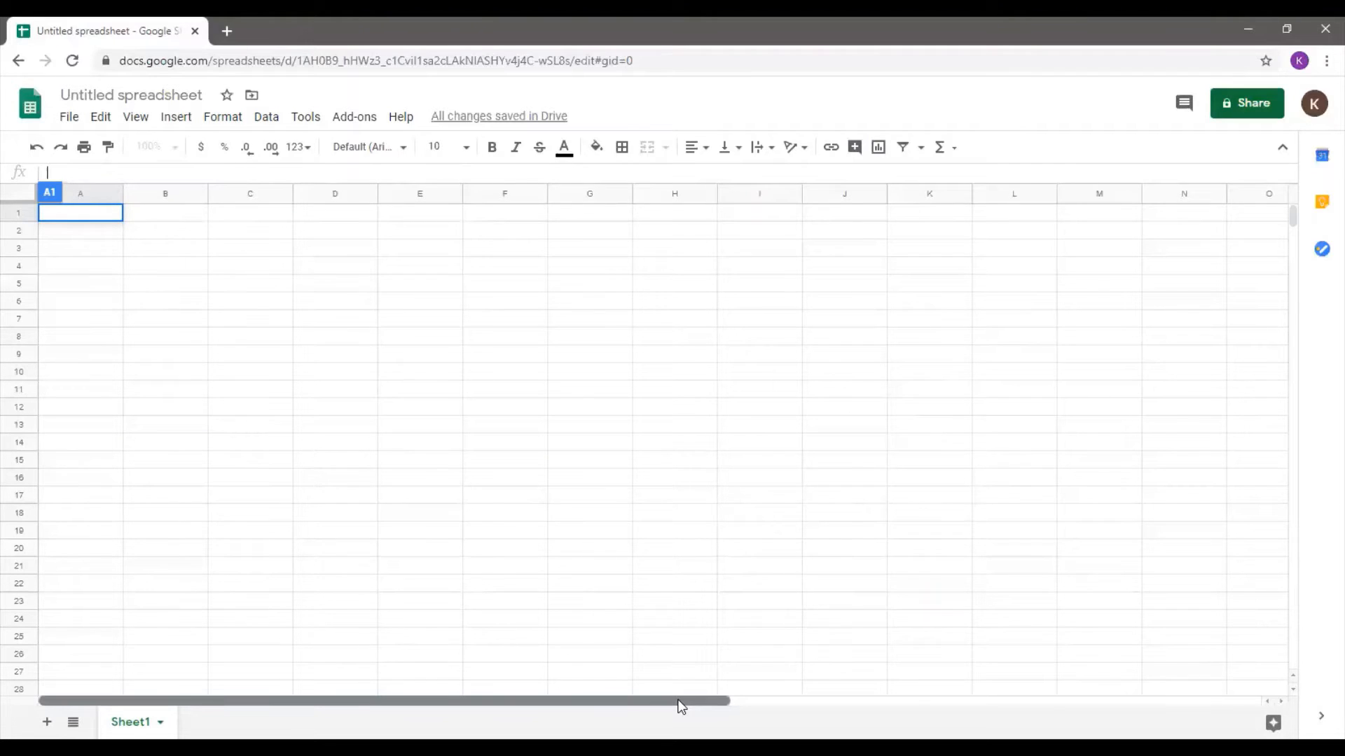
mouse_move(679, 701)
mouse_down()
mouse_move(1225, 703)
mouse_move(694, 702)
mouse_up()
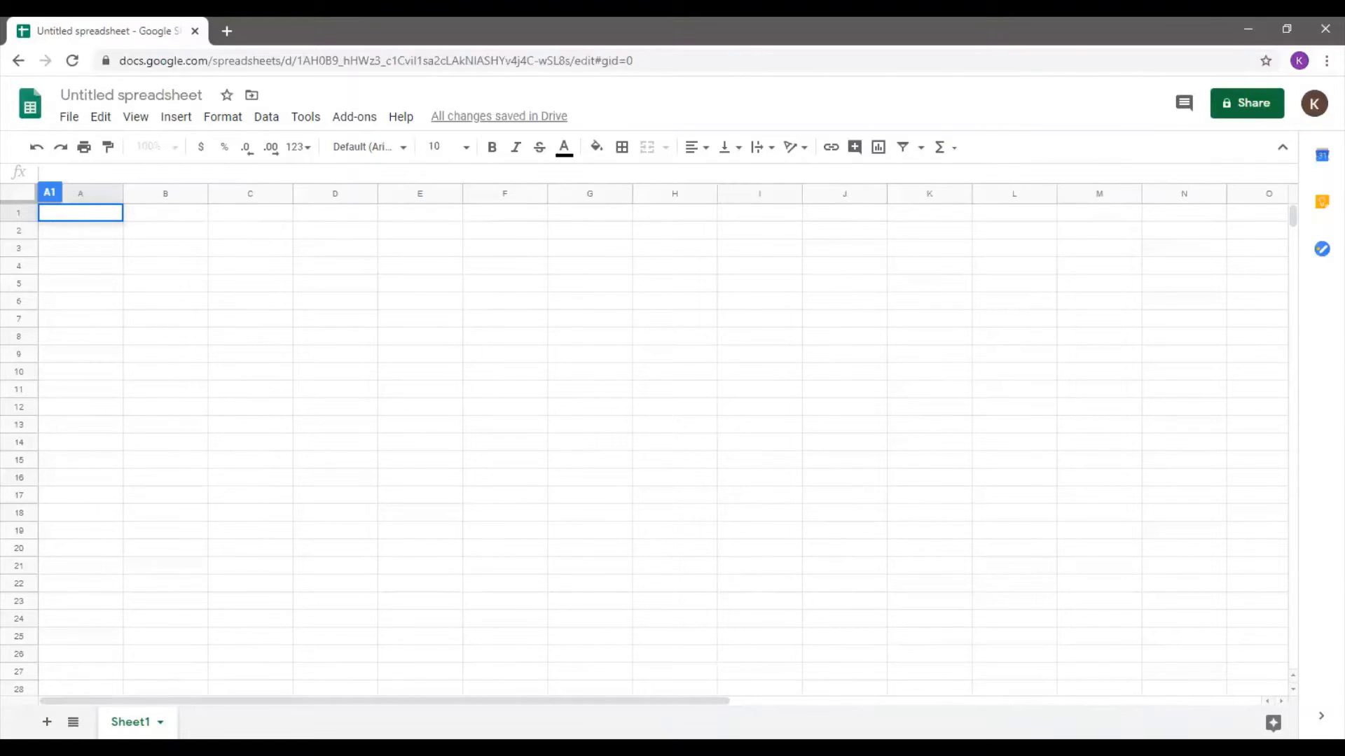
double_click(130, 722)
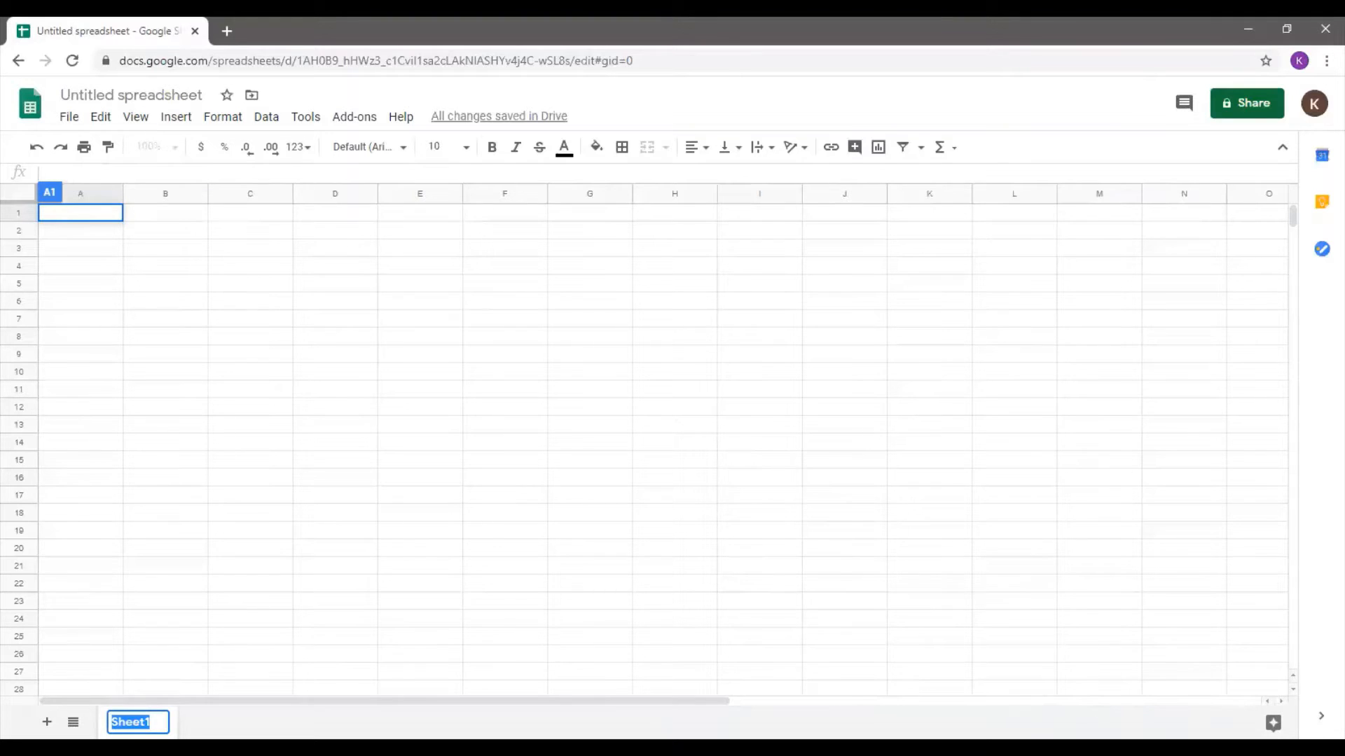
key(Return)
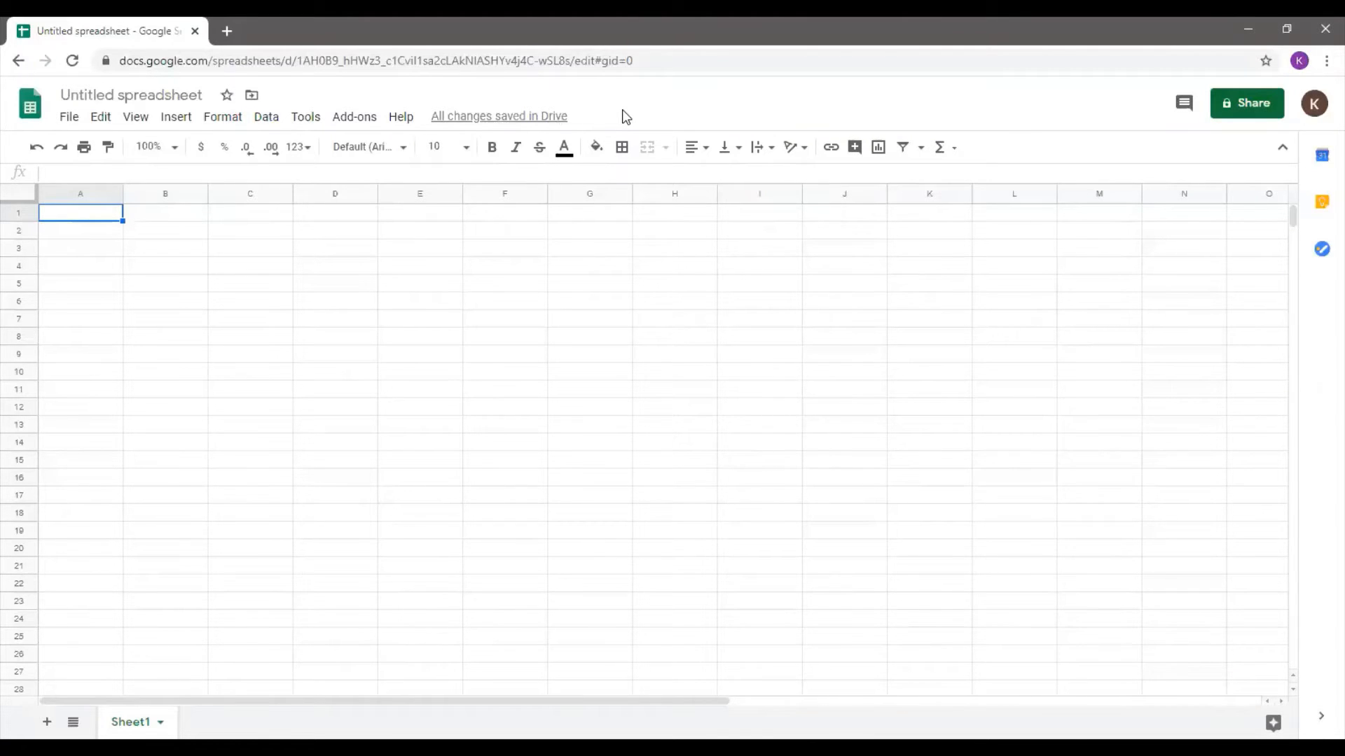
- Rename the untitled spreadsheet as Broadway Soundtracks
click(156, 94)
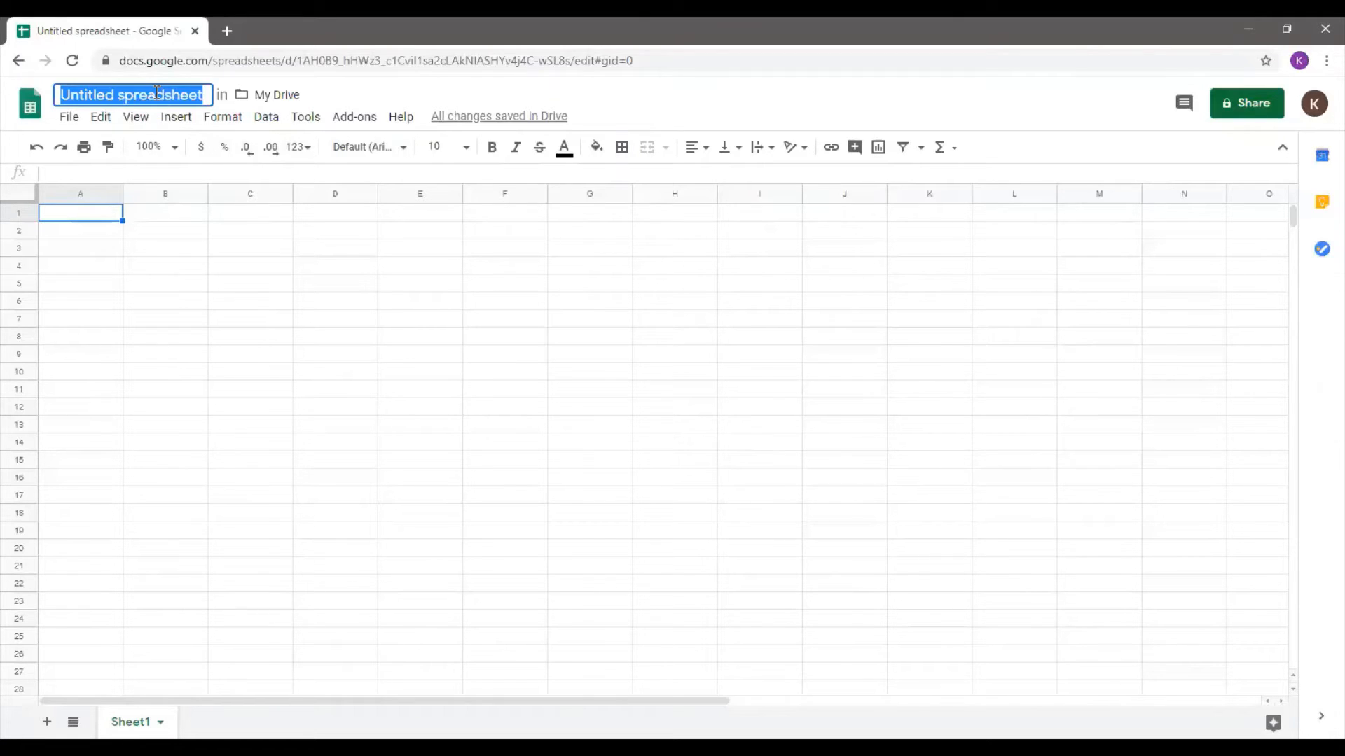
text(Broadwa)
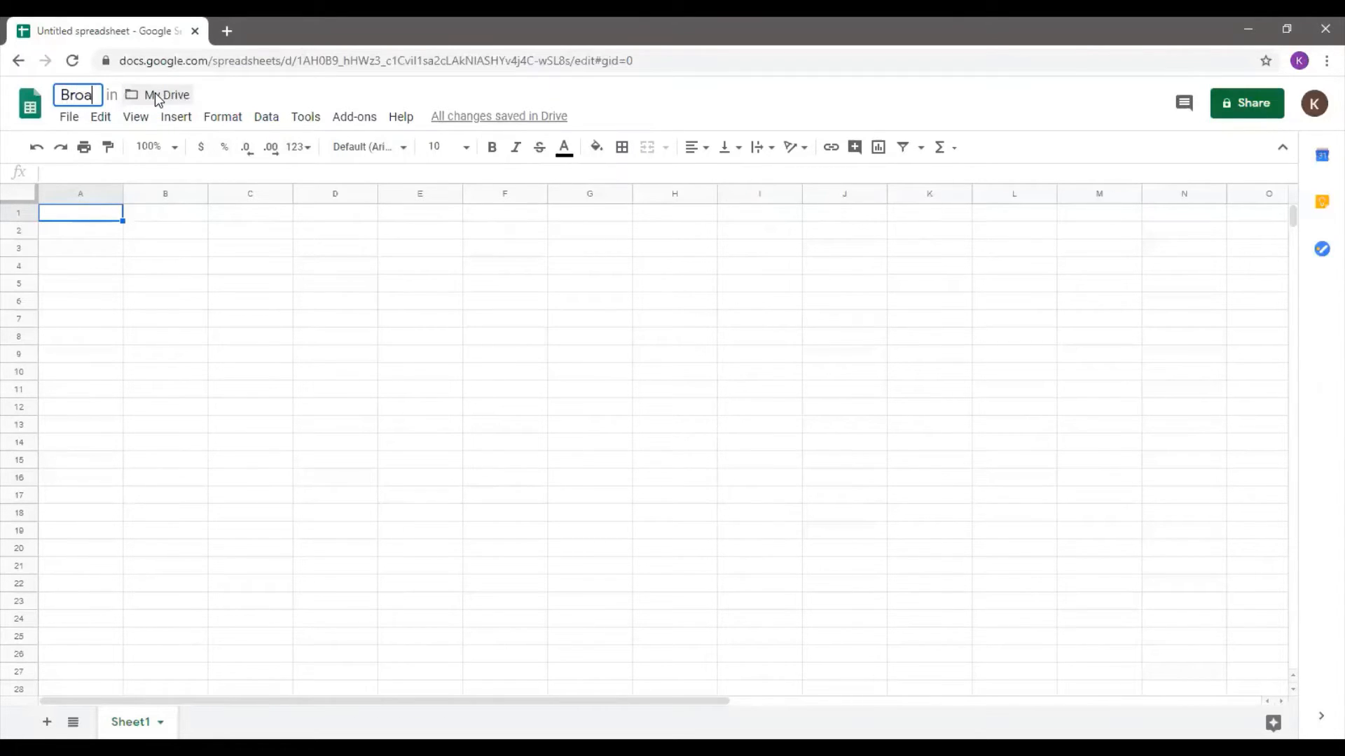
text(oundtracks)
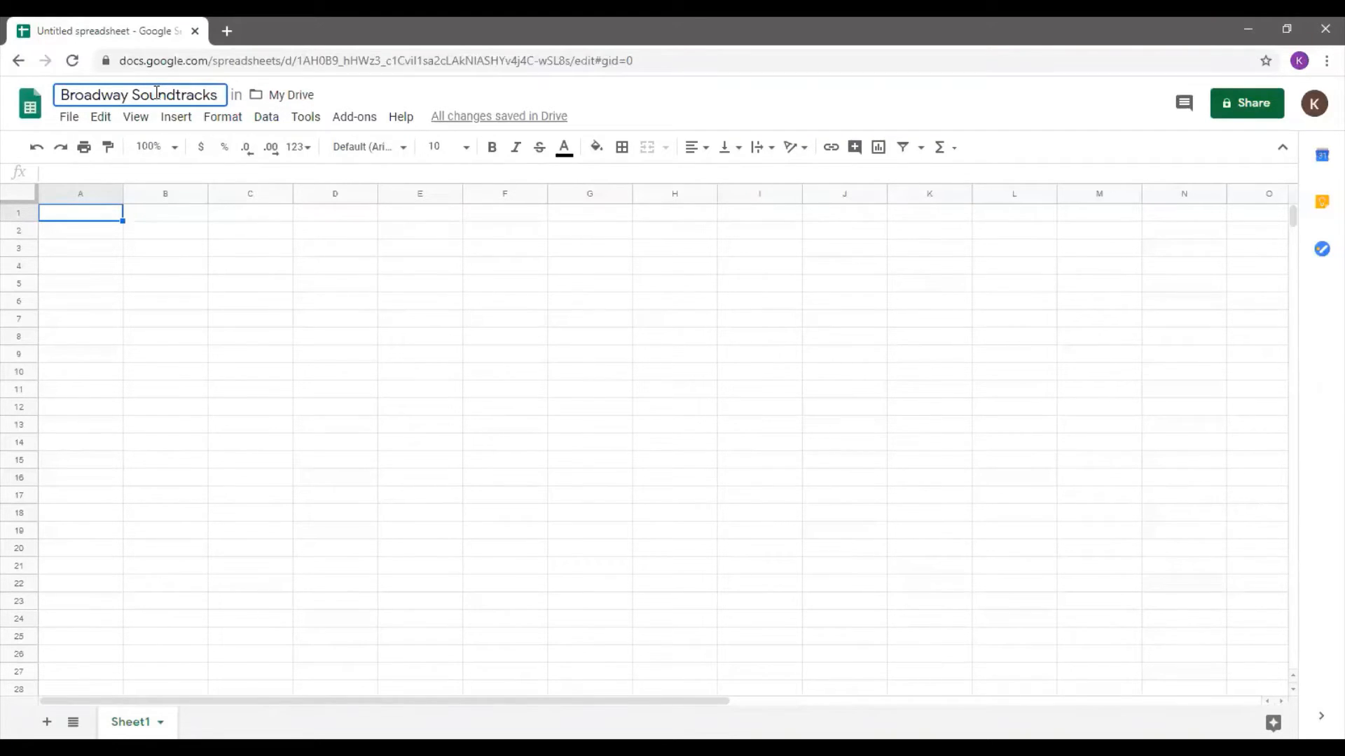
key(Return)
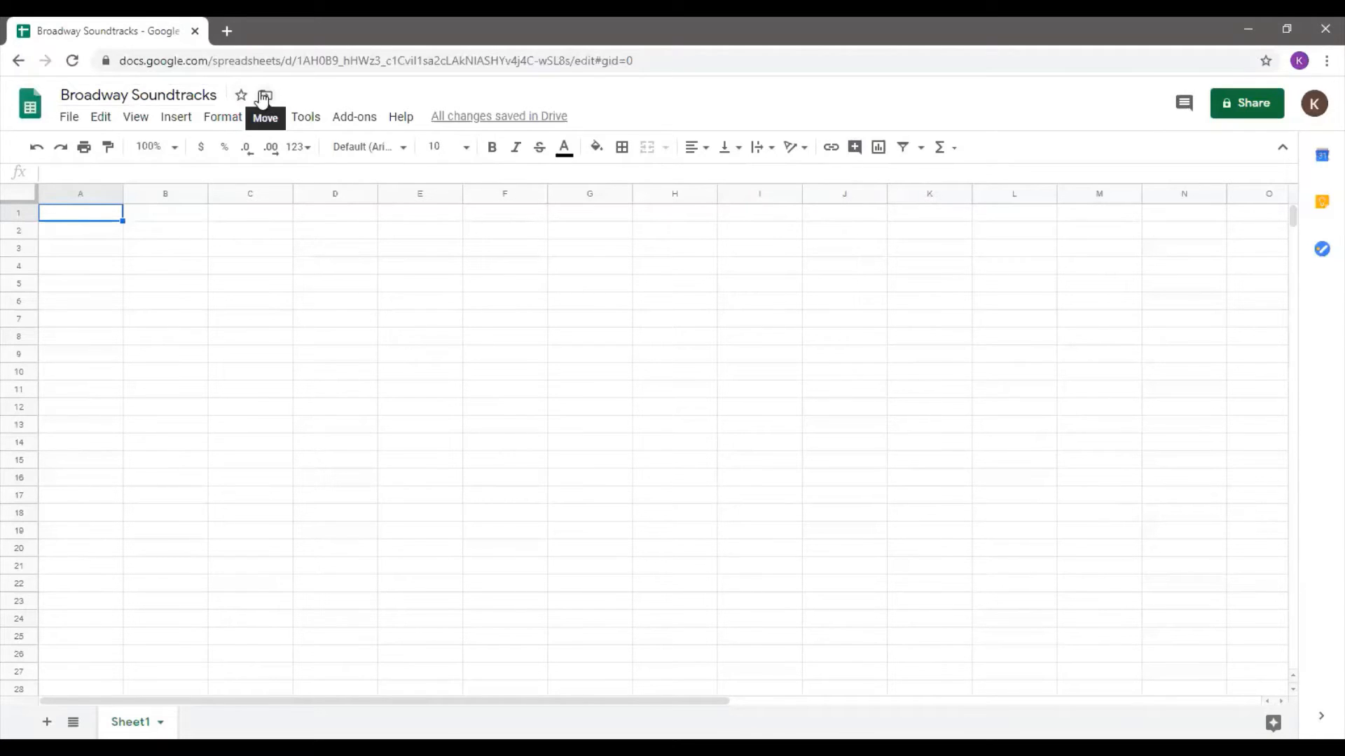
click(69, 116)
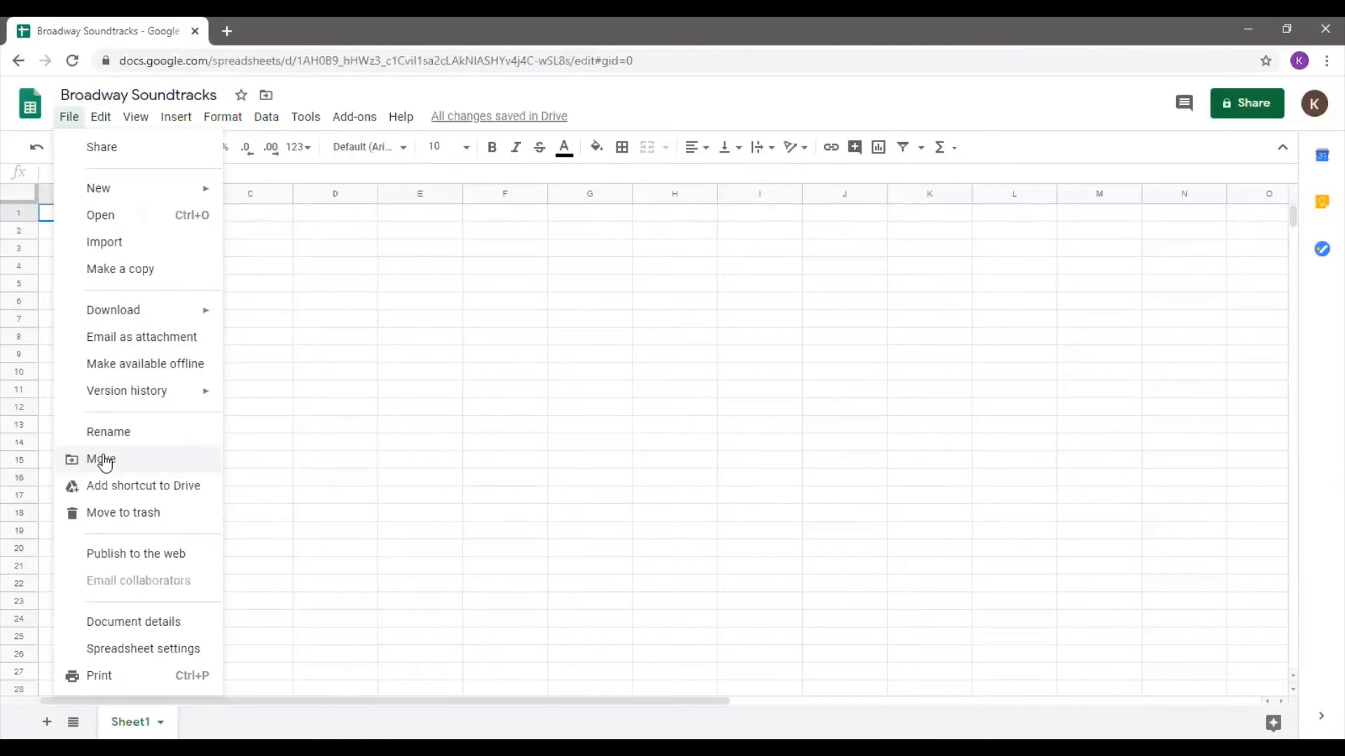
click(76, 120)
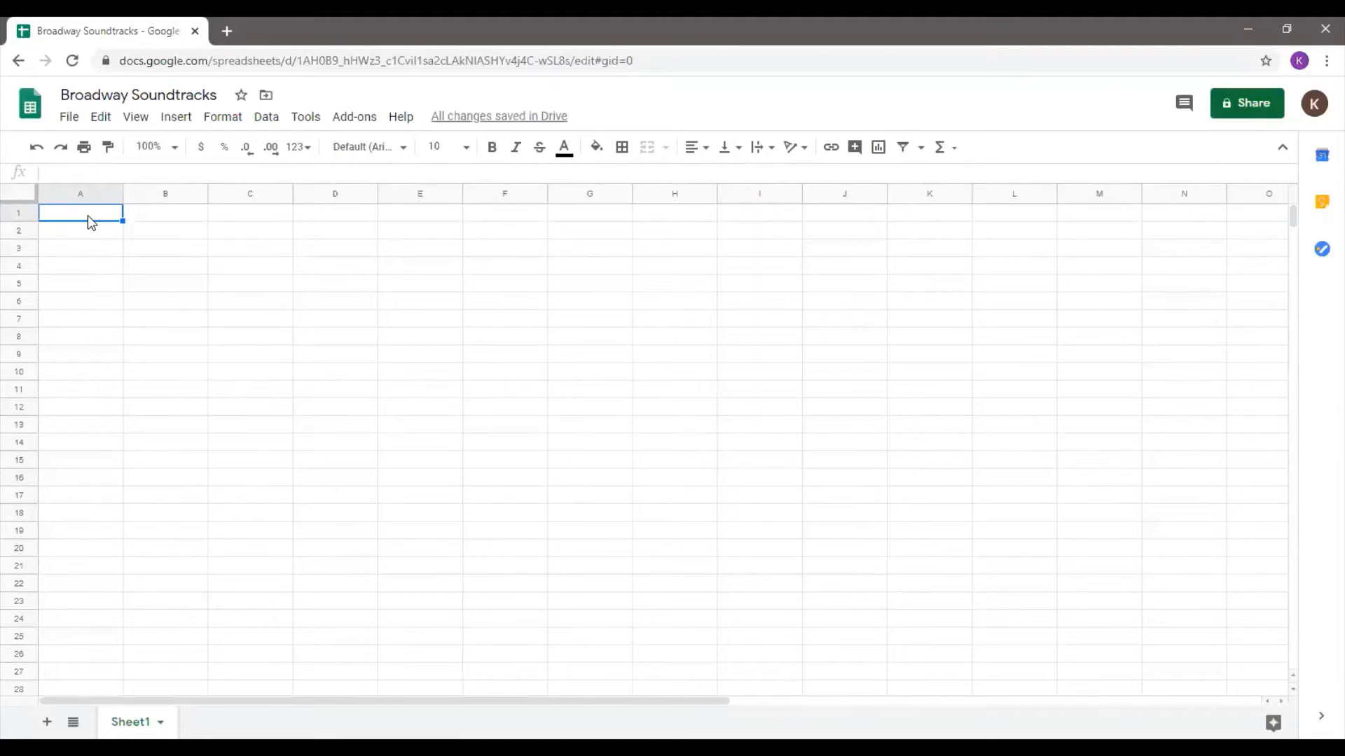
- Move the cell selection down column A from A1 to A3, and select cell A1 again
key(Return)
key(Return)
key(Return)
key(Return)
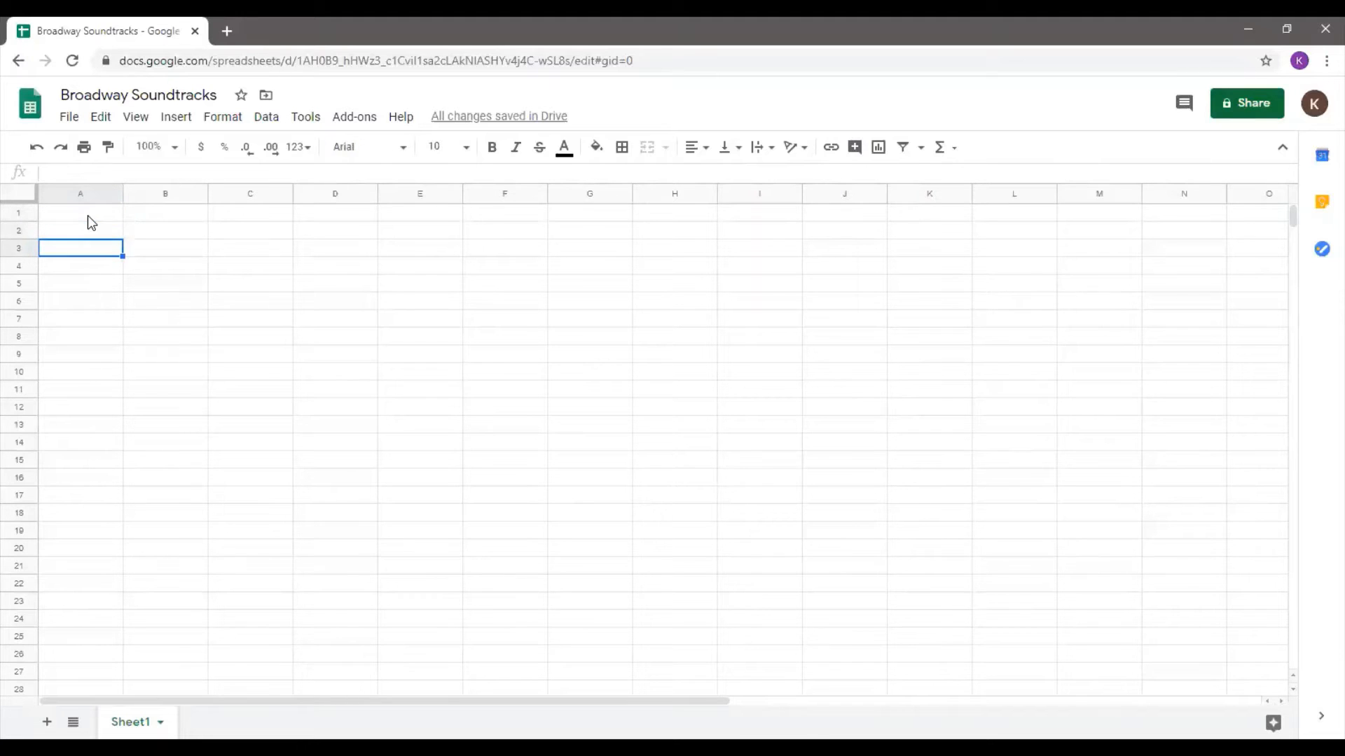
click(87, 216)
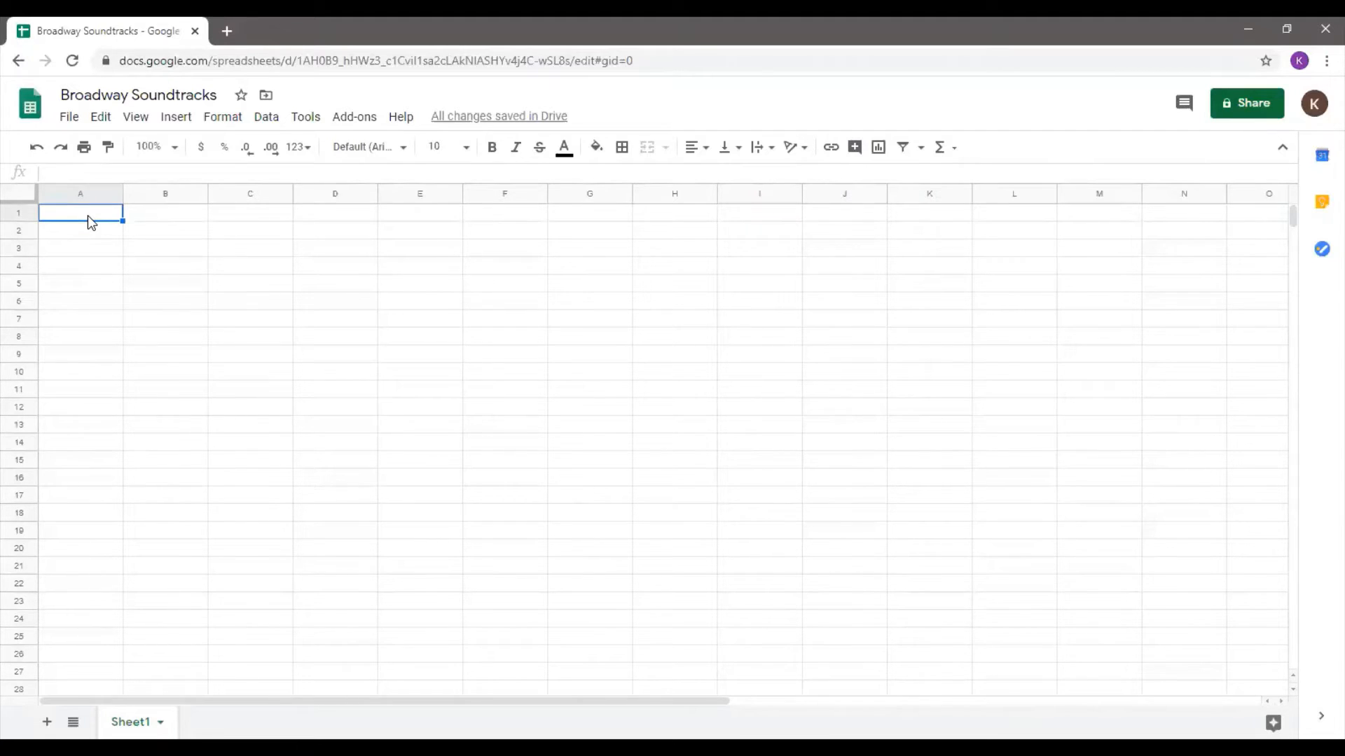
- Move the cell selection across row 1 past E1, and return to cell A1
key(Right)
key(Right)
key(Right)
key(Right)
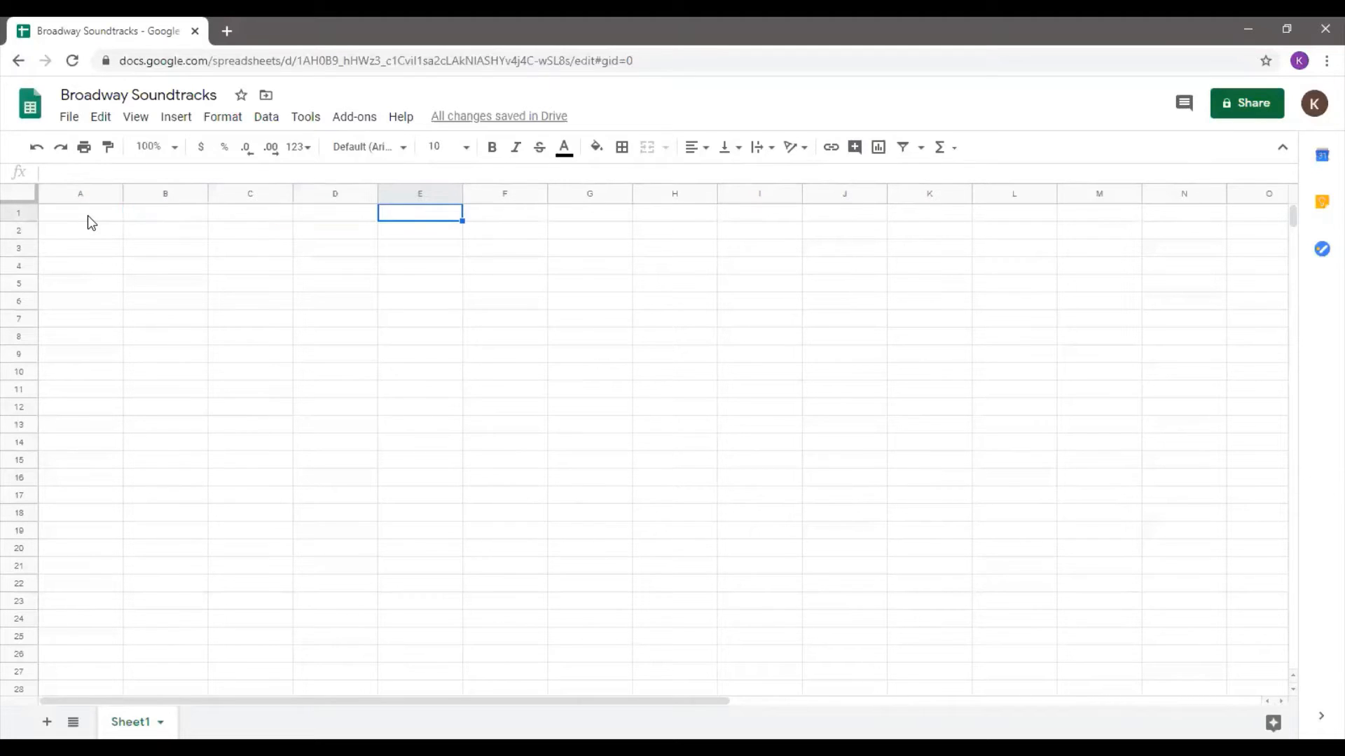
key(Right)
key(Right)
key(Home)
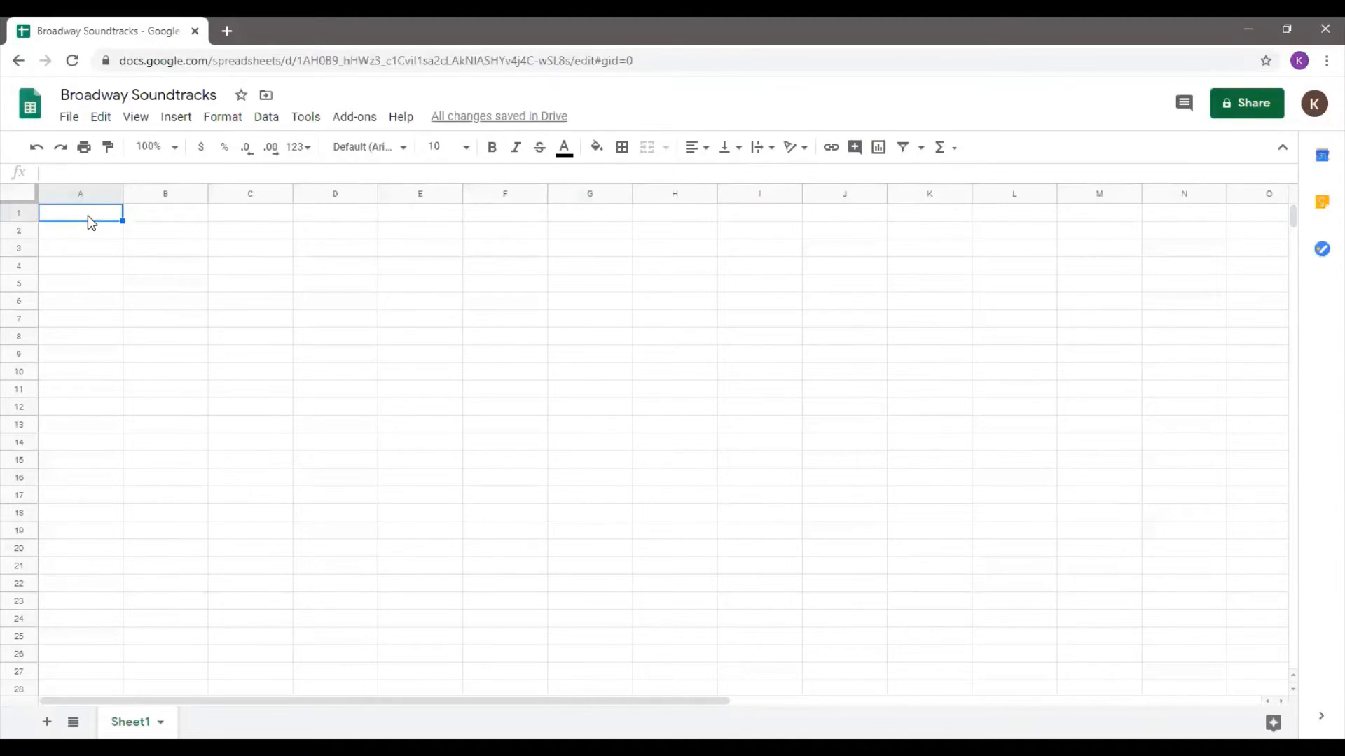
- Enter Hairspray, West Side Story and Hamilton in cells A1, A2 and A3
text(Hairspr)
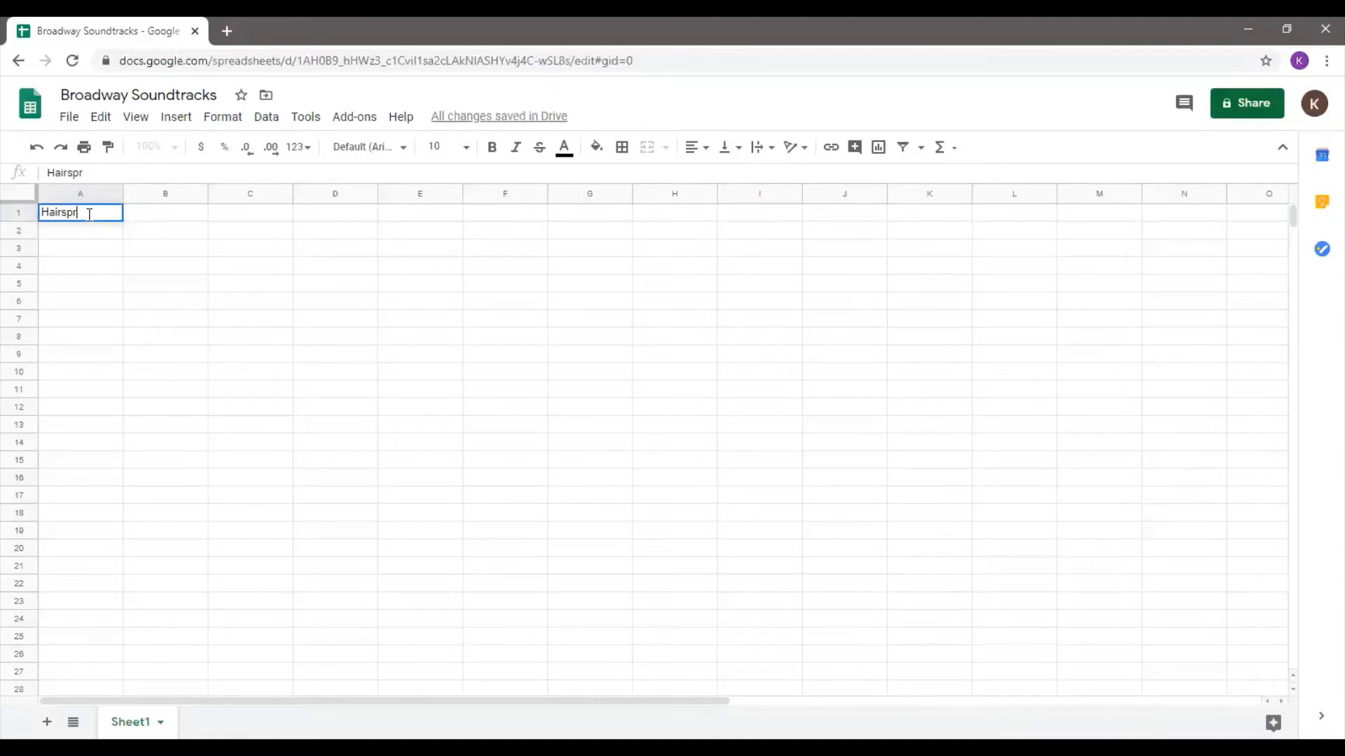
text(ay)
key(Return)
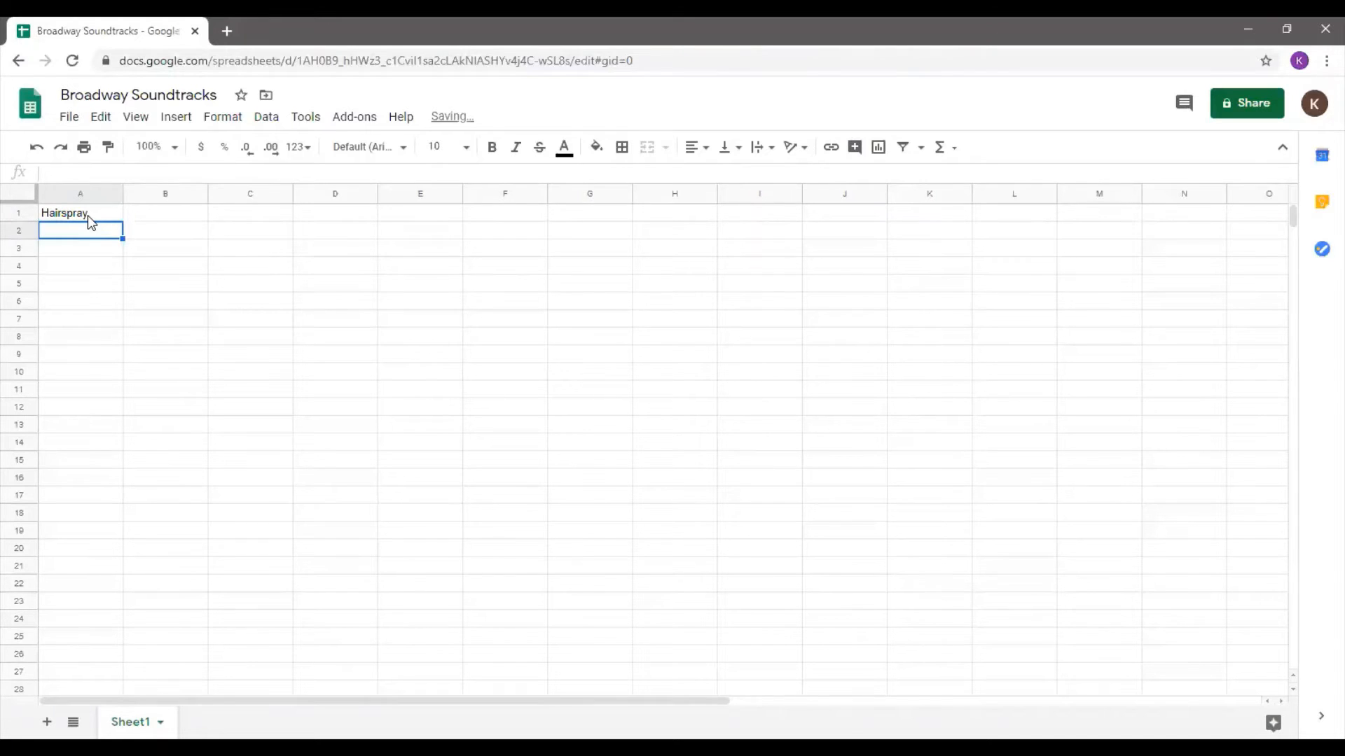
text(West S)
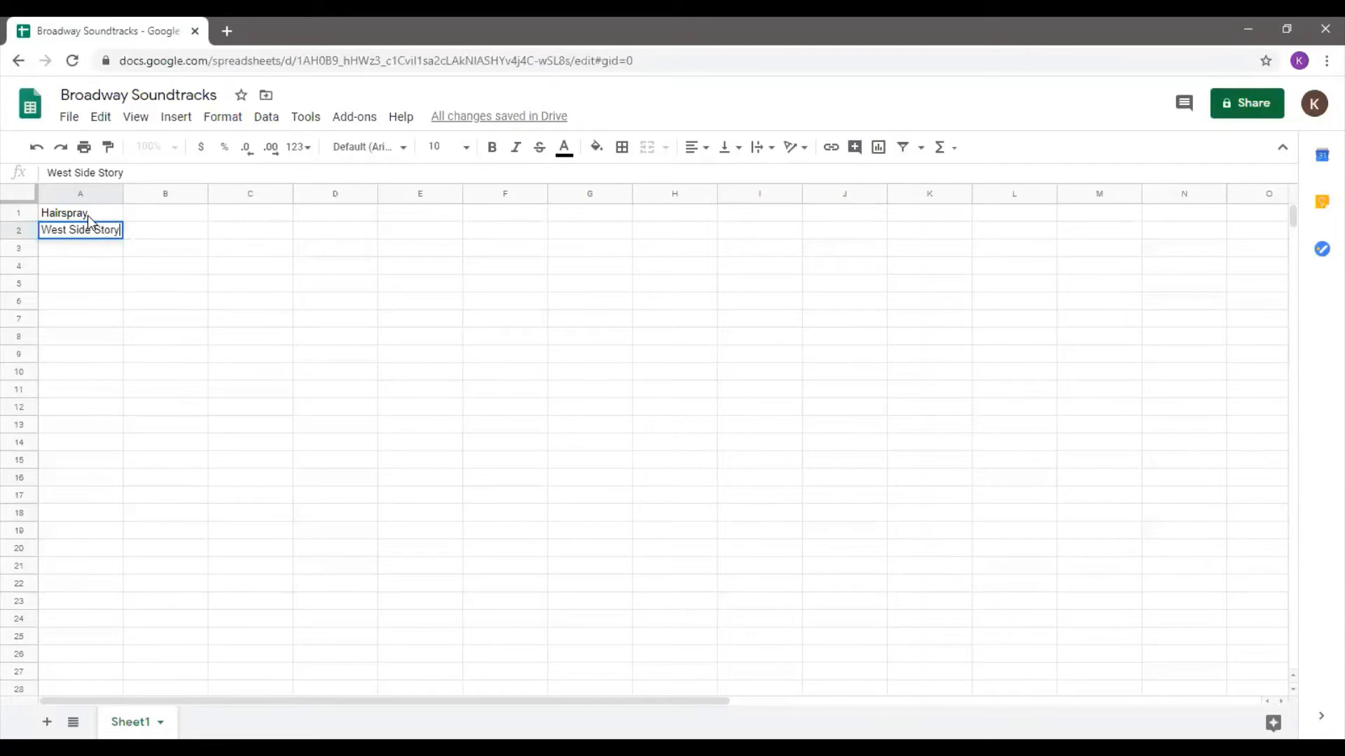
text(ide Story)
key(Return)
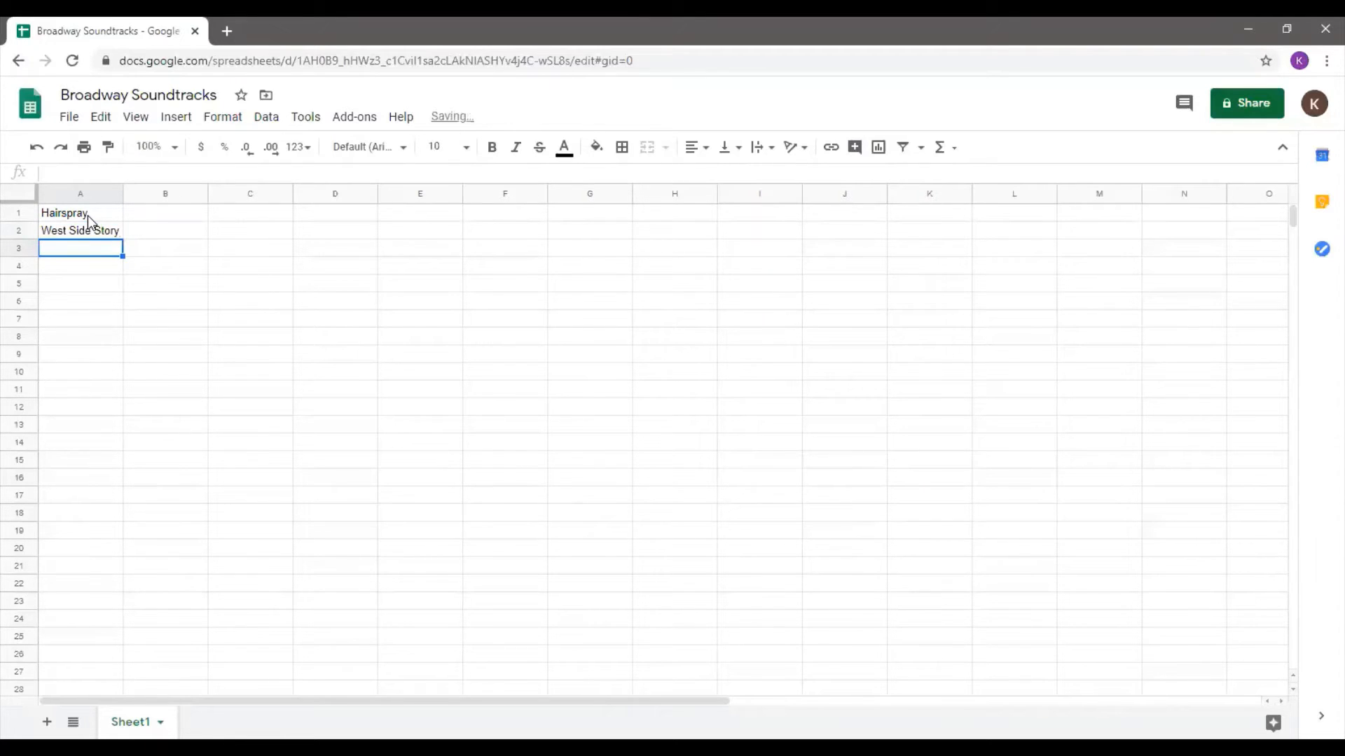
text(Hamilton)
key(Return)
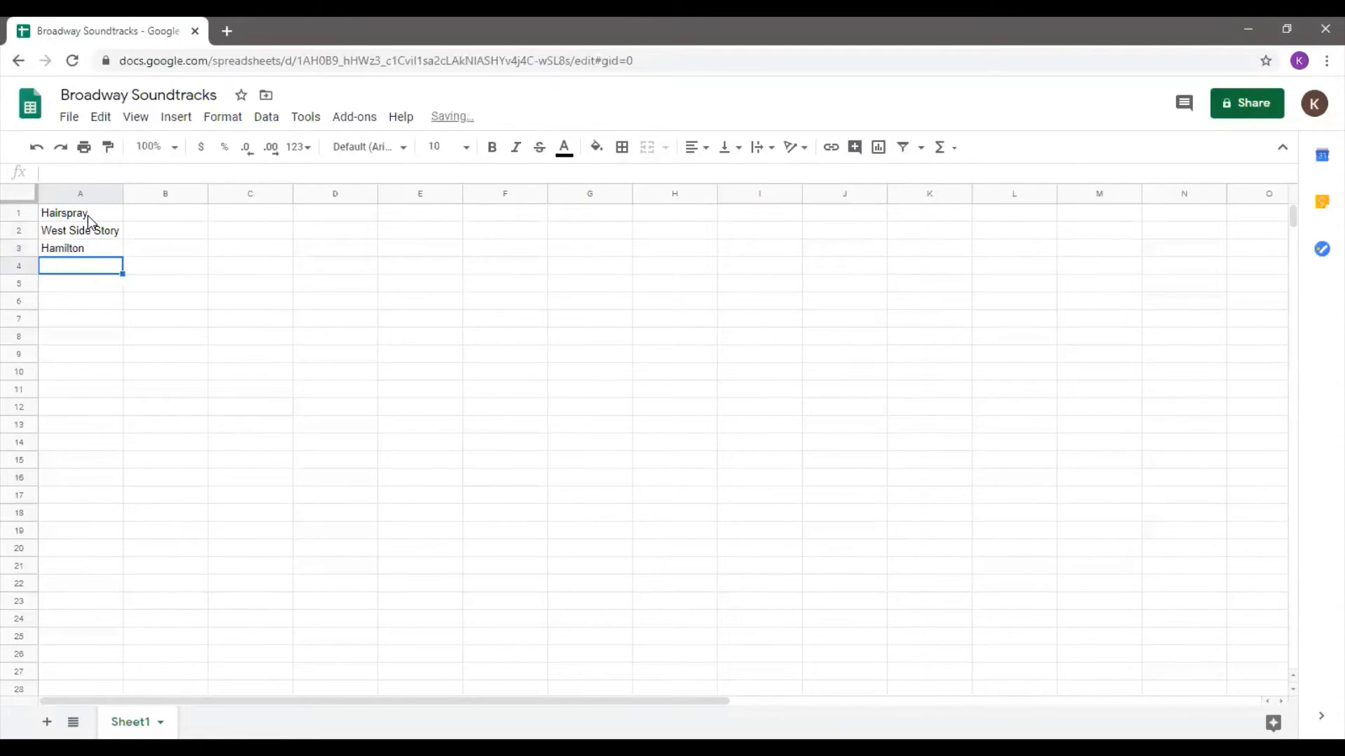
- Enter Avenue Q, Wicked and The Music Man in cells A4, A5 and A6
text(Avenu)
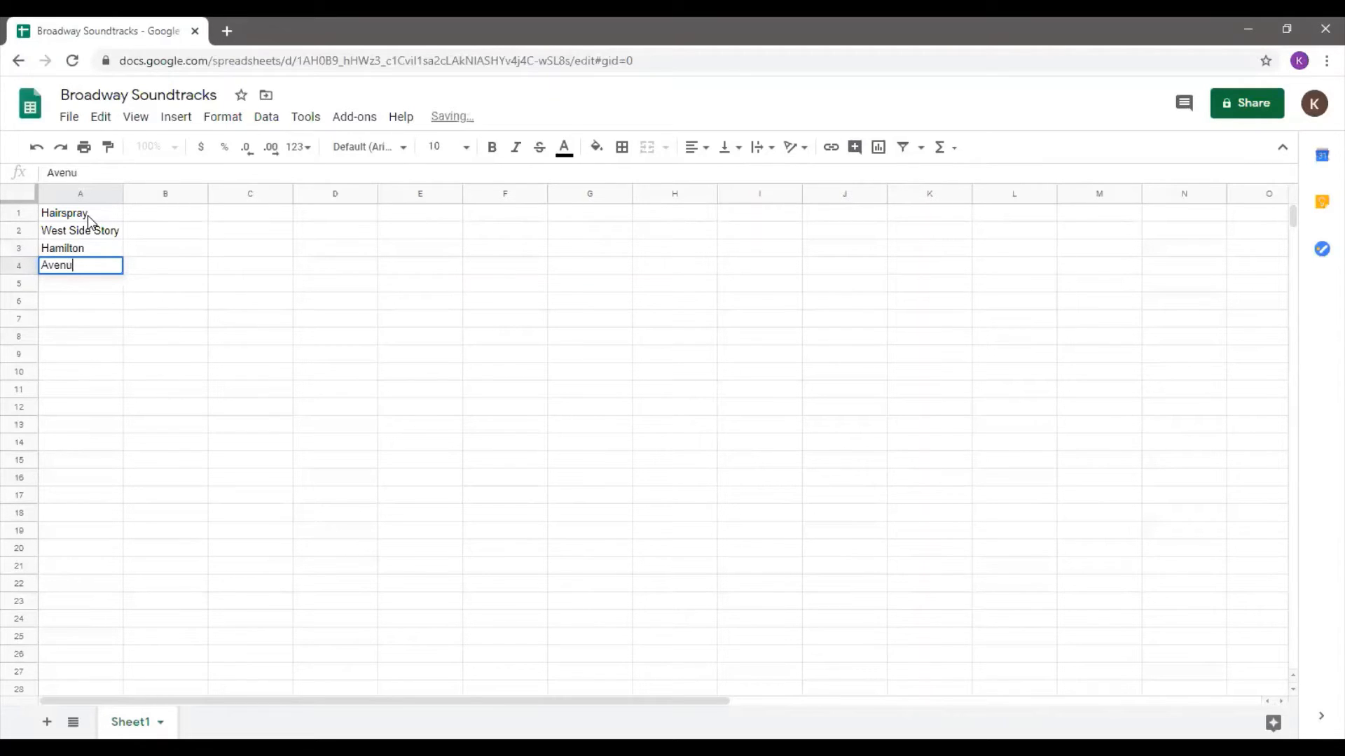
text(e Q)
key(Return)
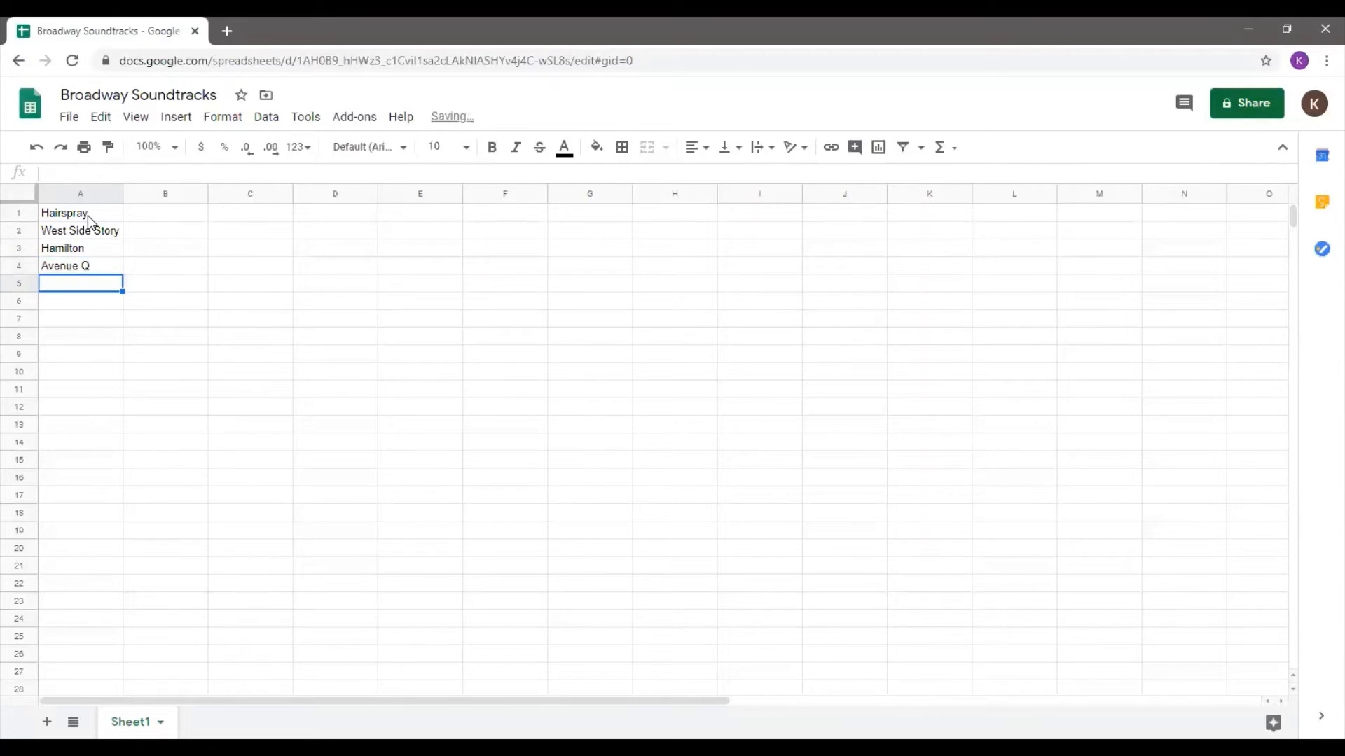
text(Wicked)
key(Return)
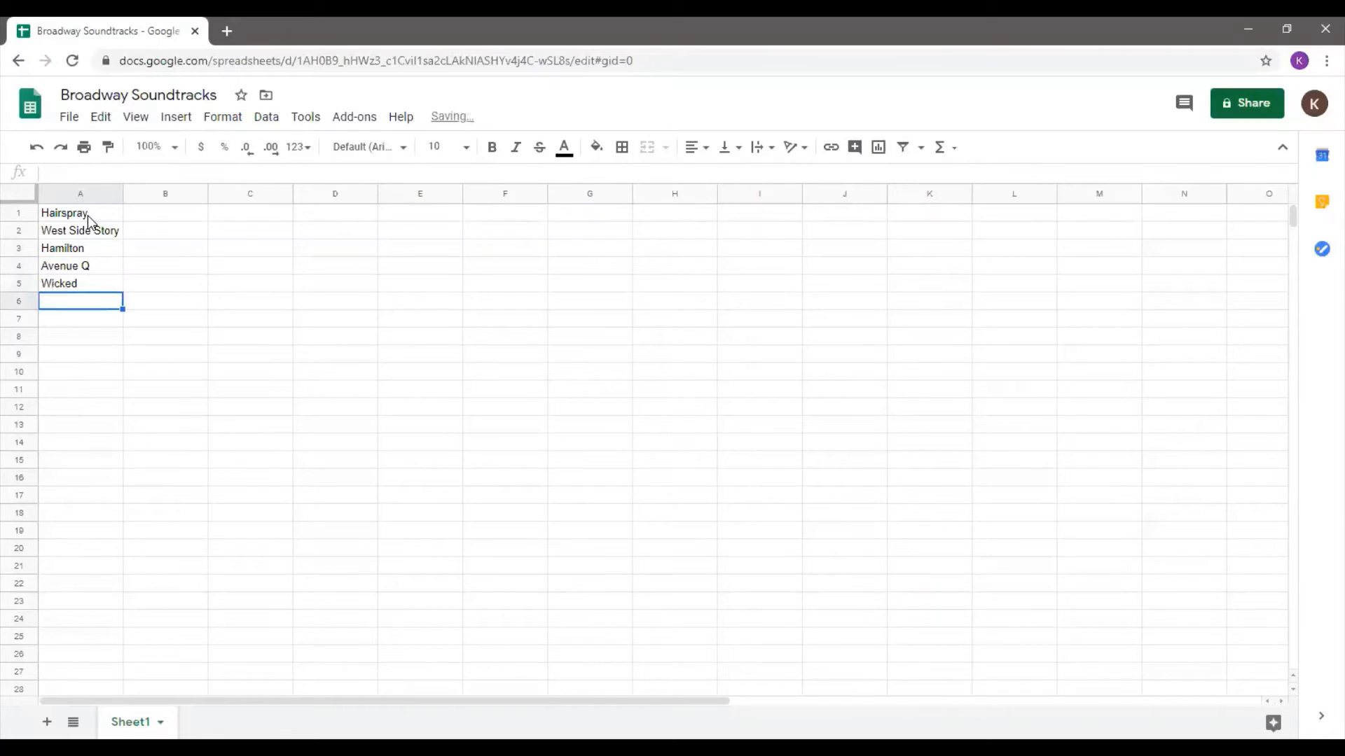
text(The Music Man)
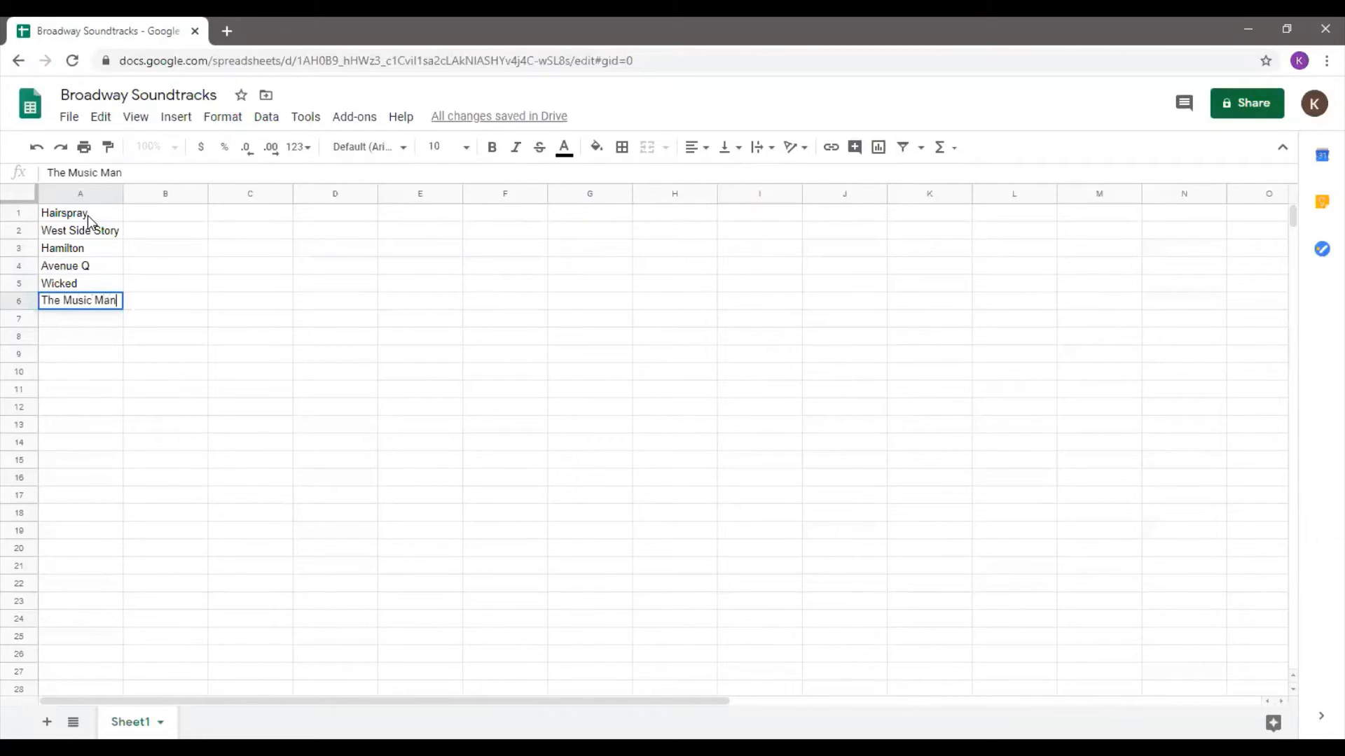
key(Return)
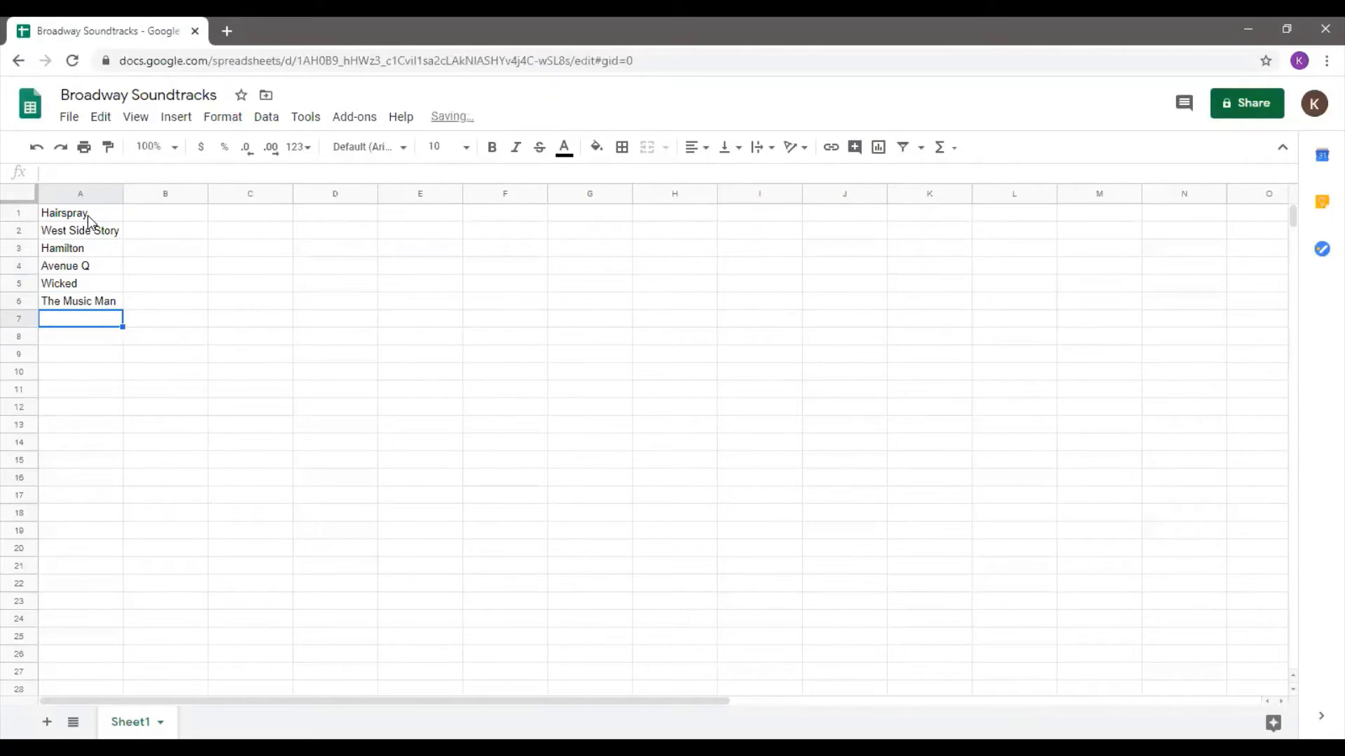
- Continue the list in cells A7 to A10 with Moulin Rouge, Newsies, Chicago and Cats
text(Moulin Rouge)
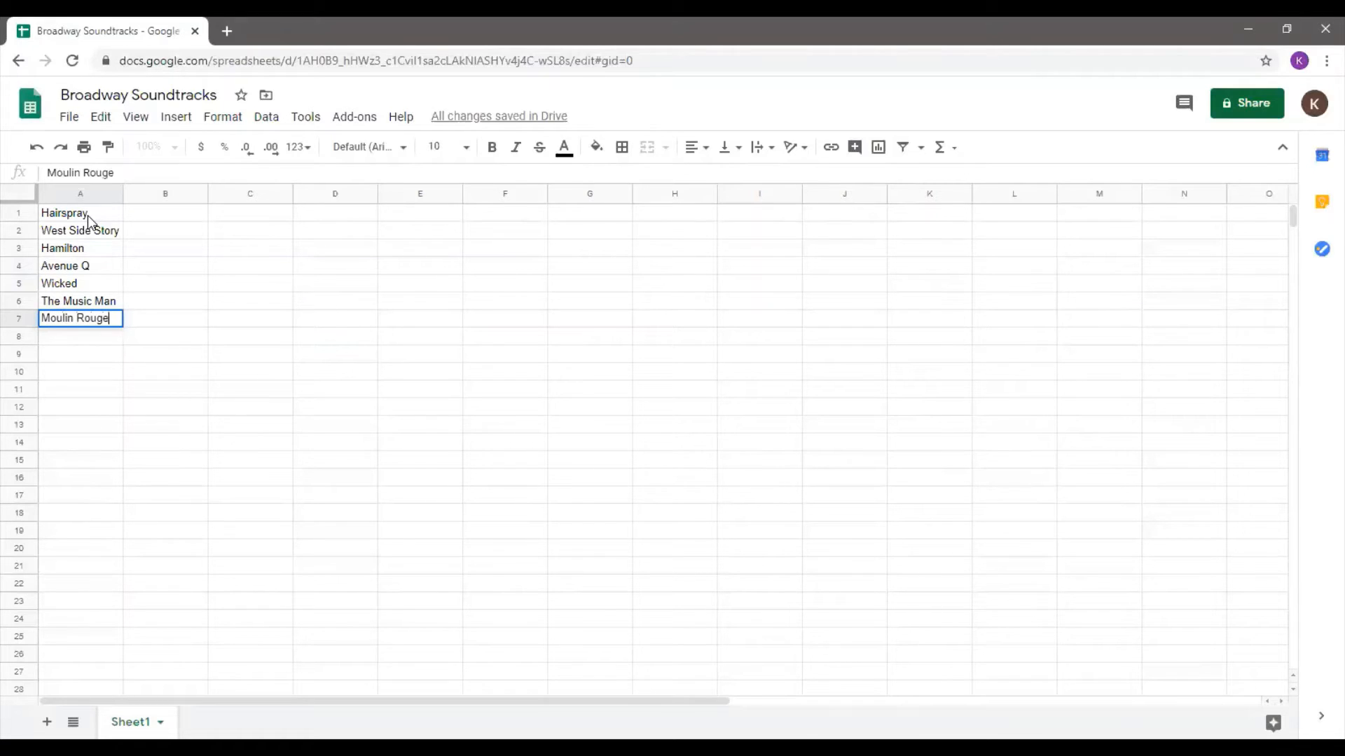
key(Return)
text(Newsies)
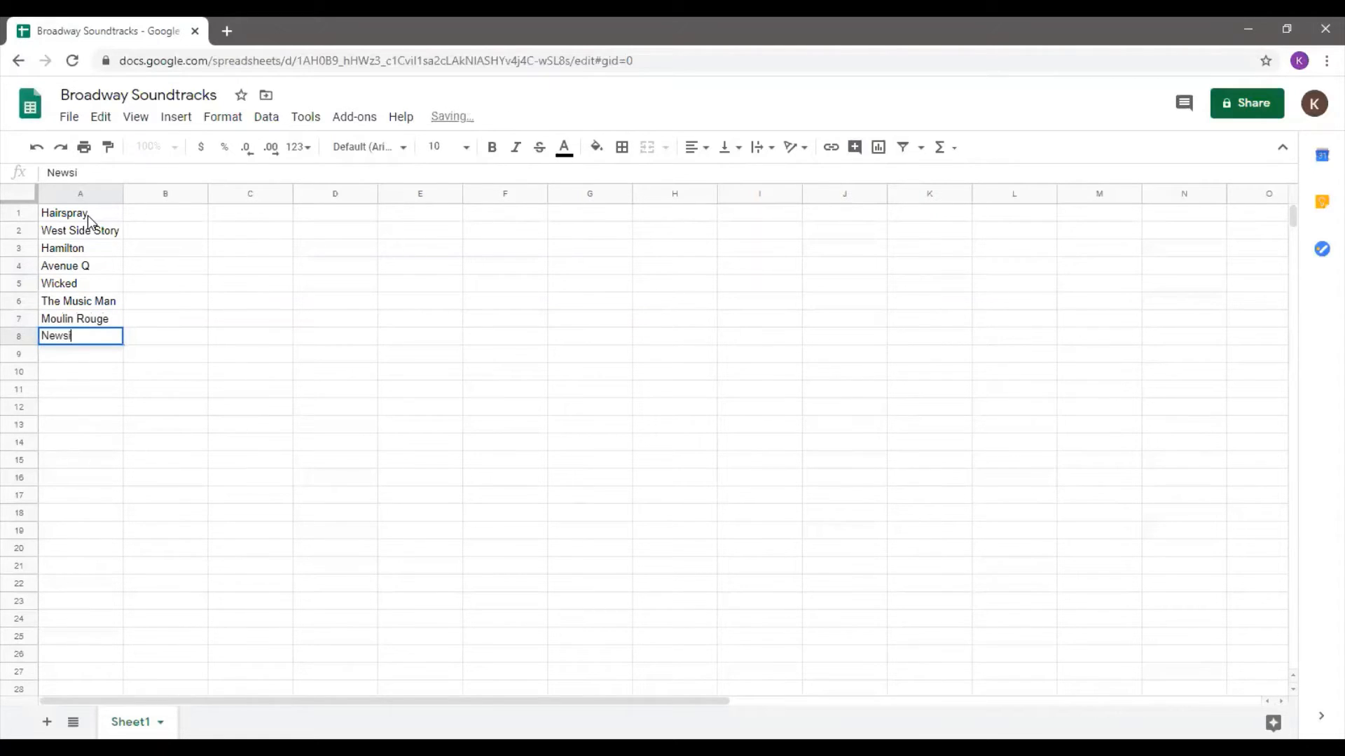
key(Return)
text(Chicago)
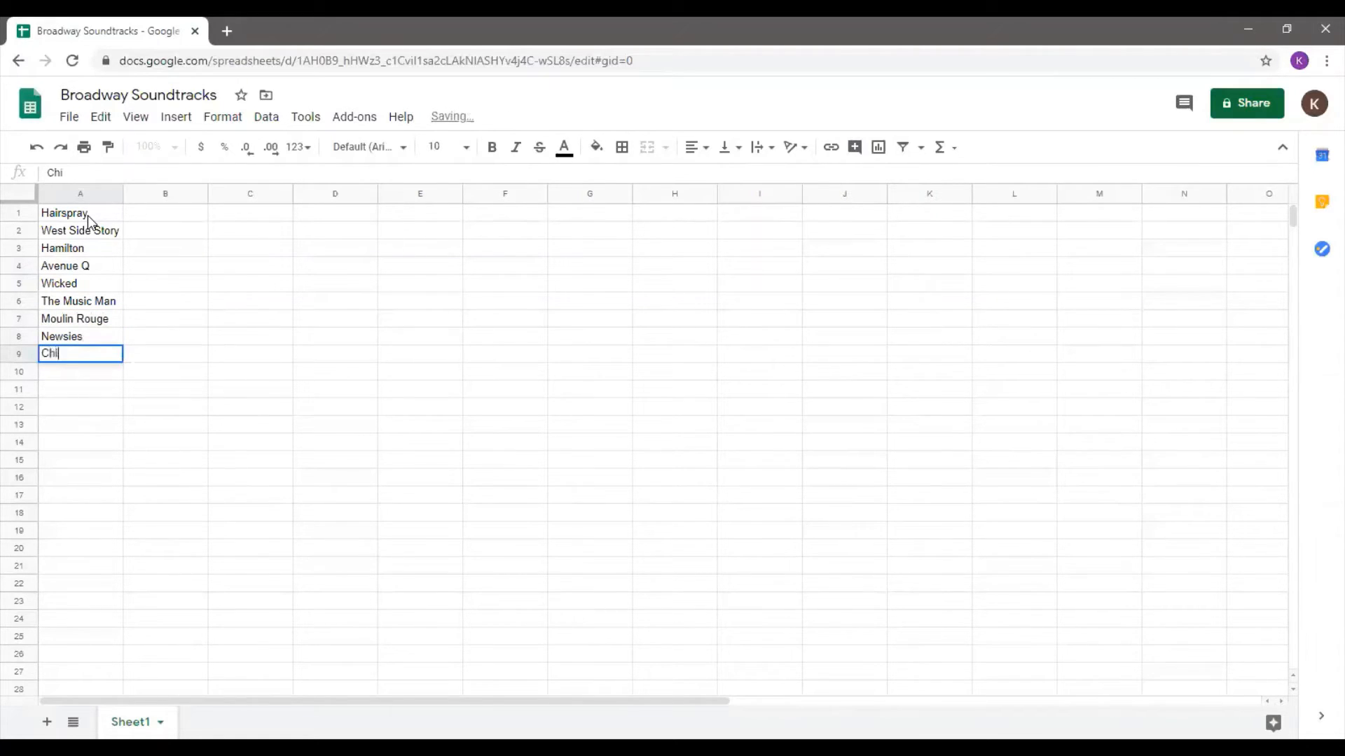
key(Return)
text(Cats)
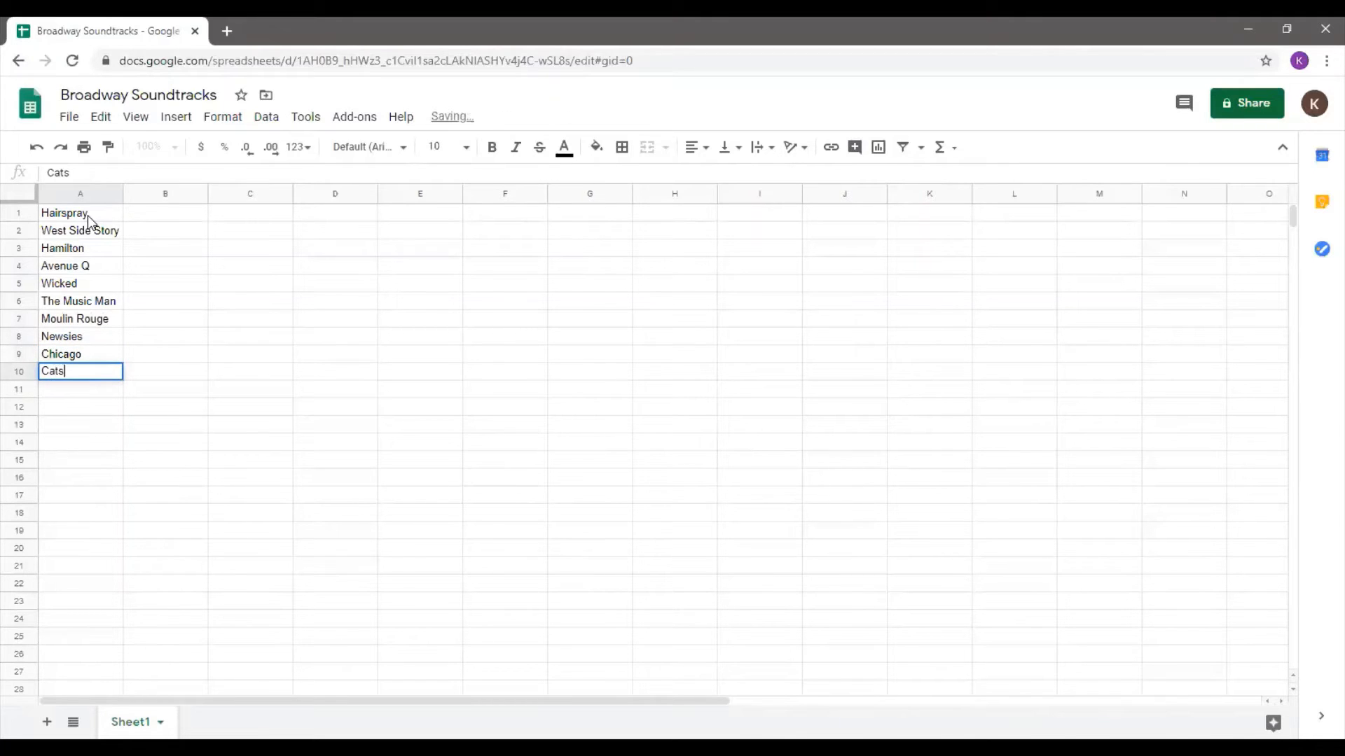
key(Return)
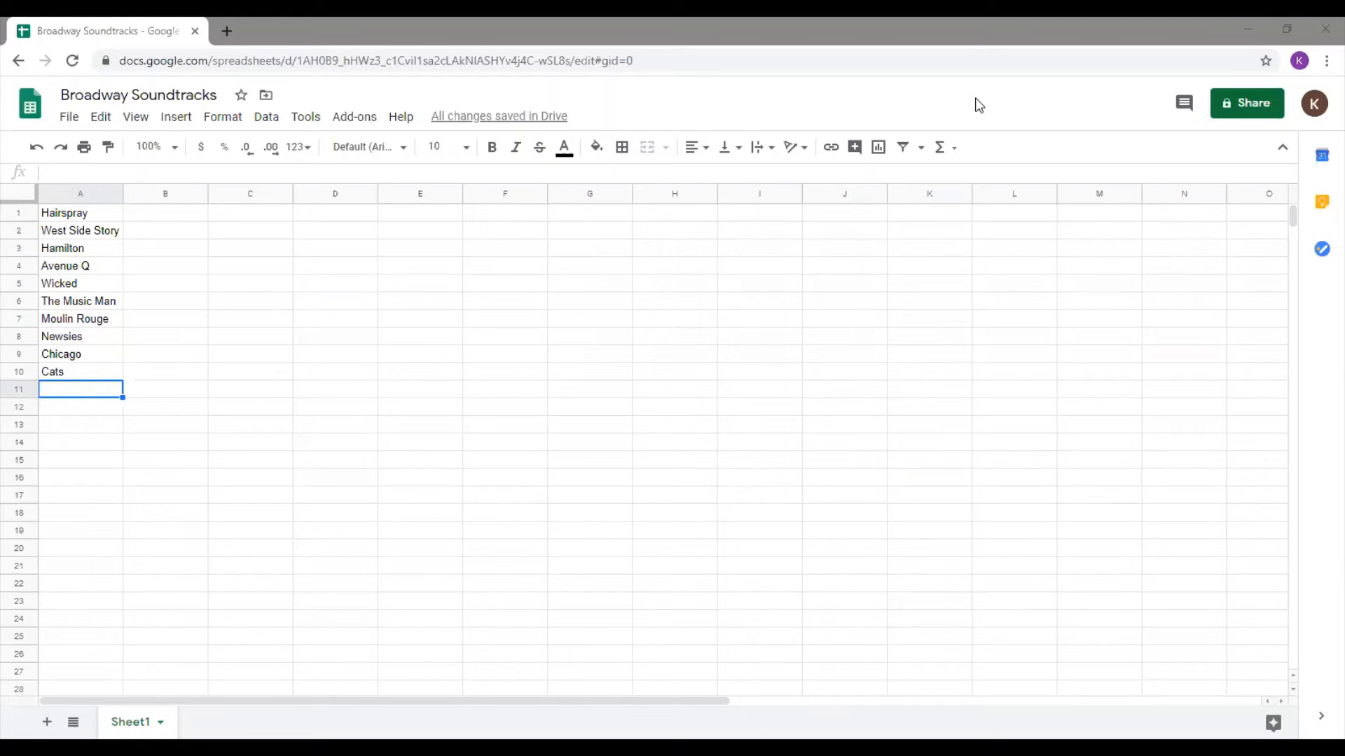
- Sort the list of musicals in A1:A10 alphabetically by column A, from A to Z
click(78, 213)
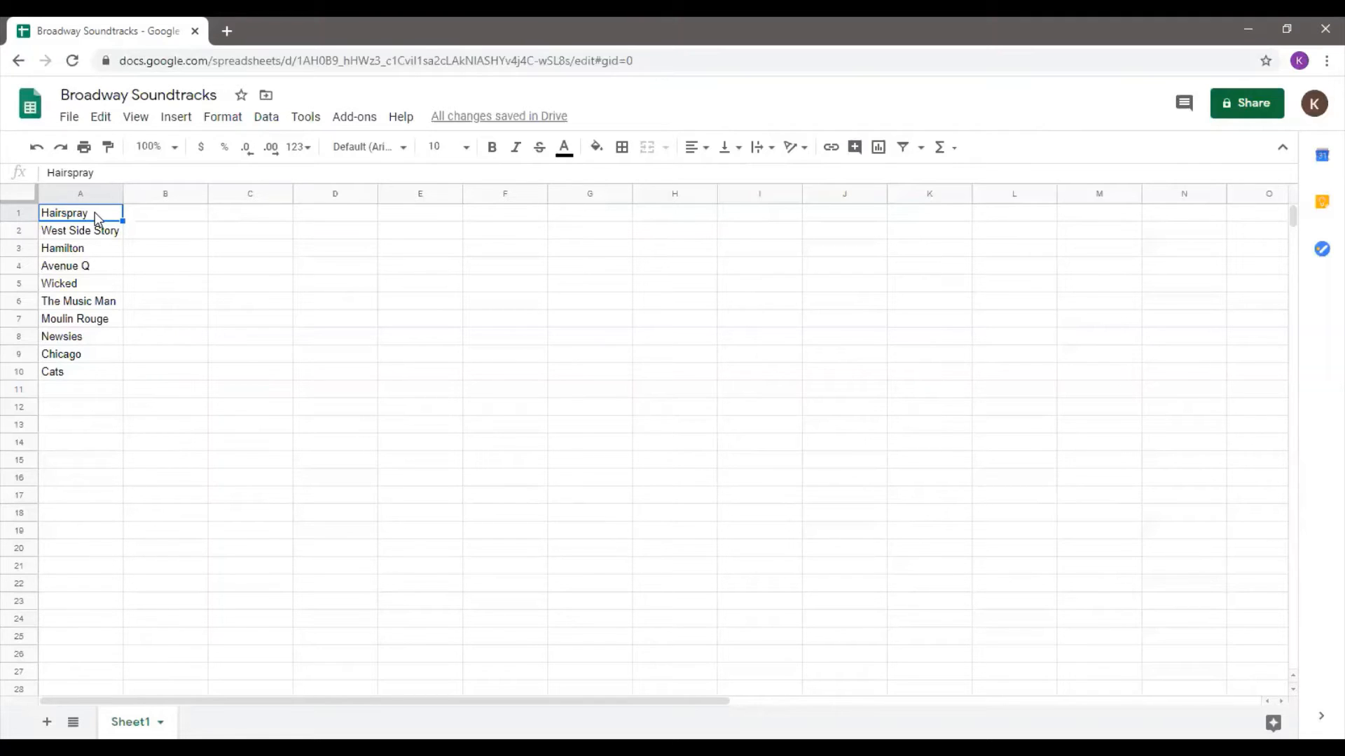
drag(95, 212, 108, 368)
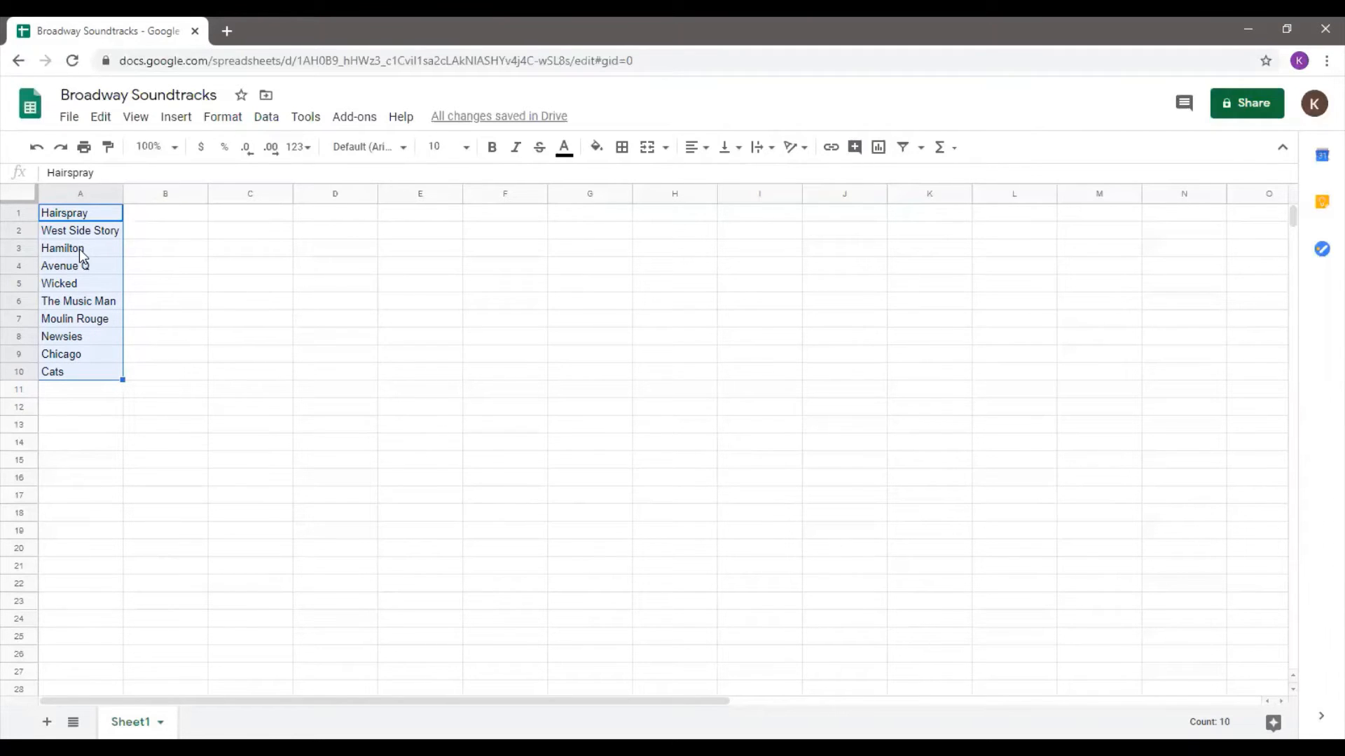
click(267, 117)
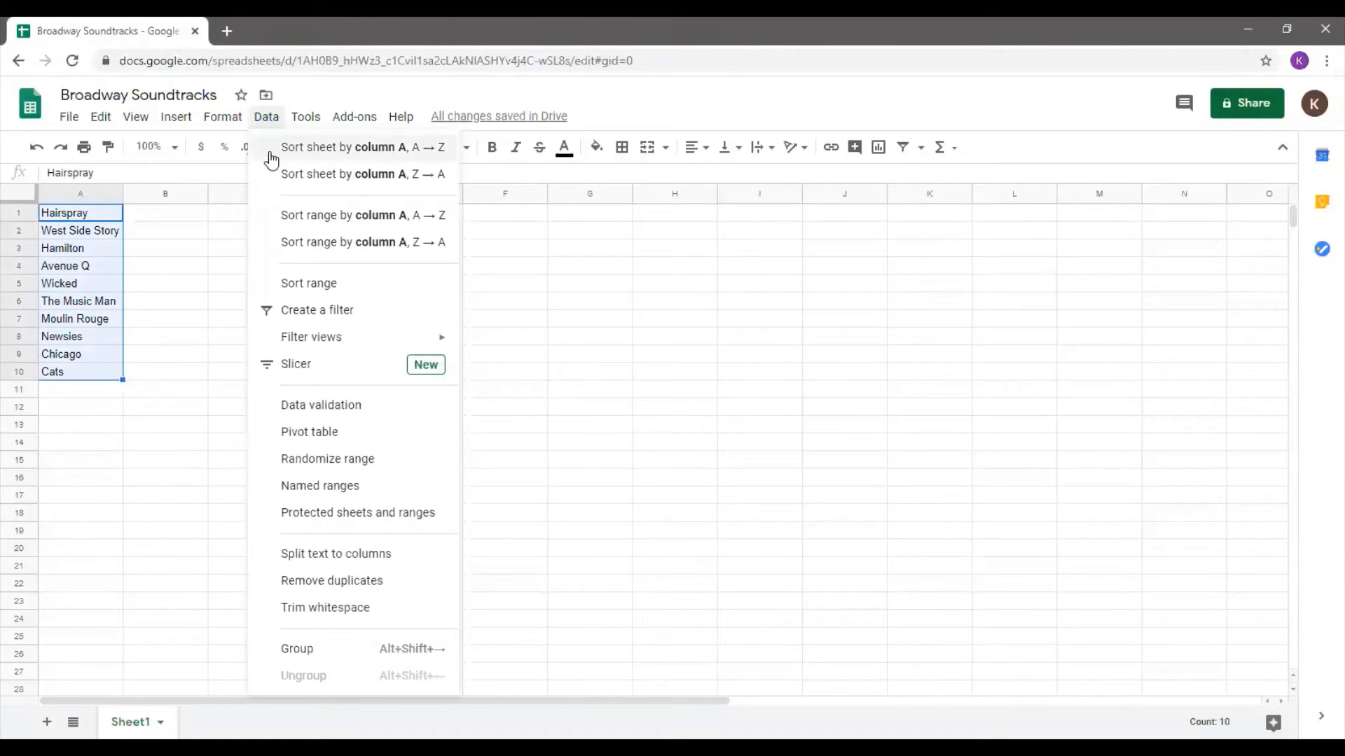
click(340, 226)
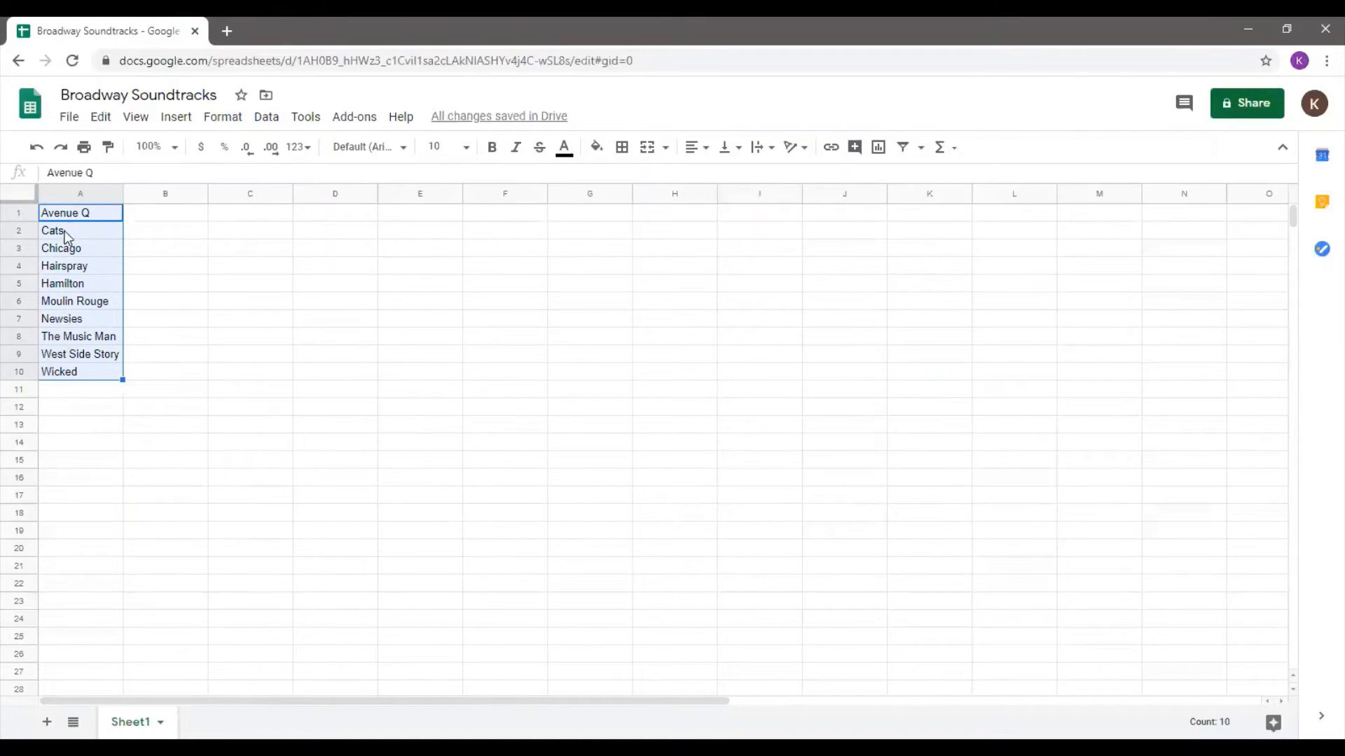
- Change the title The Music Man in cell A8 to "Music Man, The"
click(82, 343)
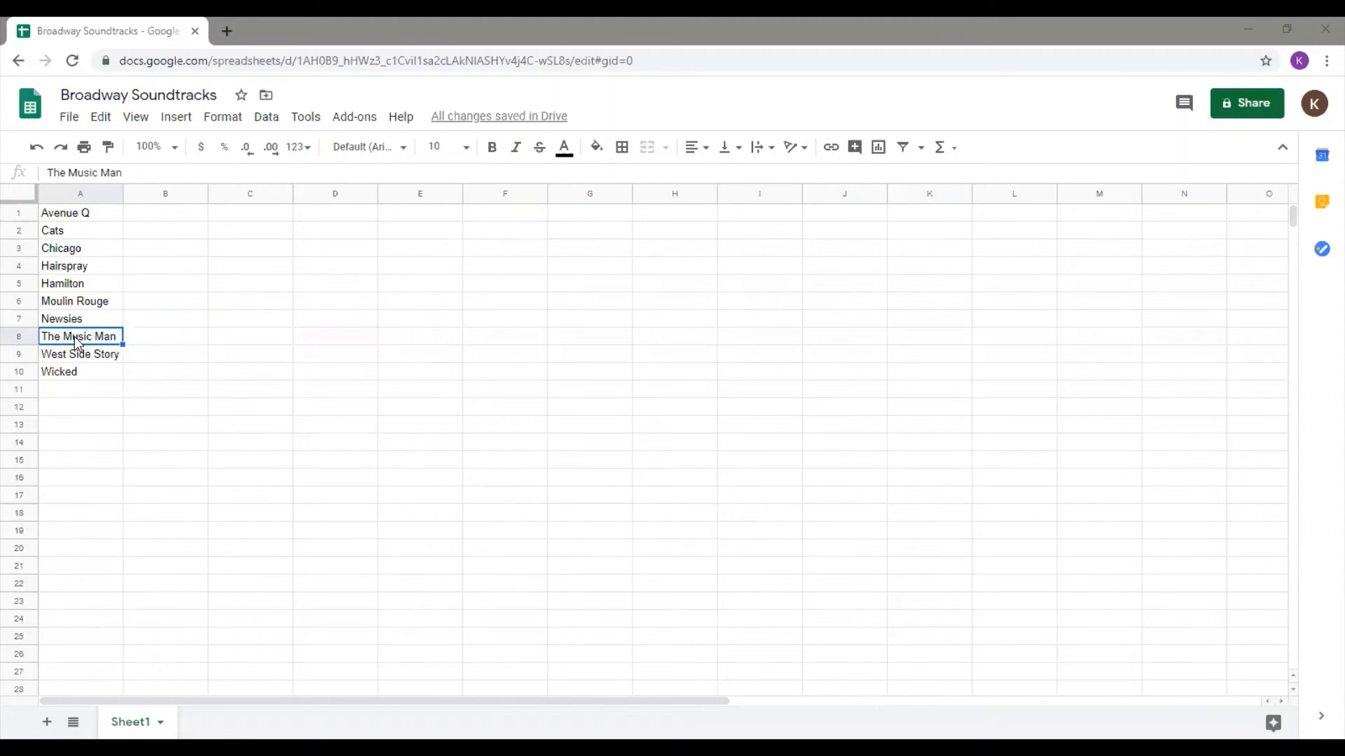
double_click(74, 336)
click(60, 336)
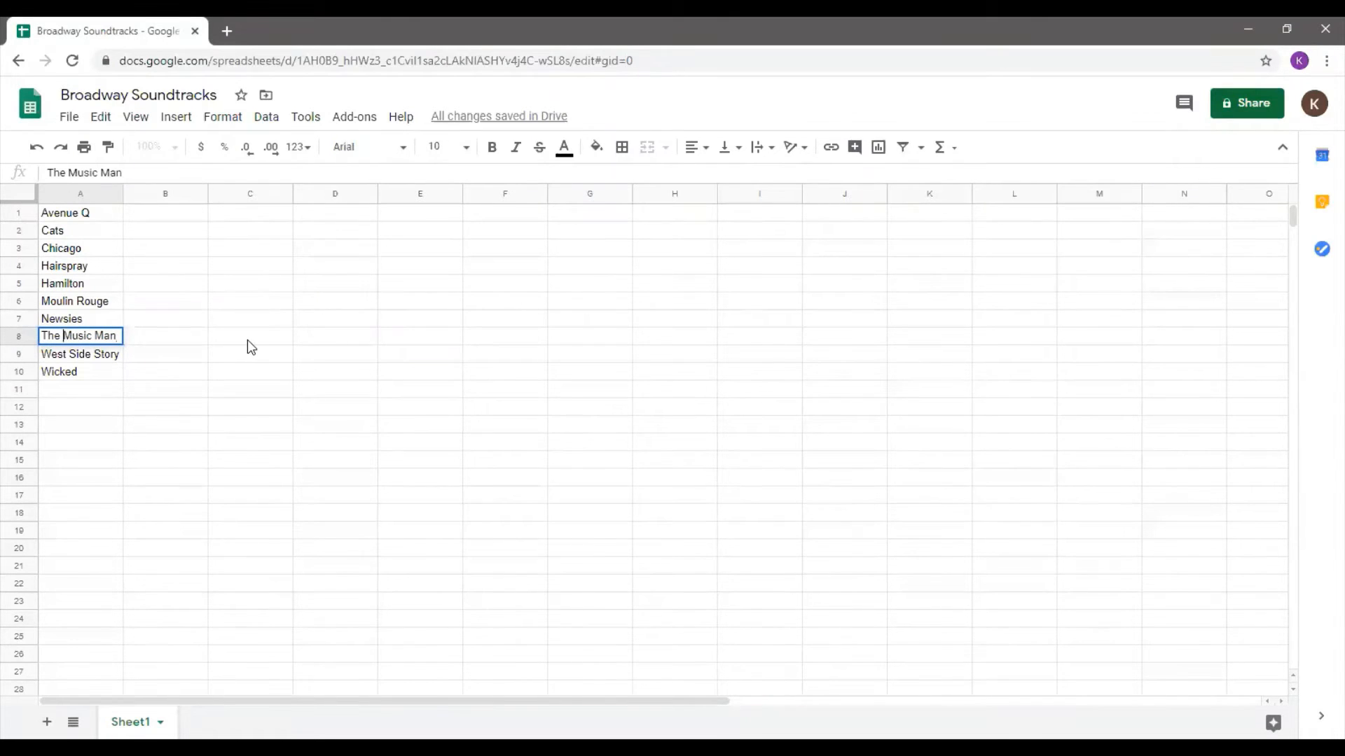
key(BackSpace)
key(BackSpace)
key(BackSpace)
key(BackSpace)
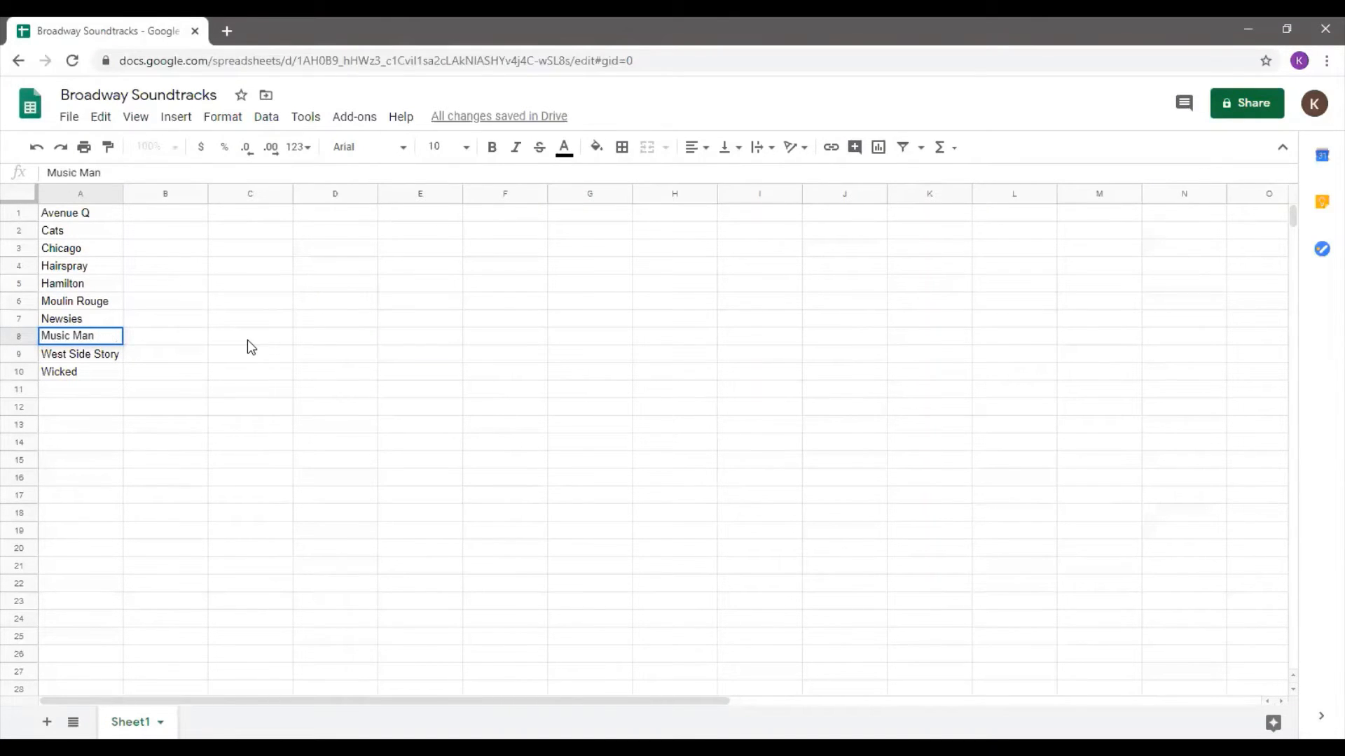
click(111, 337)
text(, The)
key(Return)
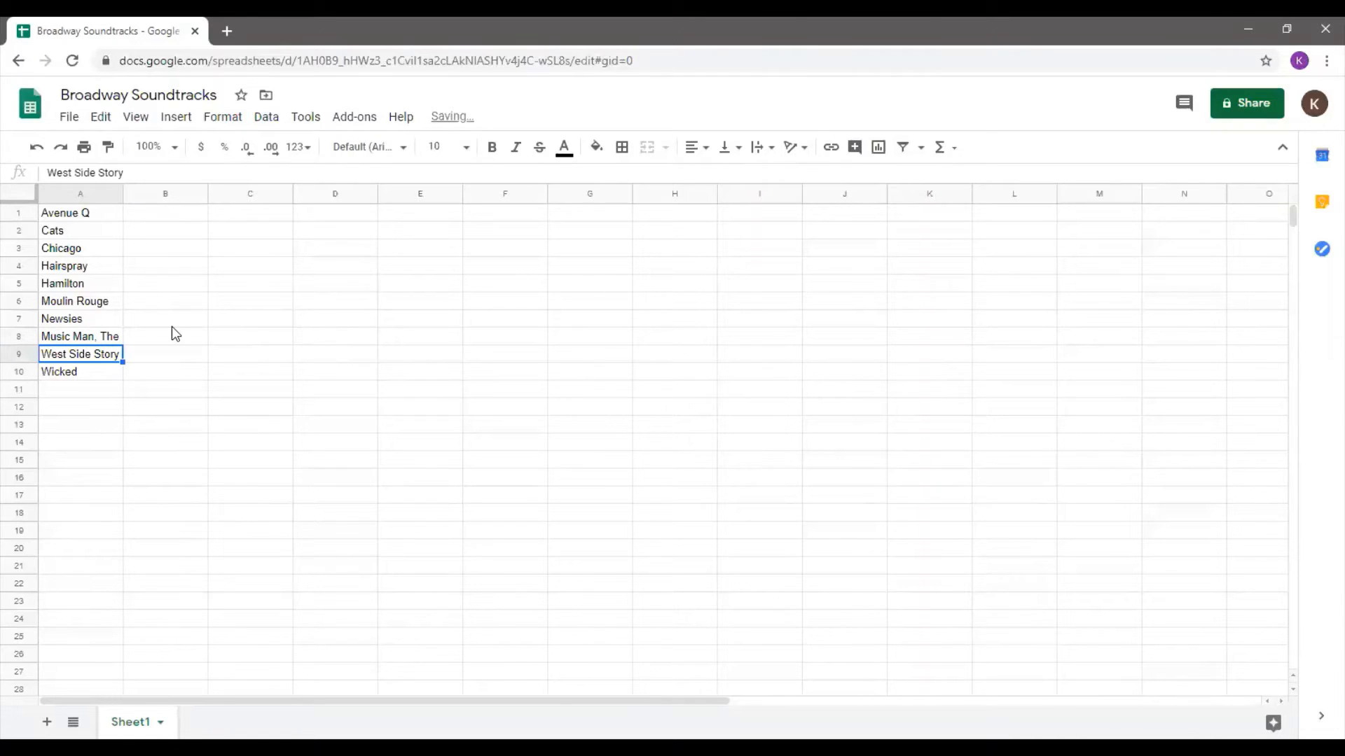
- Sort the range A1:A10 by column A from A to Z again after the title edit
click(99, 218)
drag(98, 217, 96, 372)
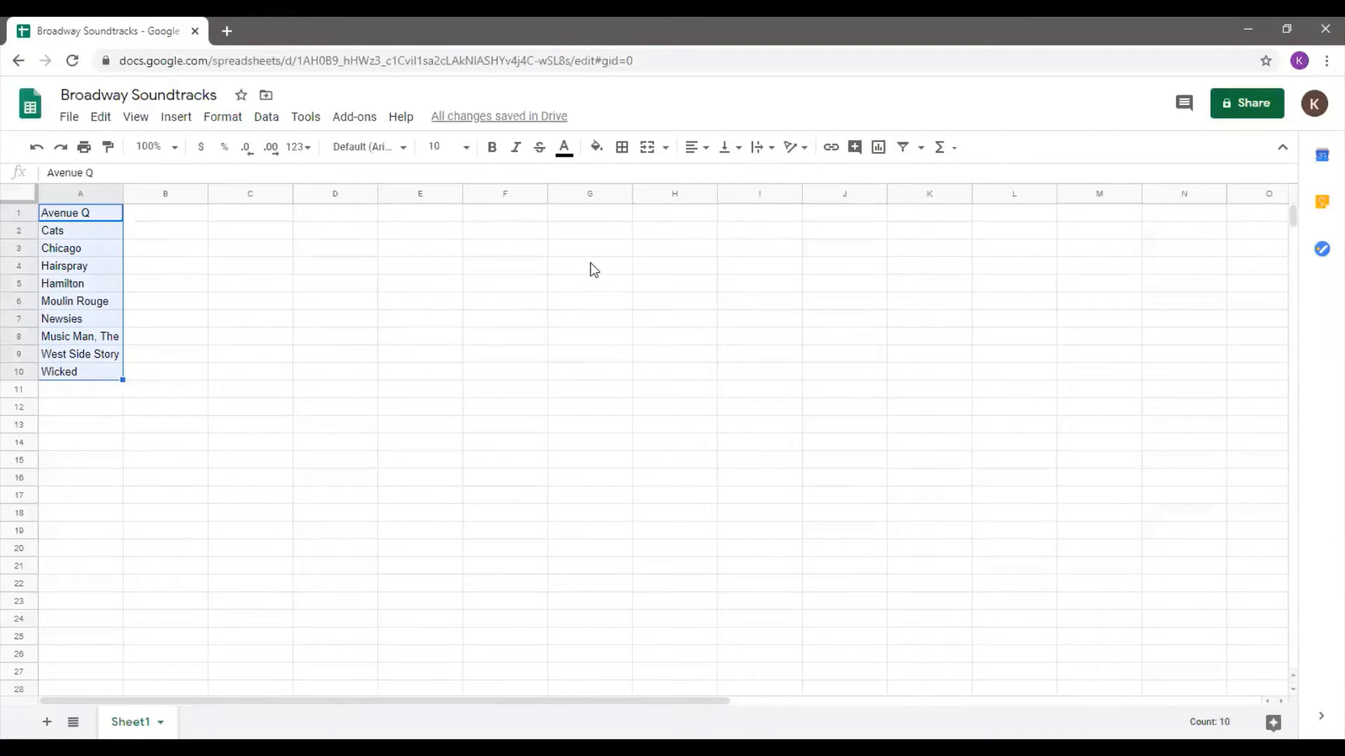
click(275, 120)
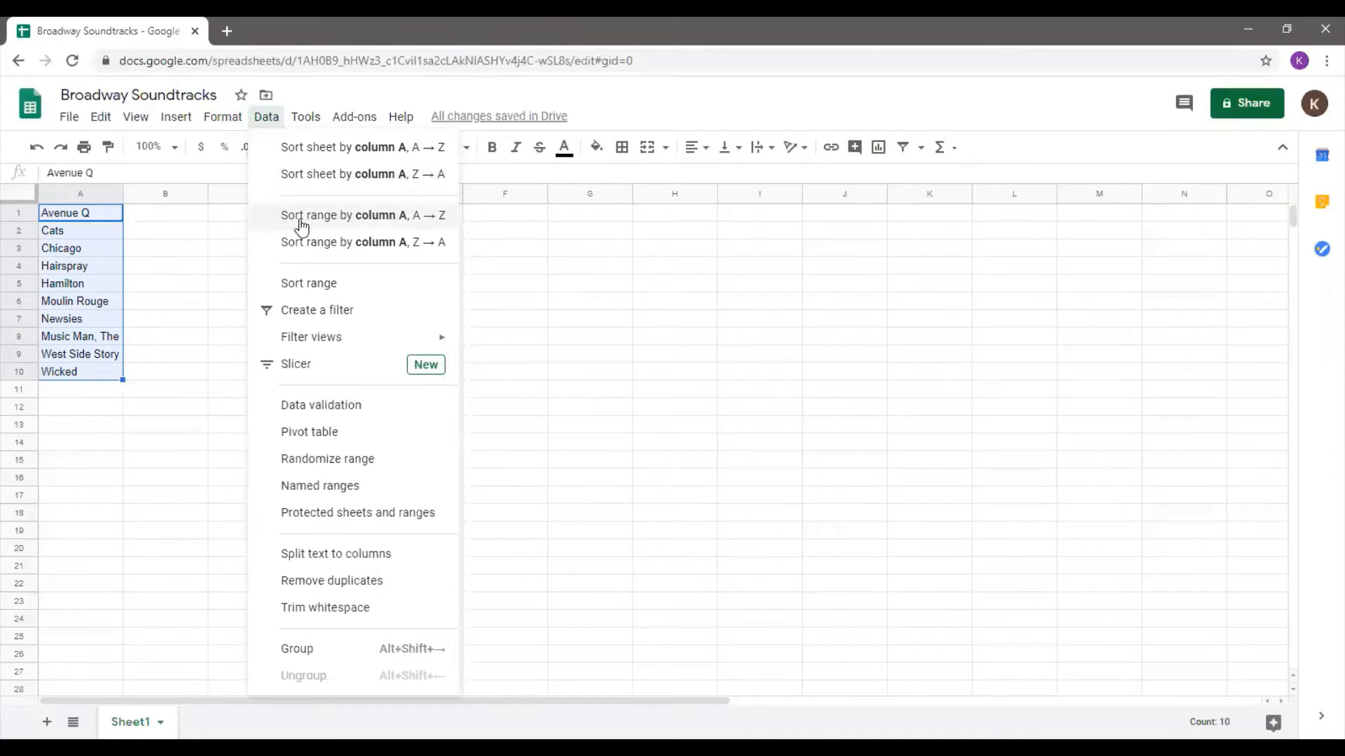
click(410, 224)
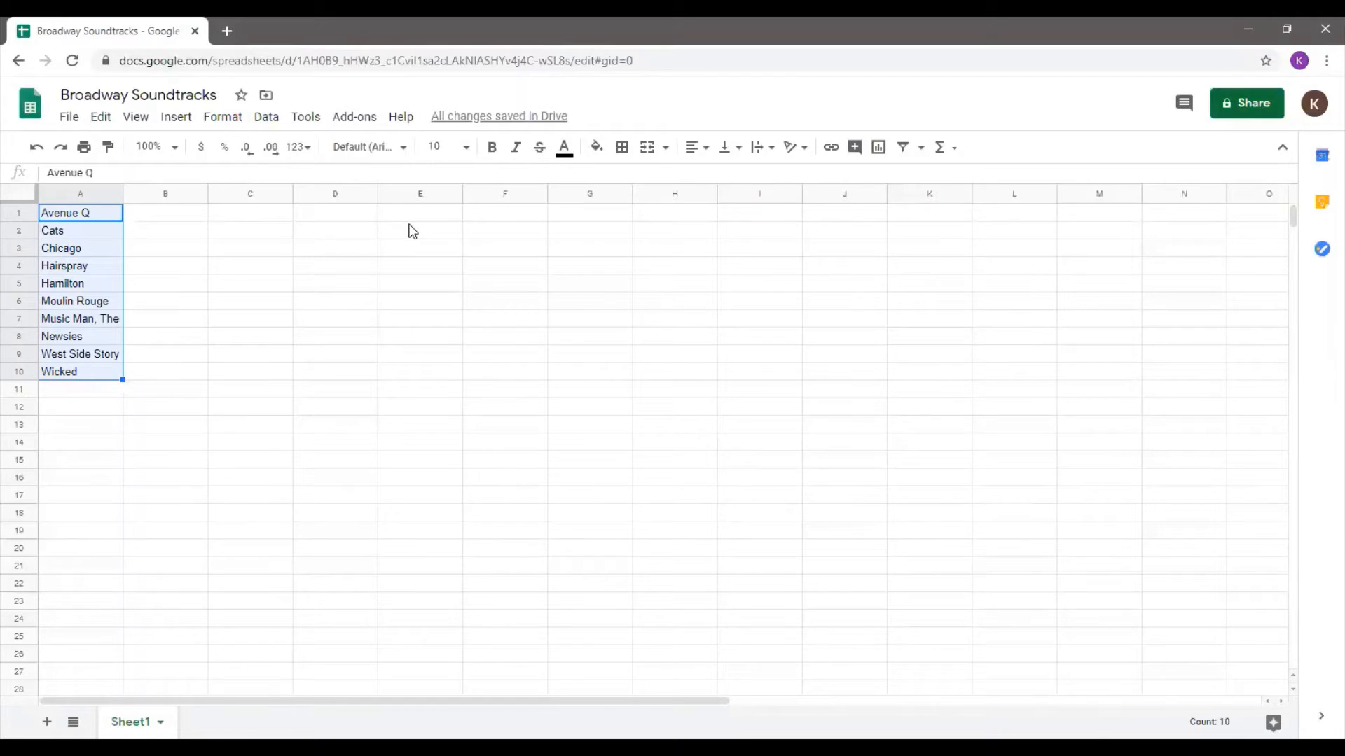
- Insert an empty column to the left of the list of musicals in column A
click(91, 218)
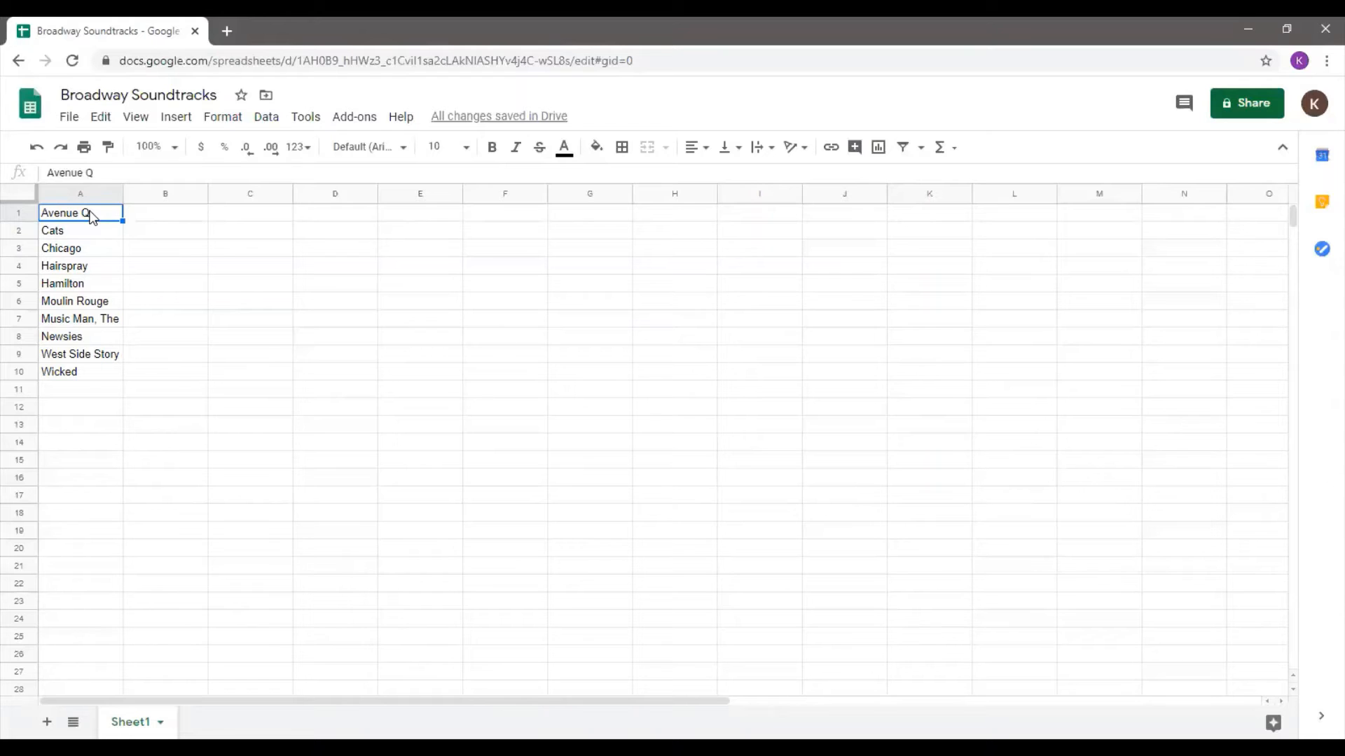
click(177, 117)
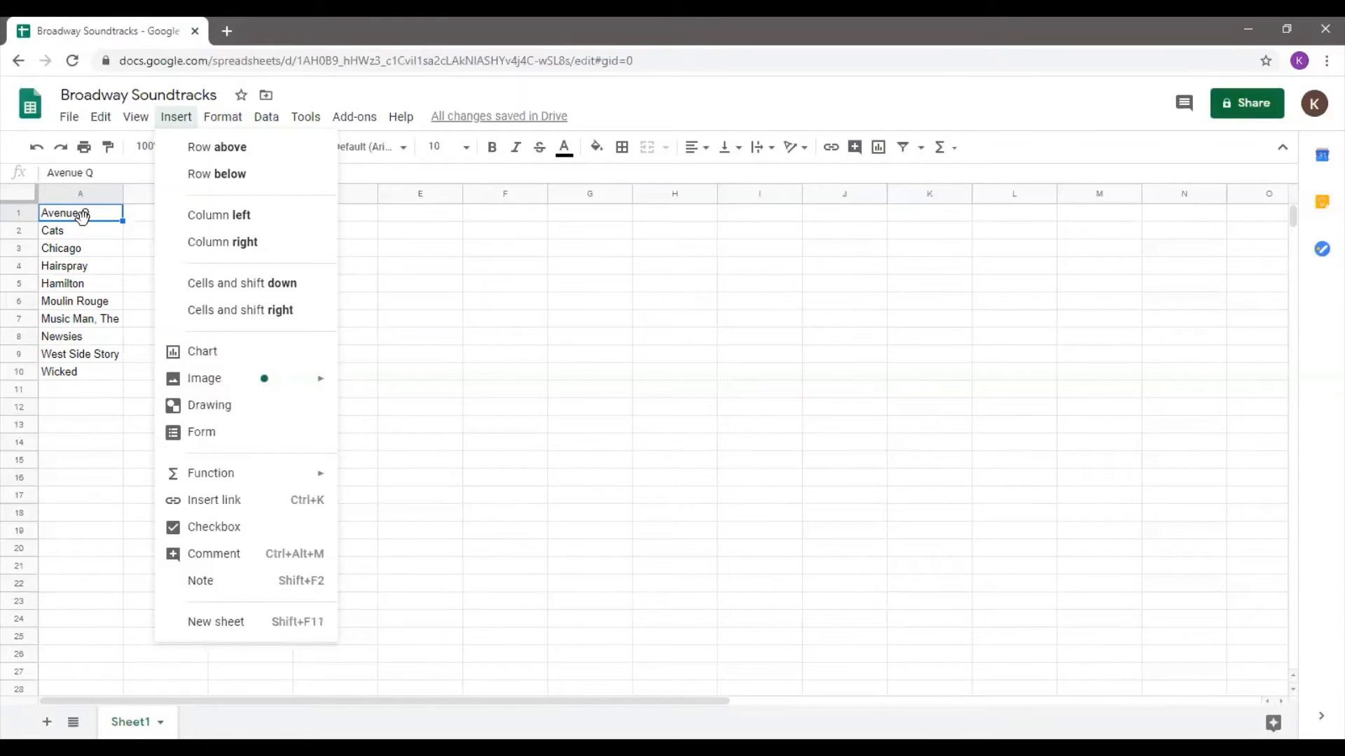
click(248, 223)
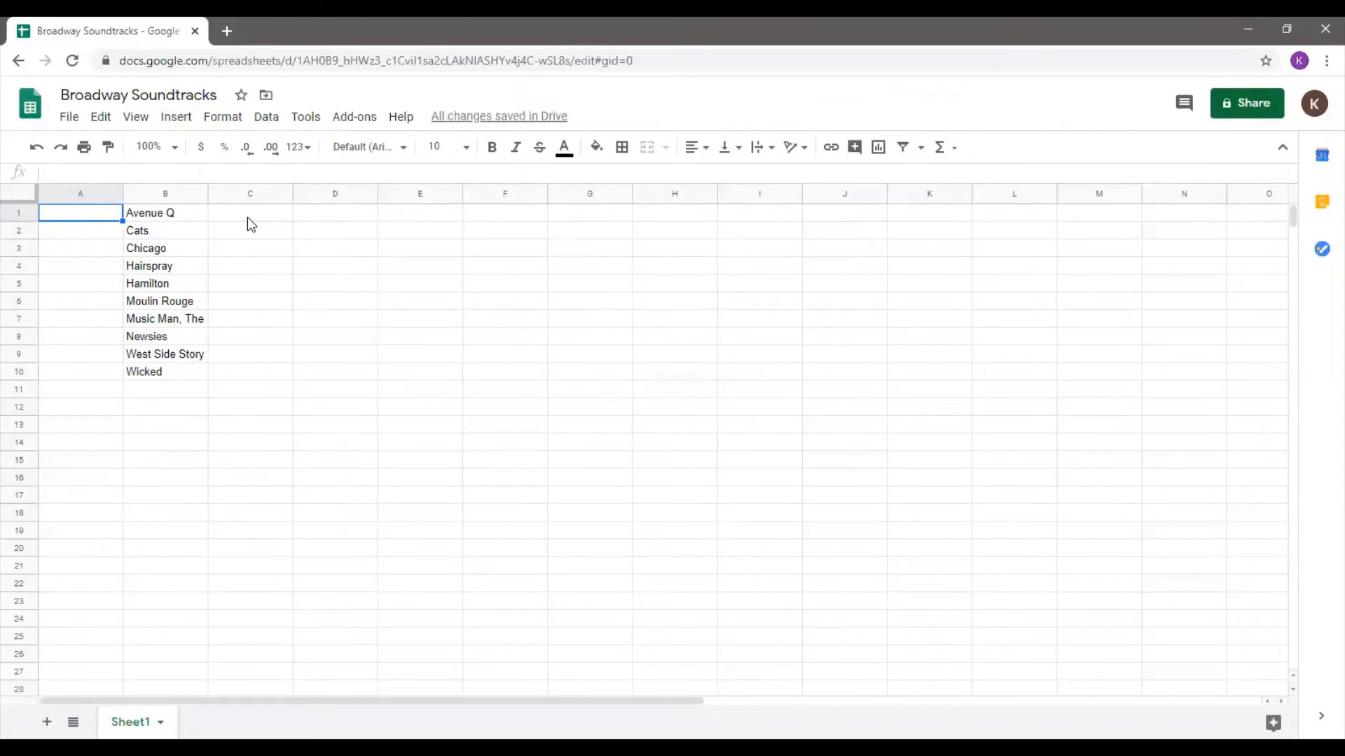
click(580, 53)
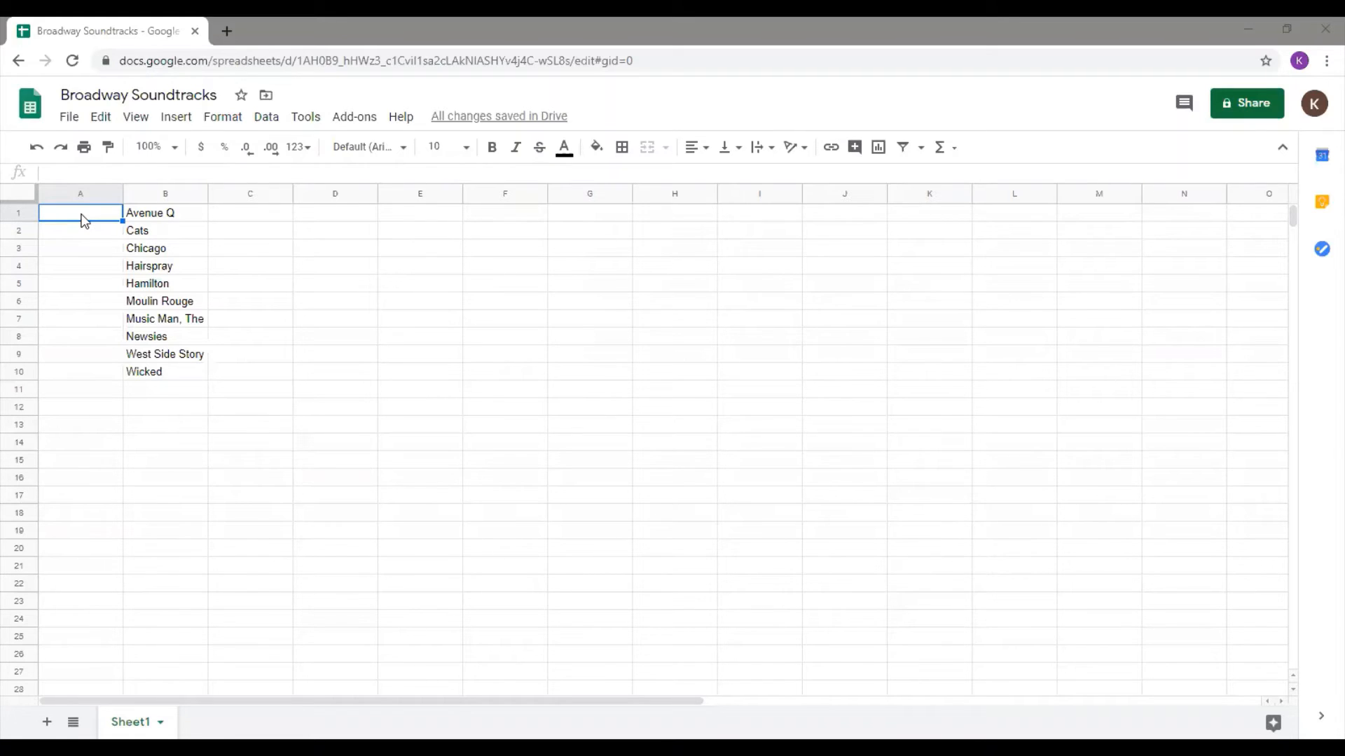
- Enter the numbers 00-1 and 00-2 in cells A1 and A2, beside Avenue Q and Cats
click(84, 219)
text(00)
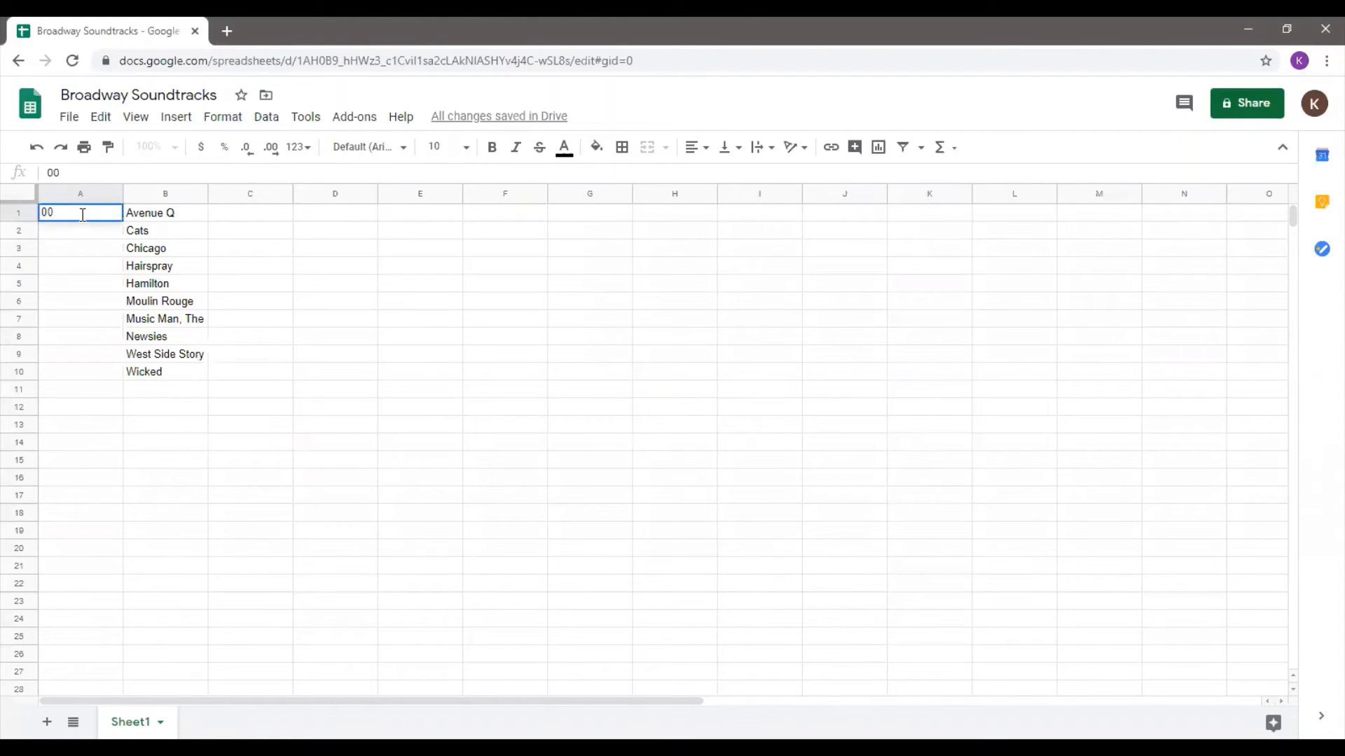
text(-1)
key(Return)
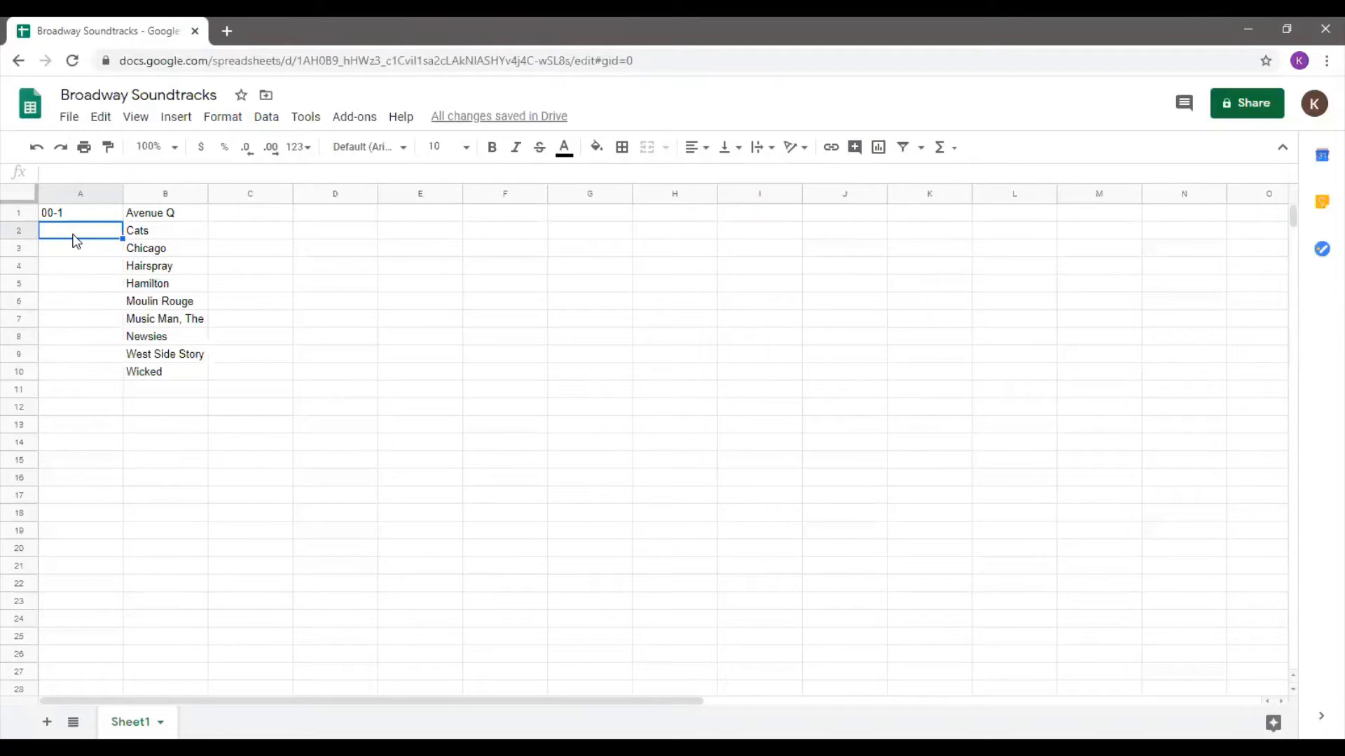
text(00-2)
key(Return)
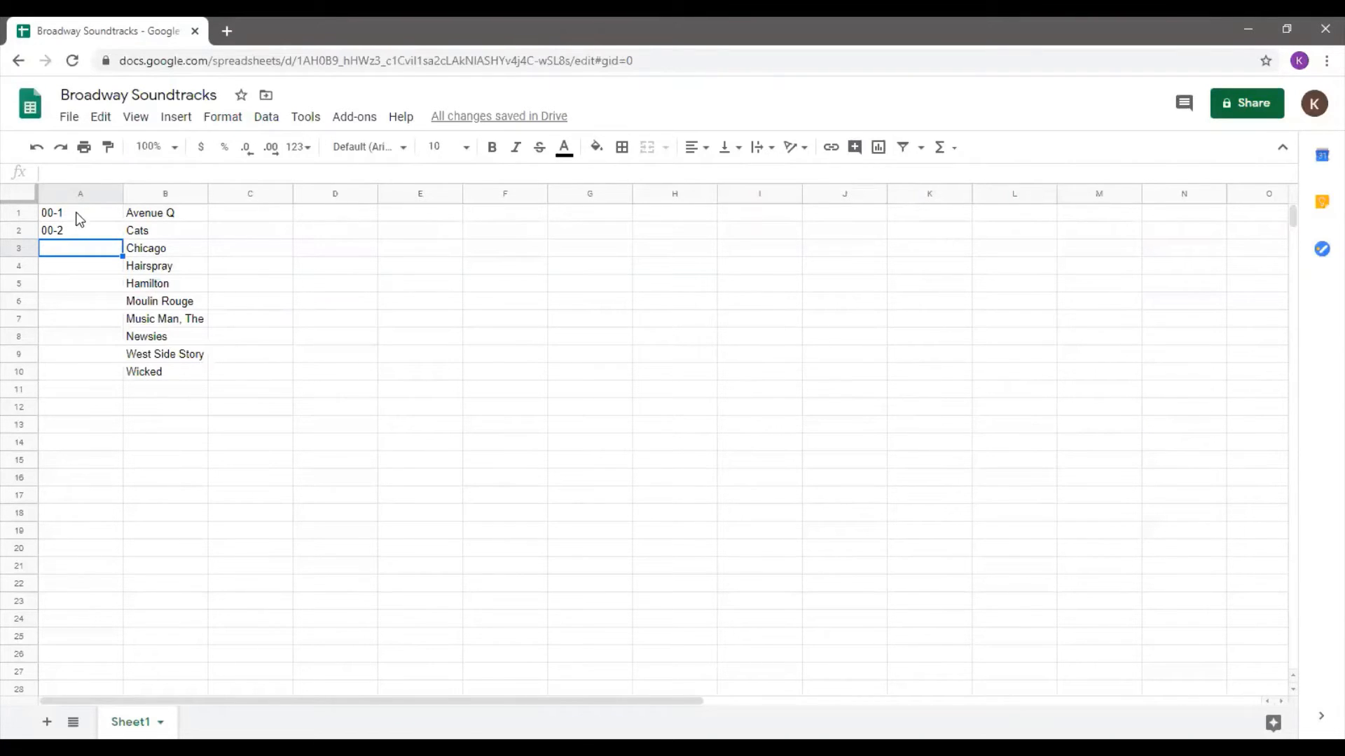
- Extend the number series from A1:A2 down to A10 so it runs through 00-10
click(83, 216)
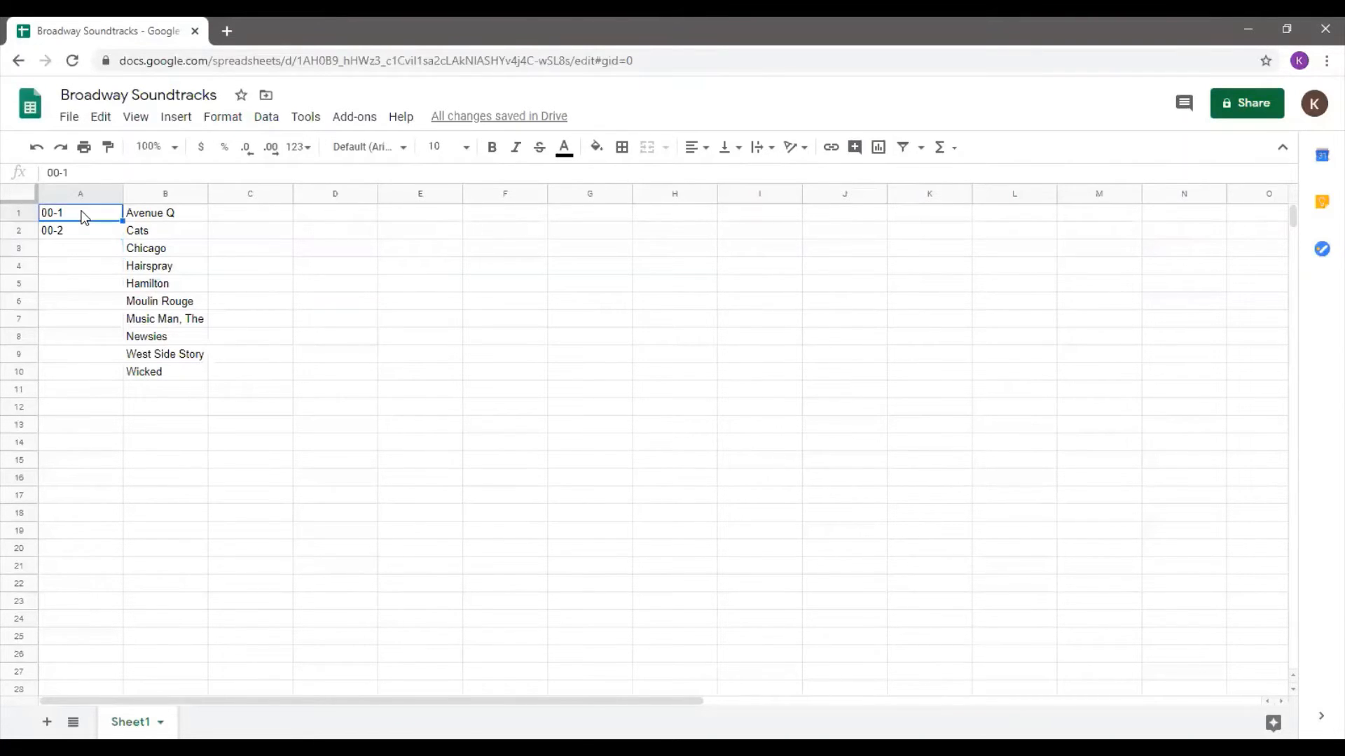
drag(82, 216, 86, 238)
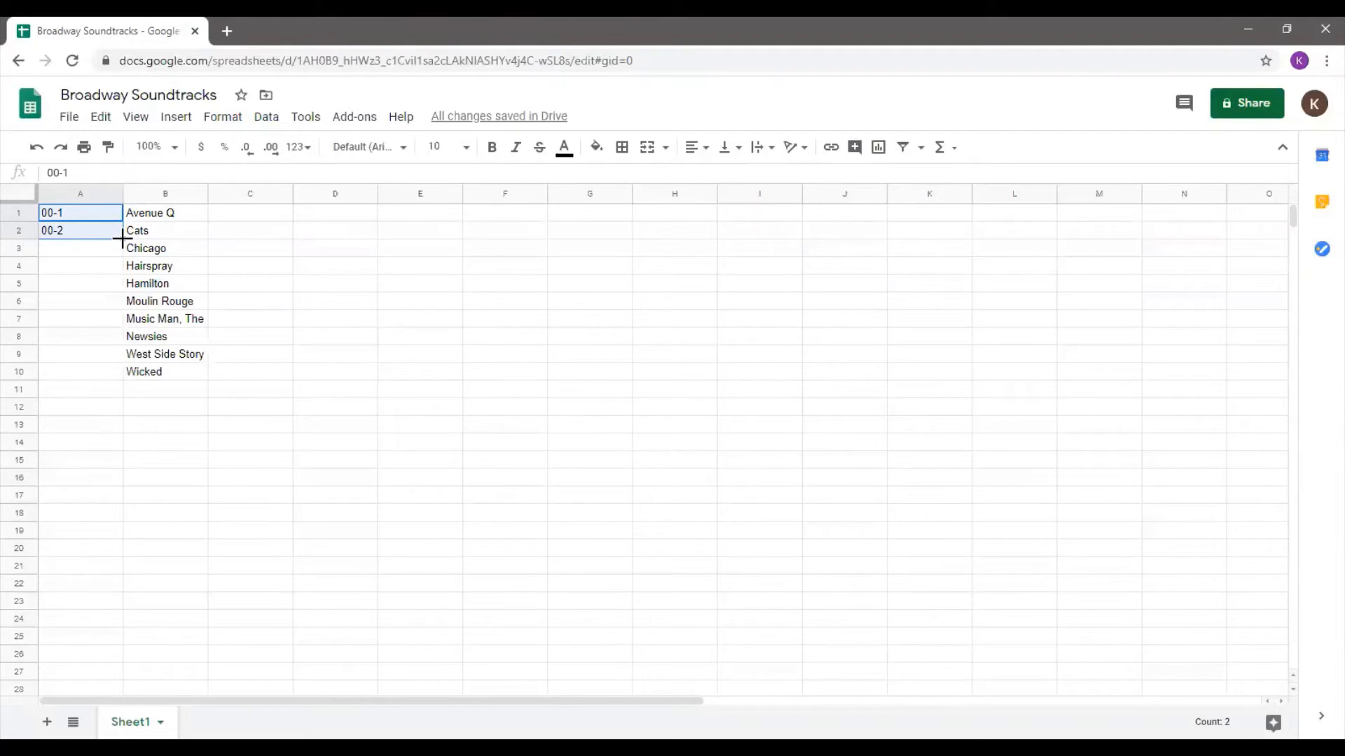
drag(122, 239, 116, 372)
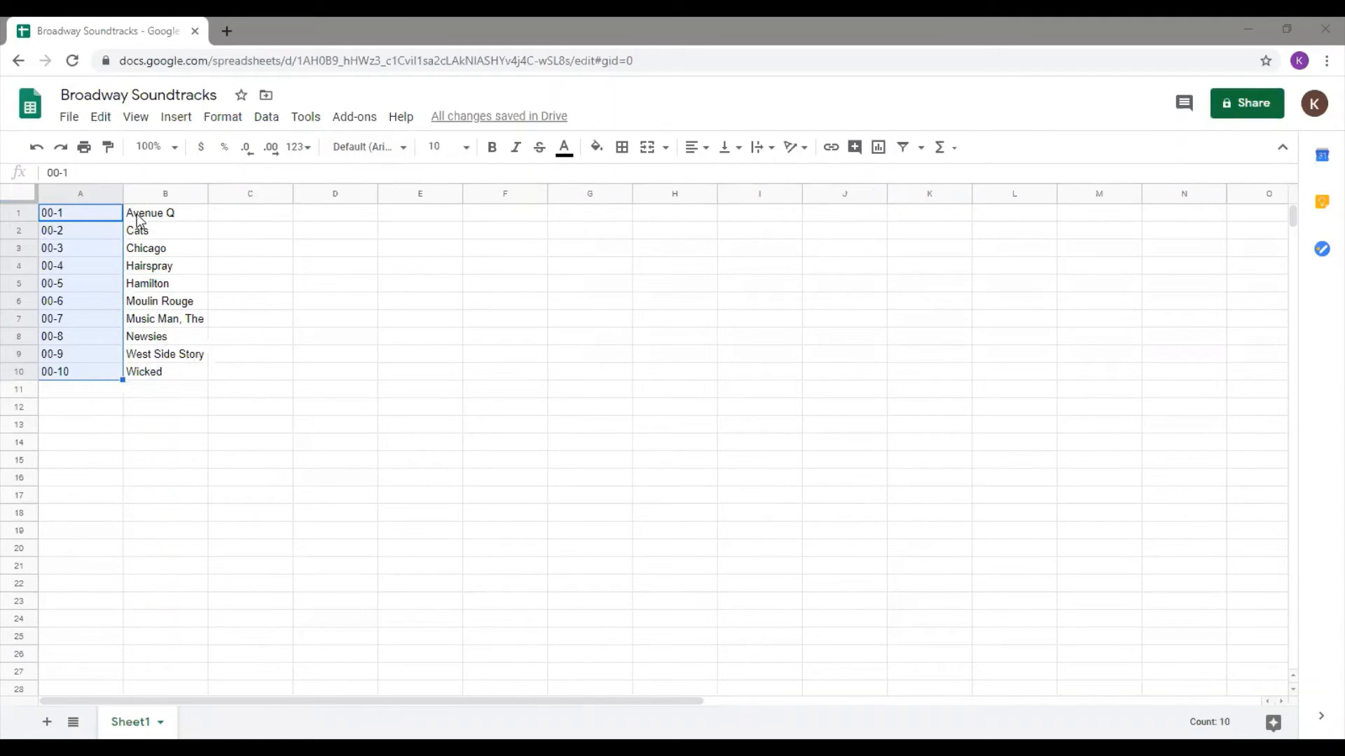
- Insert an empty row above the Avenue Q row and select cell A1 in it
click(194, 217)
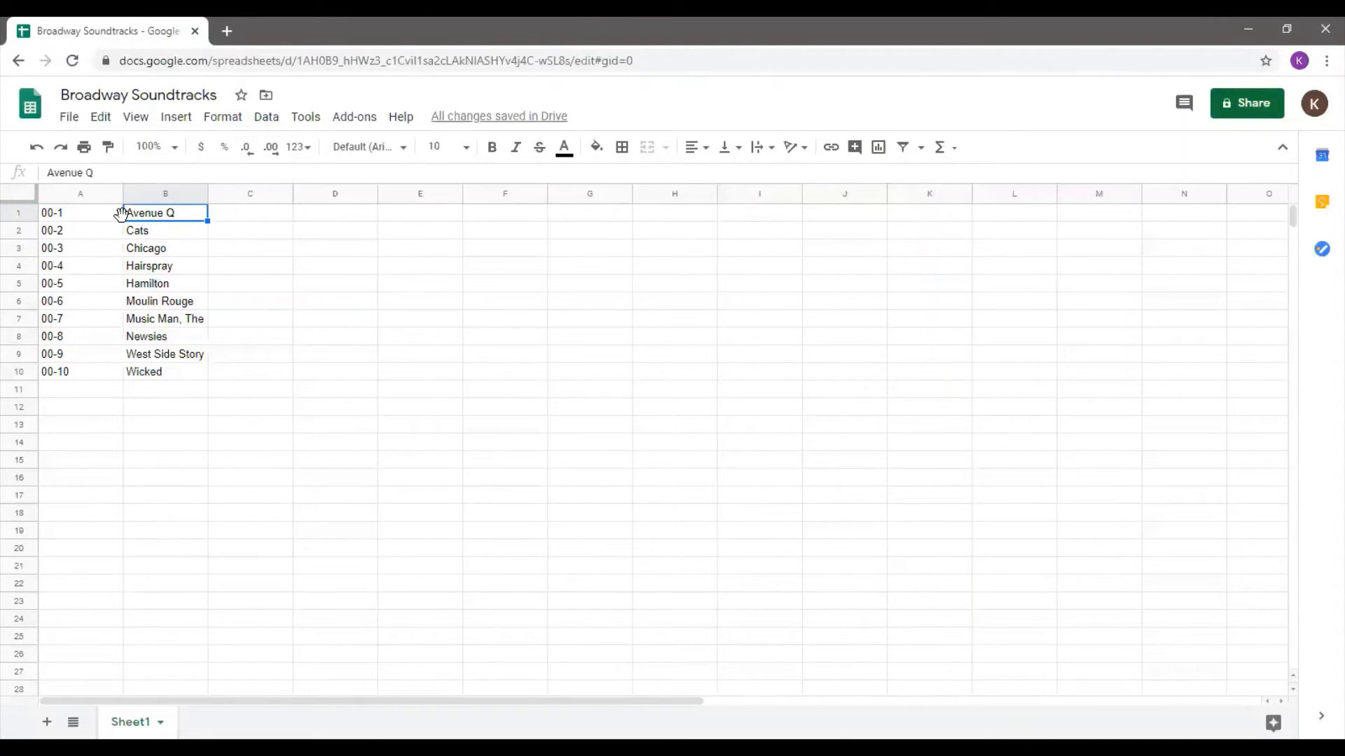
click(174, 117)
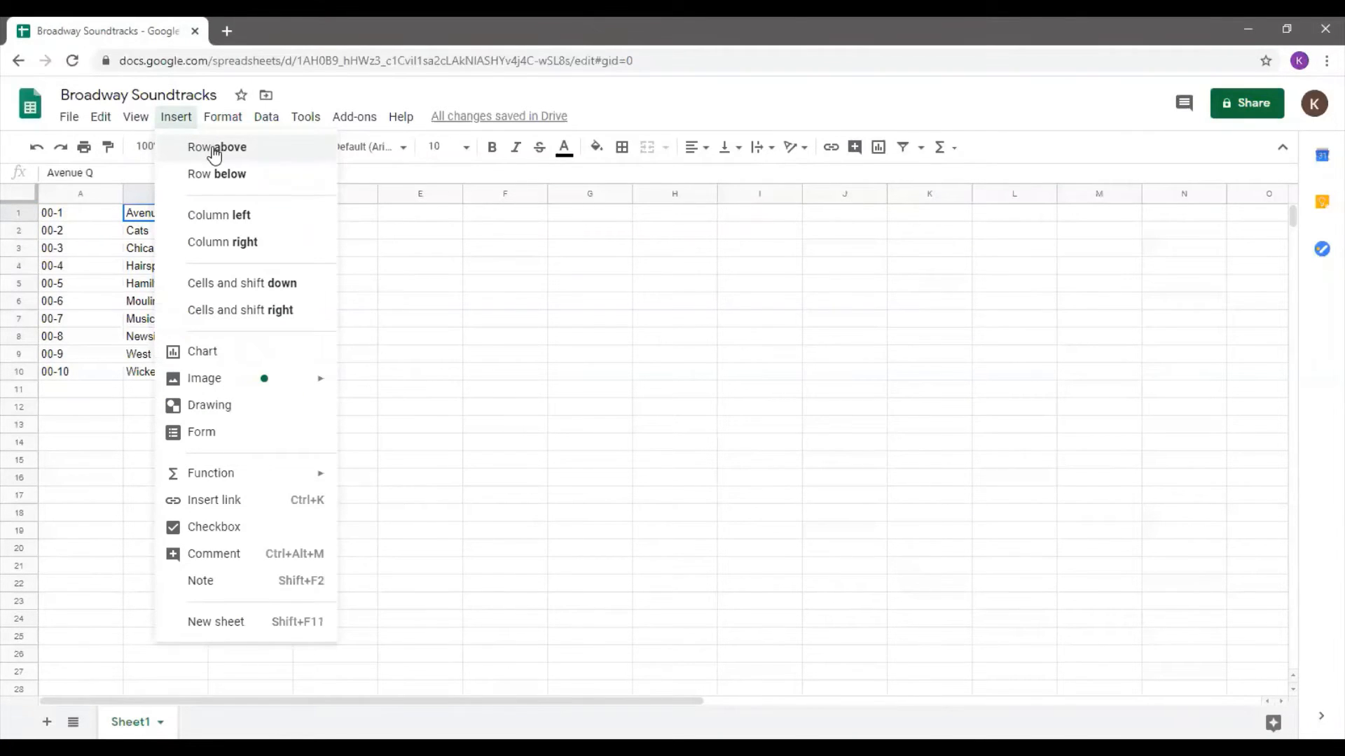
click(271, 153)
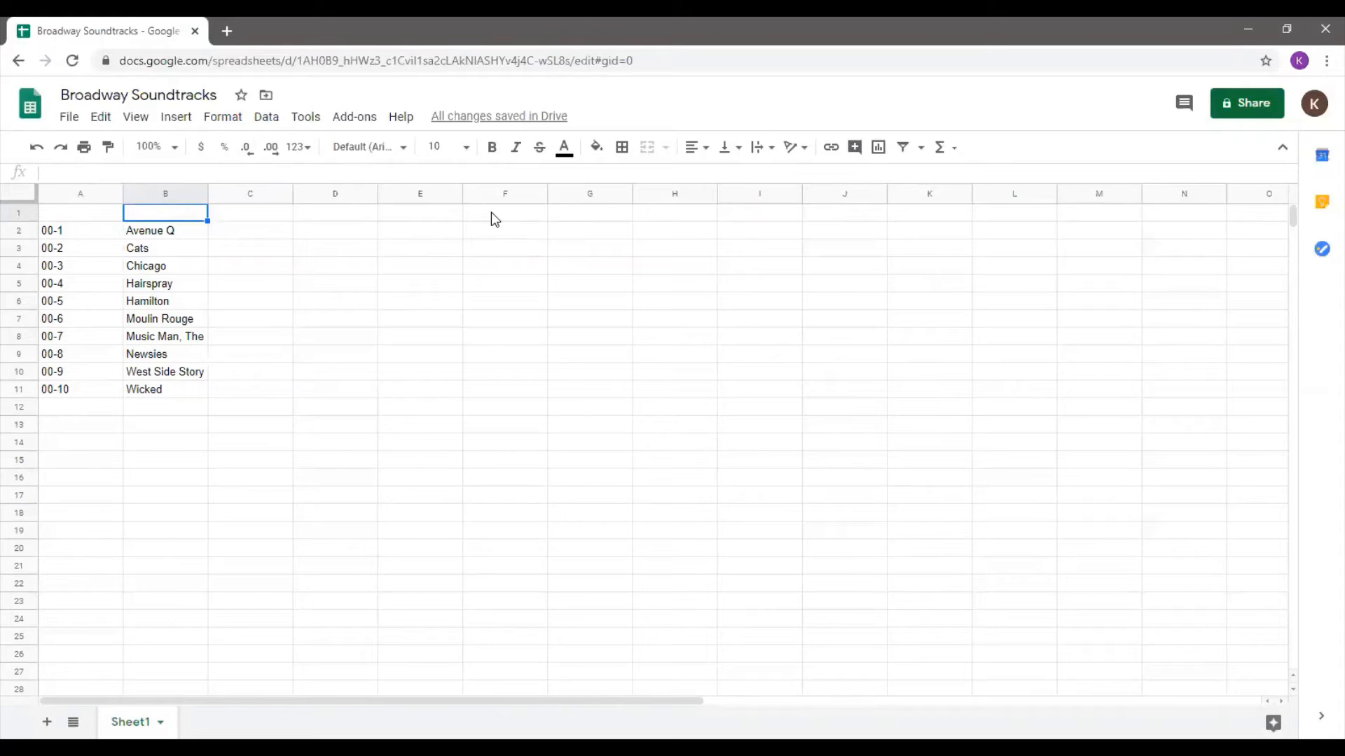
click(92, 219)
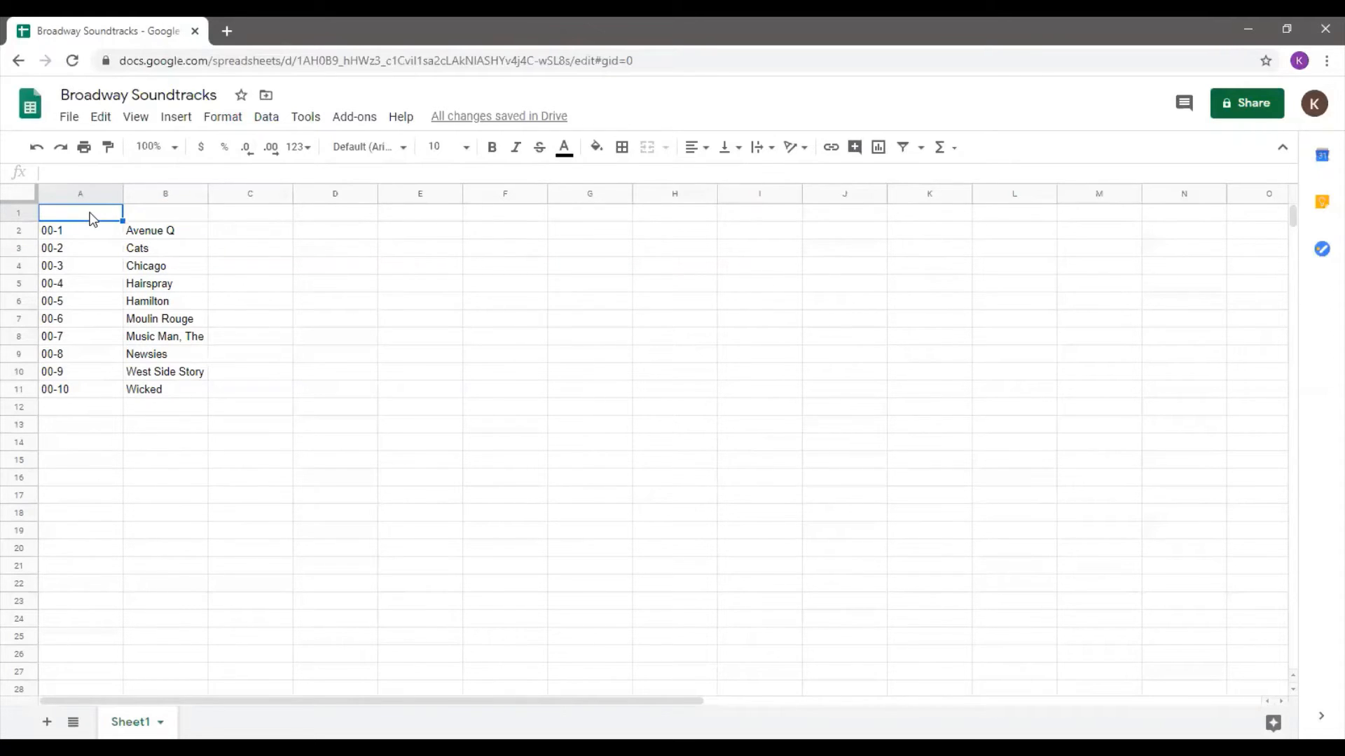
- Enter the column headings Item ID, Title and Quantity in cells A1, B1 and C1
text(Item ID)
click(181, 219)
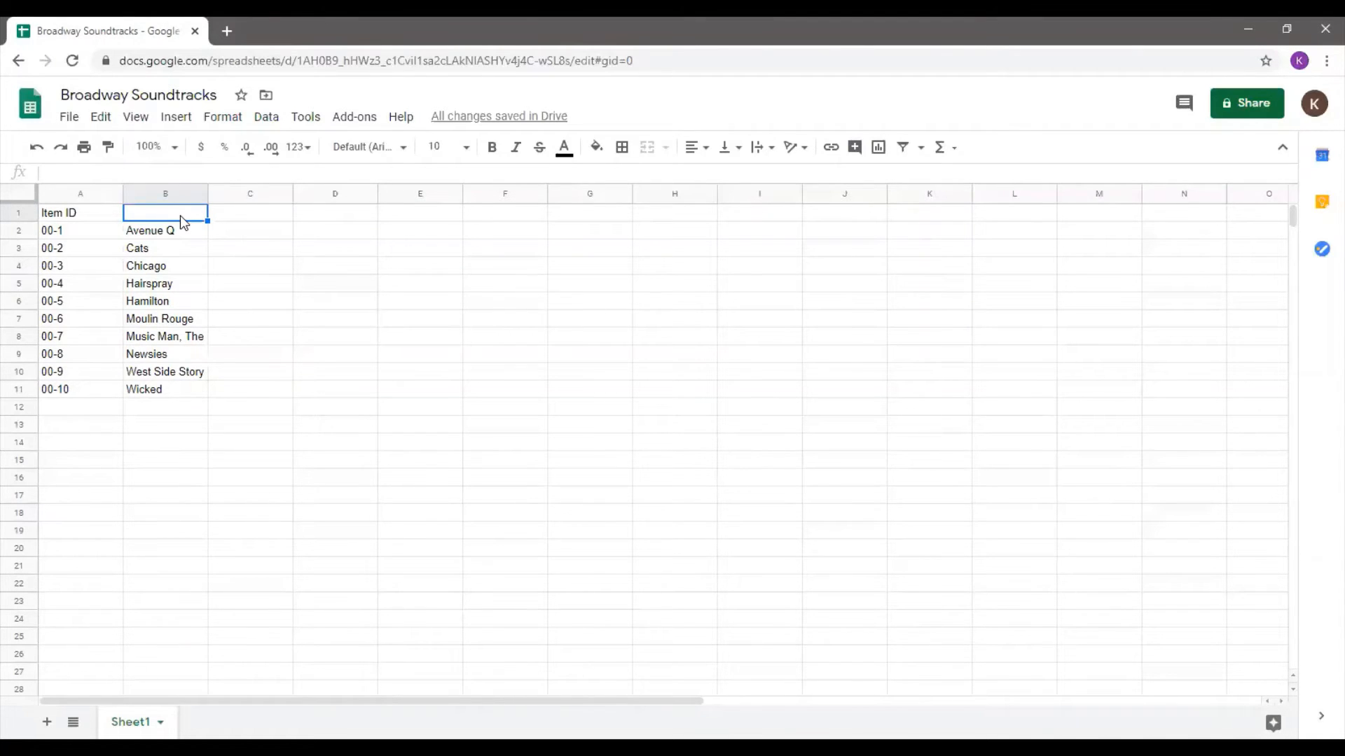
text(Title)
key(Tab)
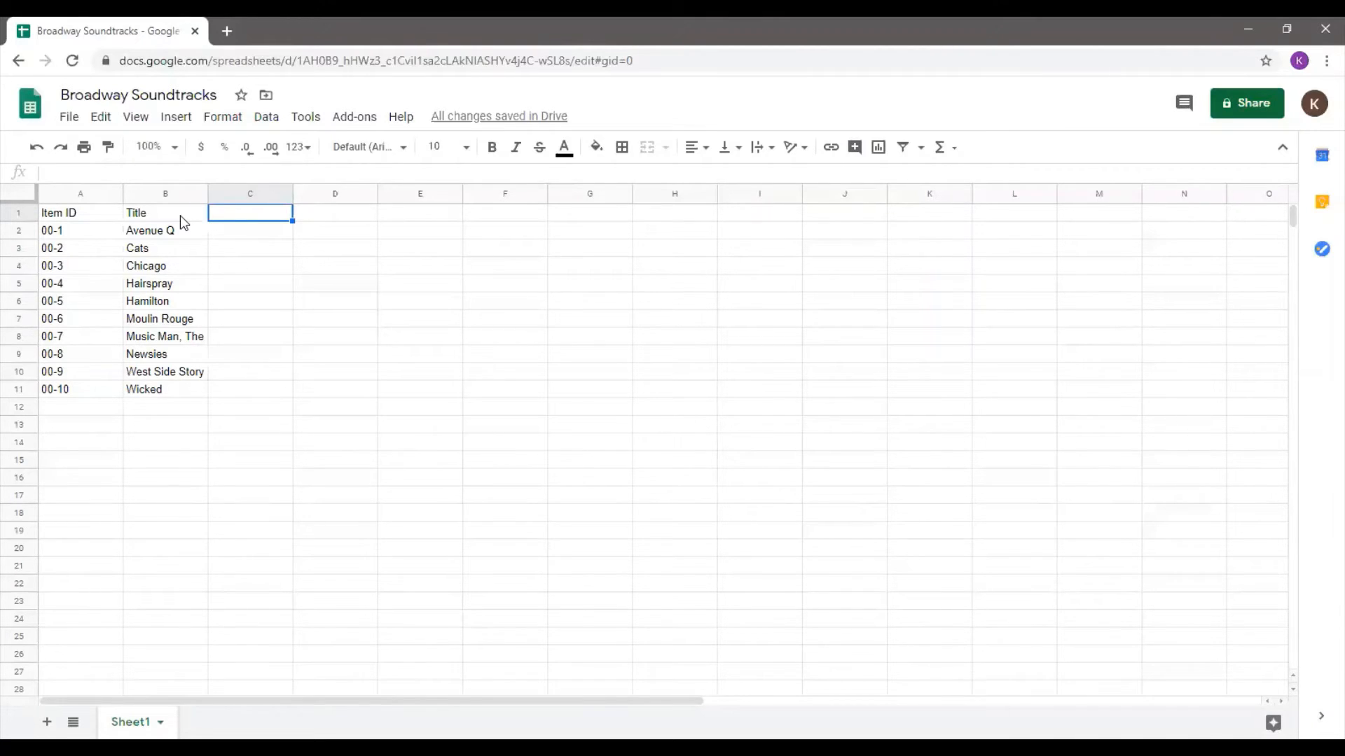
text(Quantity)
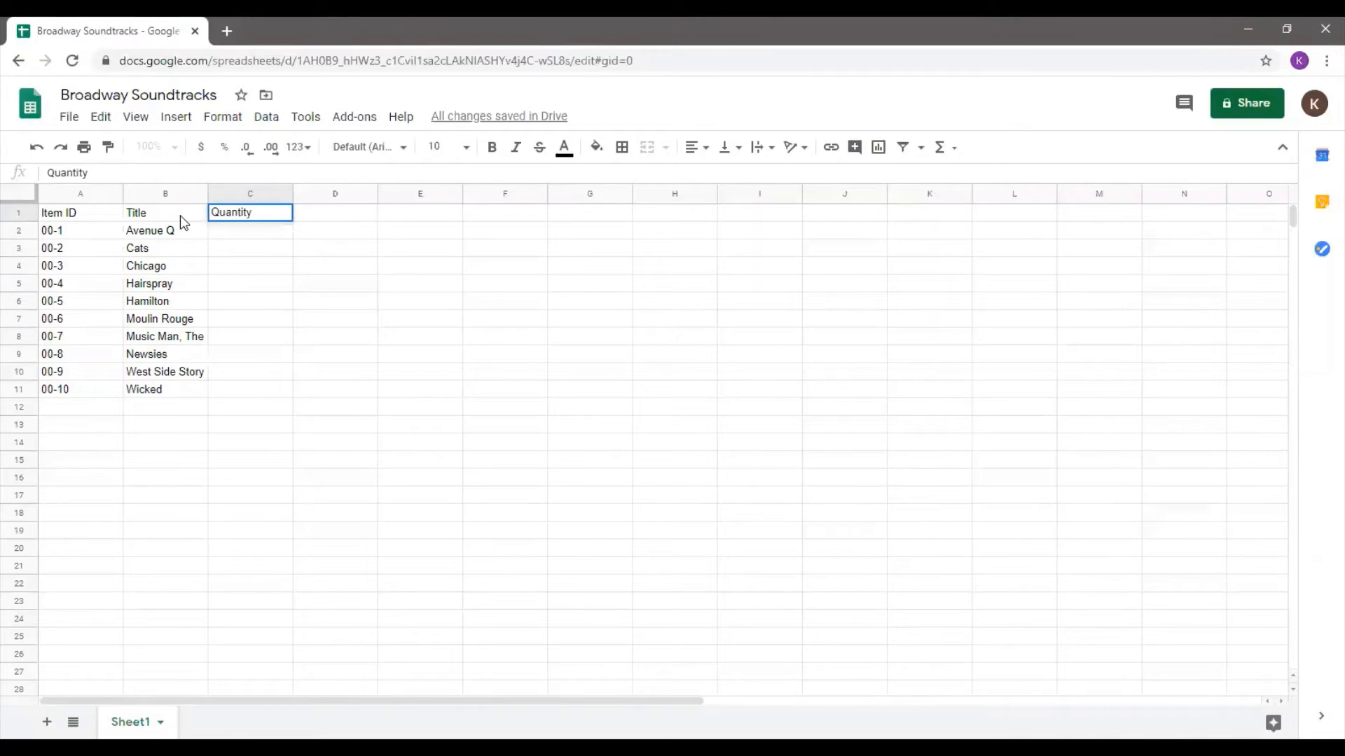
key(Tab)
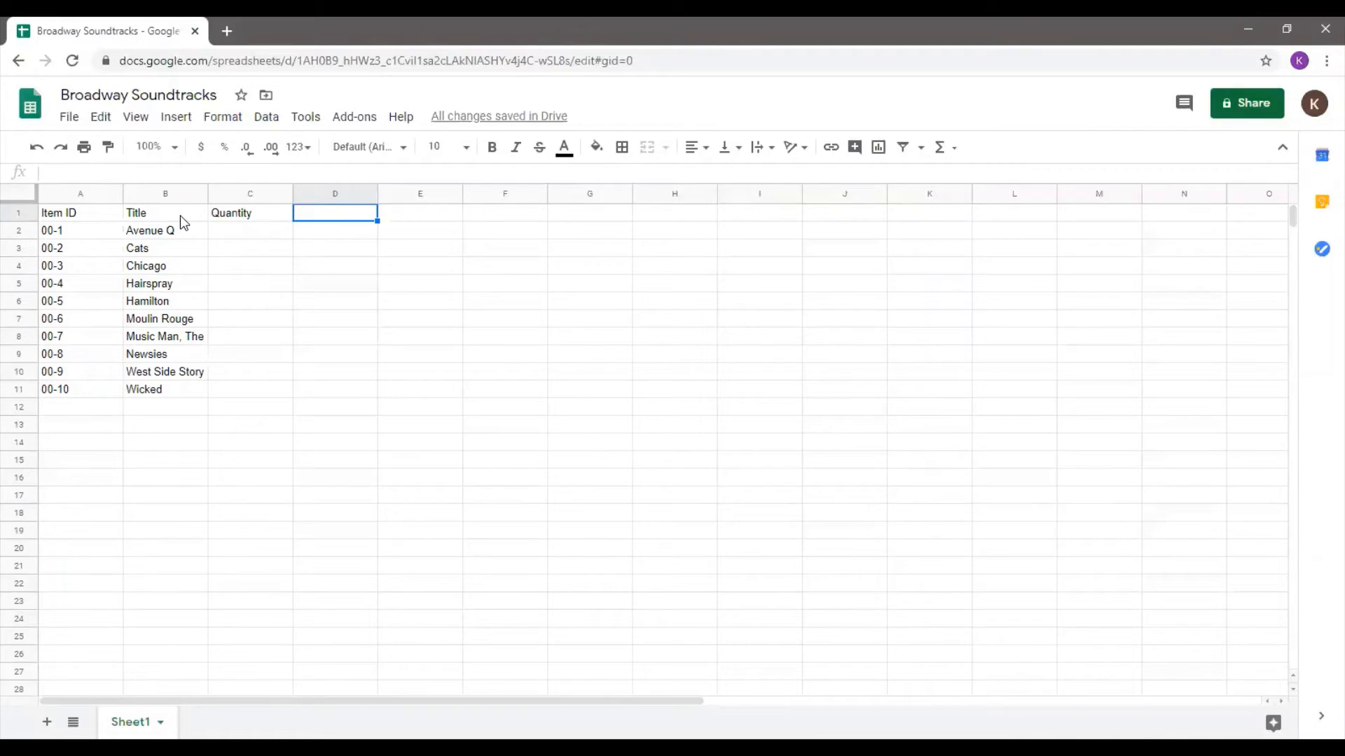
- Enter the column headings Cost per Title, Subtotal, Tax and Total Cost in cells D1 to G1
text(Cost)
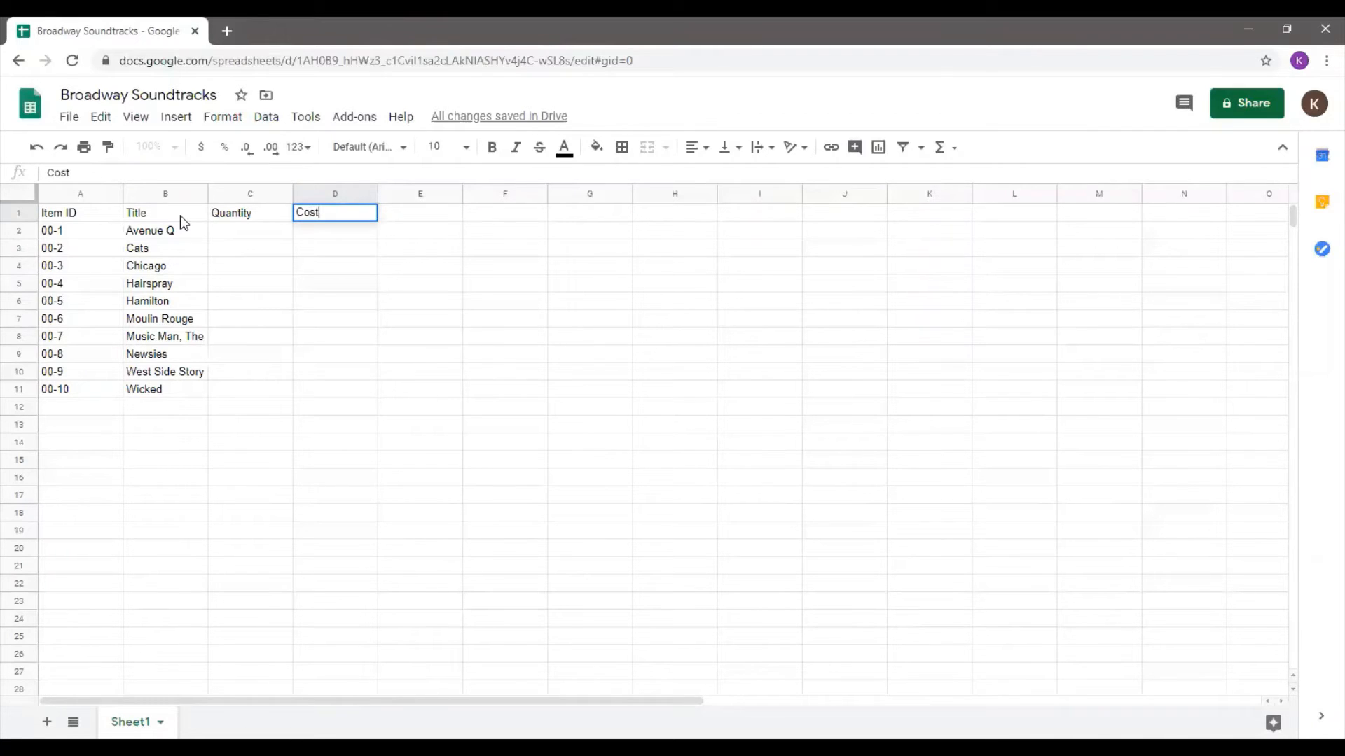
text( per Title)
key(Tab)
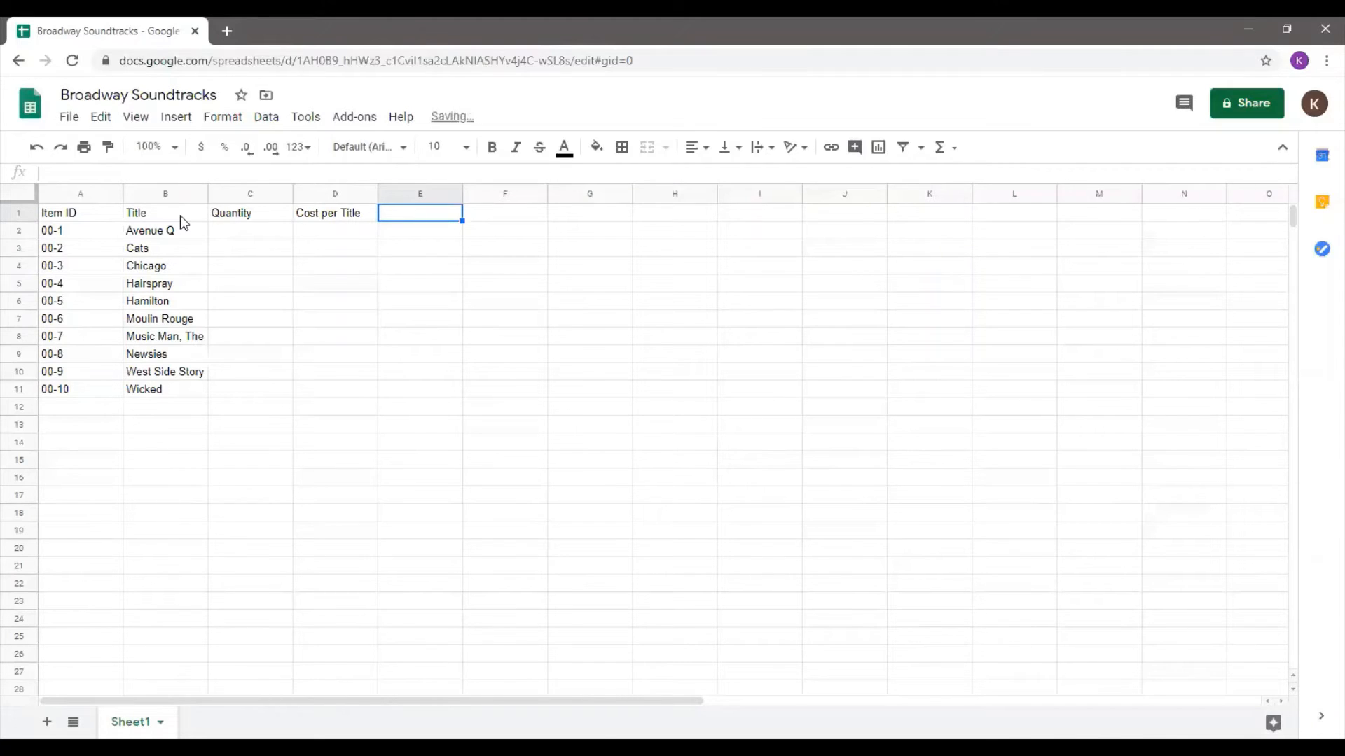
text(Subtotal)
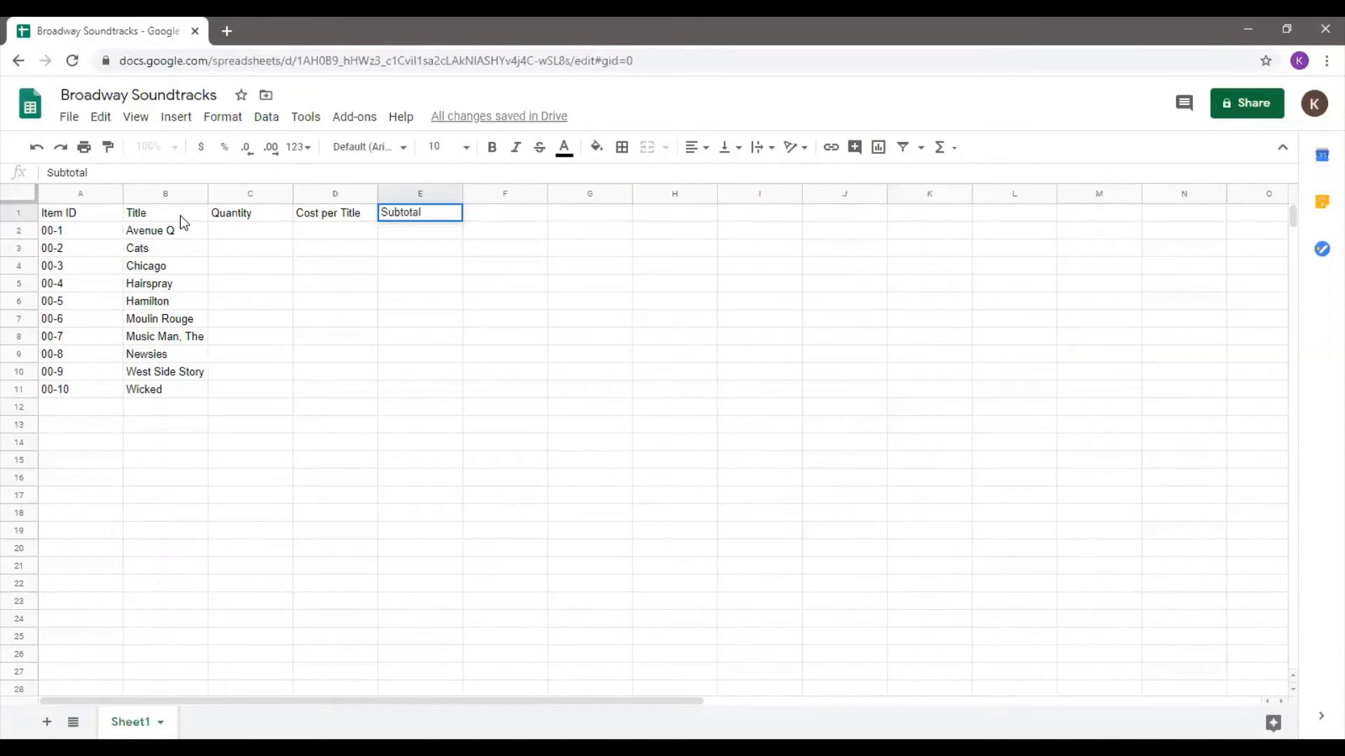
key(Tab)
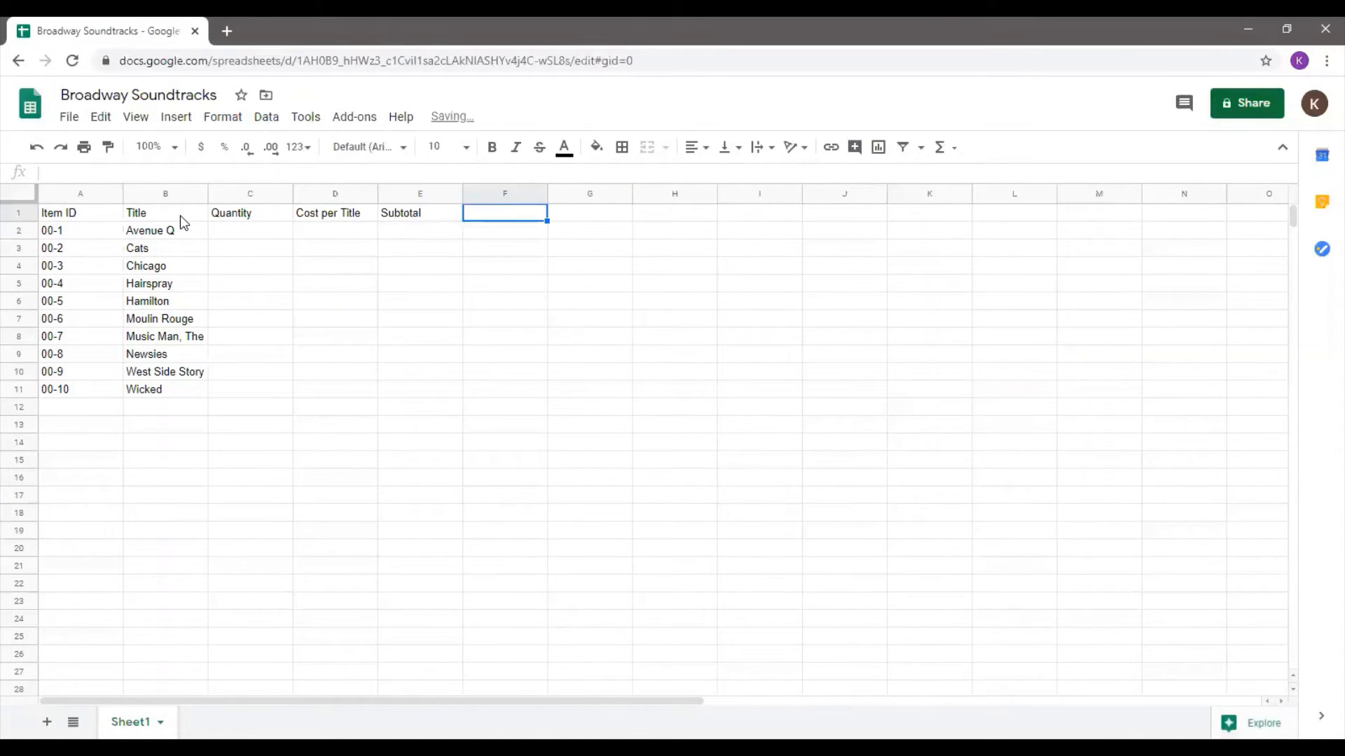
text(Tax)
key(Tab)
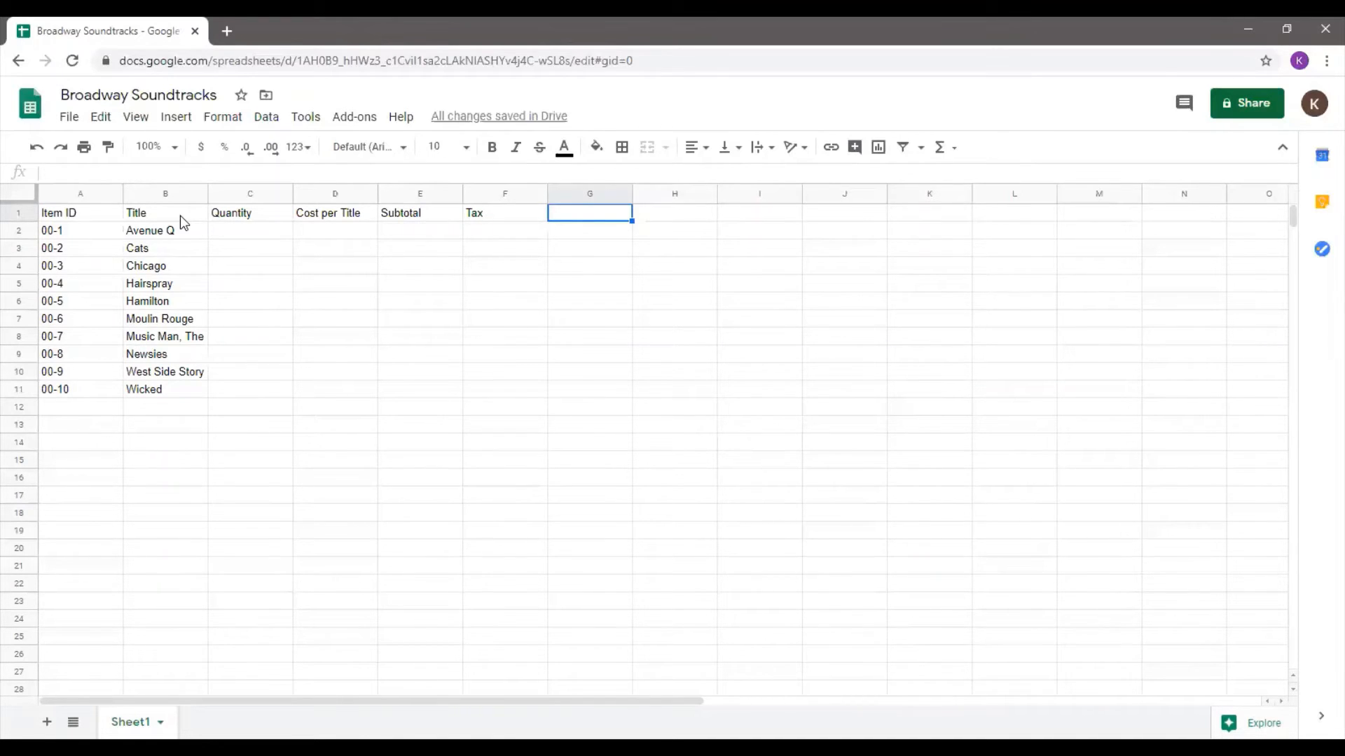
text(Total Cost)
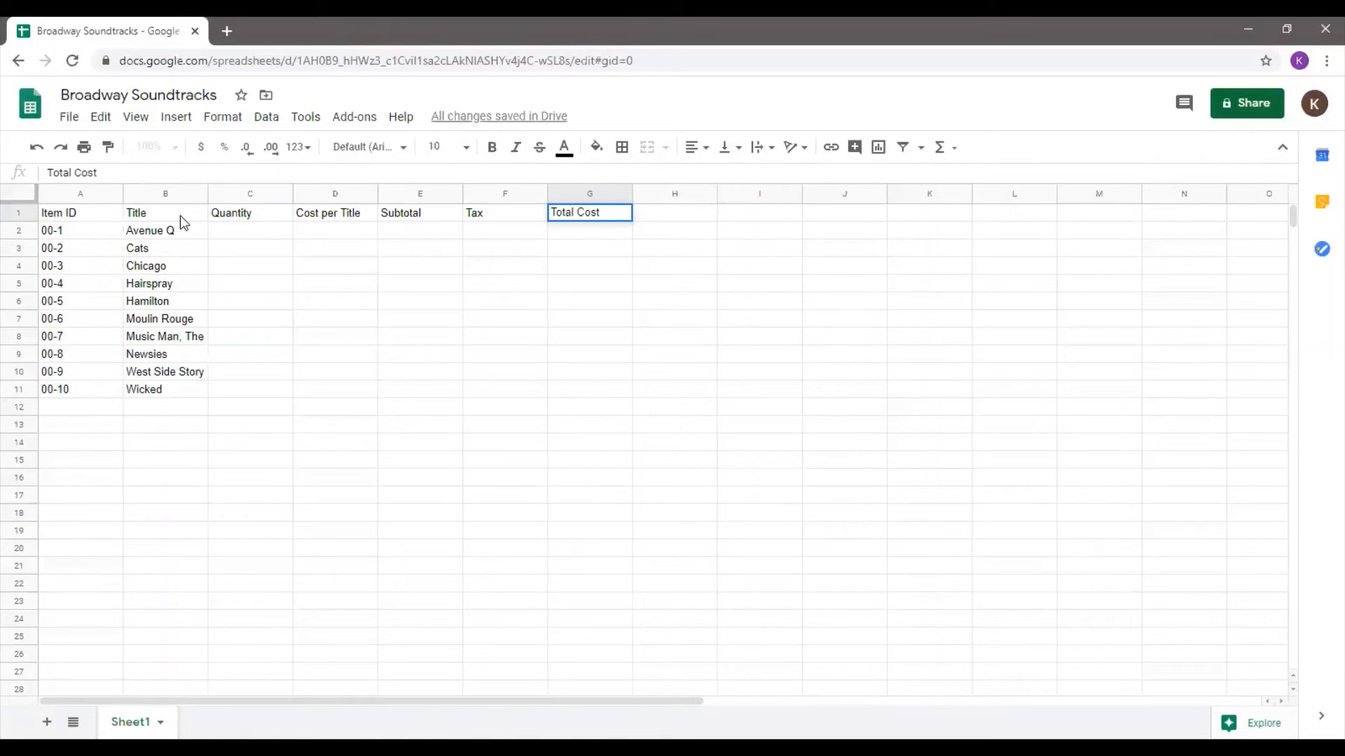
key(Tab)
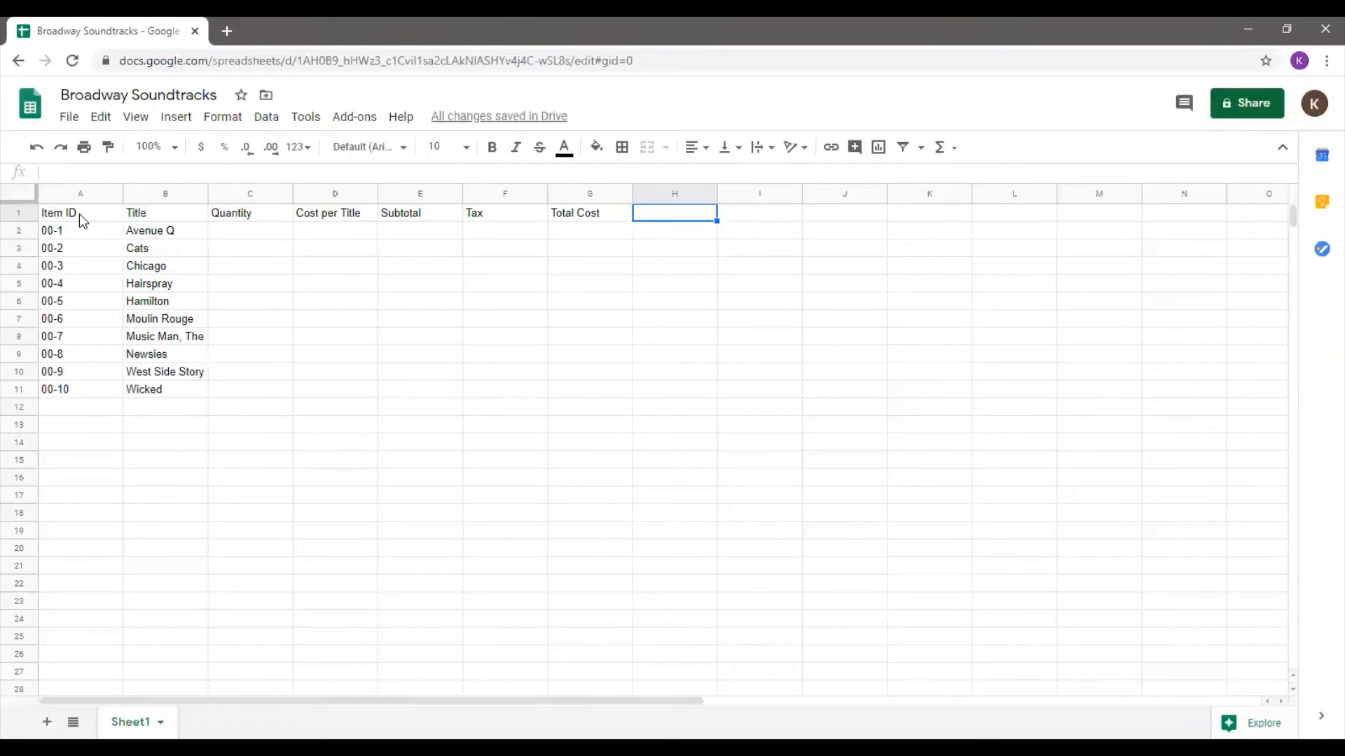
- Make the column headings in A1:G1 bold and center them horizontally
drag(79, 213, 569, 219)
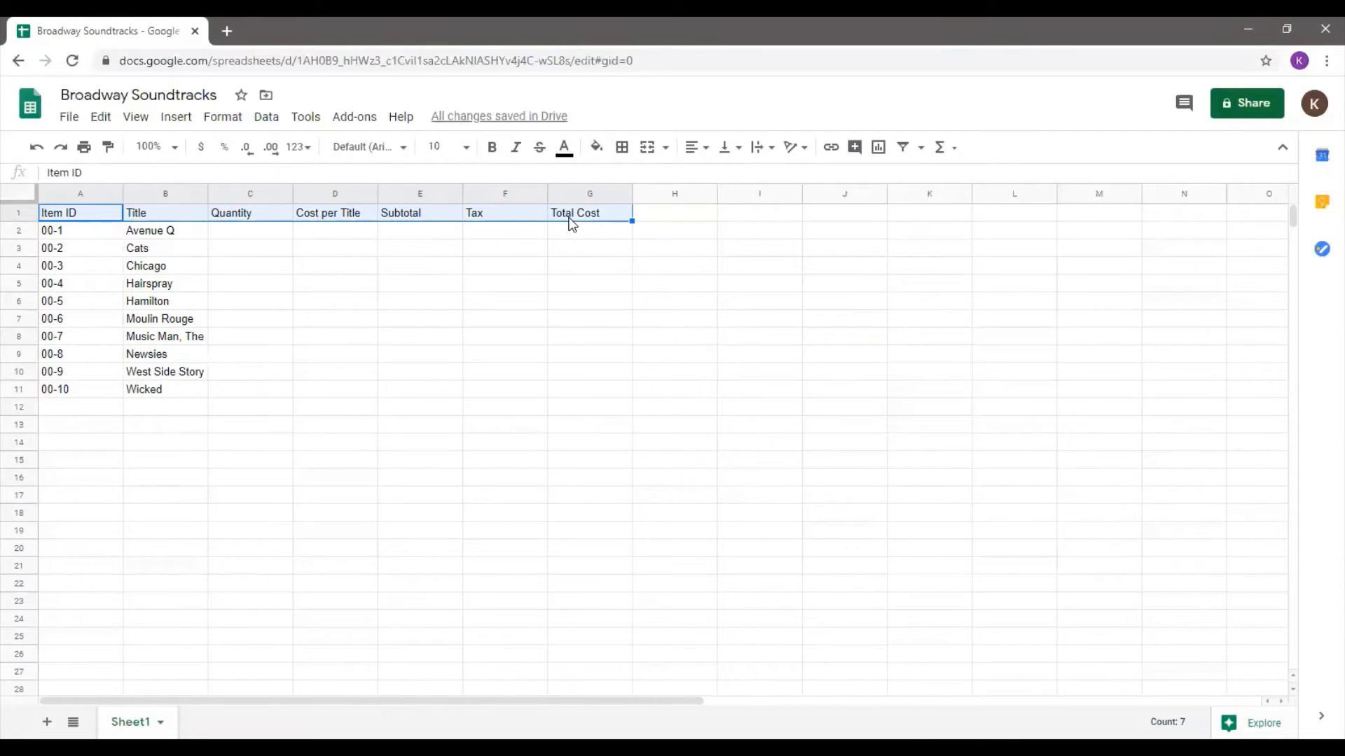
click(493, 155)
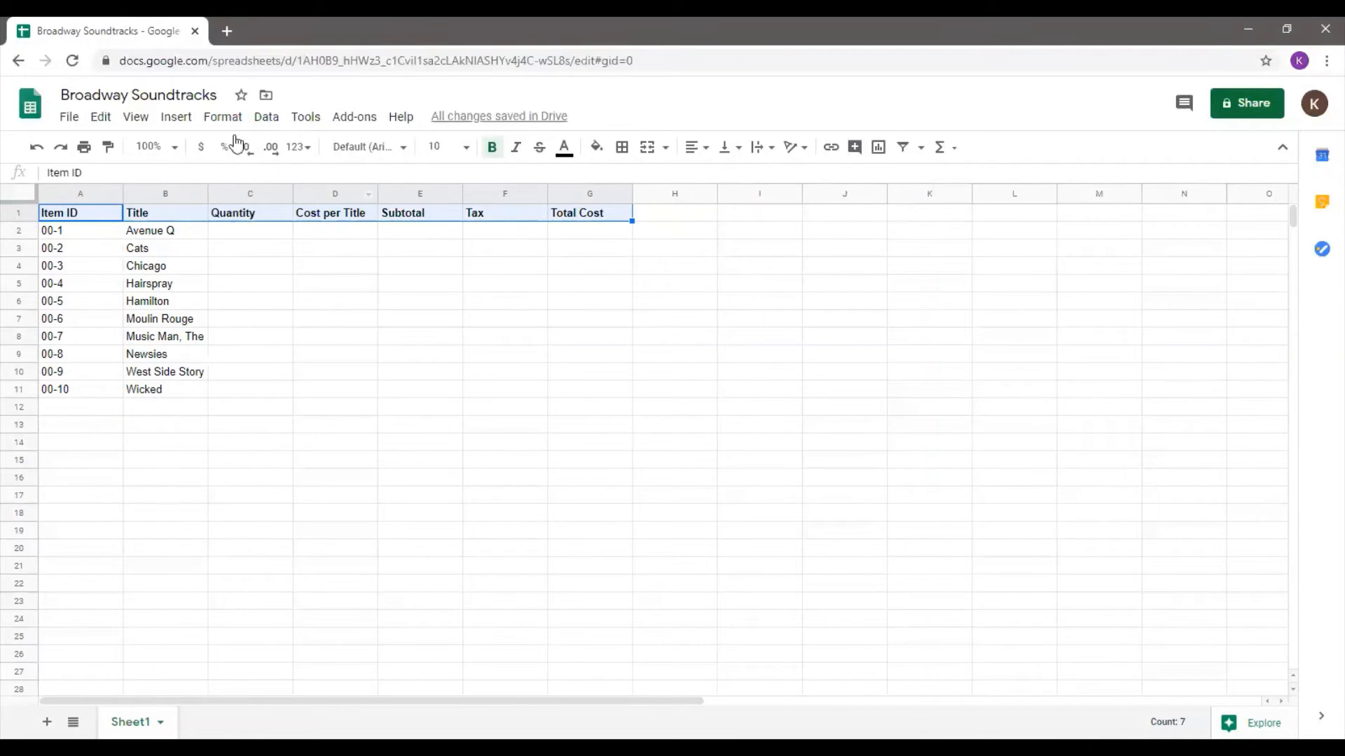
click(214, 120)
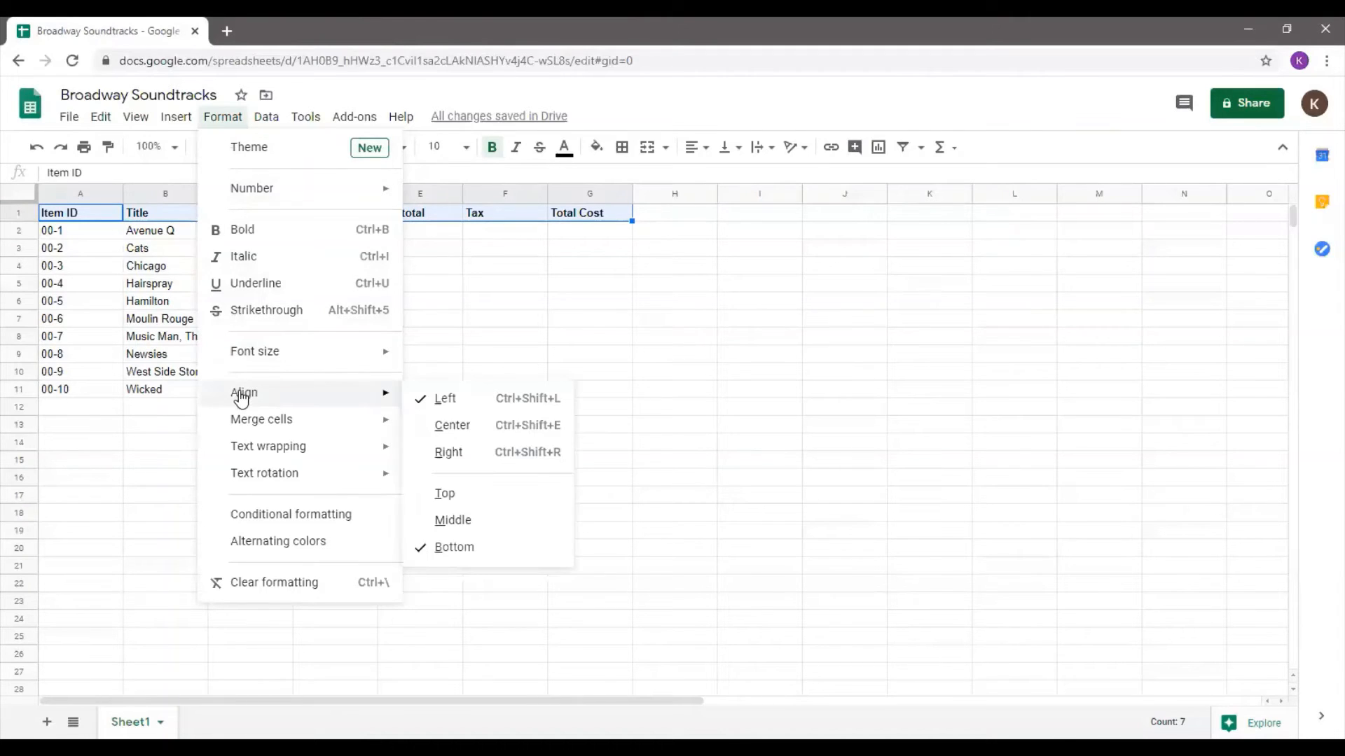
click(467, 439)
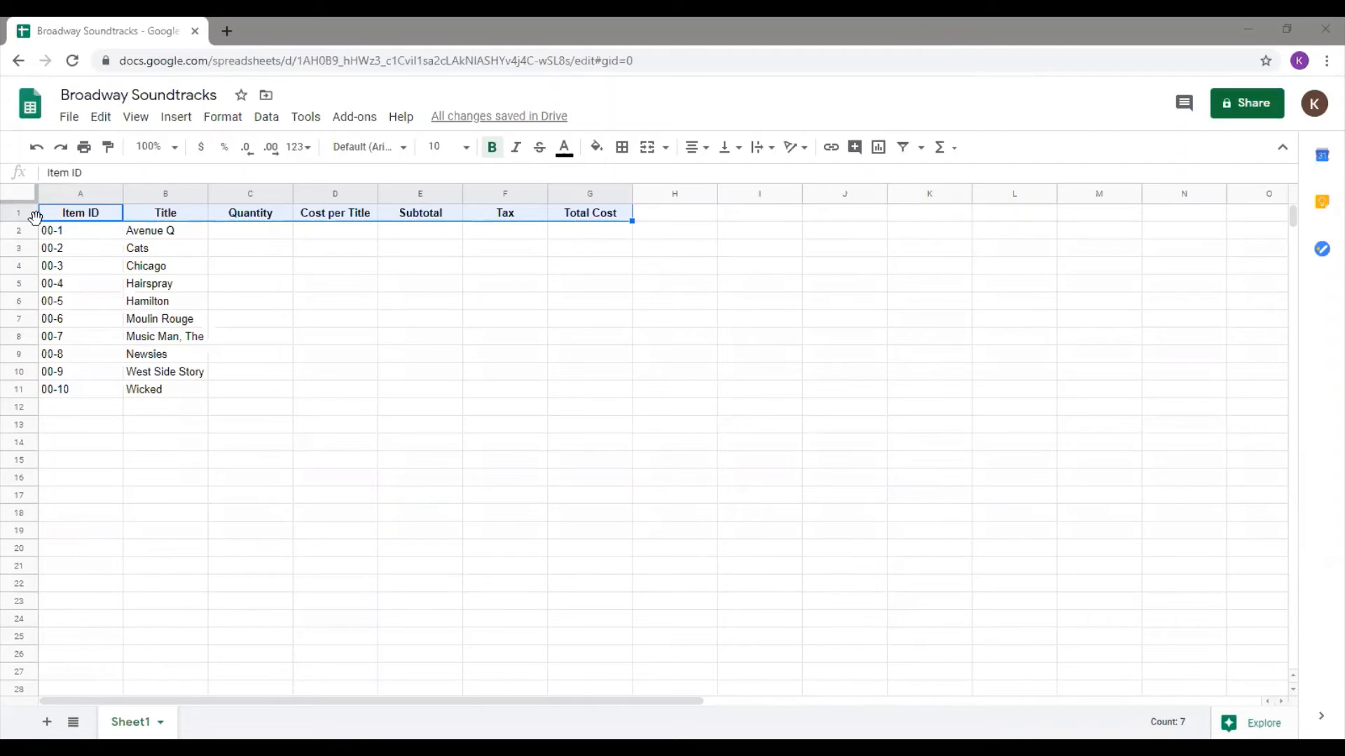
- Insert an empty row above the column heading row
click(250, 221)
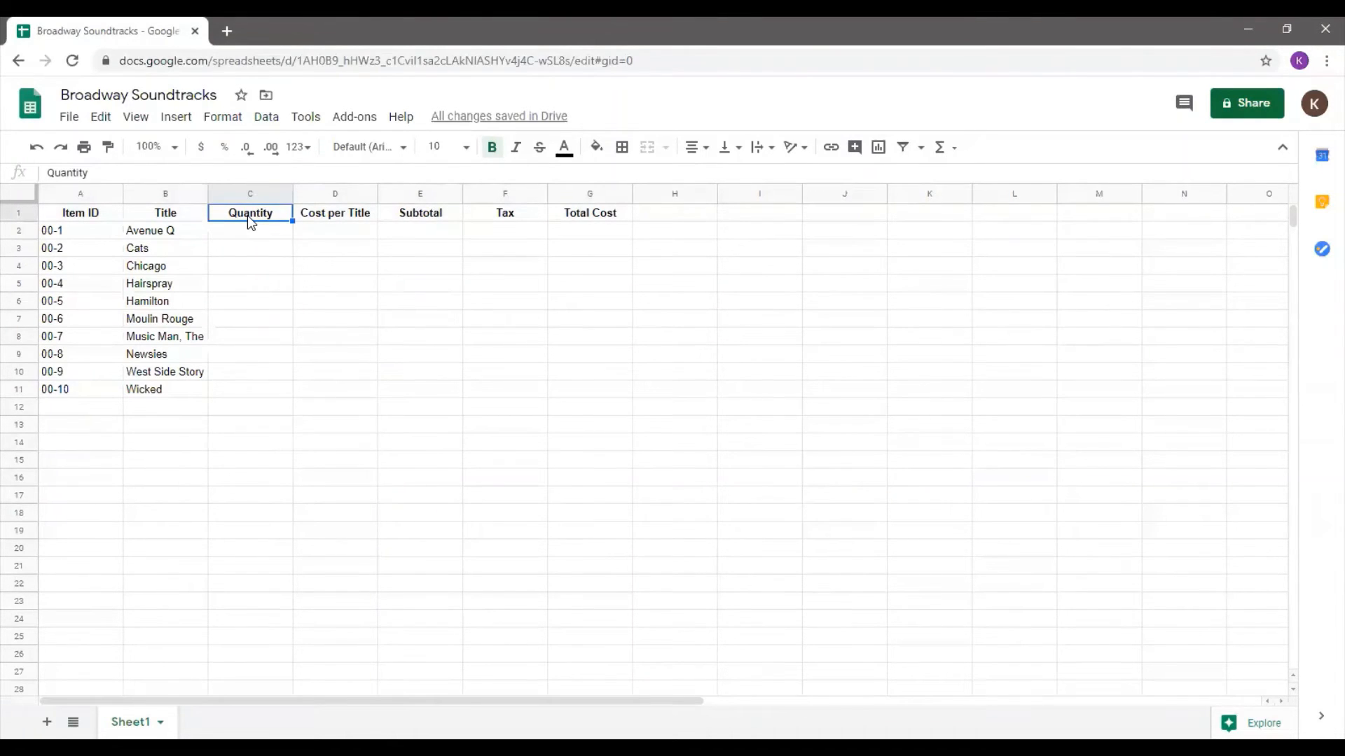
click(175, 119)
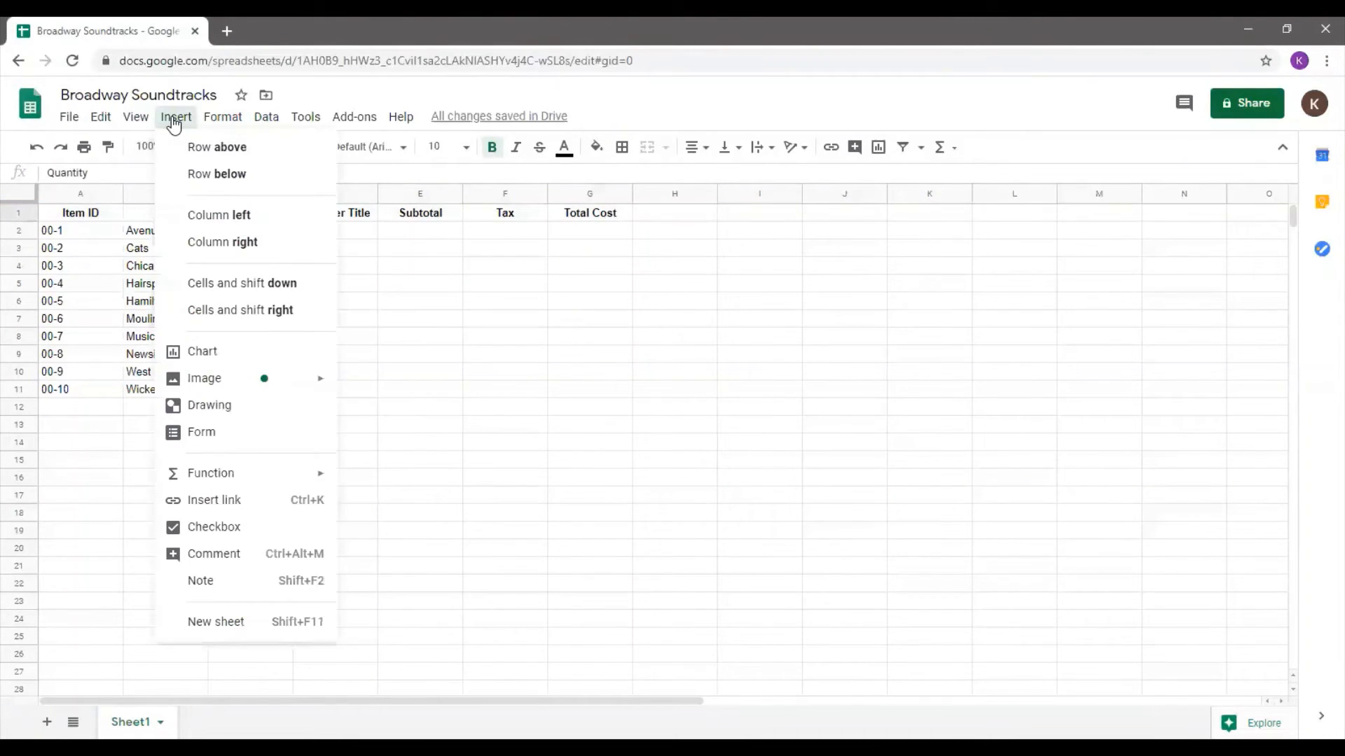
click(198, 150)
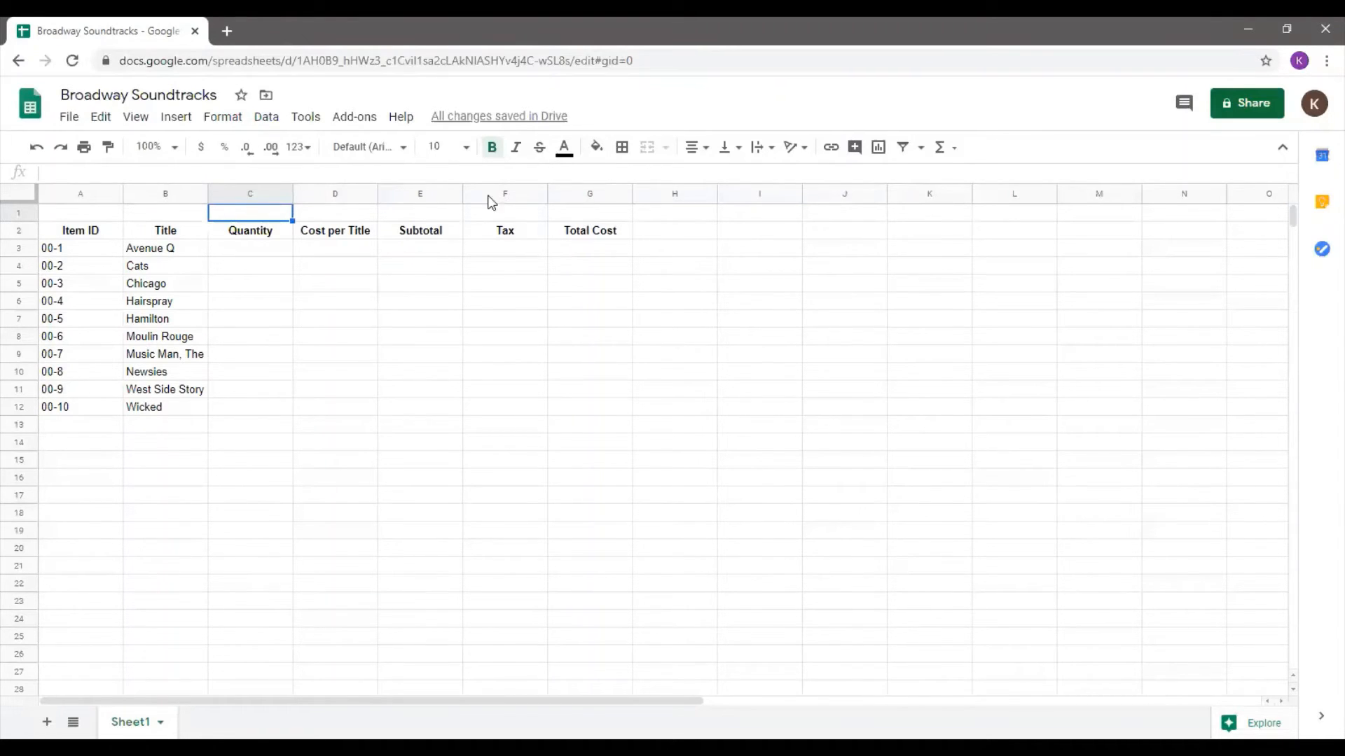
- Merge the empty cells A1:G1 above the column headings into a single cell
click(77, 214)
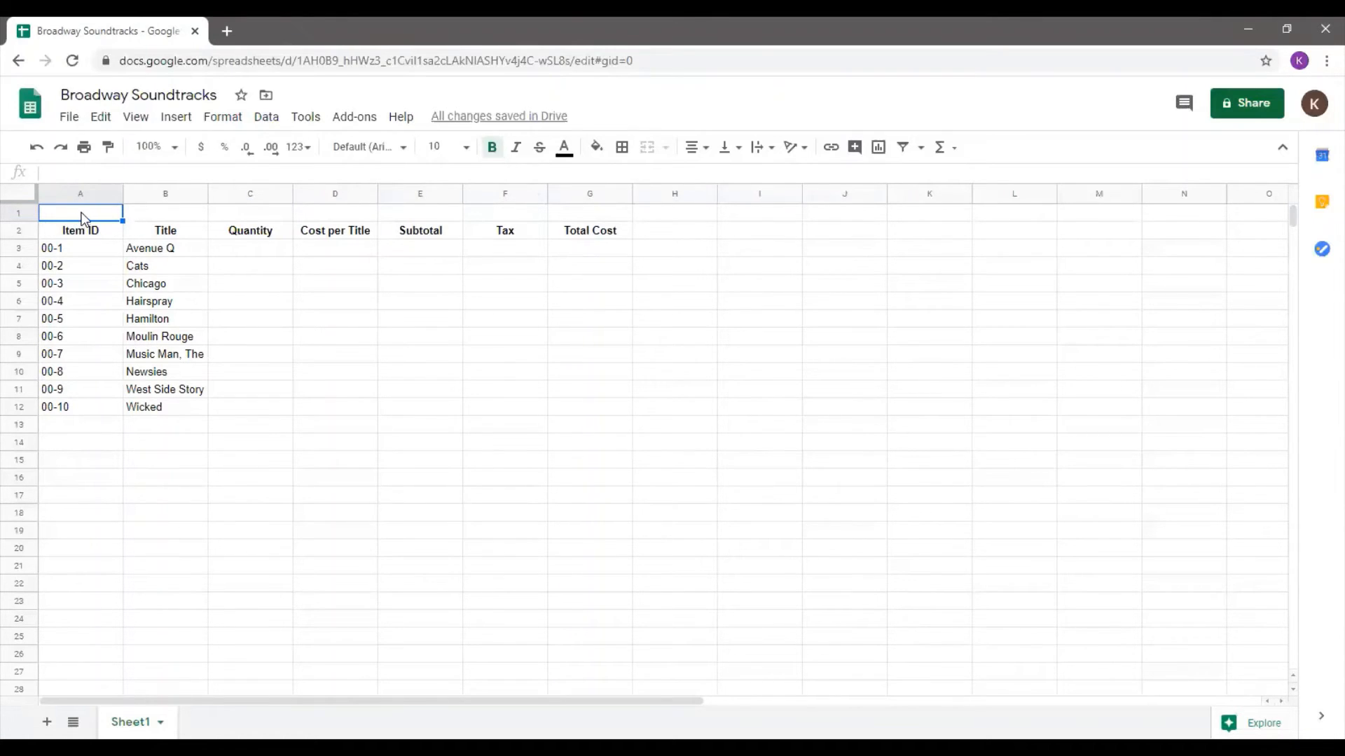
drag(129, 213, 577, 219)
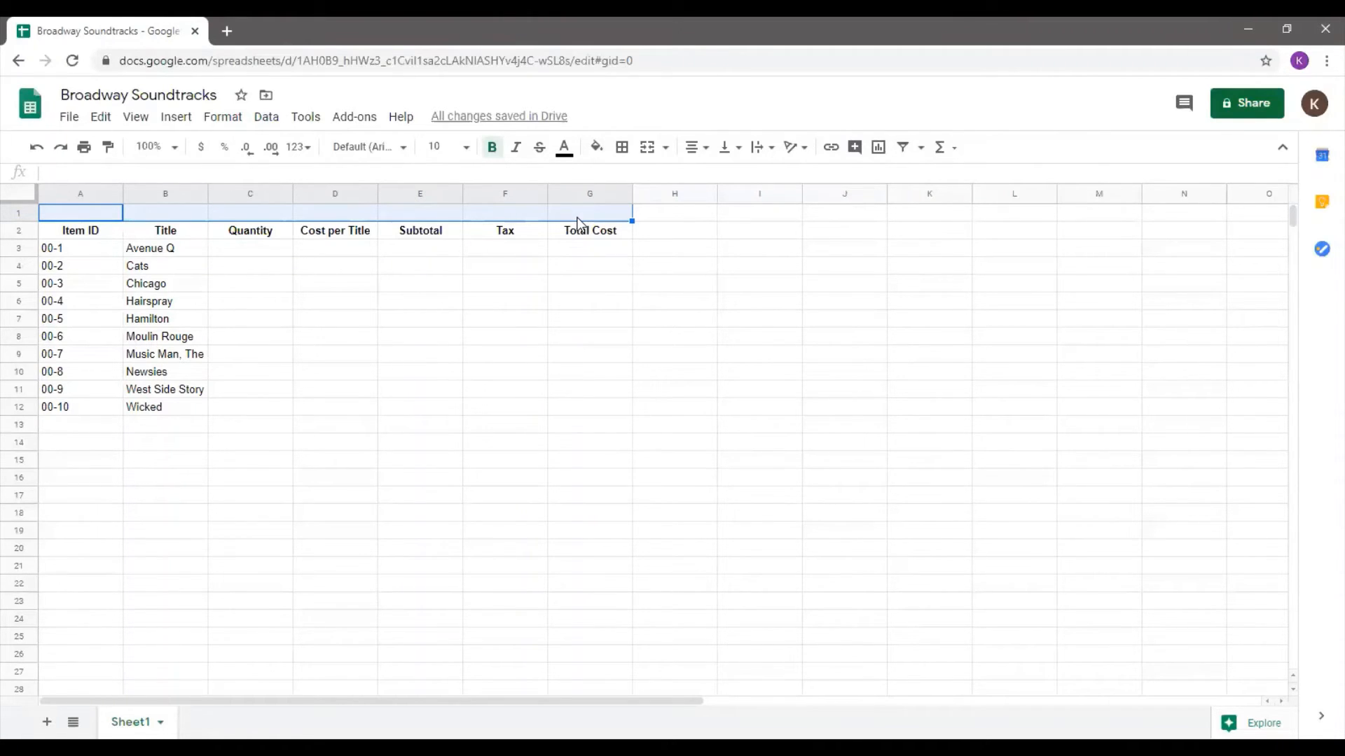
click(235, 120)
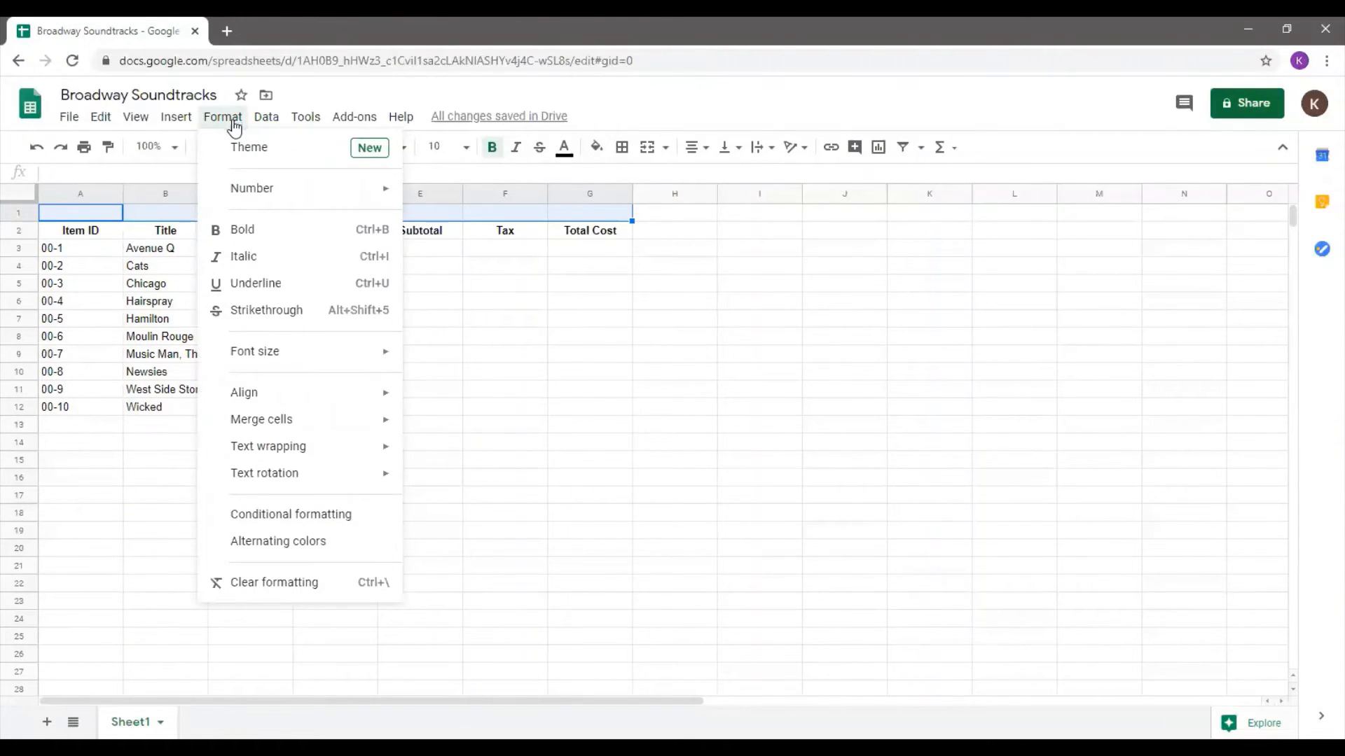
mouse_move(246, 427)
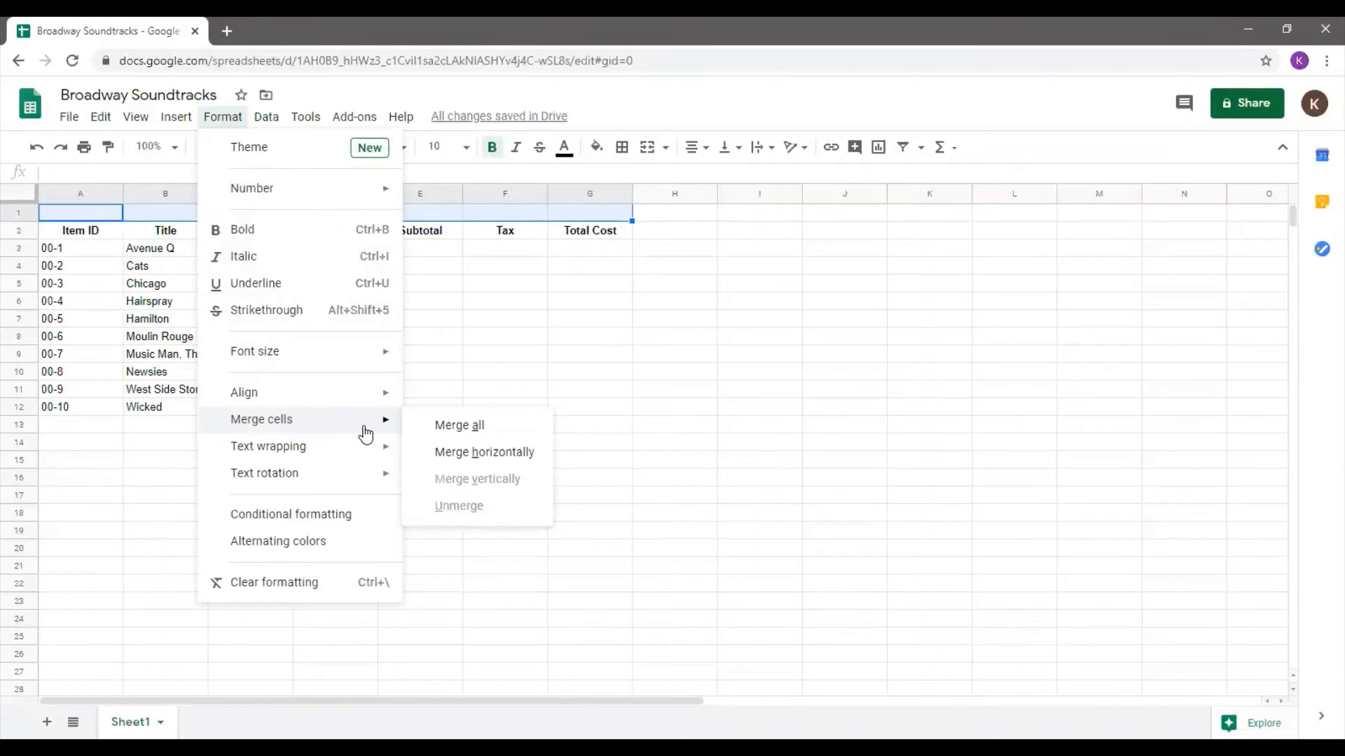
click(507, 436)
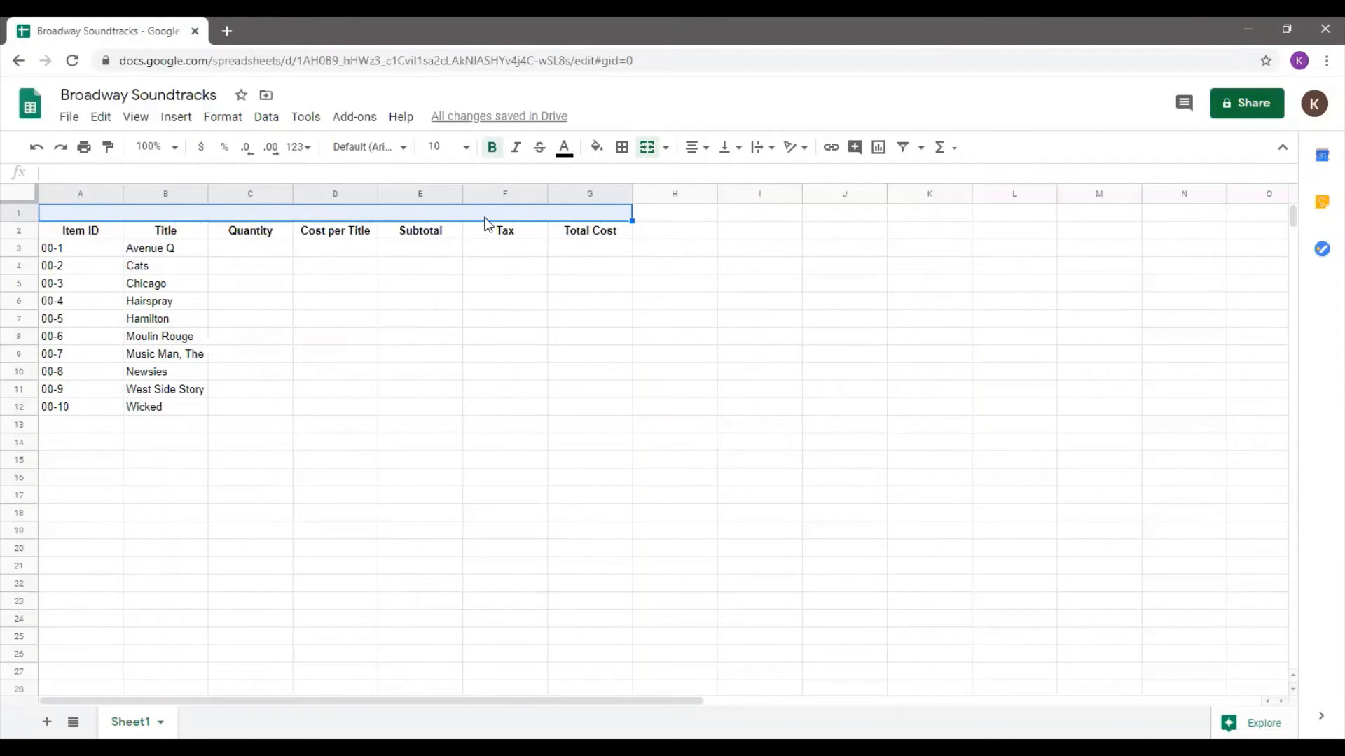
- Enter the title Broadway Soundtracks in the merged cell in row 1
double_click(335, 214)
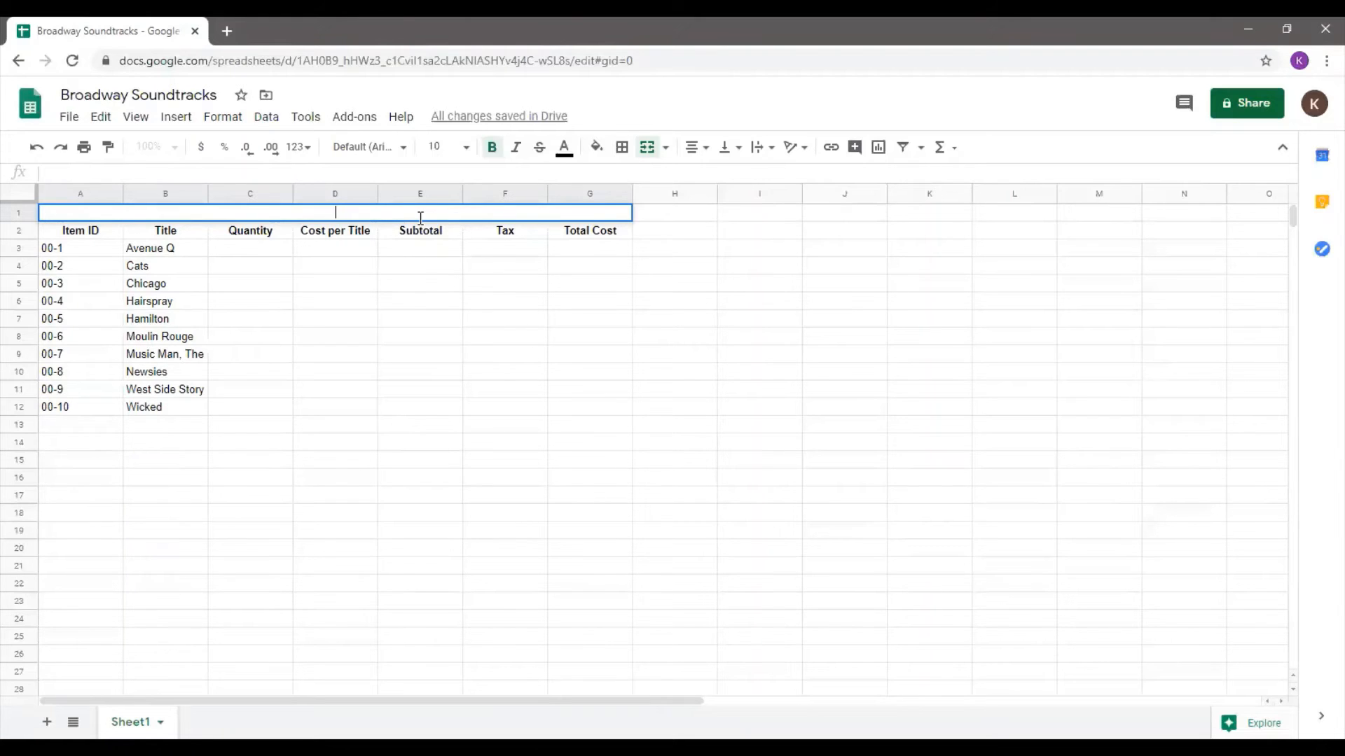
text(Broadway Soundtracks)
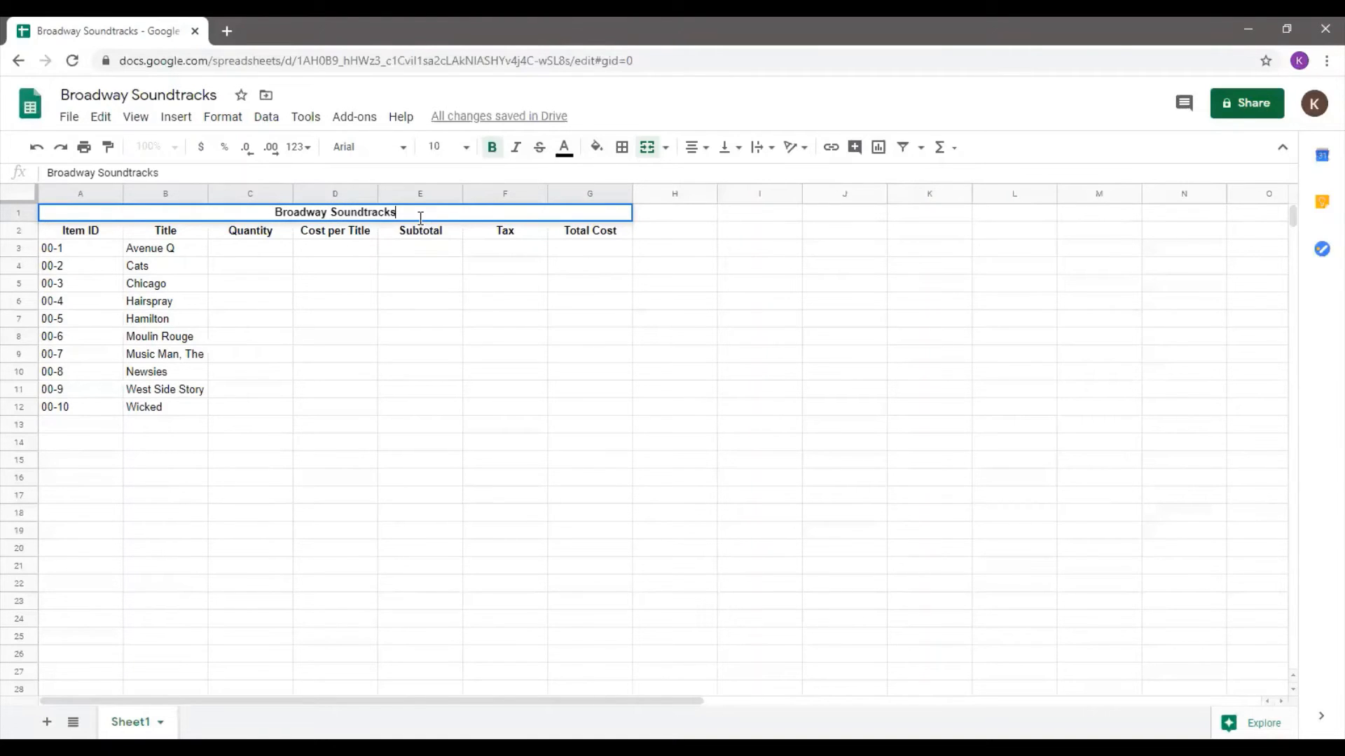
key(Return)
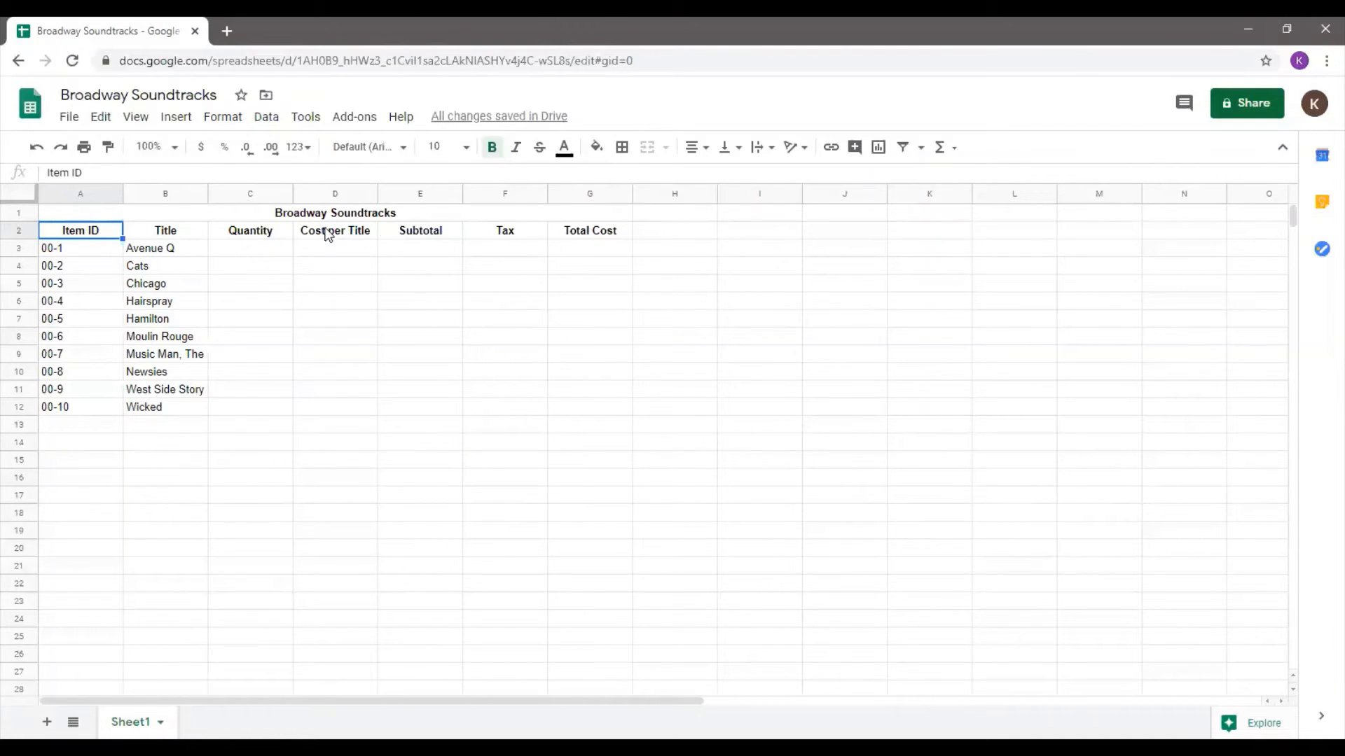
- Format the Broadway Soundtracks title in row 1 with font size 14 and the Merriweather font
click(304, 215)
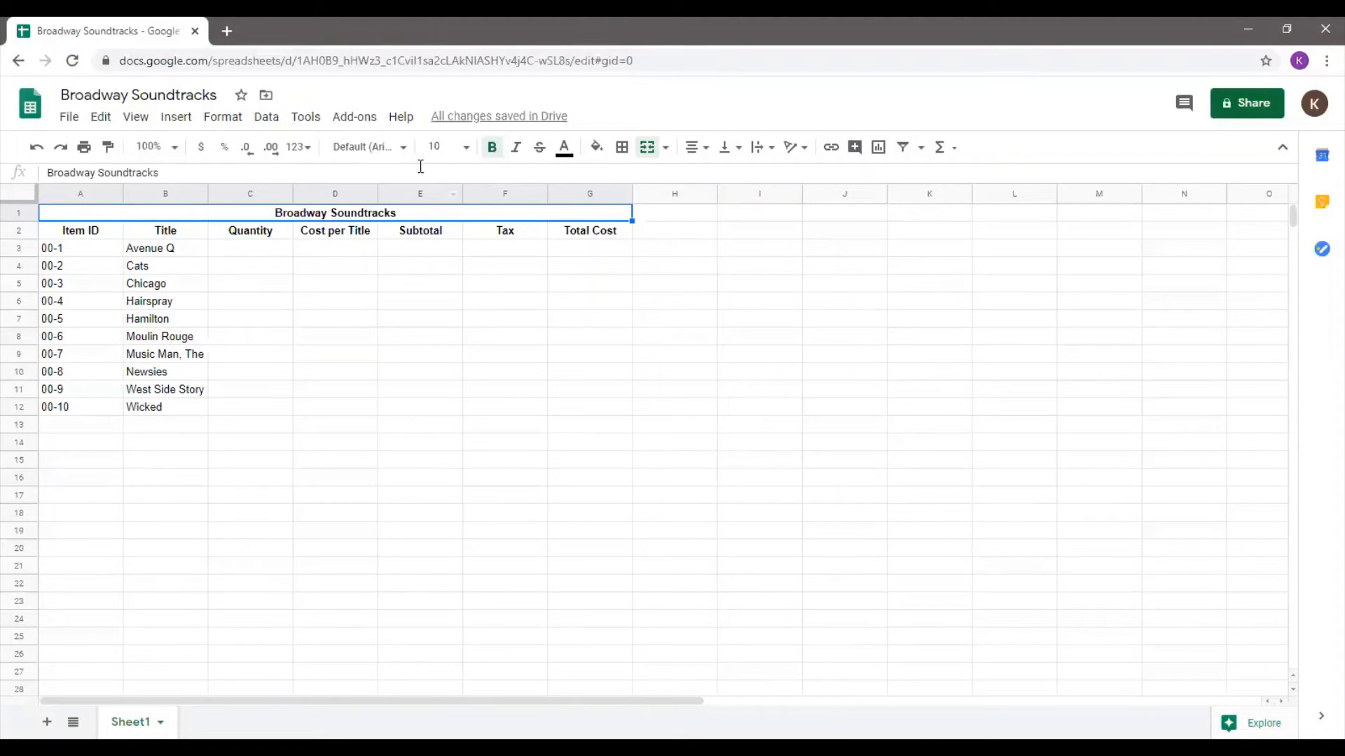
click(466, 148)
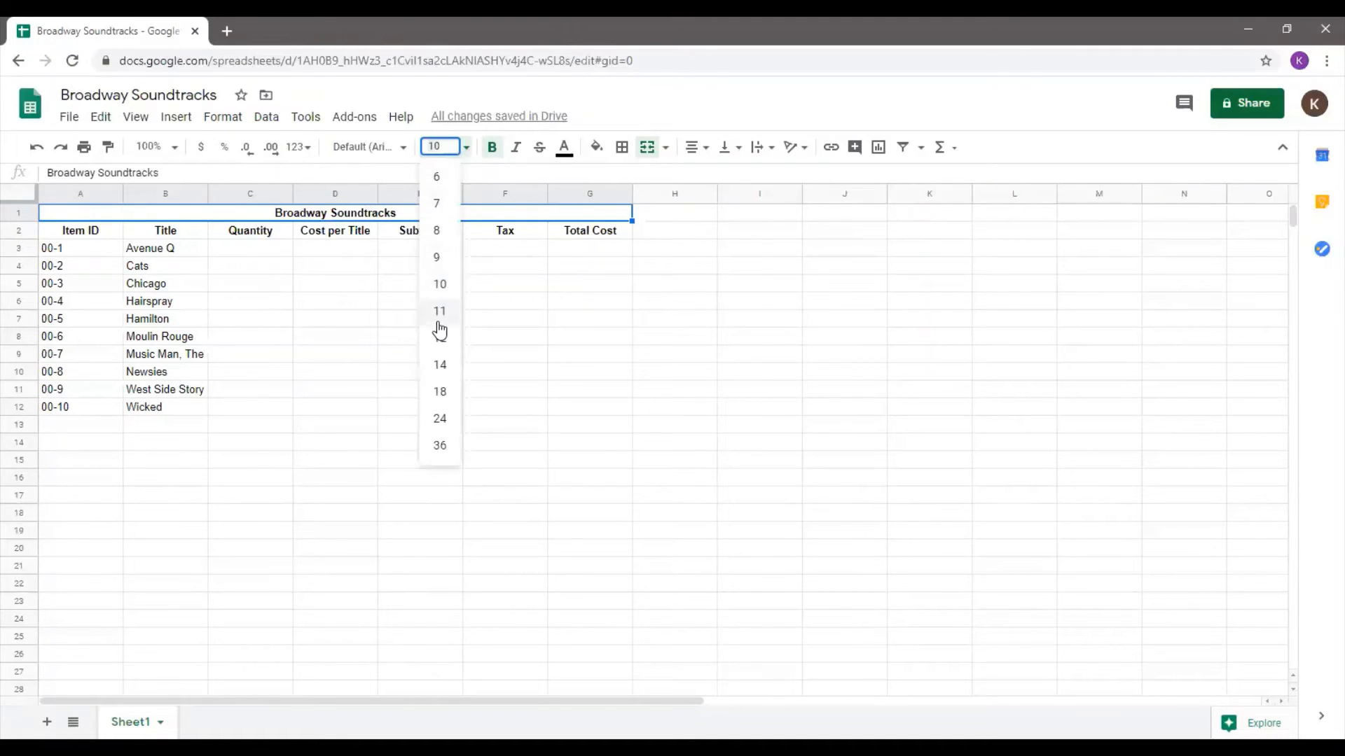
click(441, 364)
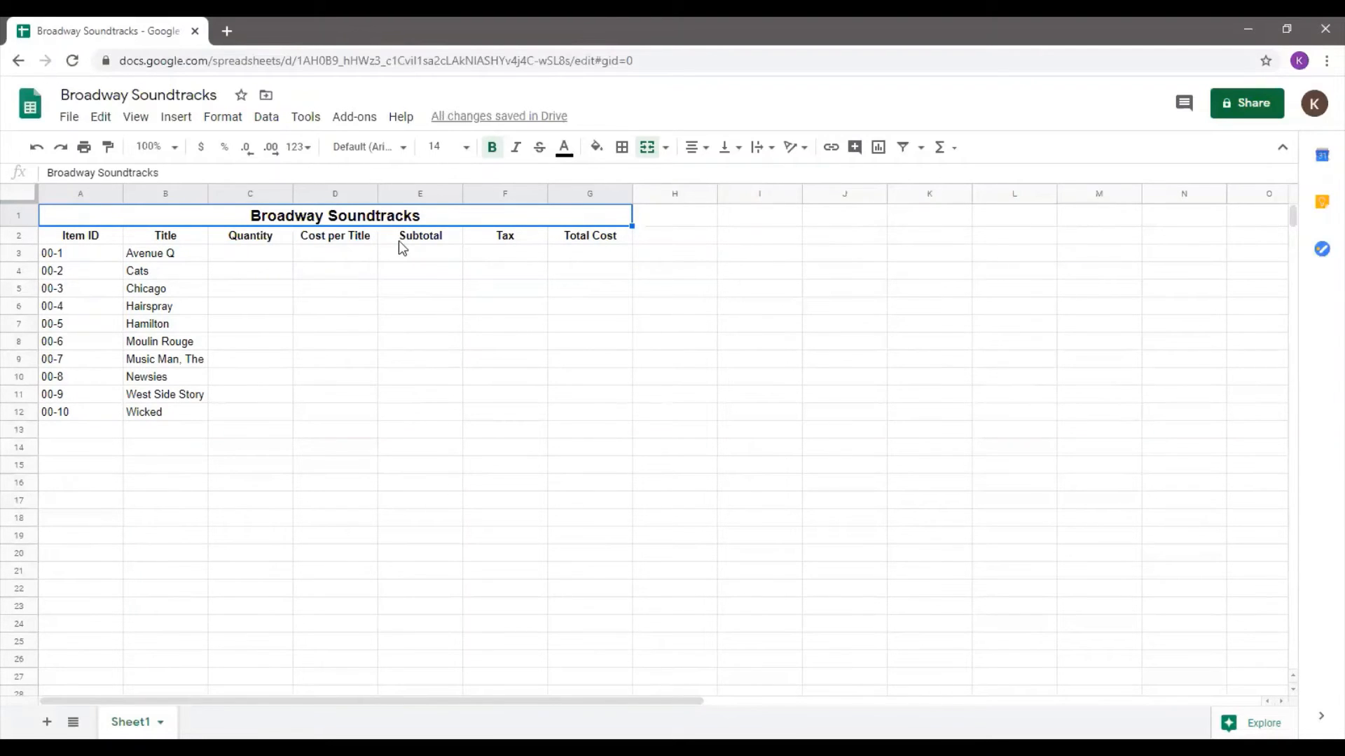
click(404, 150)
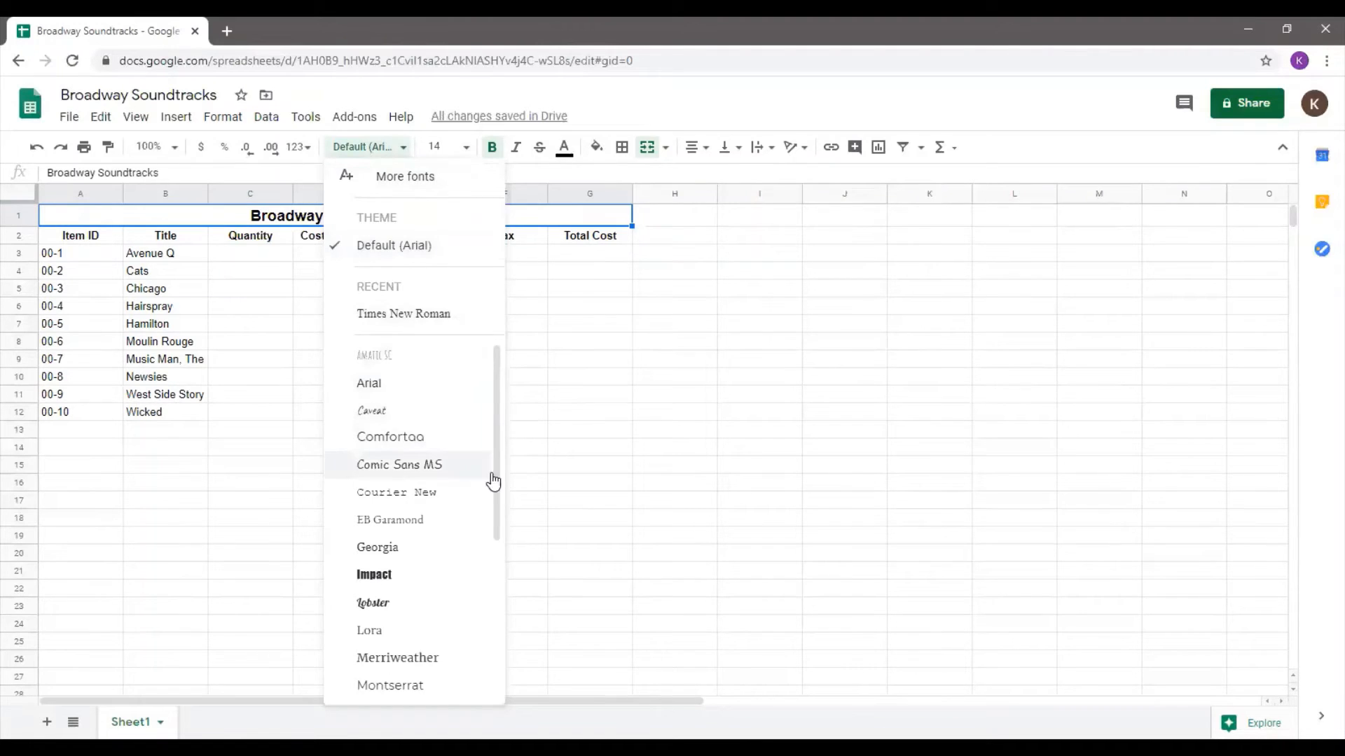
drag(495, 507, 494, 624)
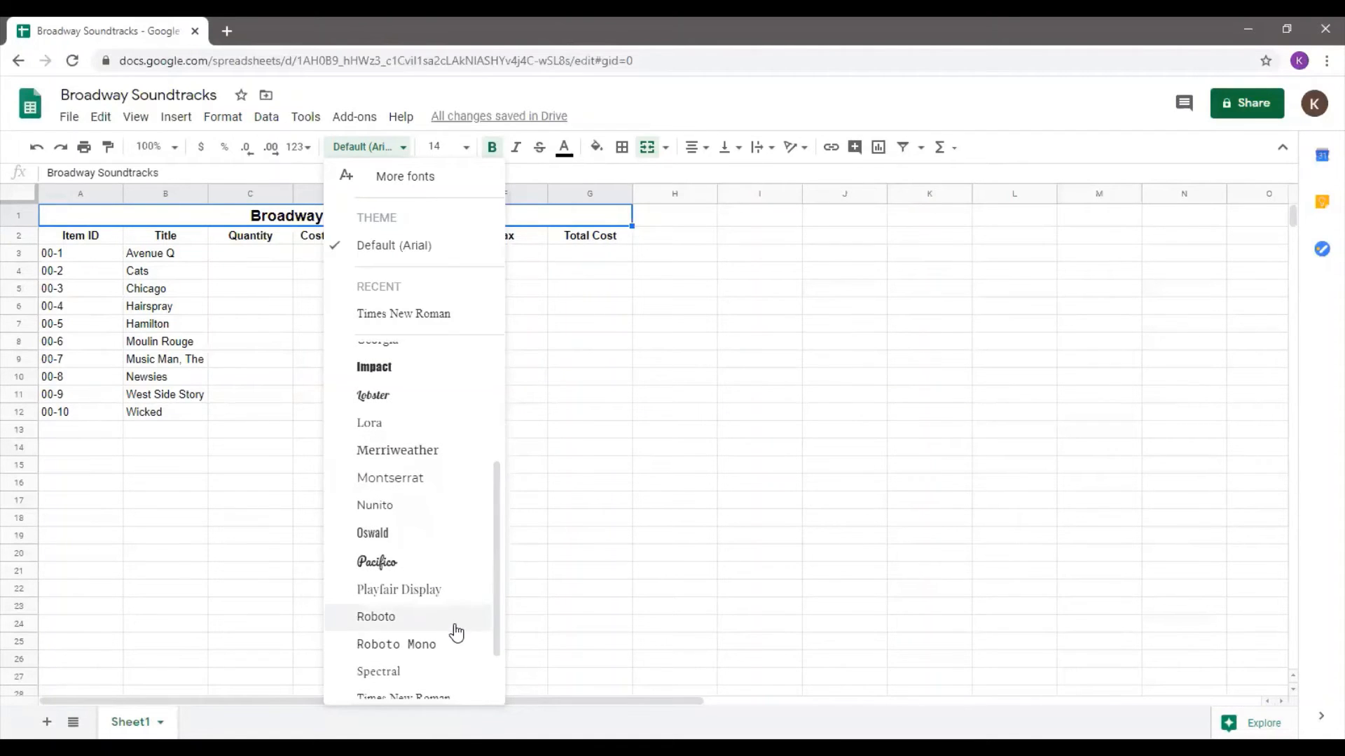
click(451, 456)
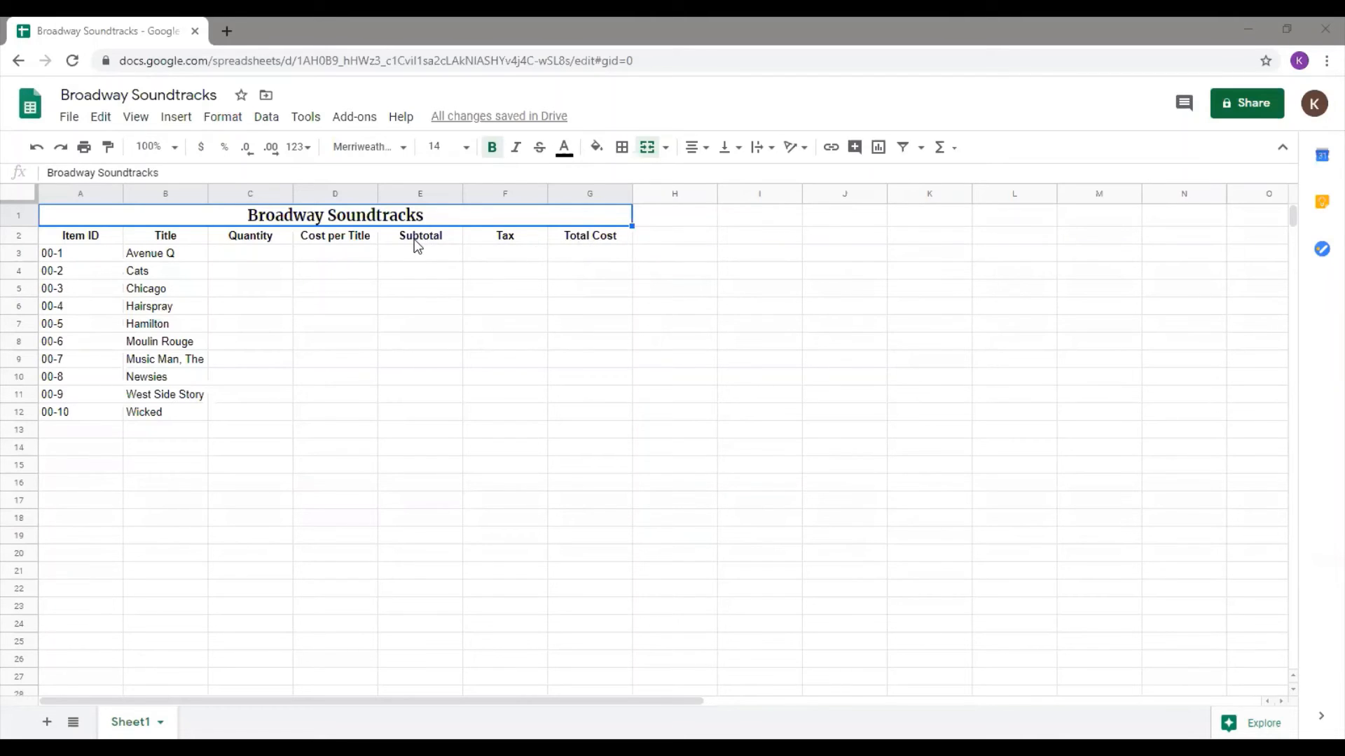
- Enter the quantities 1, 2, 0, 2 and 1 in C3:C7 for Avenue Q through Hamilton
click(271, 263)
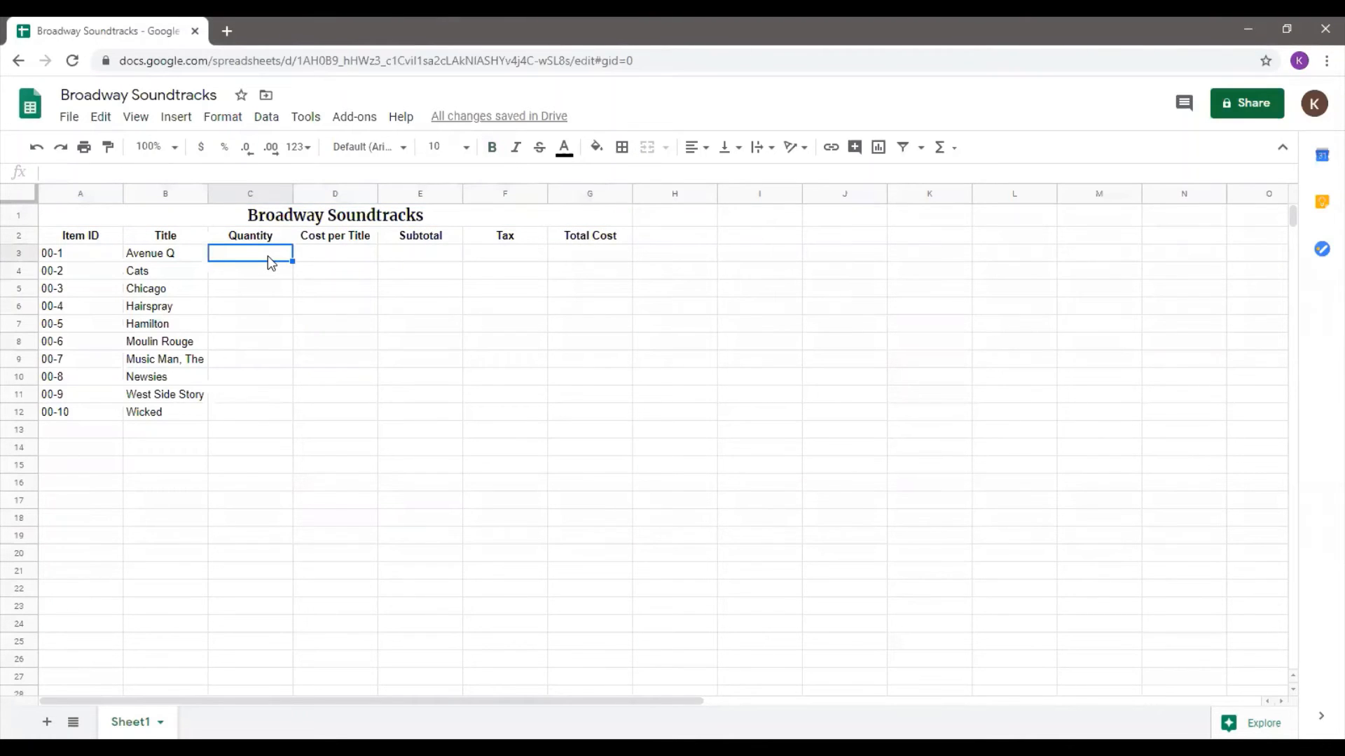
text(1)
key(Return)
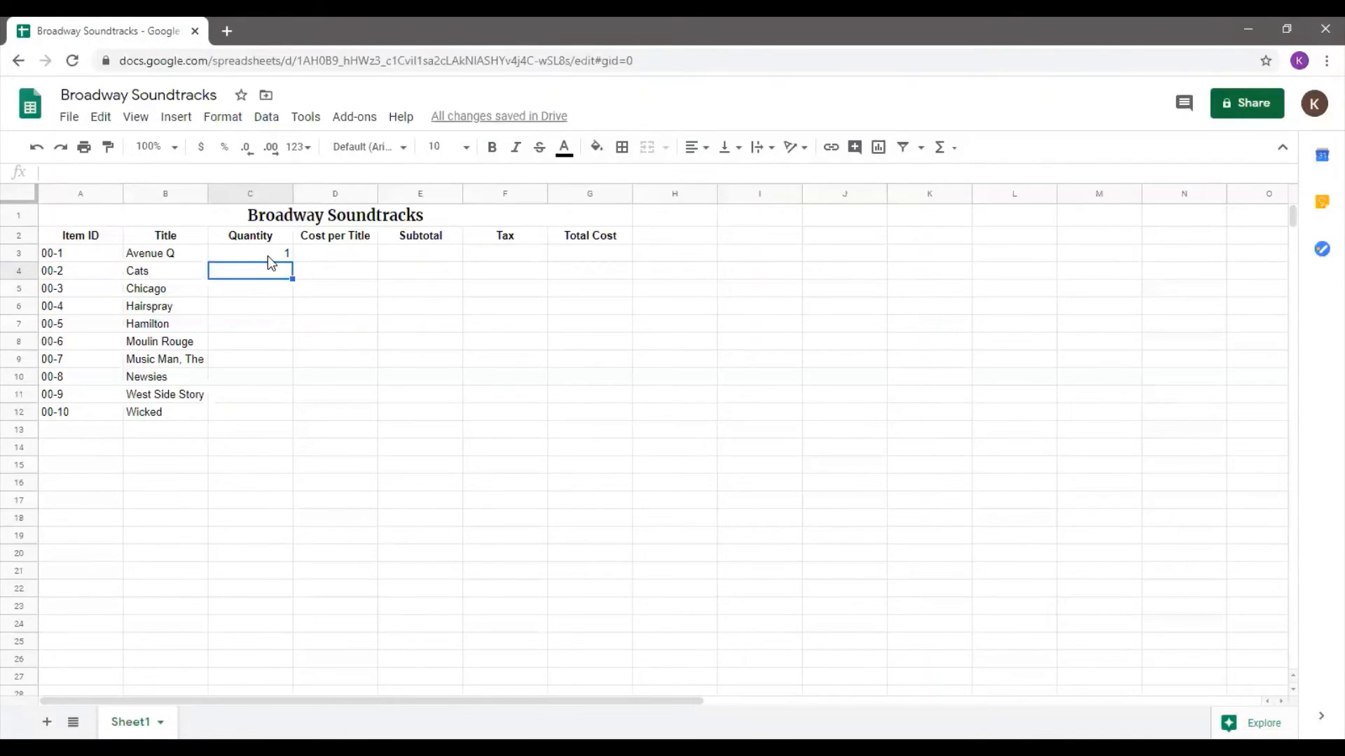
text(2)
key(Return)
text(0)
key(Return)
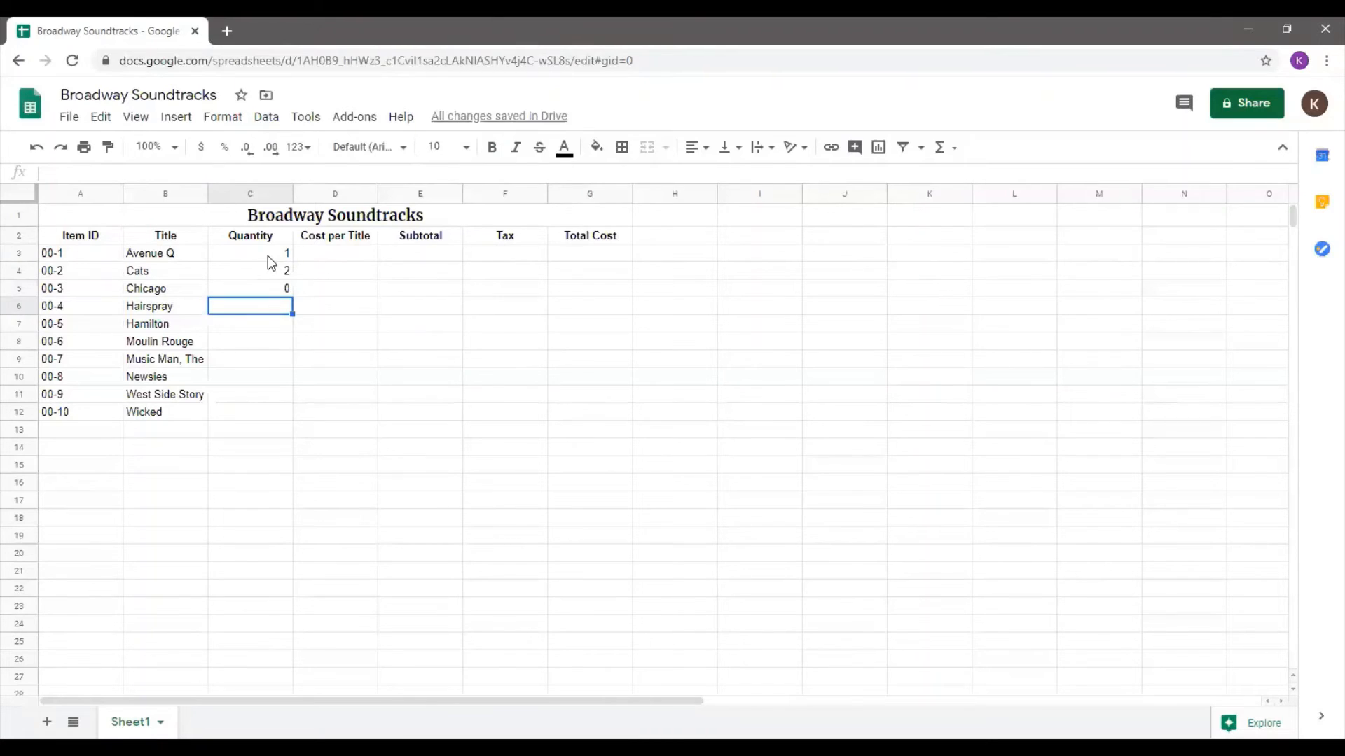
text(2)
key(Return)
text(1)
key(Return)
- Enter the quantities 1, 1, 3, 3 and 2 in C8:C12 for Moulin Rouge through Wicked
text(1)
key(Return)
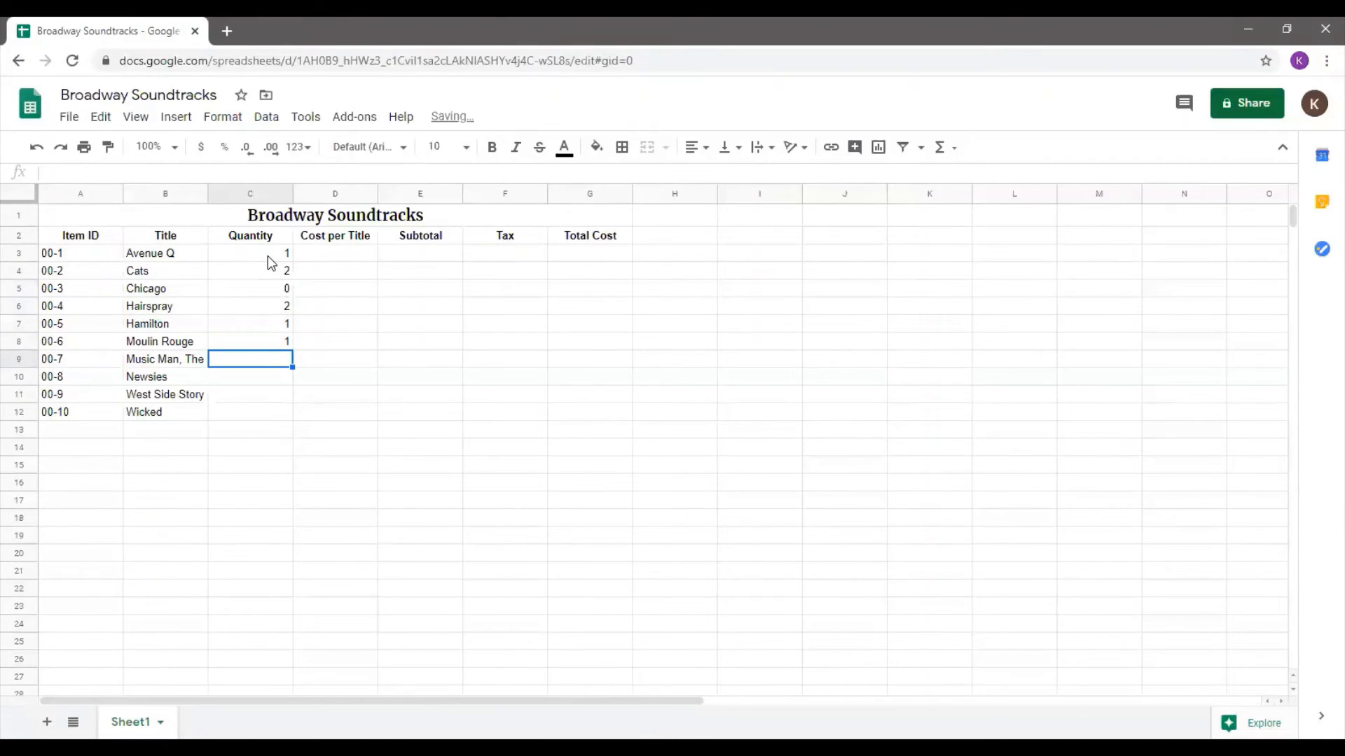
text(1)
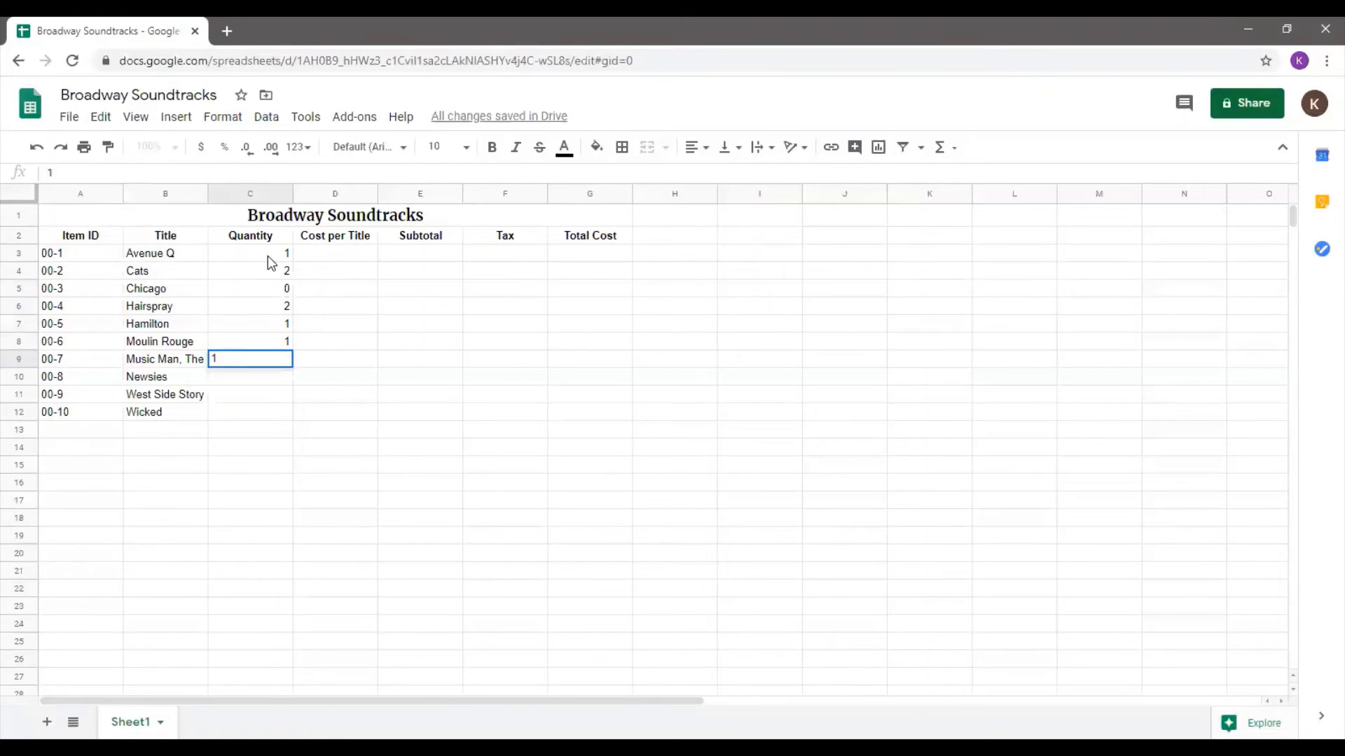
key(Return)
text(3)
key(Return)
text(3)
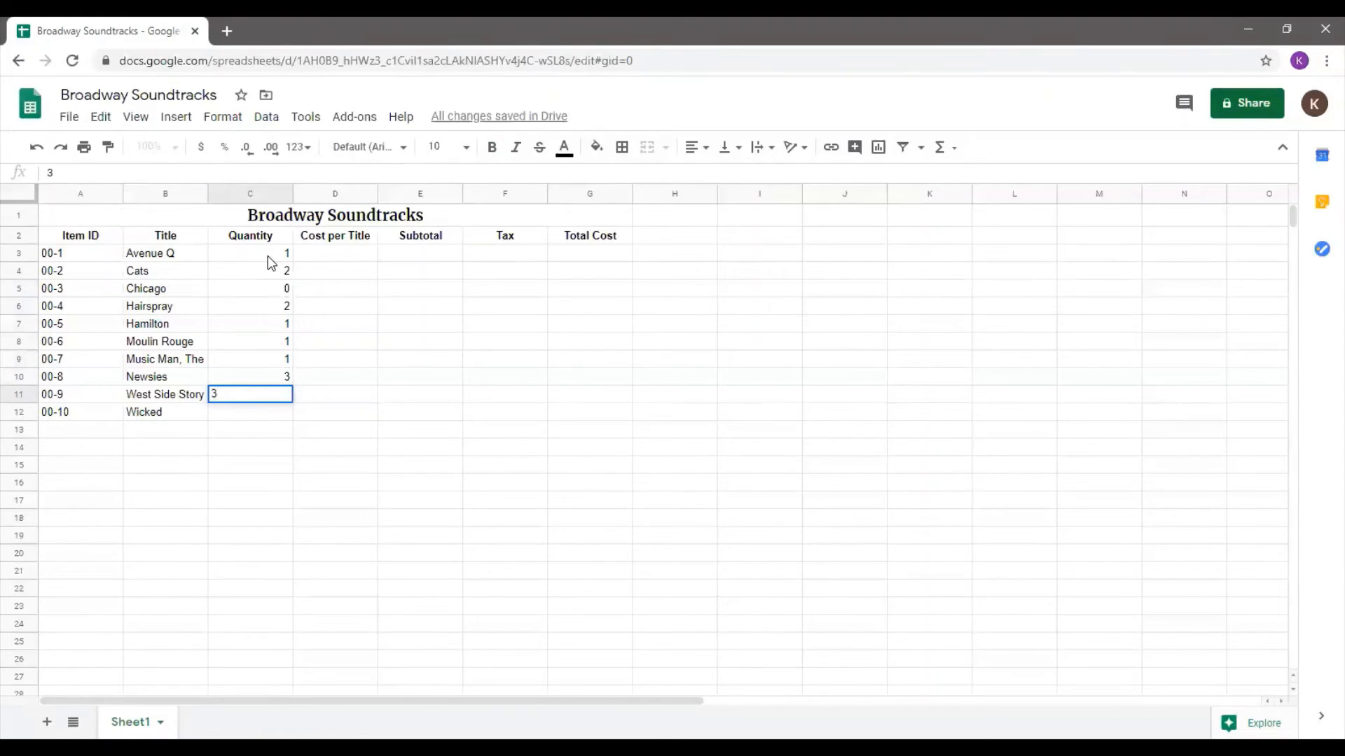
key(Return)
text(2)
key(Return)
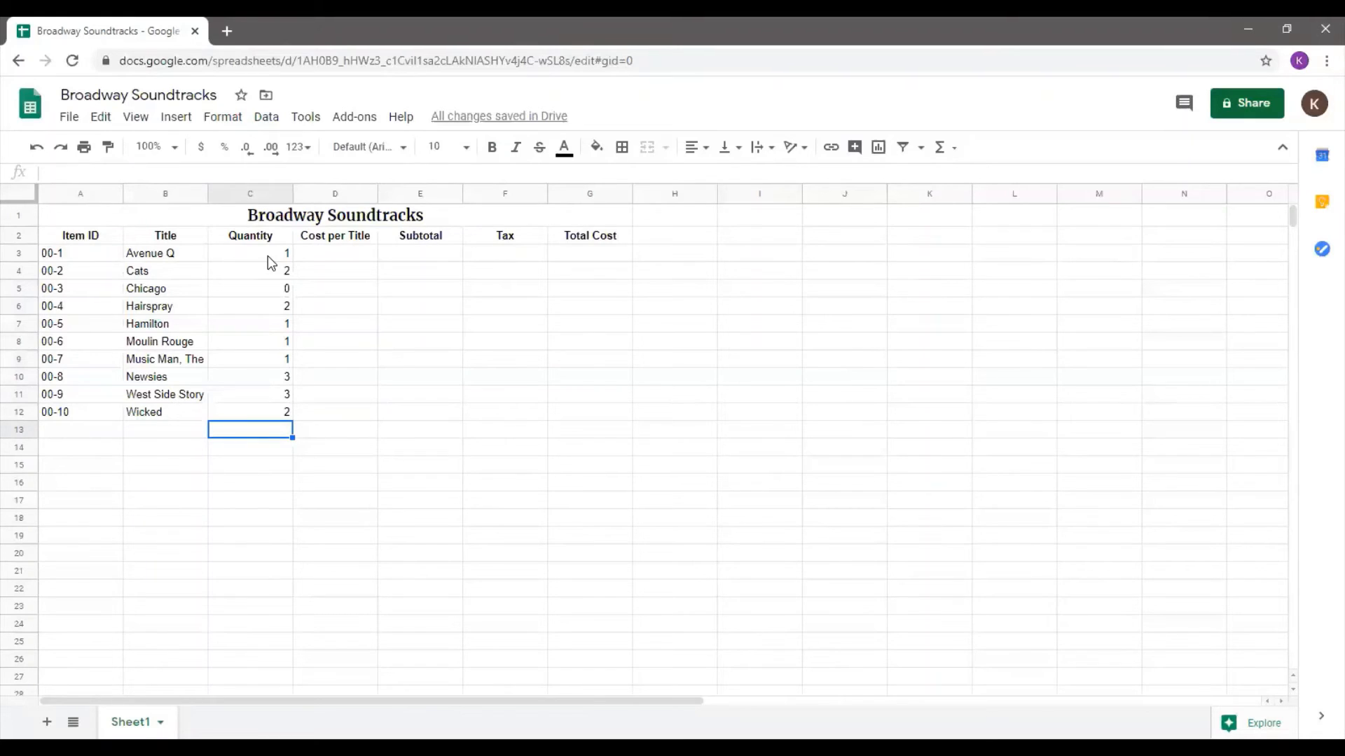
- Enter the costs per title 14.99, 19.99, 8.49, 19.99 and 13.99 in D3:D7 for Avenue Q through Hamilton
click(351, 258)
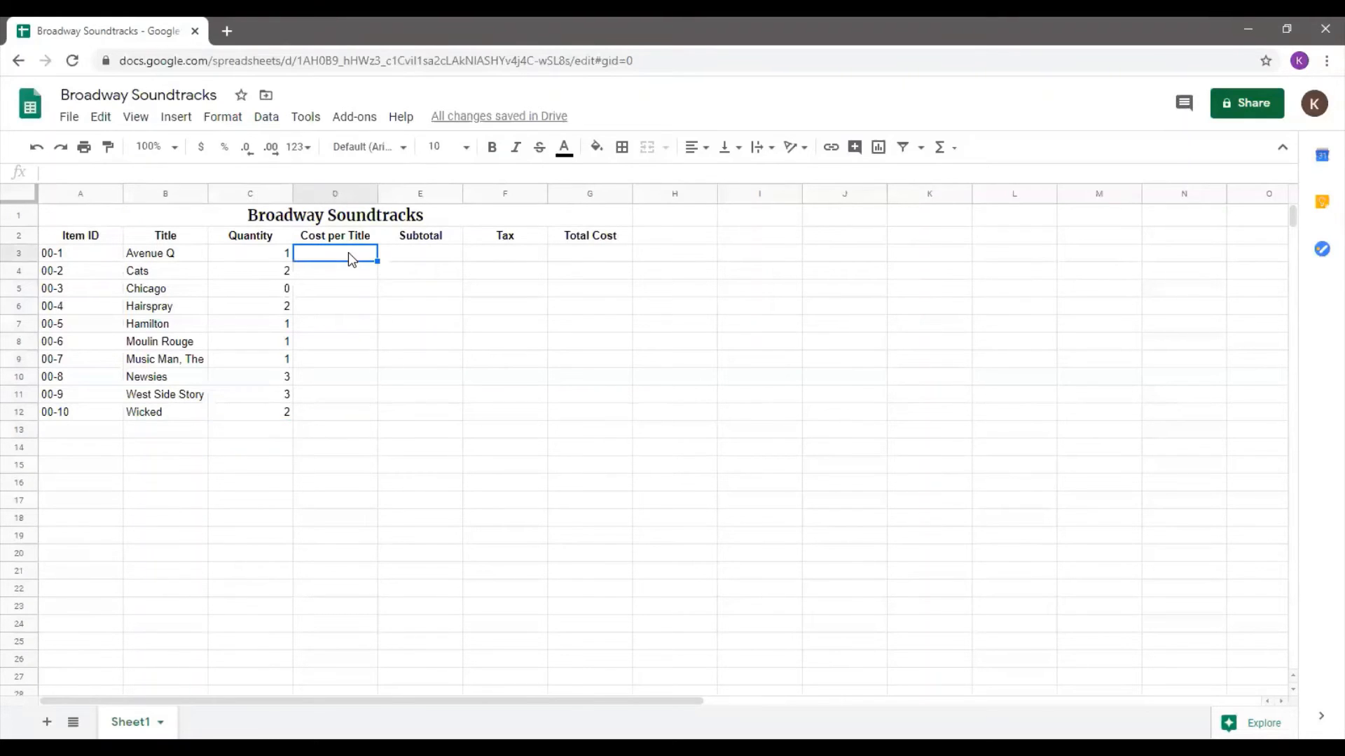
text(14.99)
key(Return)
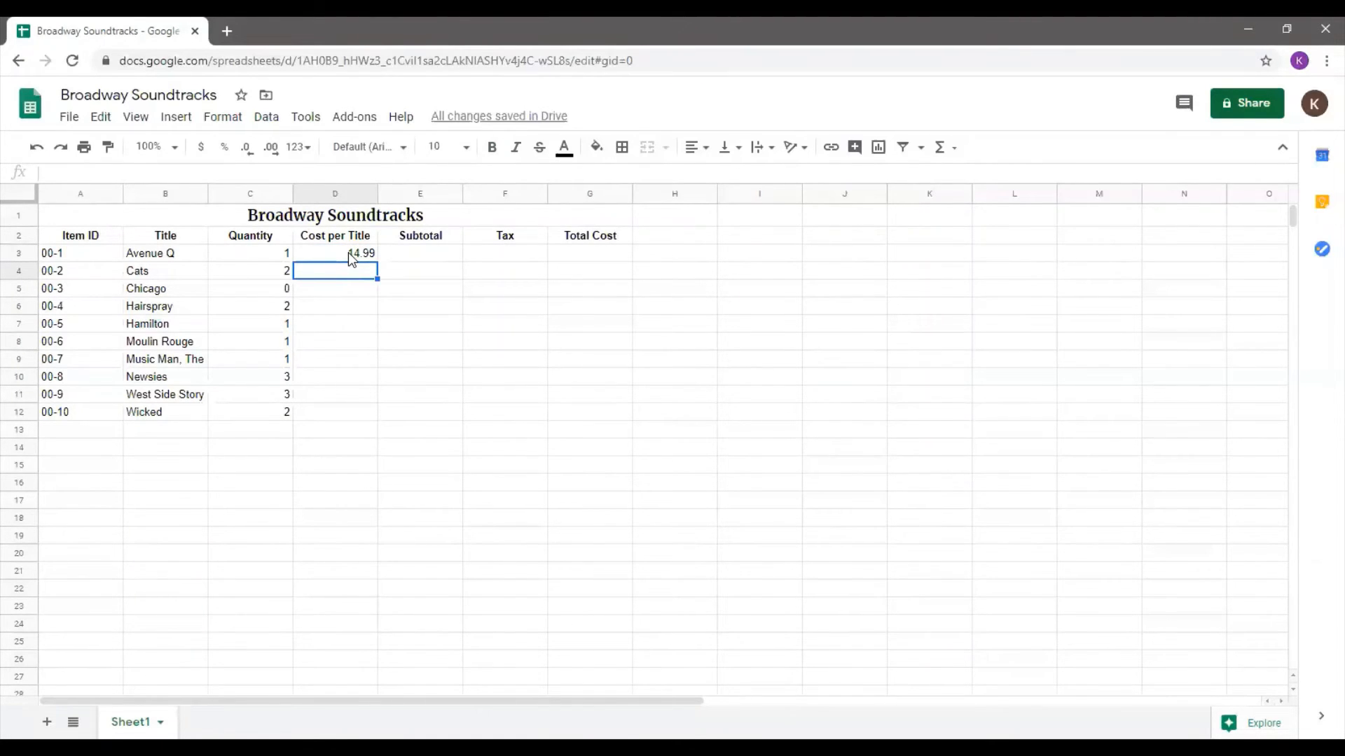
text(19.99)
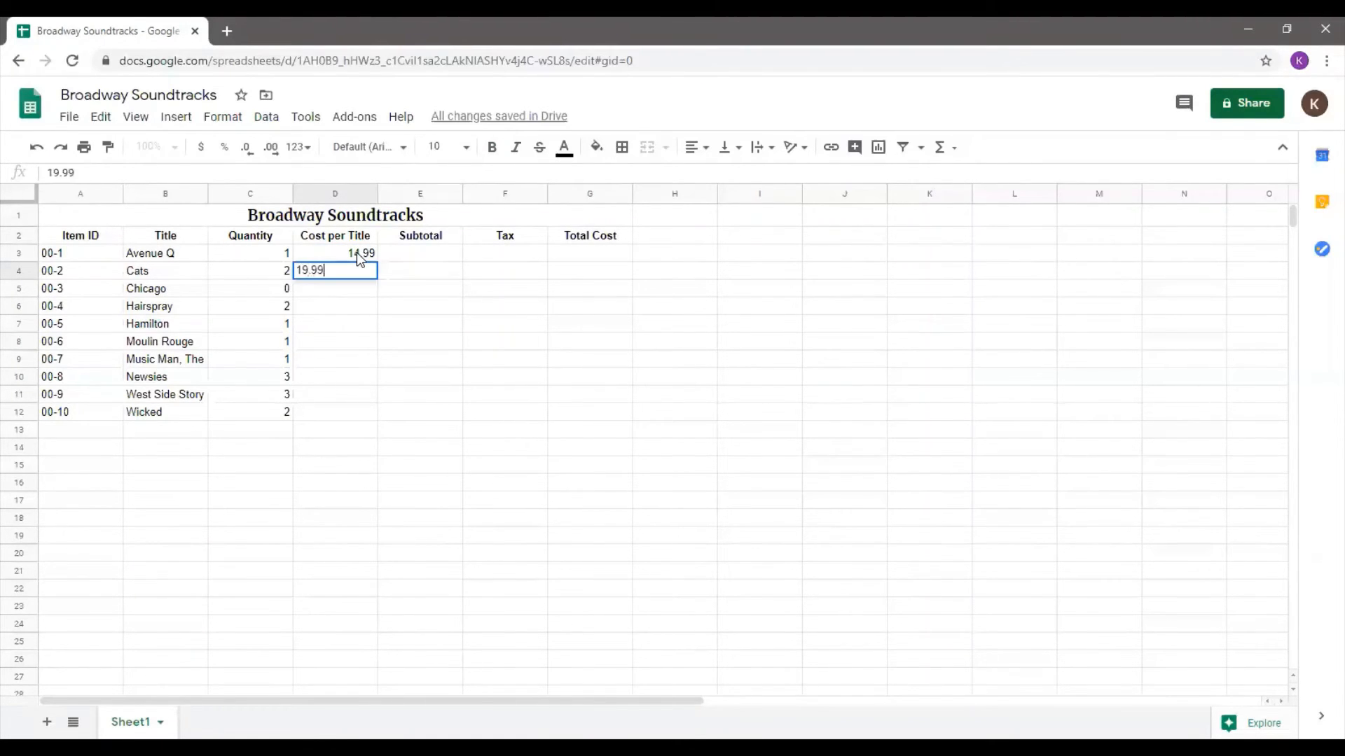
key(Return)
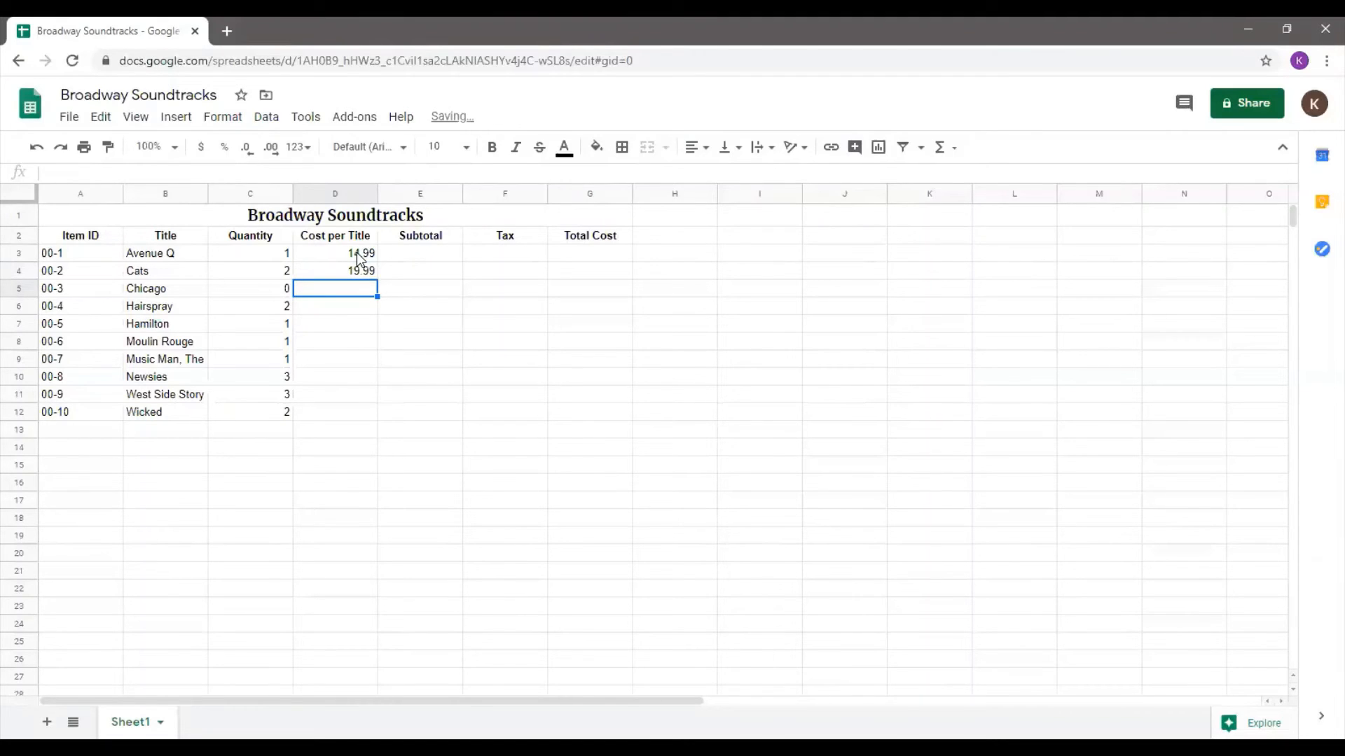
text(8.49)
key(Return)
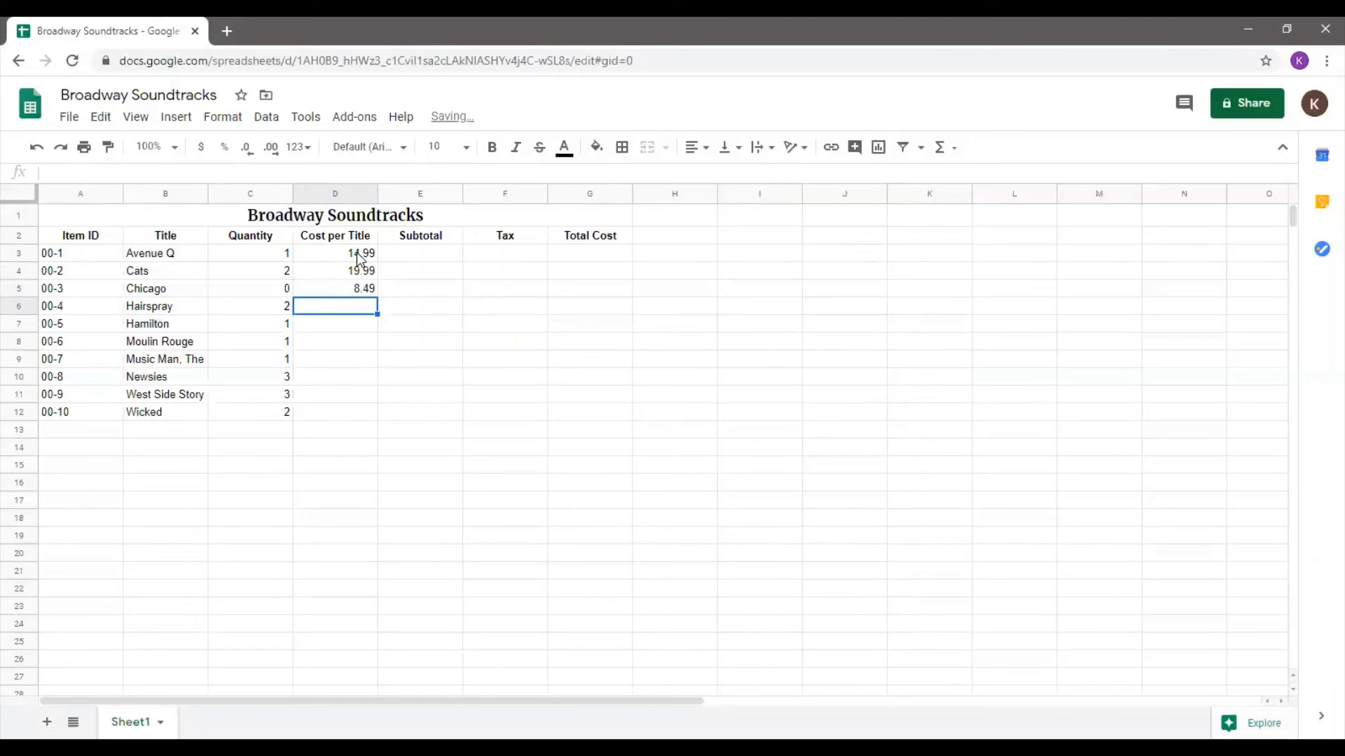
text(19.99)
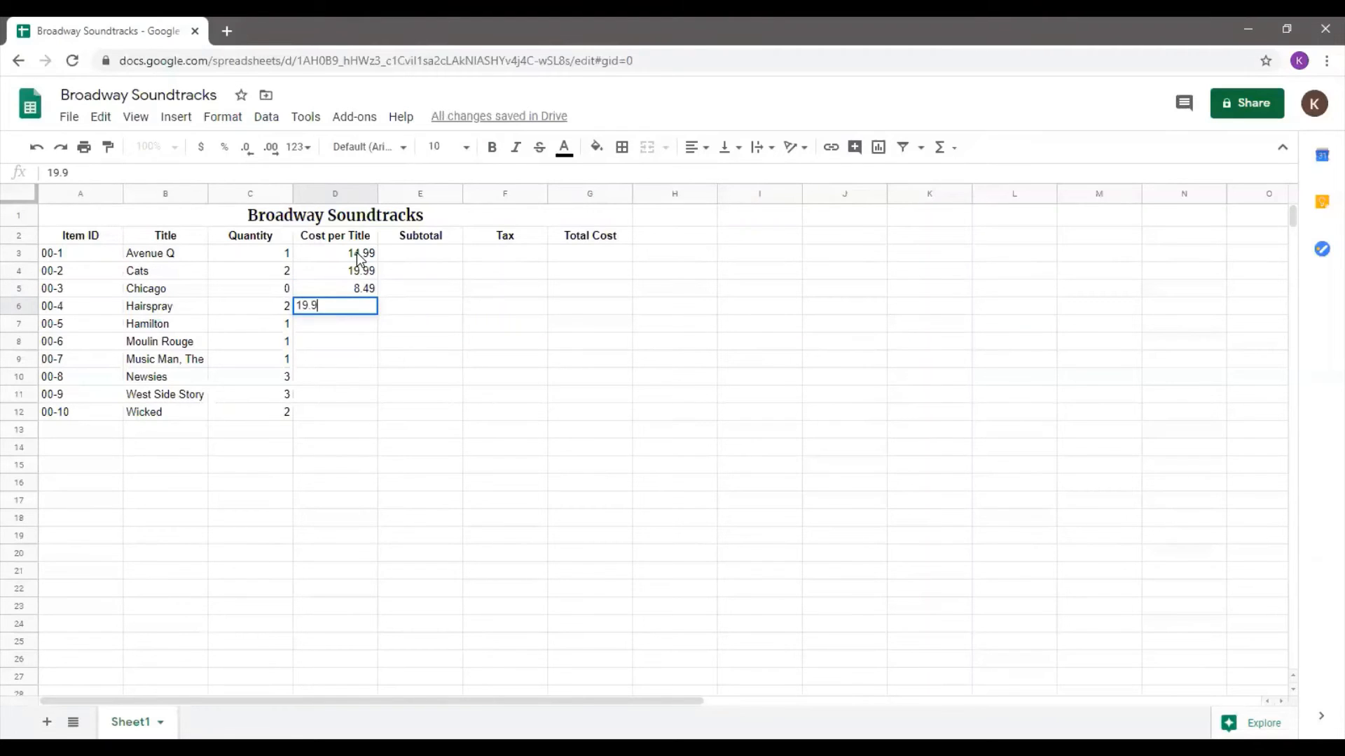
key(Return)
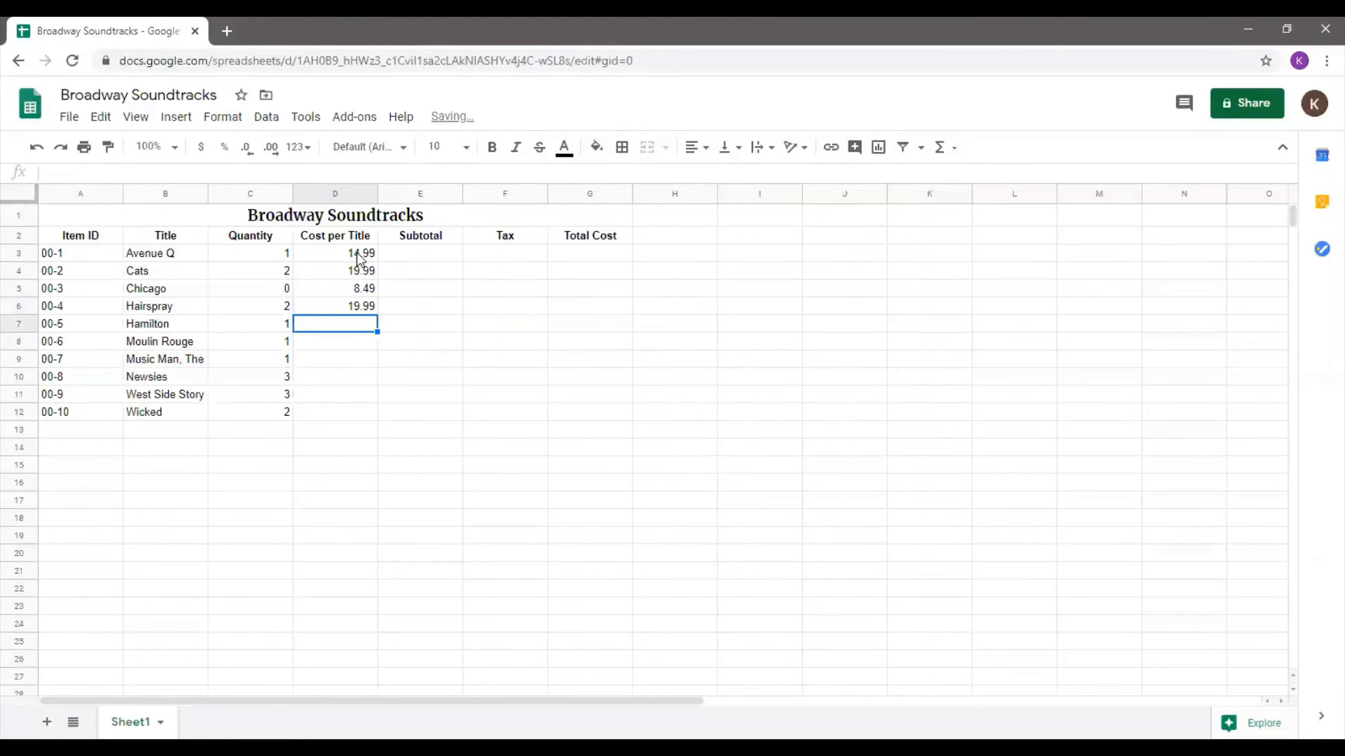
text(13.99)
key(Return)
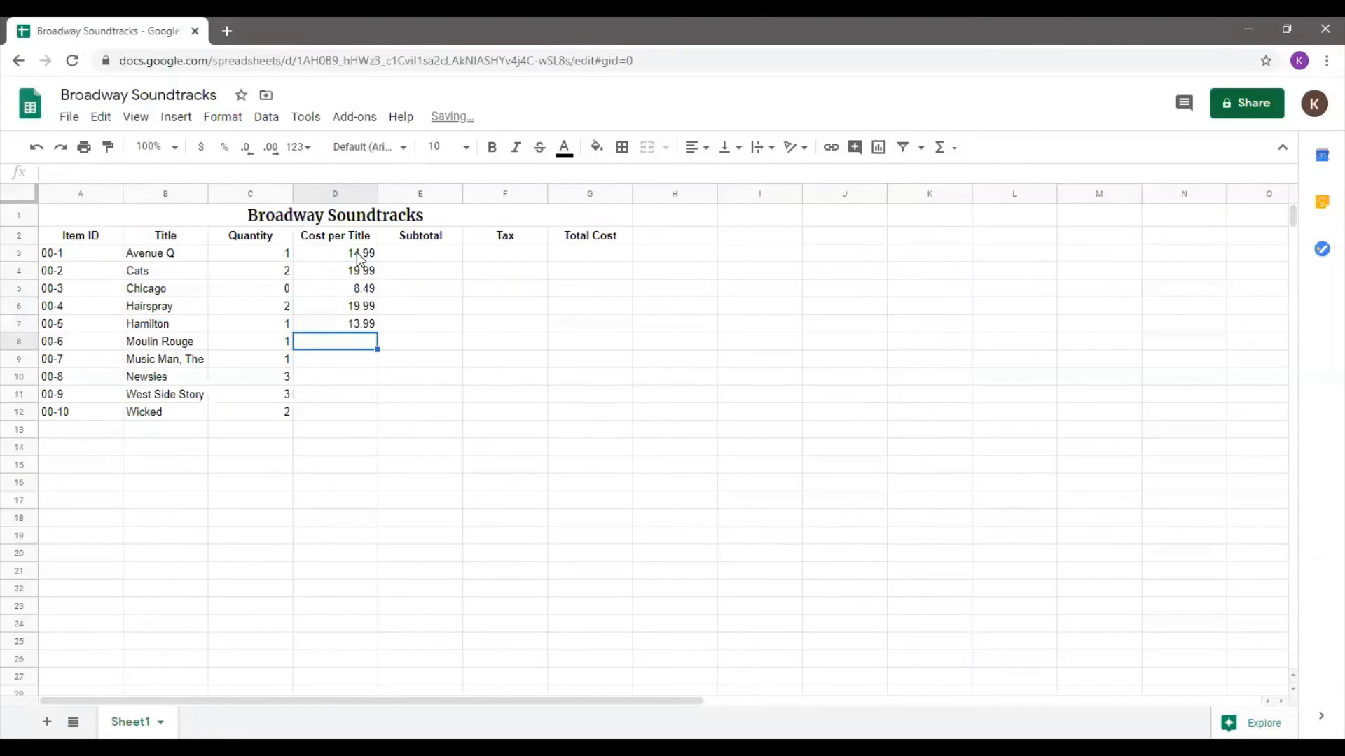
- Enter the costs per title 8.99, 14.99, 13.99, 11.99 and 16.99 in D8:D12 for Moulin Rouge through Wicked
text(8.99)
key(Return)
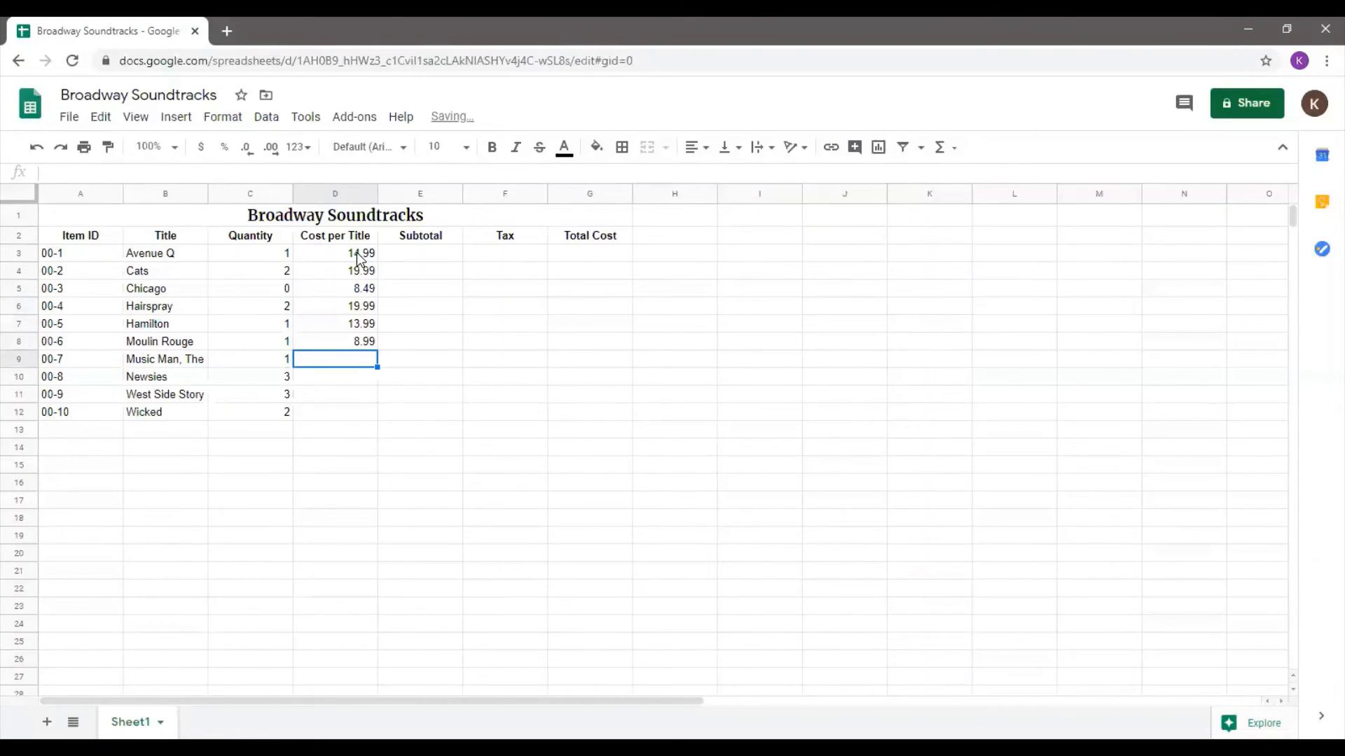
text(14.99)
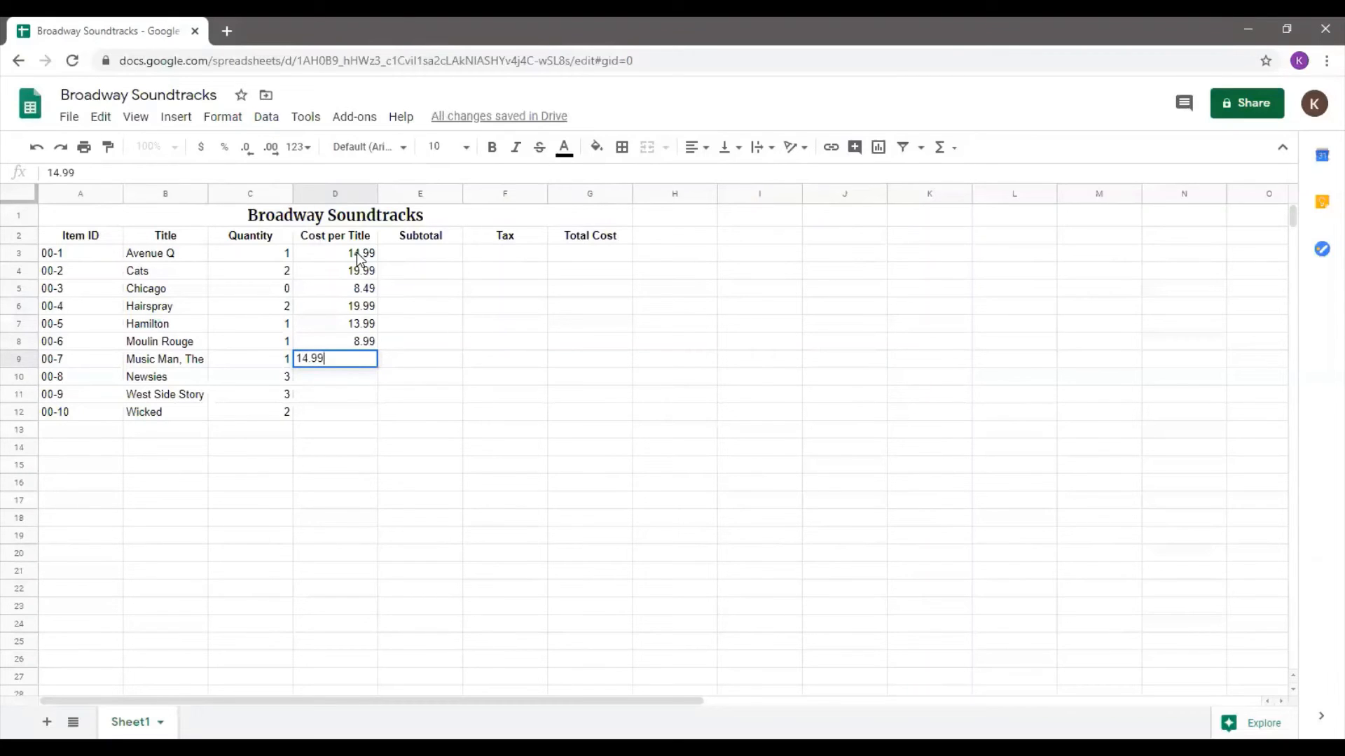
key(Return)
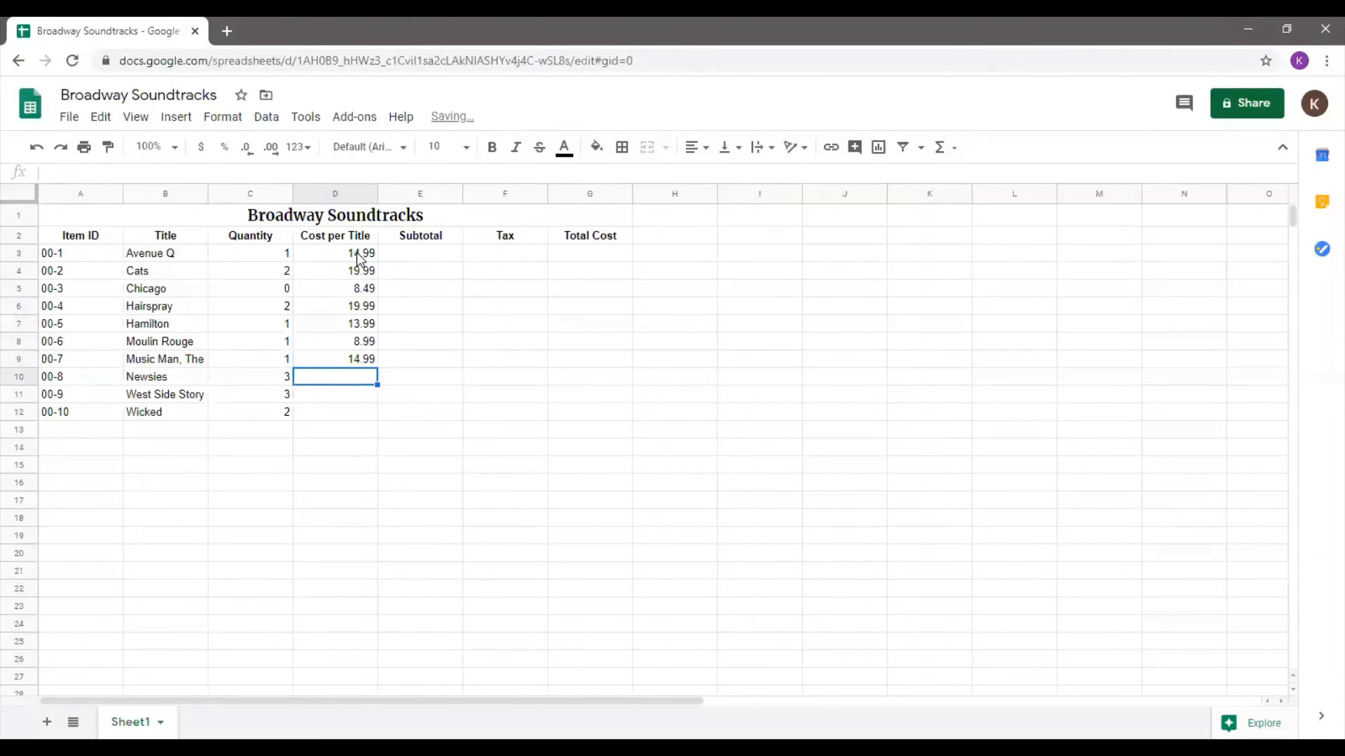
text(13.99)
key(Return)
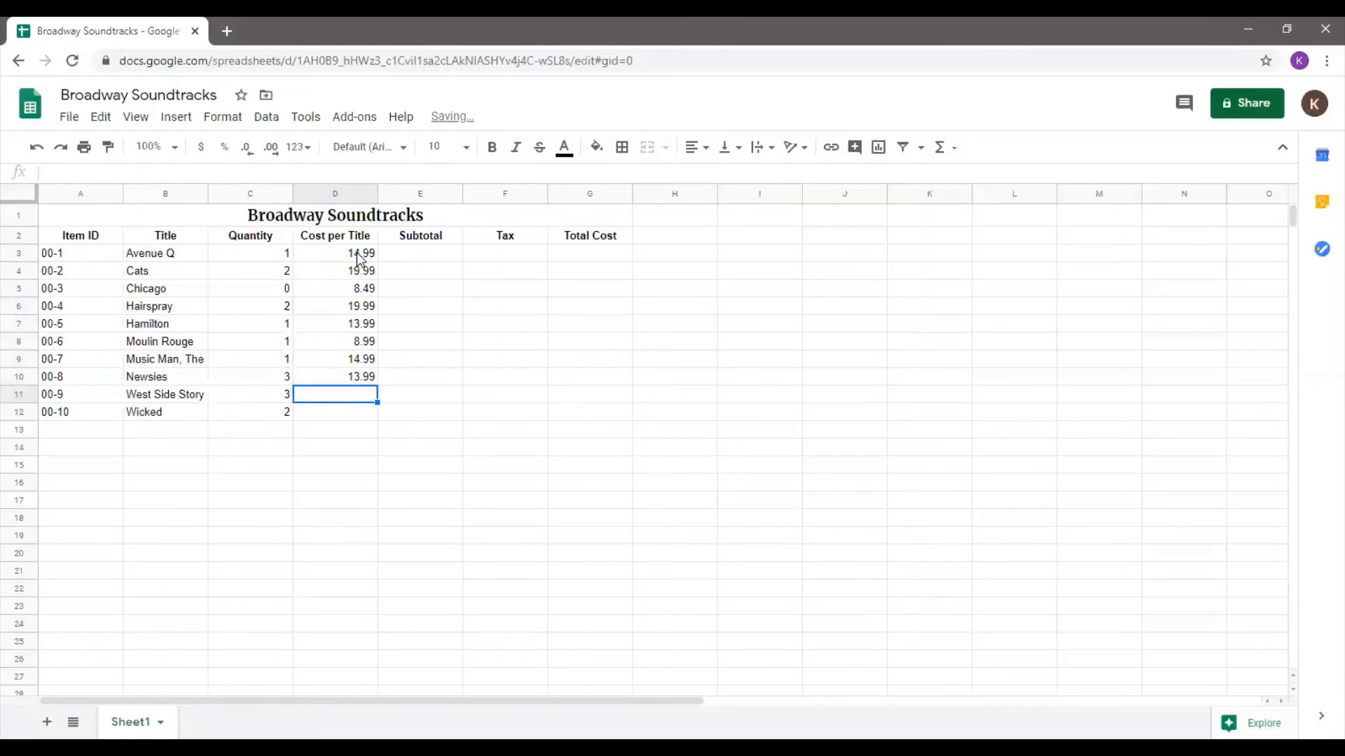
text(11.99)
key(Return)
text(1)
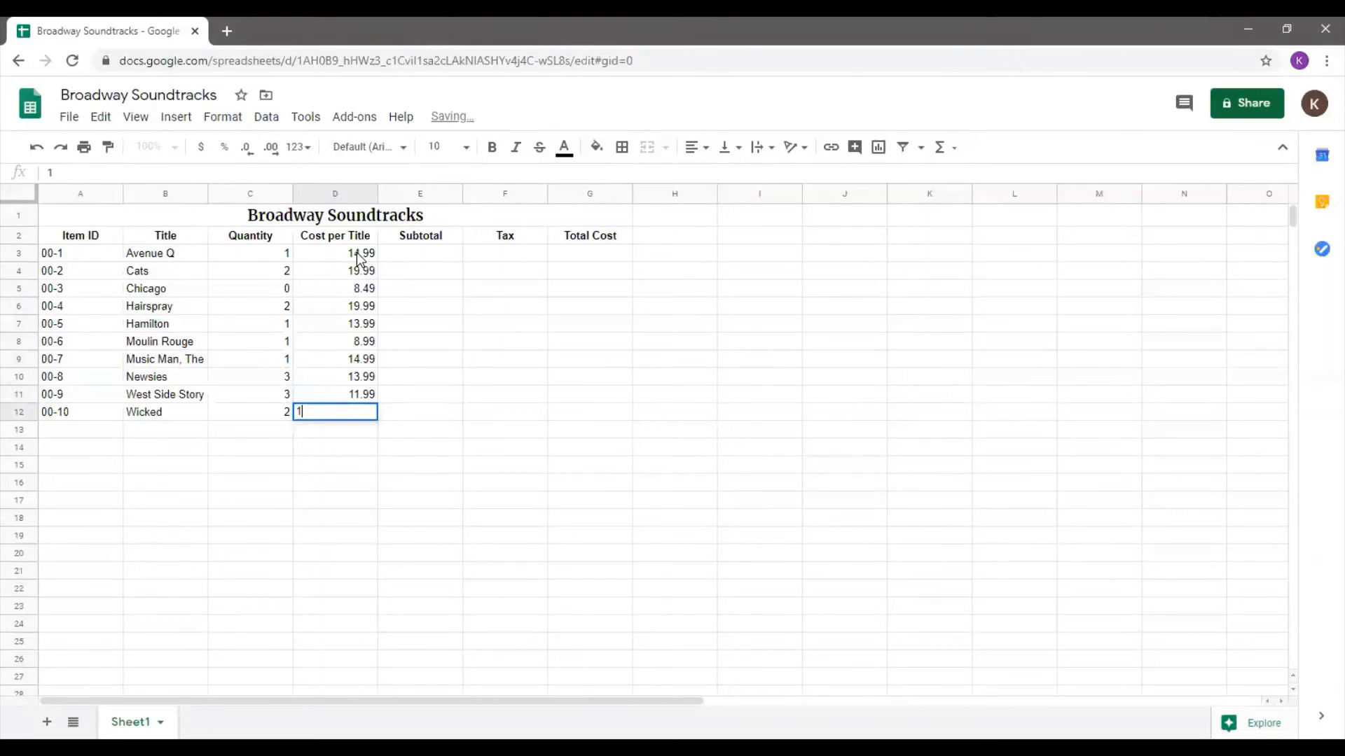
text(6.99)
key(Return)
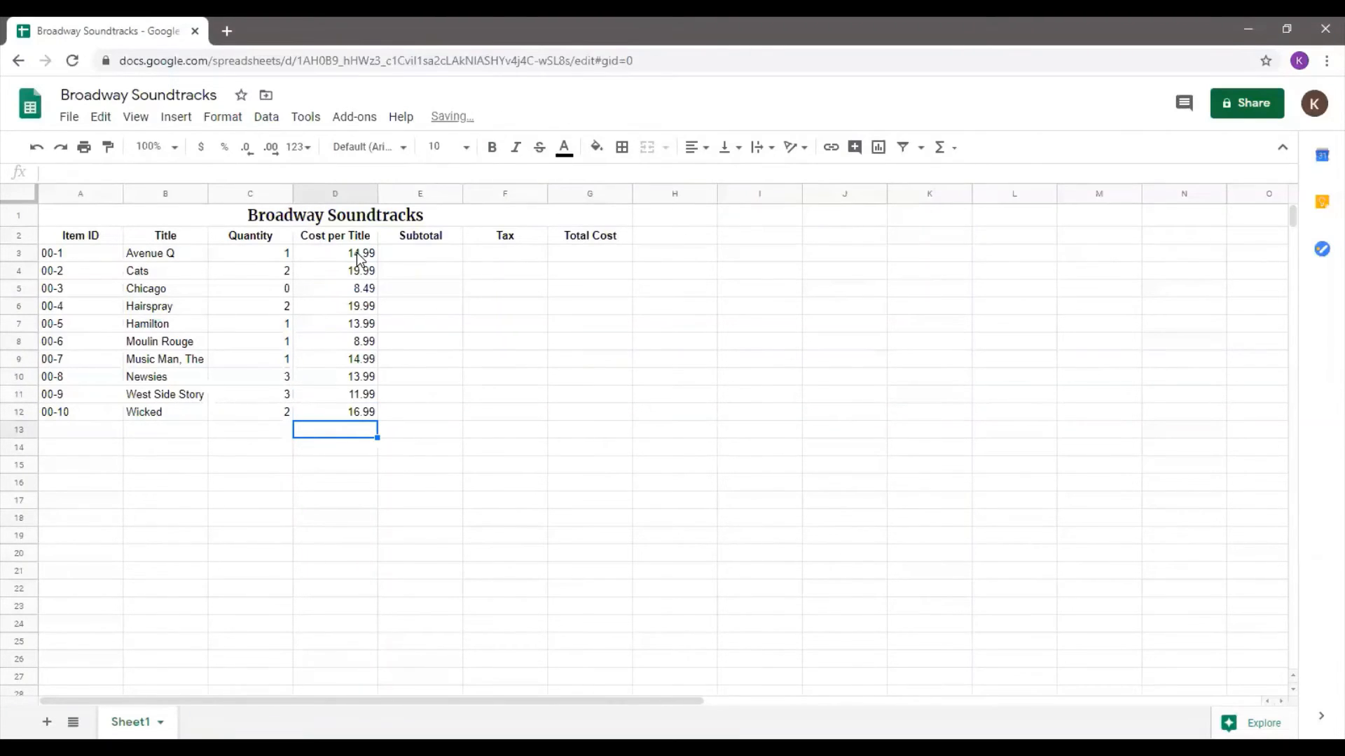
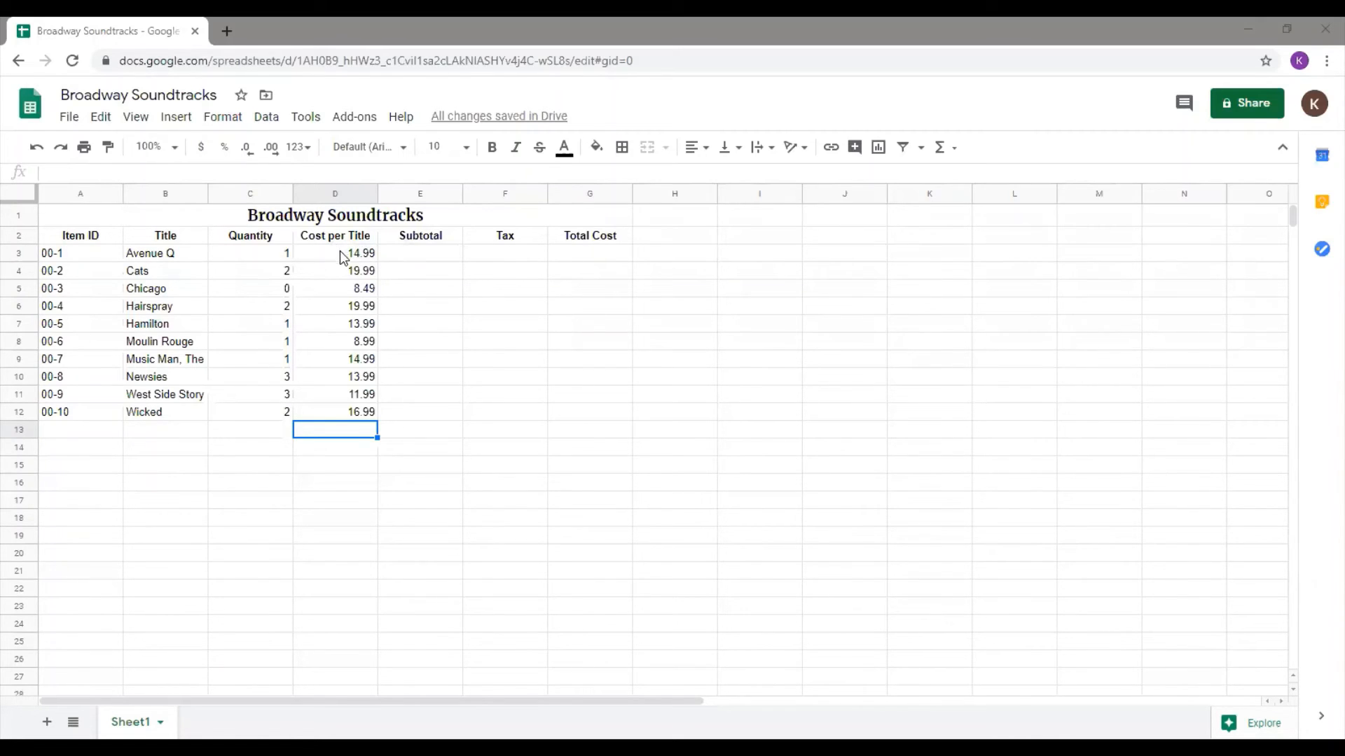
- Examine the built-in functions and function categories available for Subtotal cell E3 without inserting one
click(414, 259)
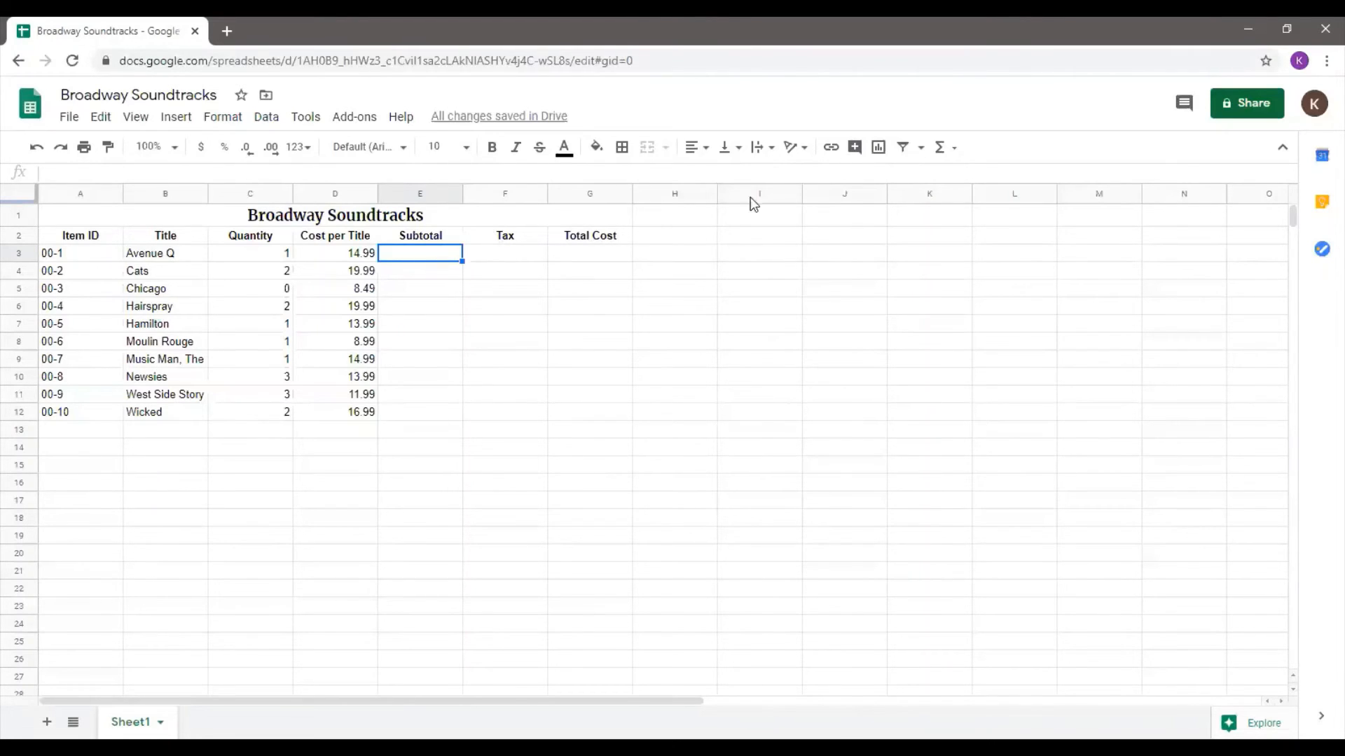
click(956, 152)
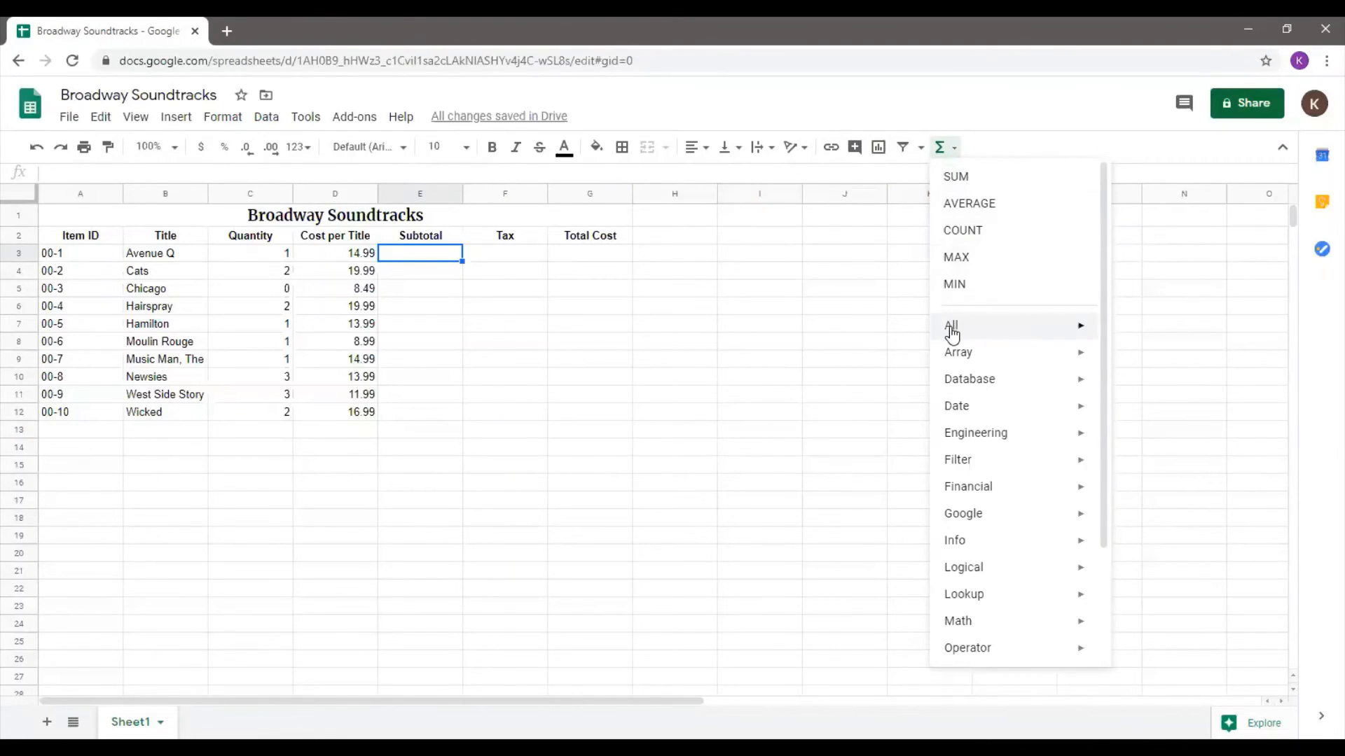
mouse_move(952, 332)
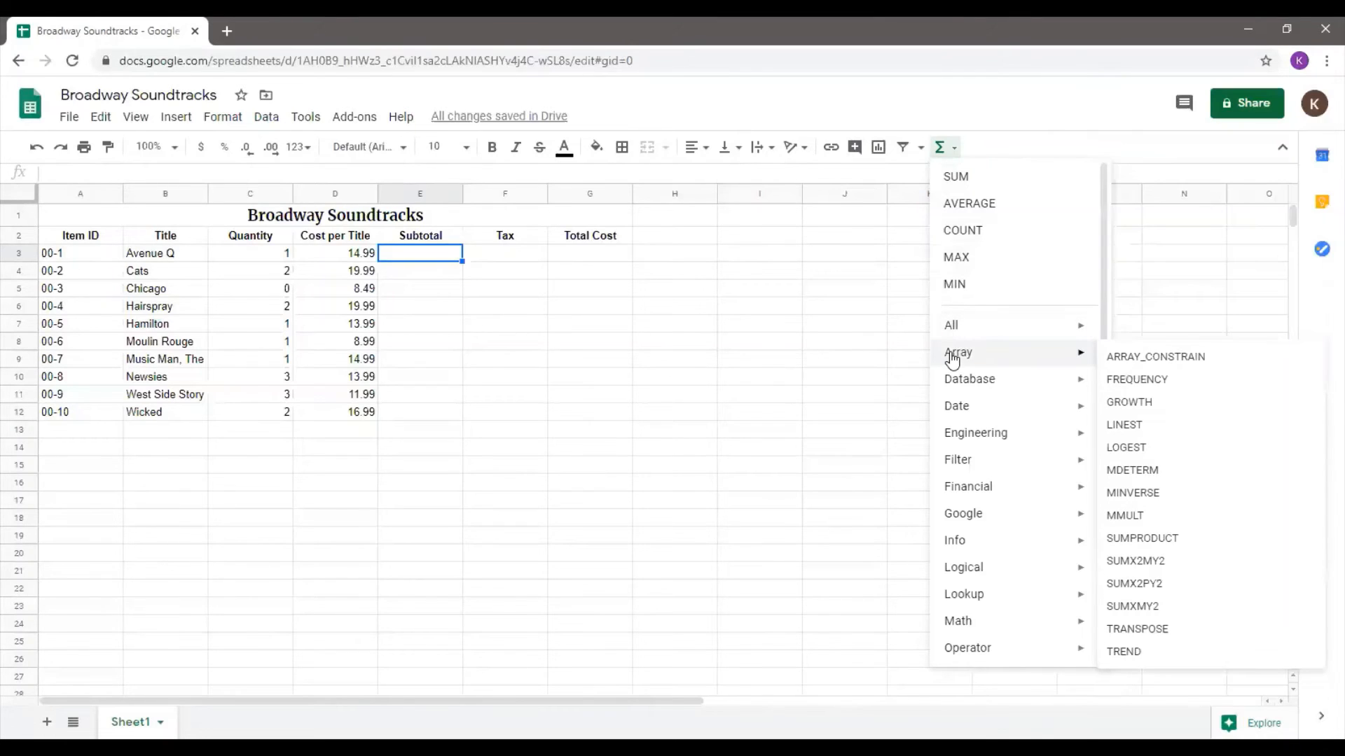
mouse_move(959, 387)
mouse_move(961, 413)
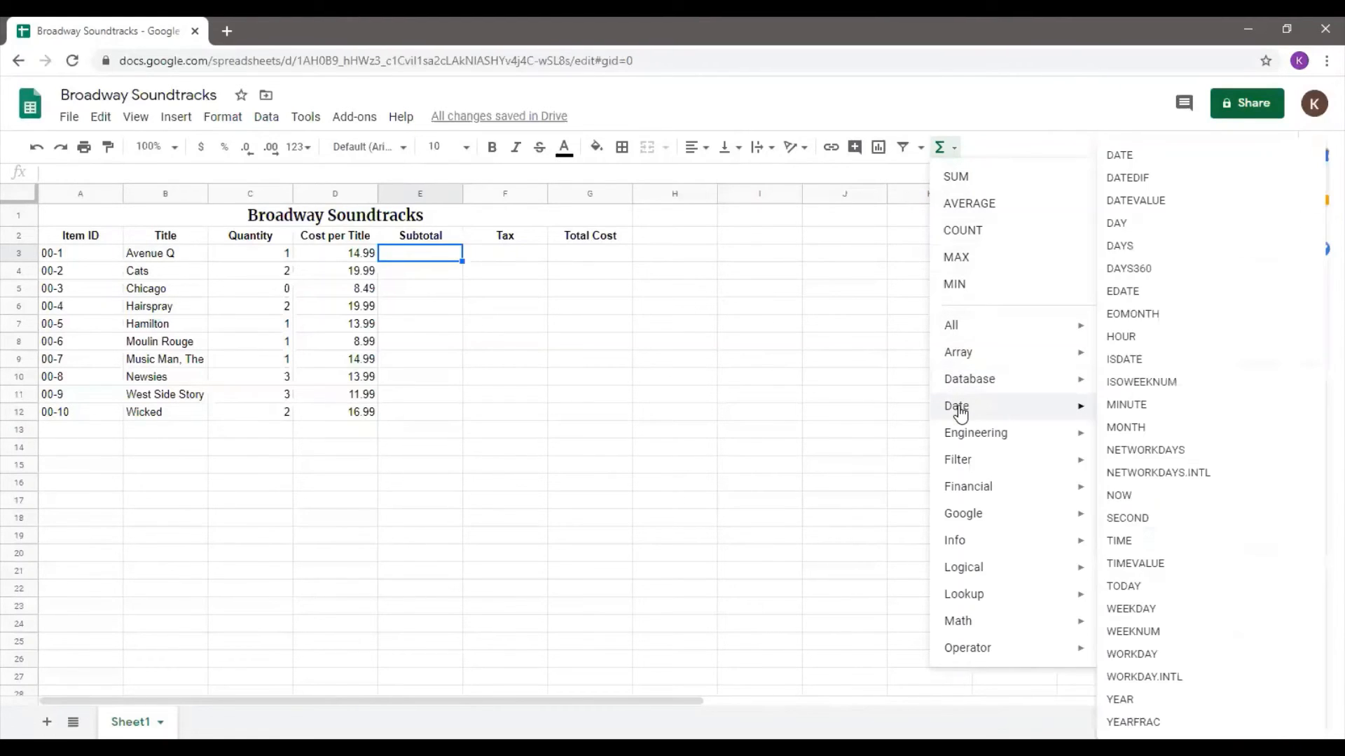
mouse_move(958, 442)
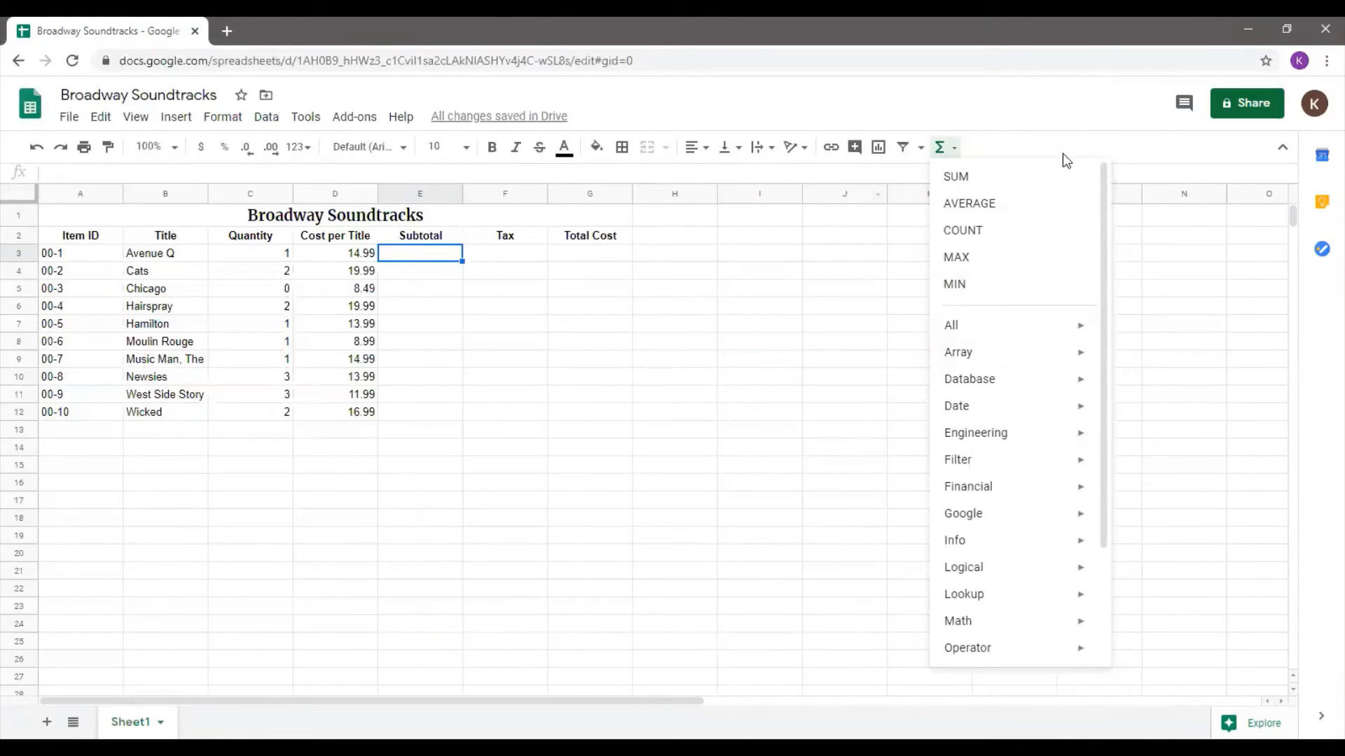
click(997, 149)
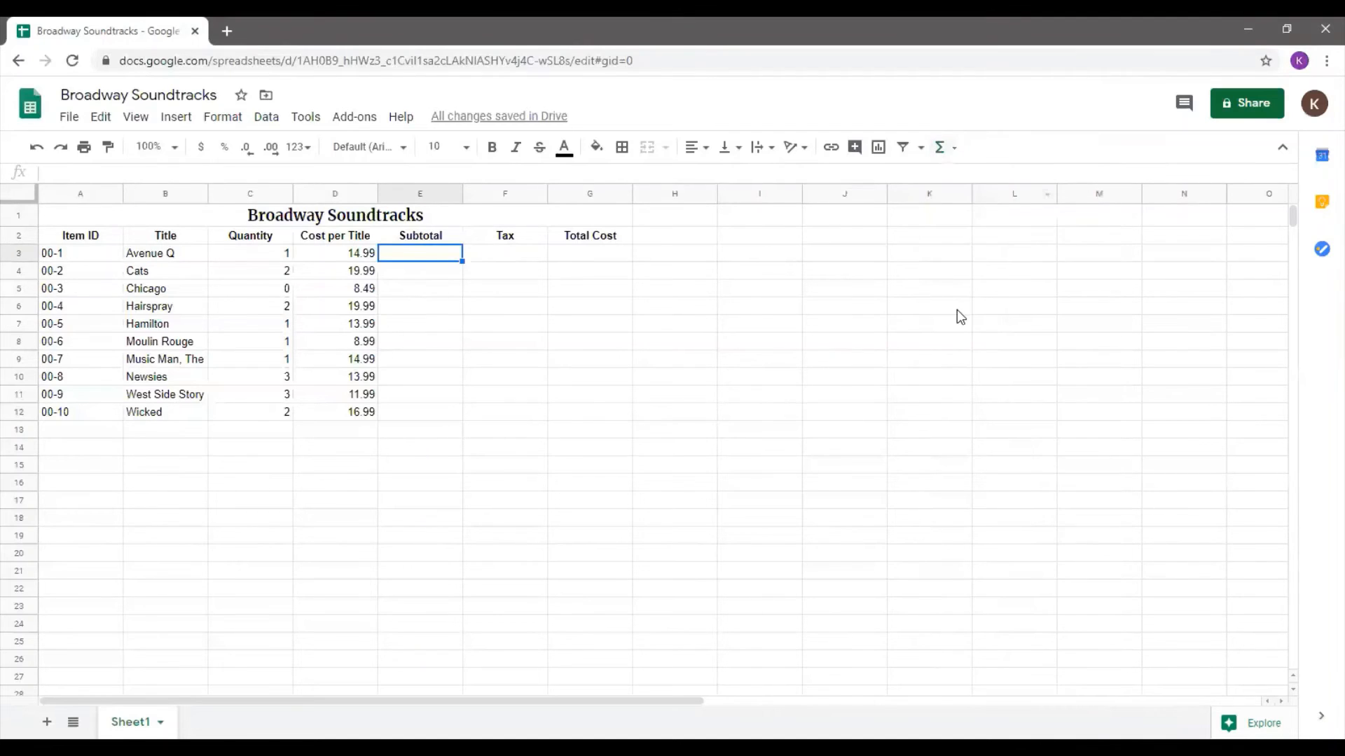
- Enter the formula =C3*D3 in Subtotal cell E3 to multiply Avenue Q's quantity by its cost per title
double_click(420, 256)
text(=)
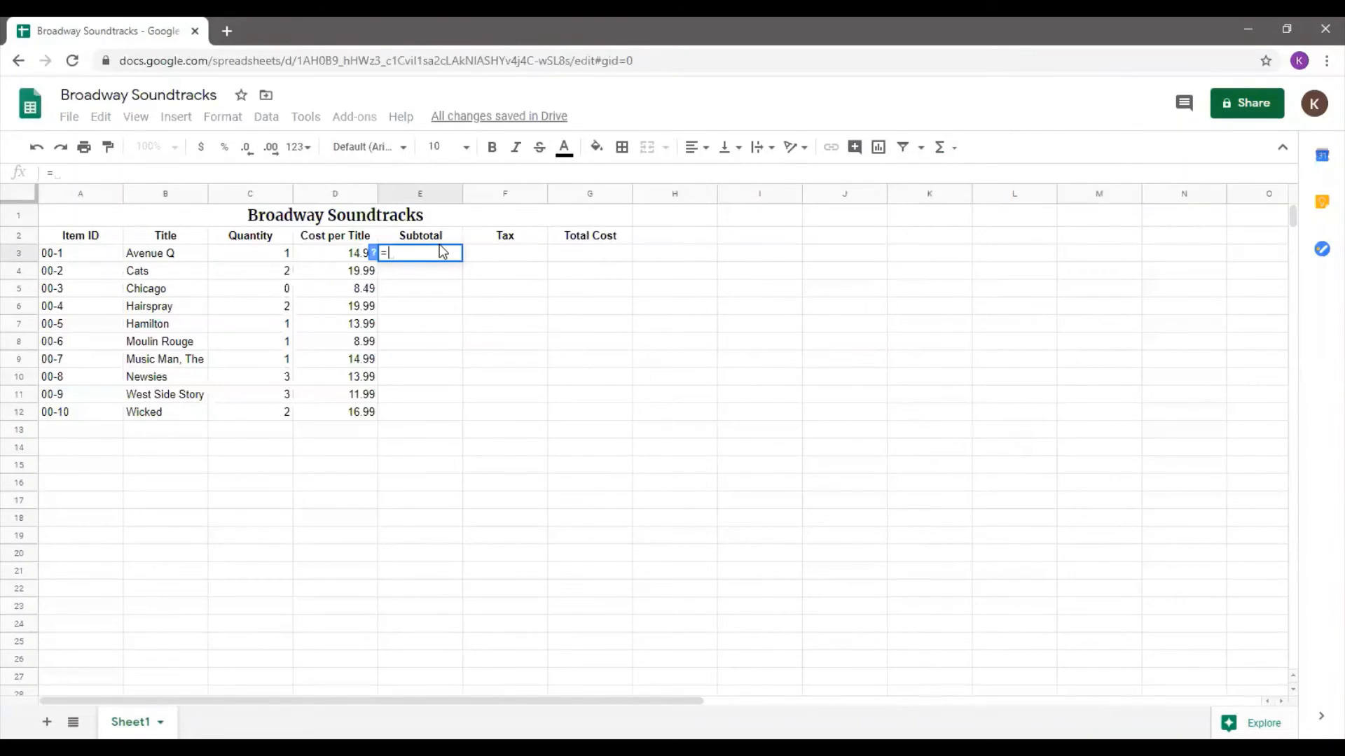
click(280, 263)
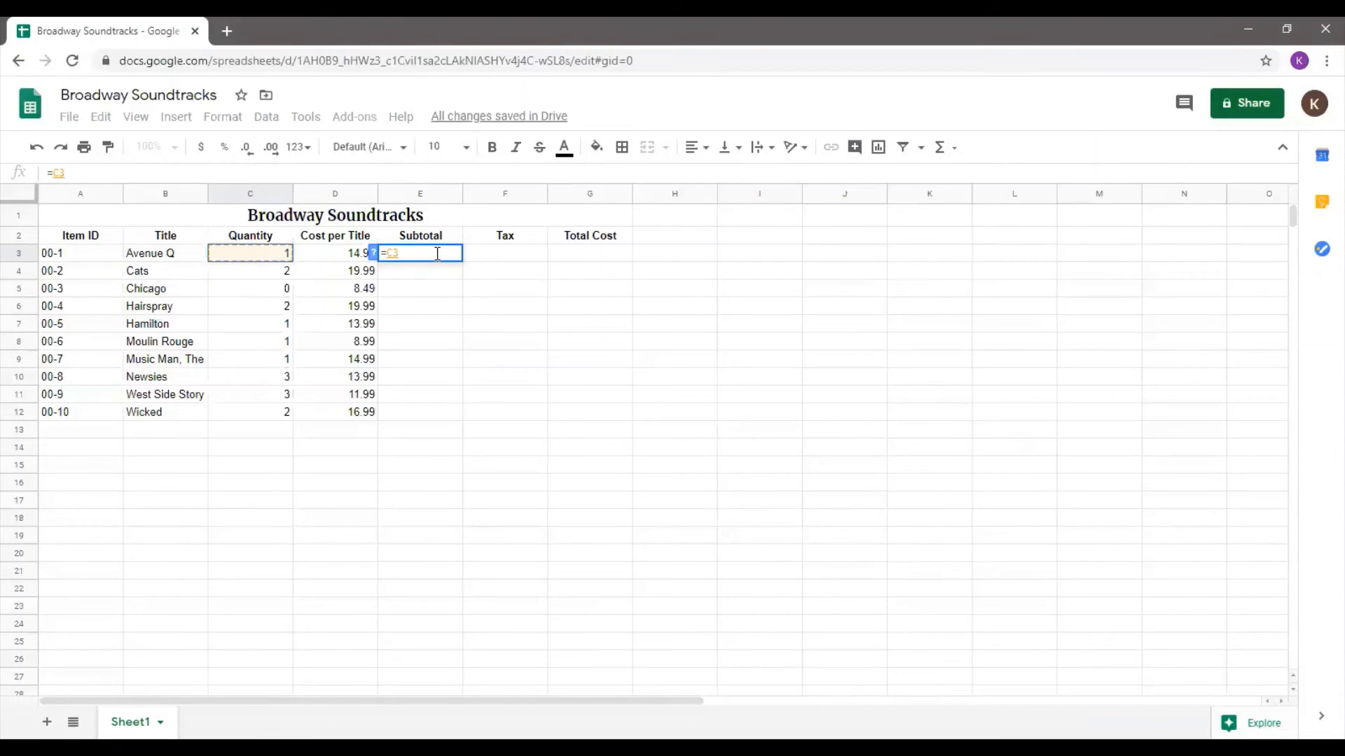
text(*)
click(341, 255)
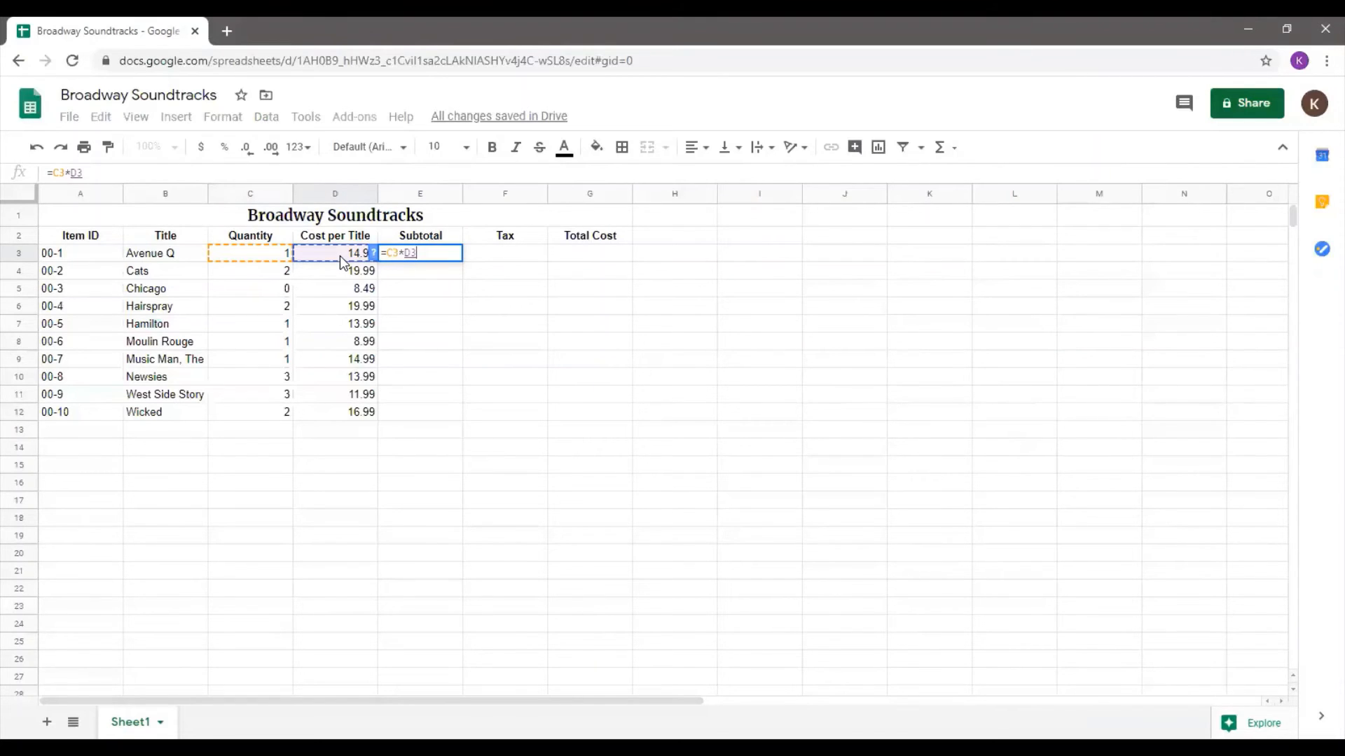
key(Return)
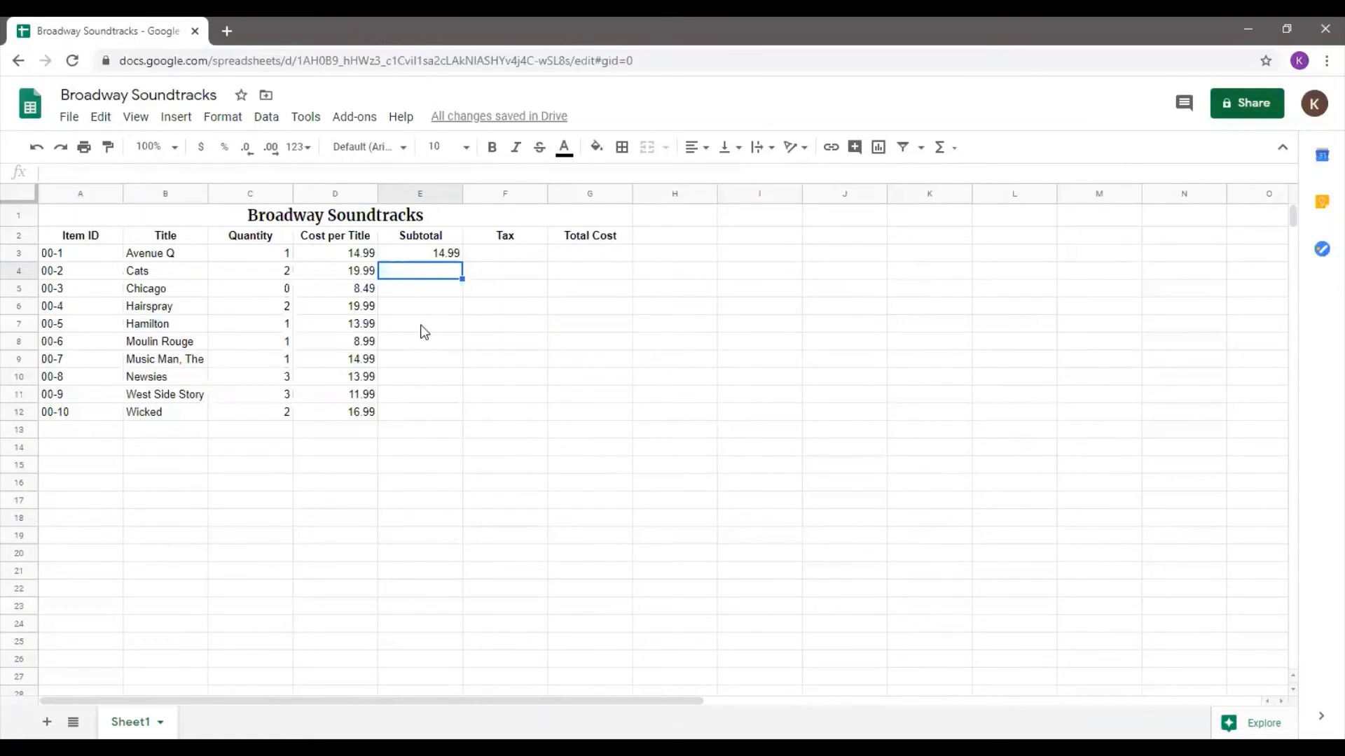
- Autofill the Subtotal formula from E3 down through E12
click(430, 256)
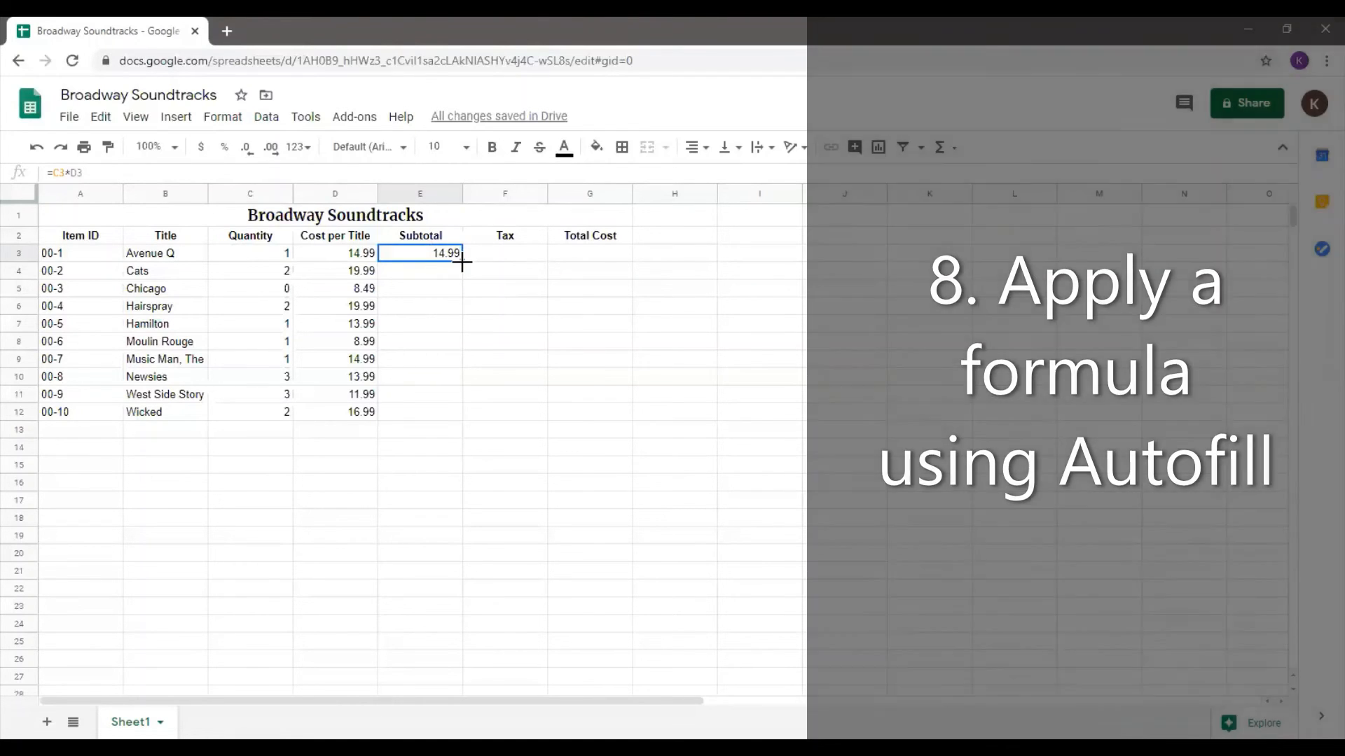
drag(462, 260, 462, 414)
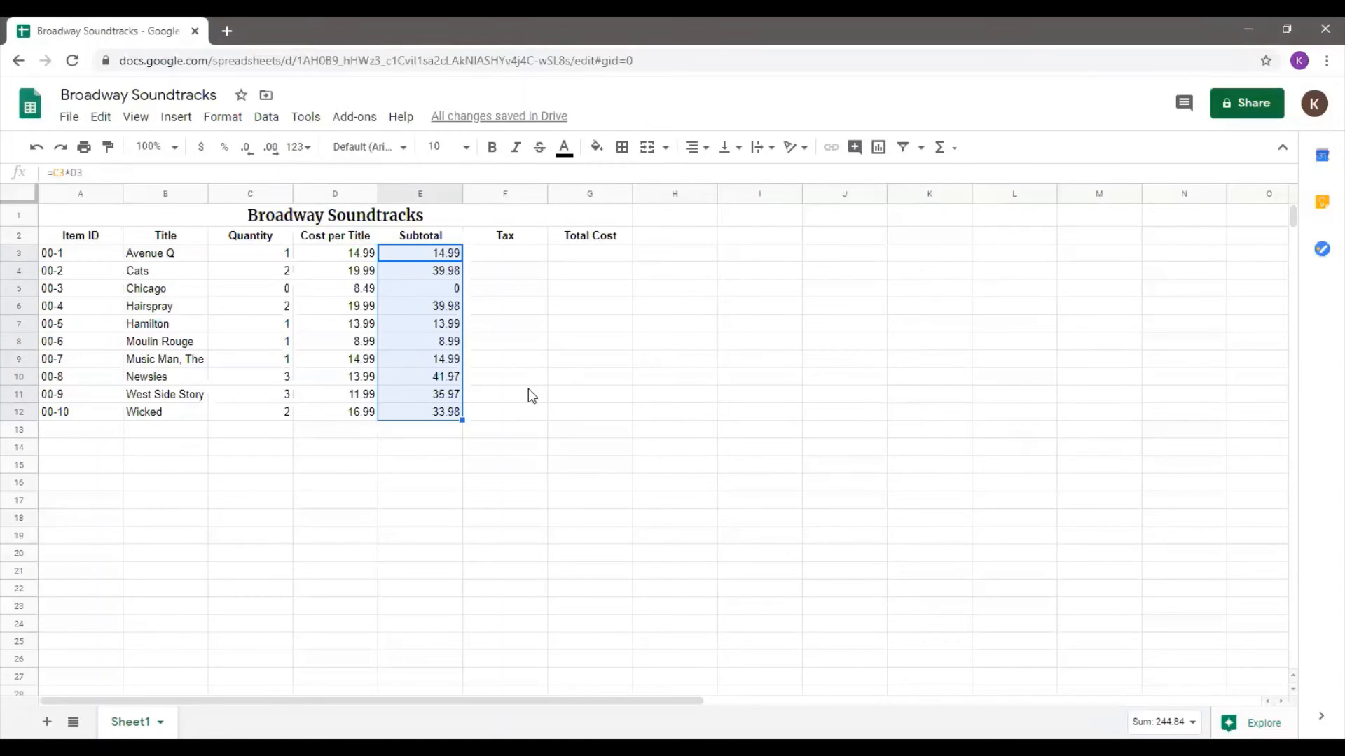
- Calculate 7% tax by entering =E3*7% in Tax cell F3 and autofilling the formula down through F12
click(508, 259)
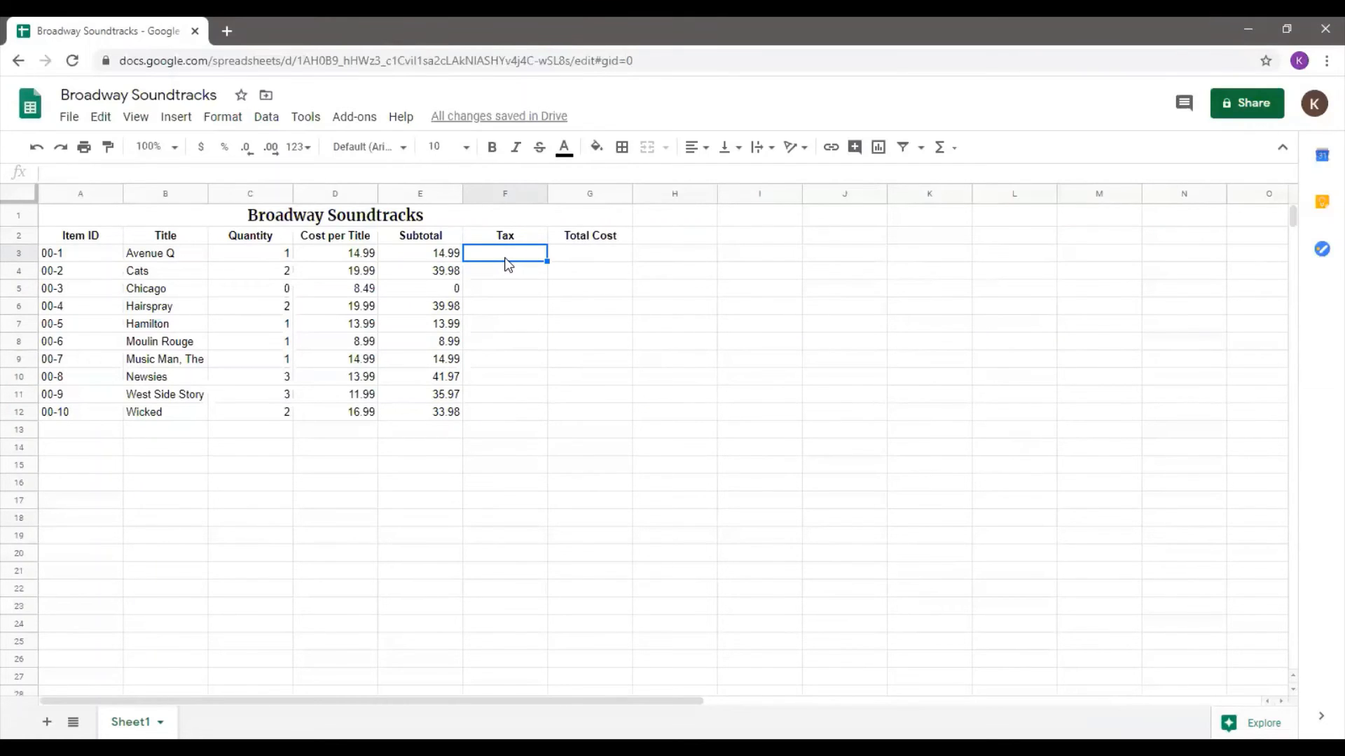
text(=)
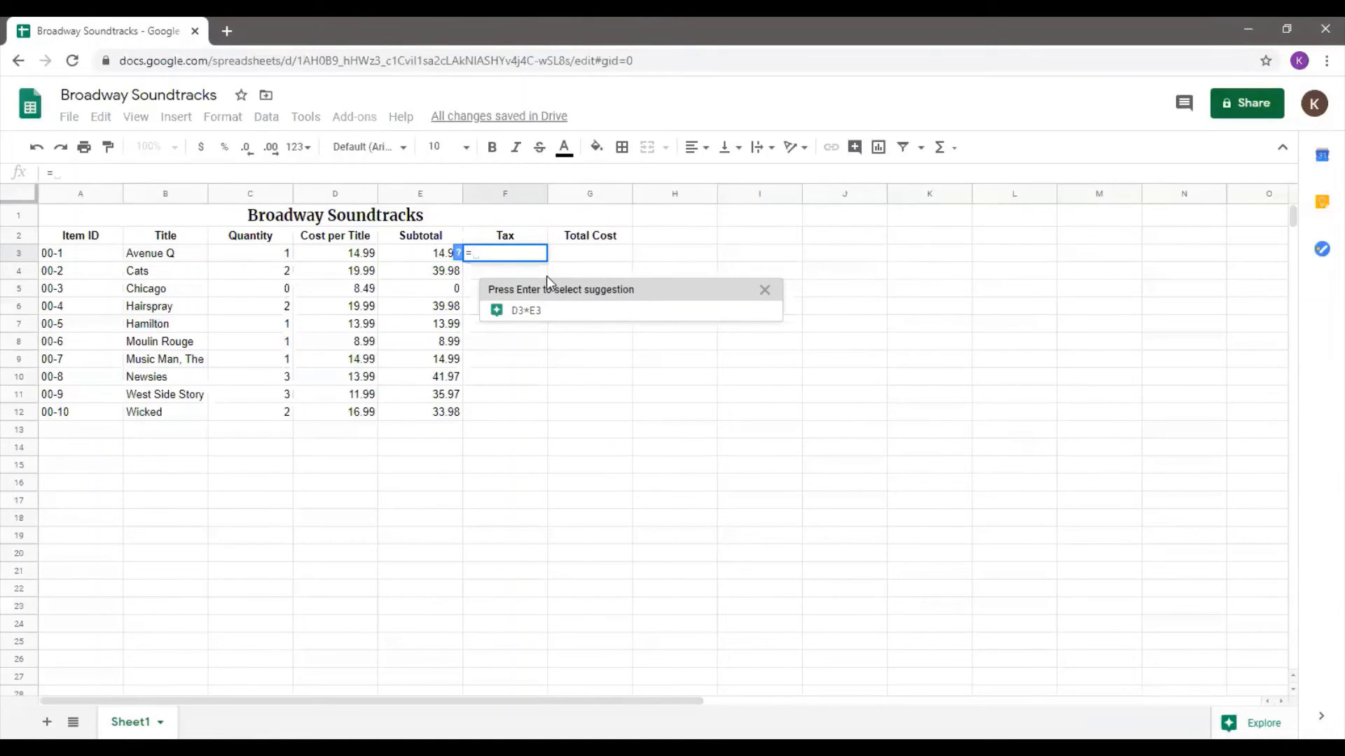
text(e3)
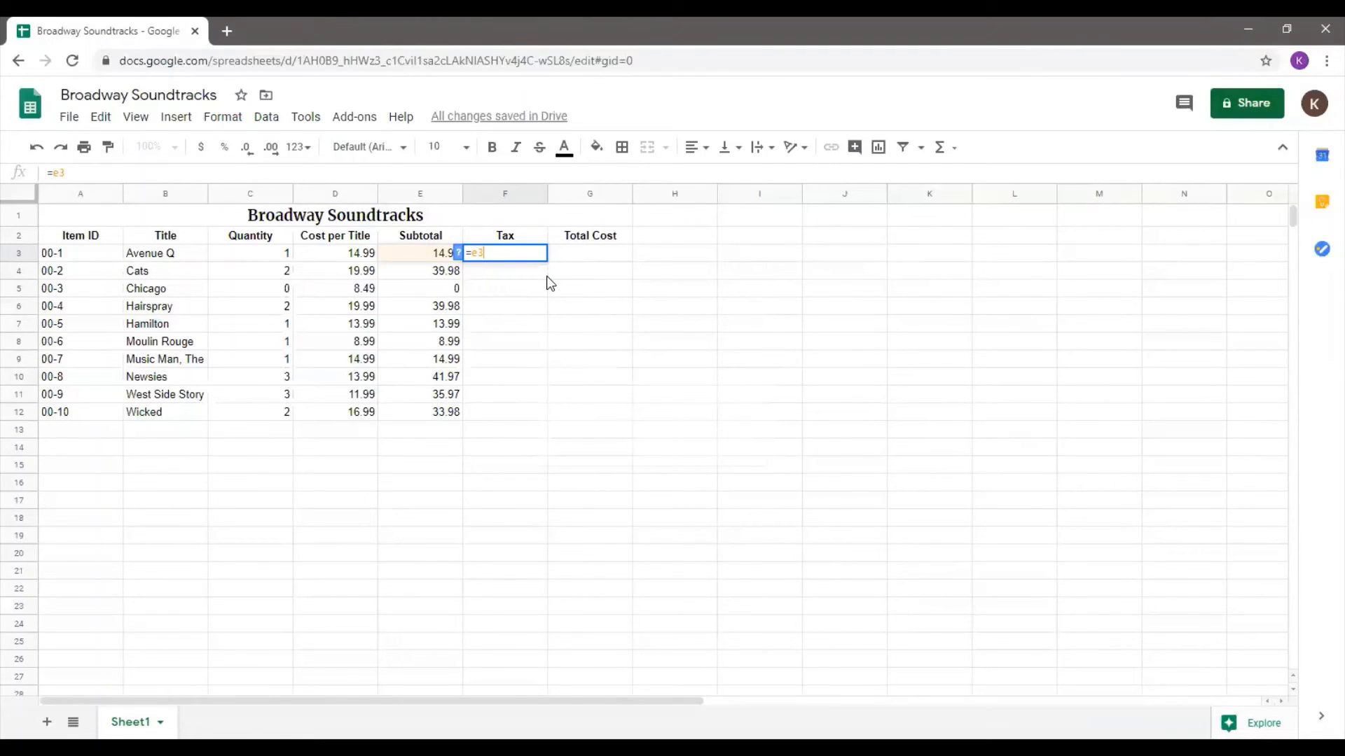
text(*)
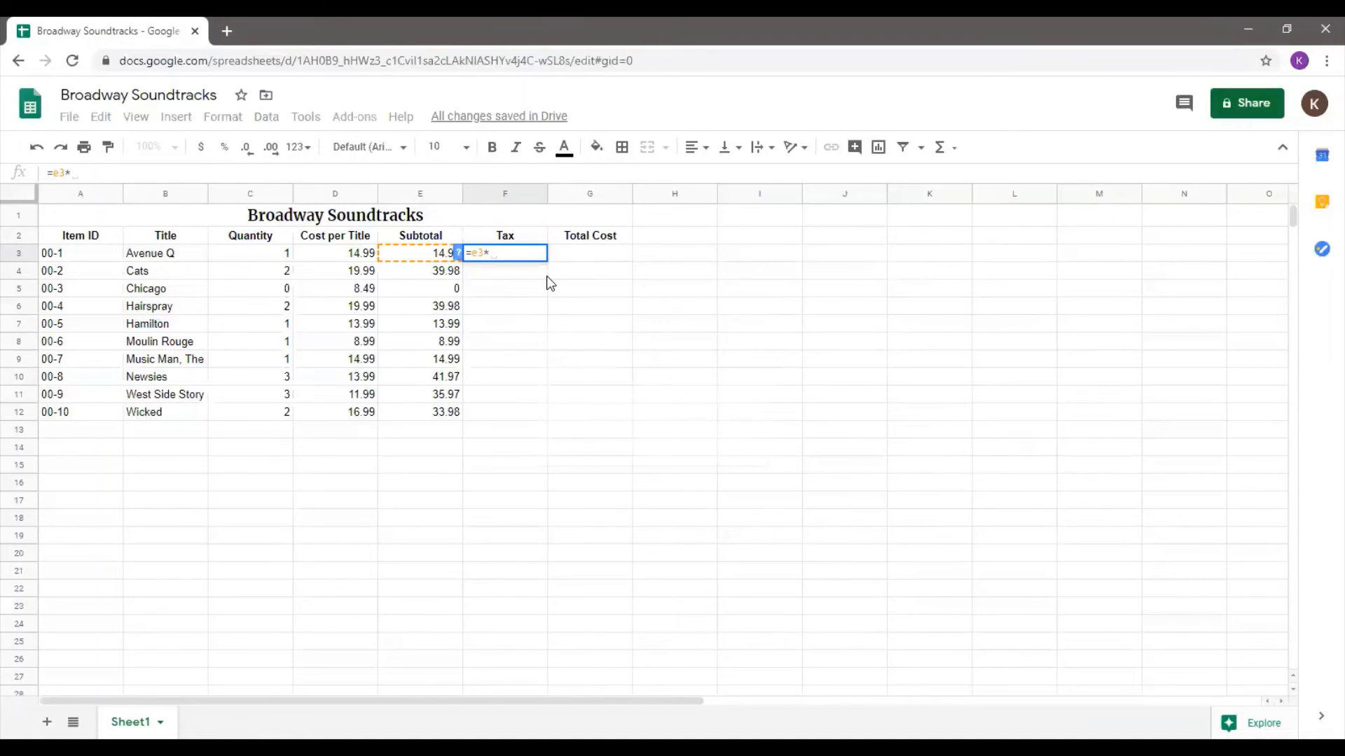
text(7)
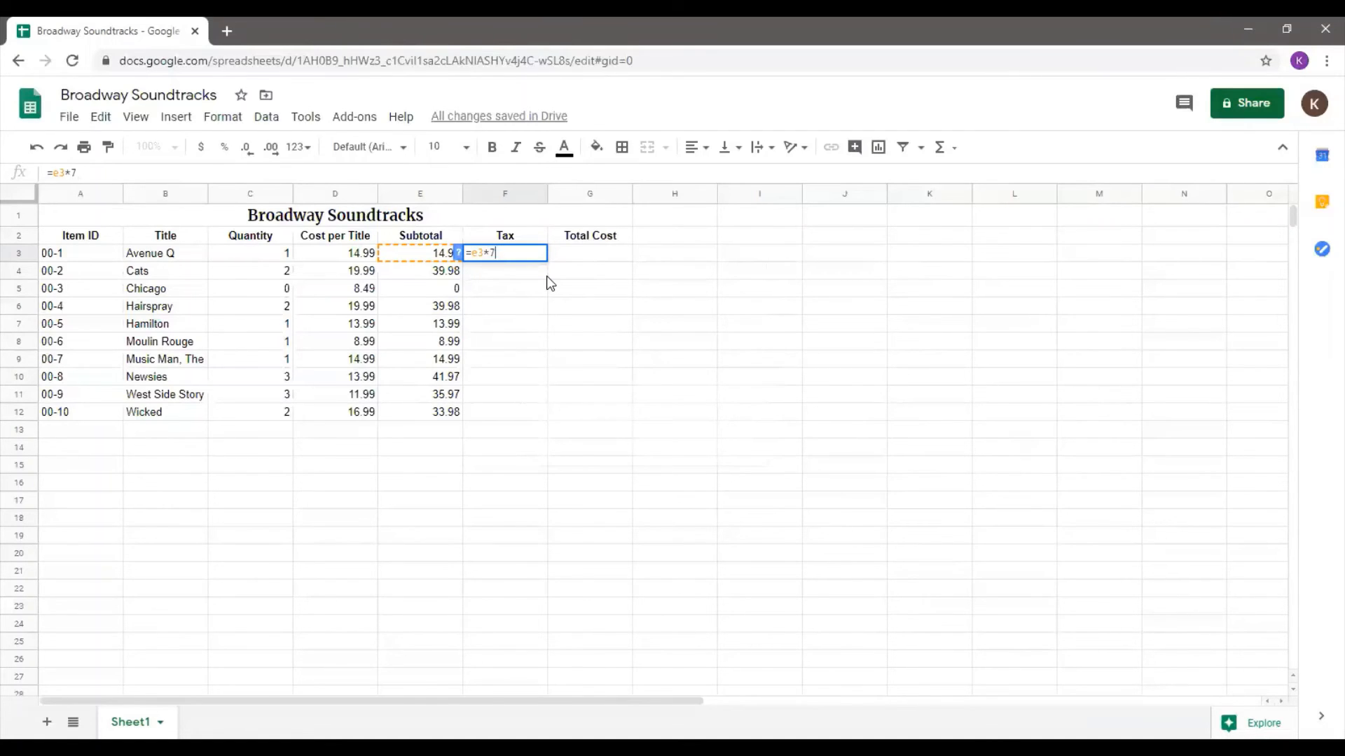
text(%)
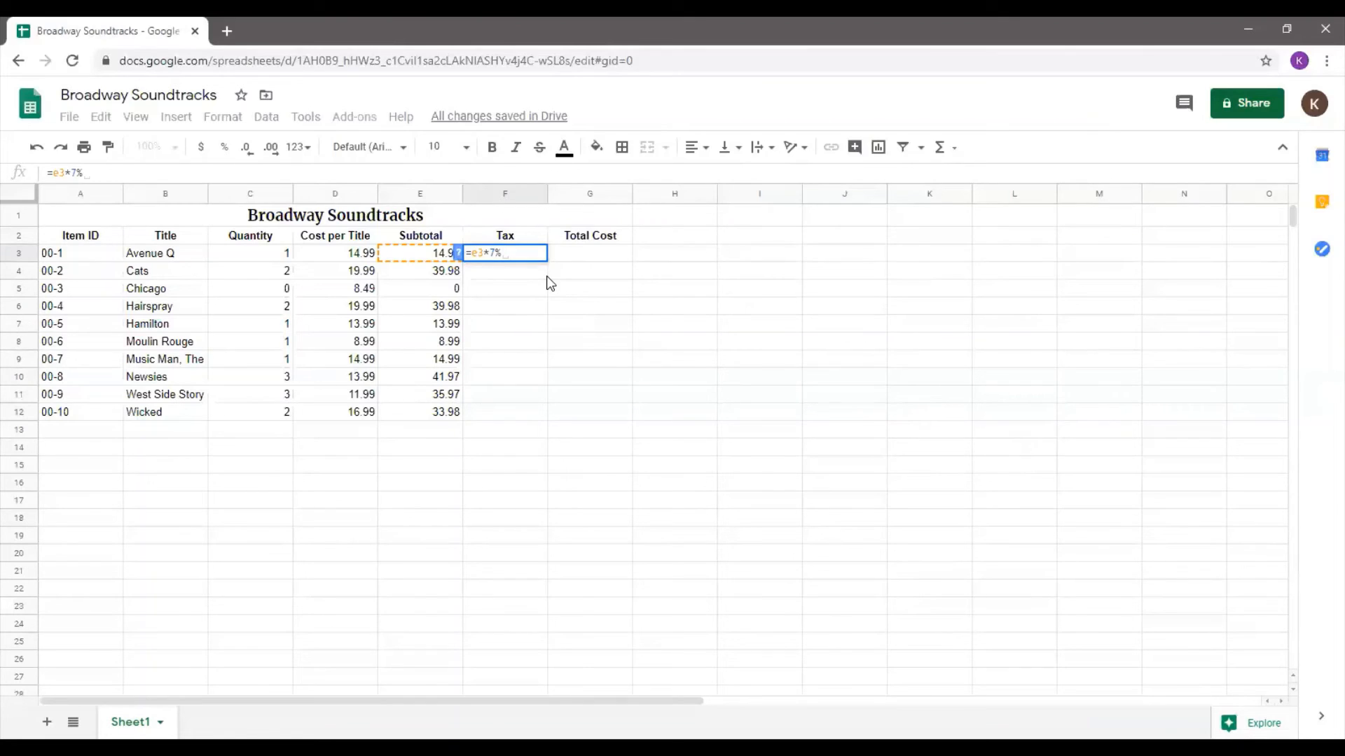
key(Return)
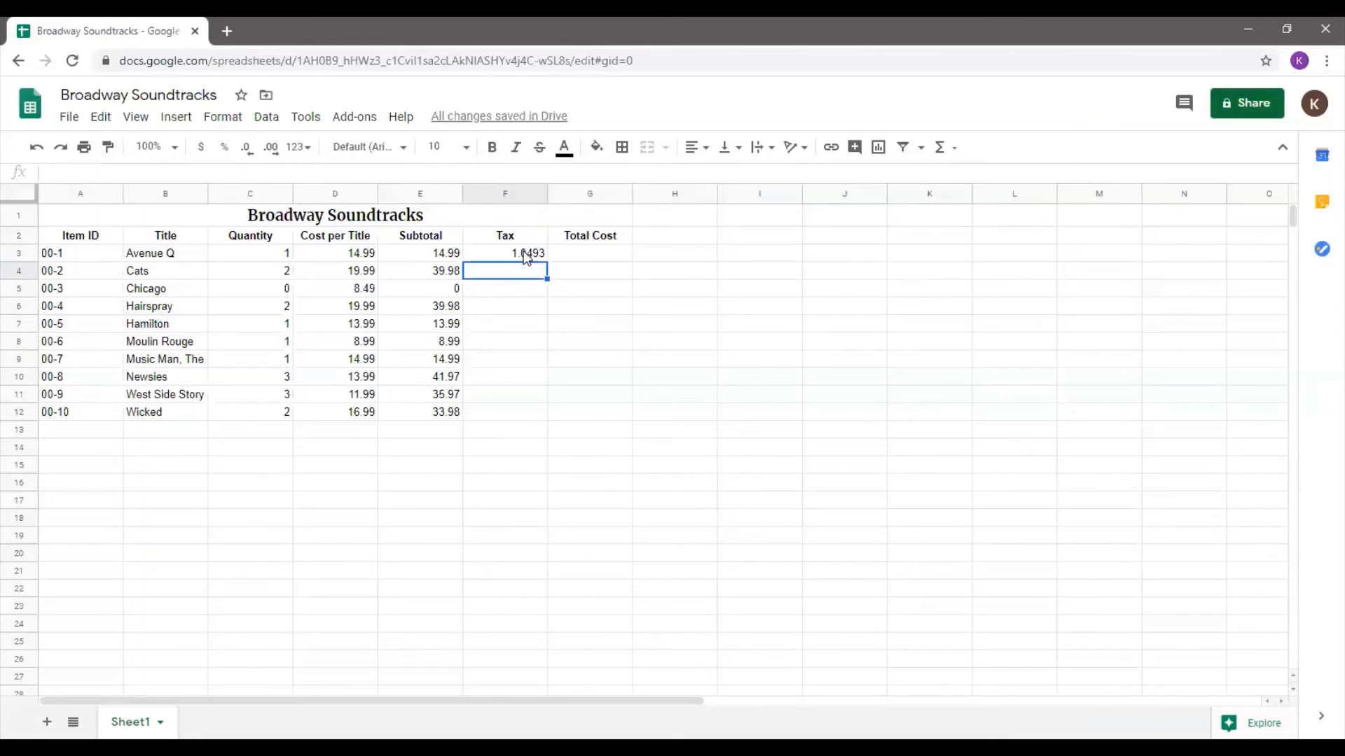
click(527, 258)
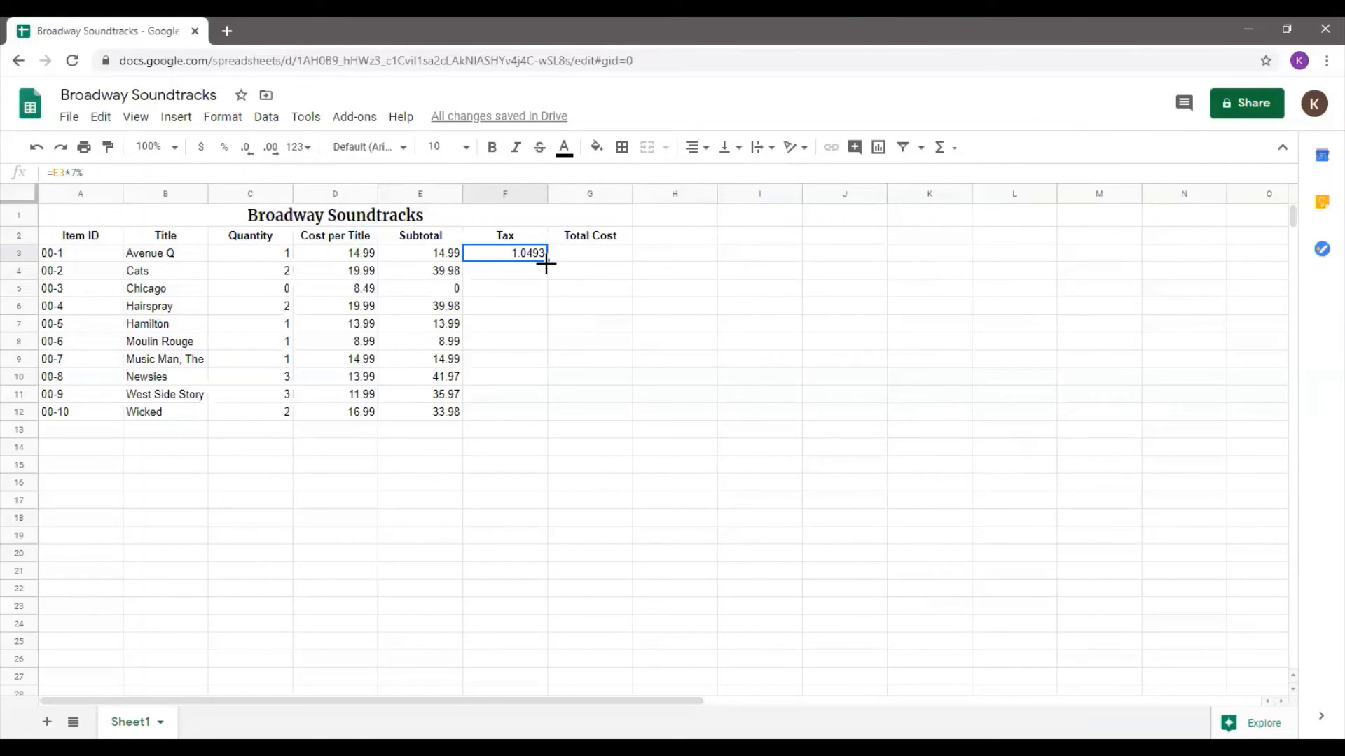
drag(546, 263, 550, 417)
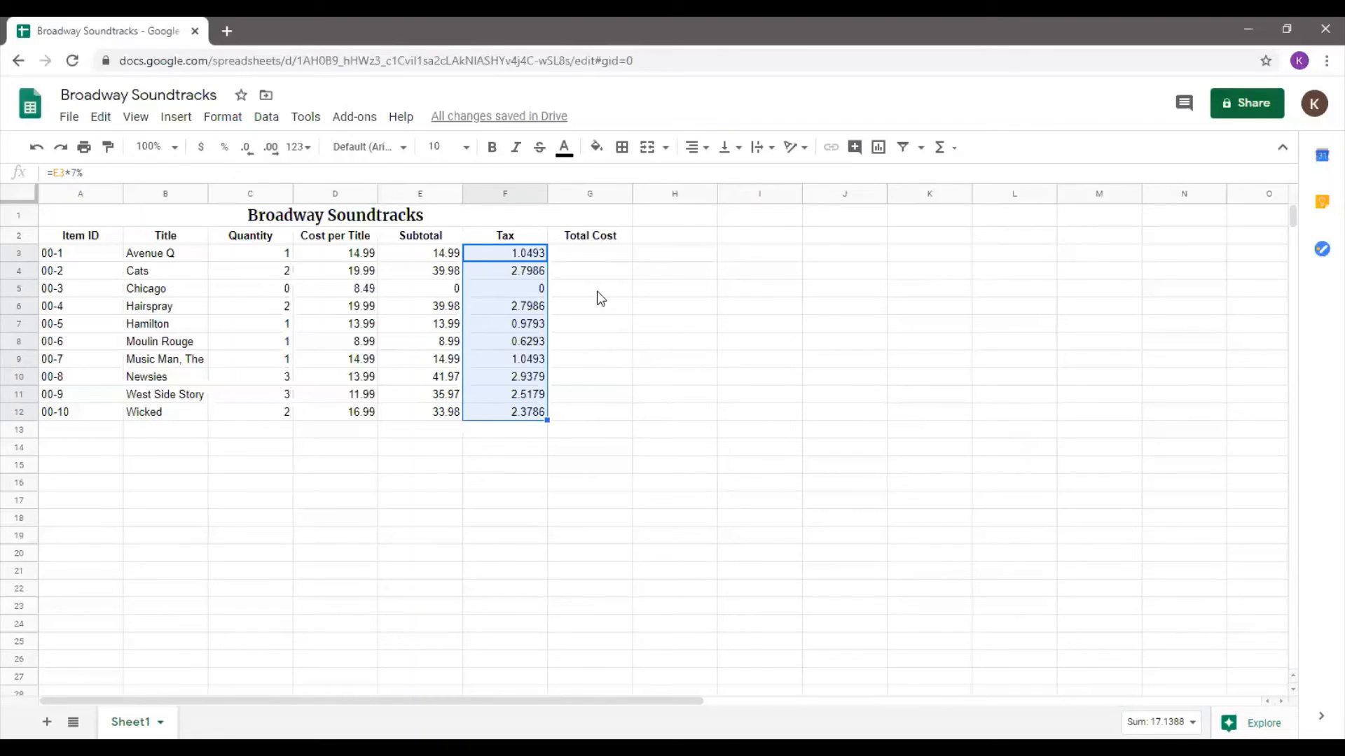
- Try the addition formula =E3+F3 in Total Cost cell G3 for Avenue Q and undo the entry
click(602, 260)
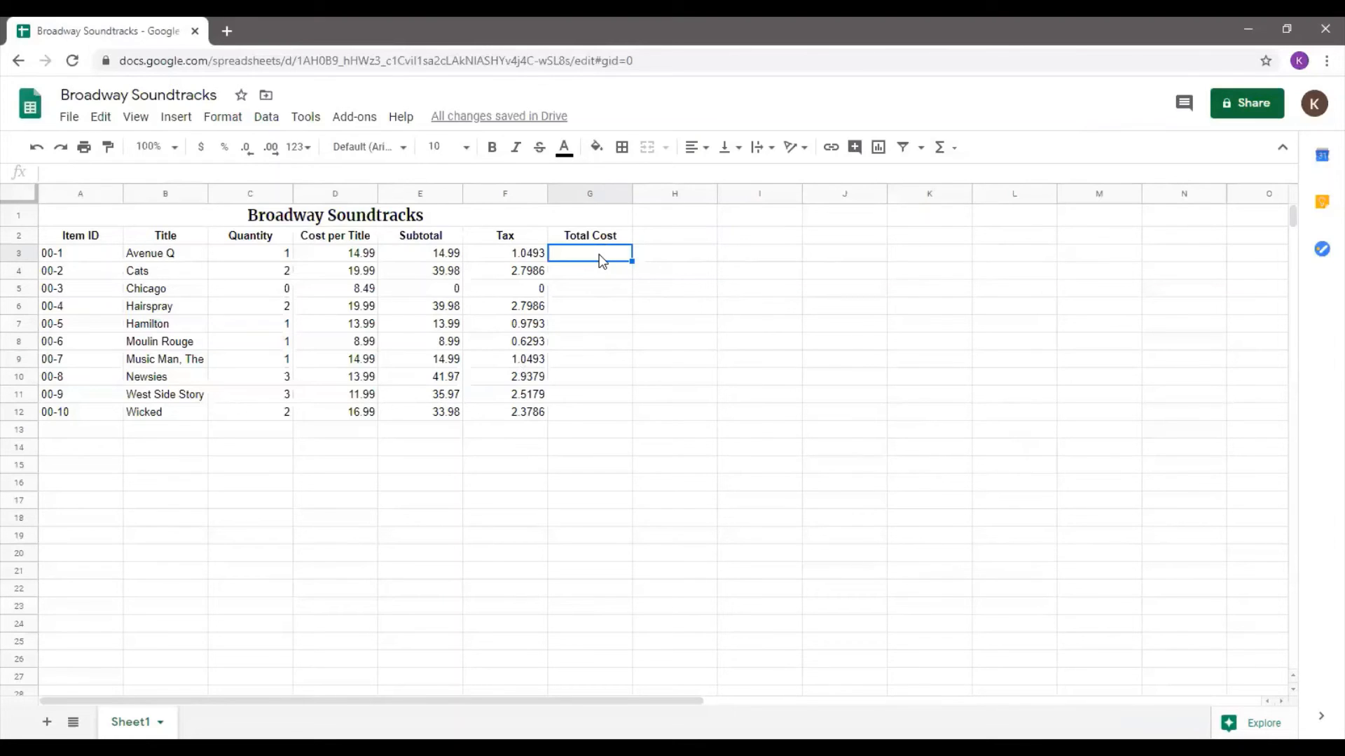
text(=)
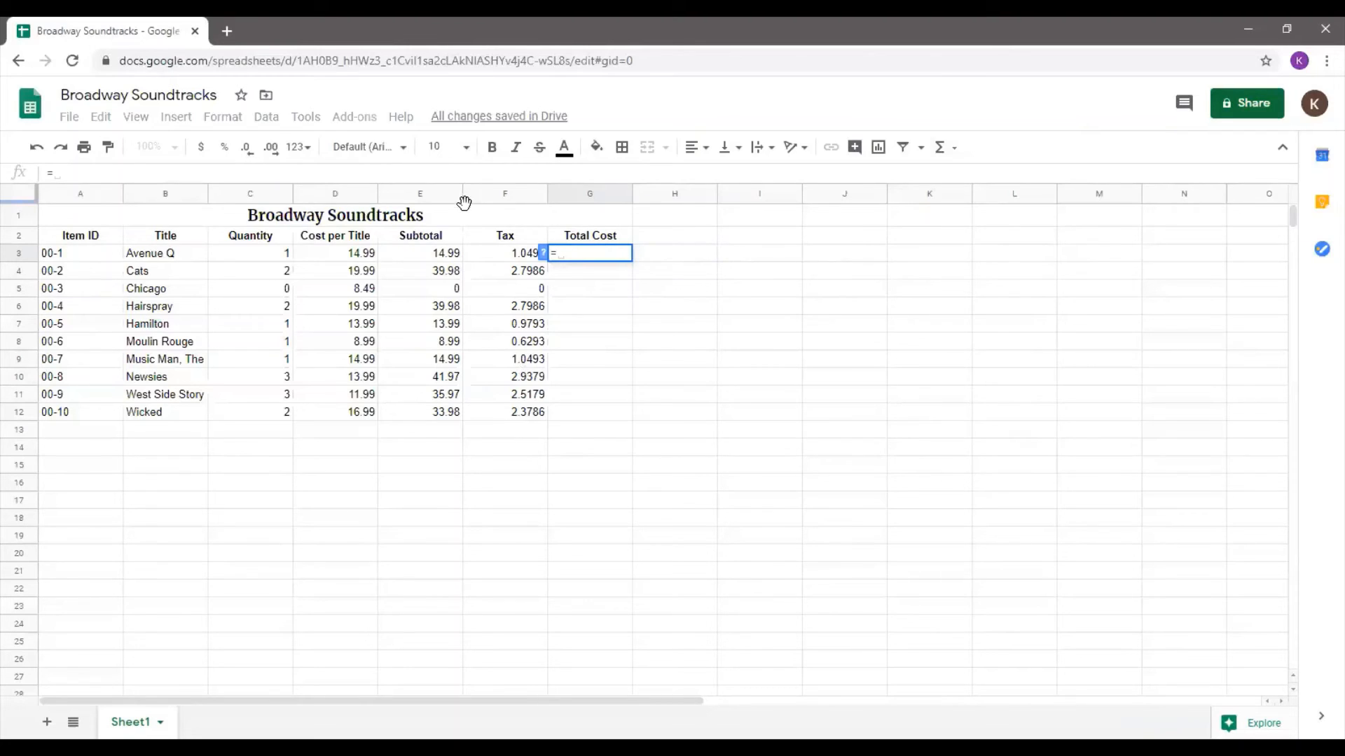
click(449, 254)
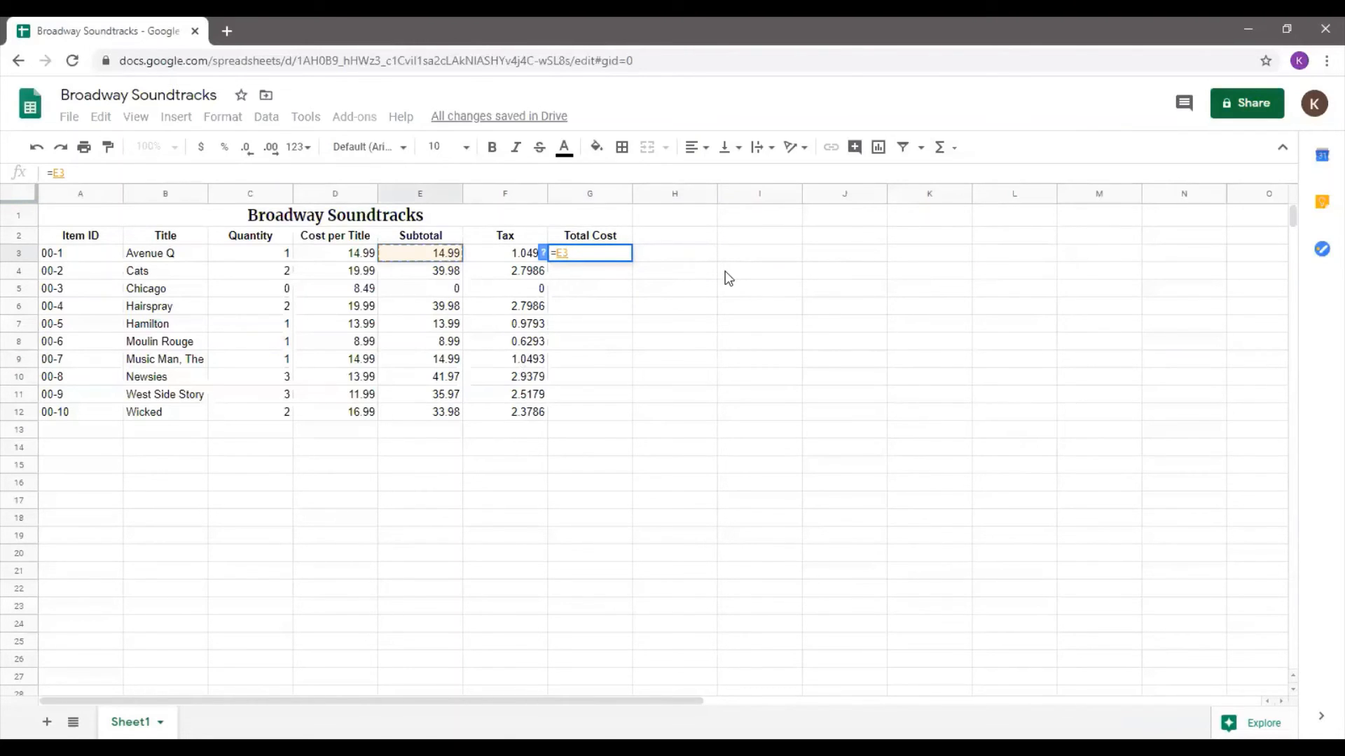
text(+)
click(509, 254)
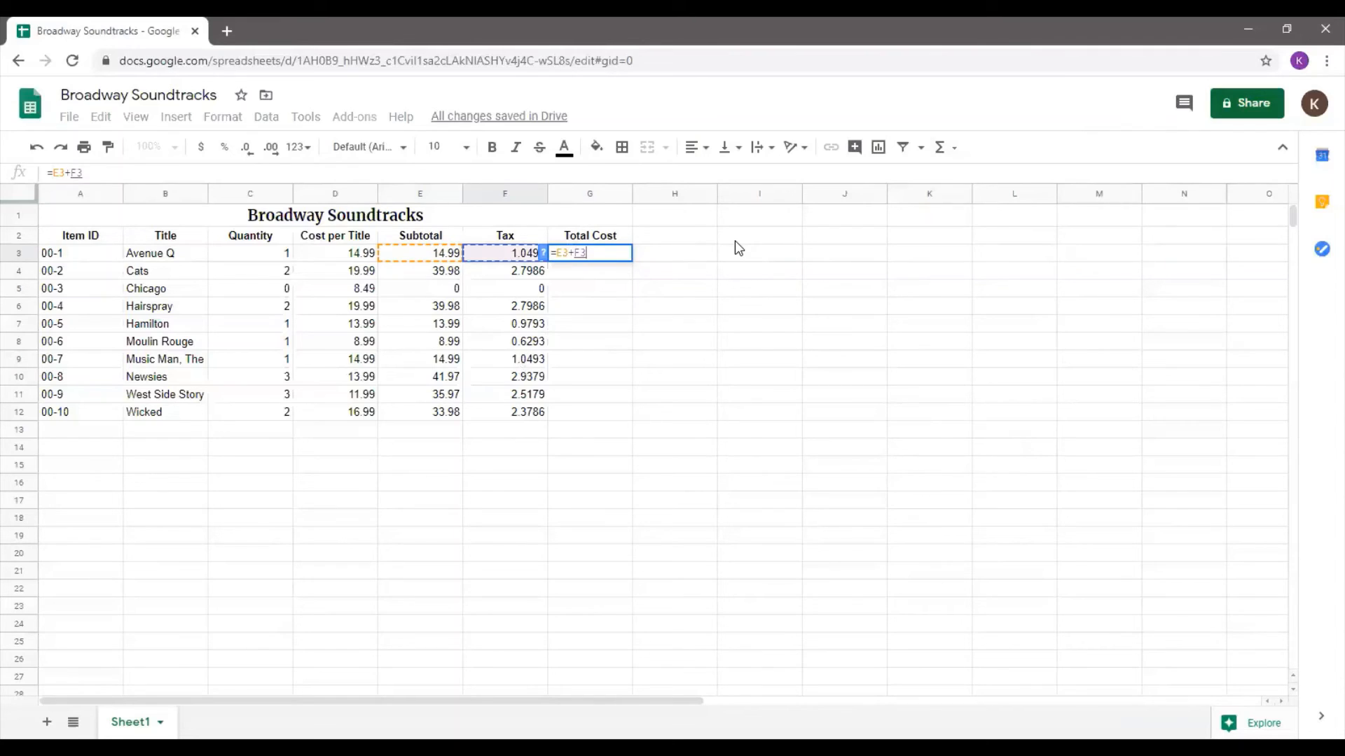
key(Return)
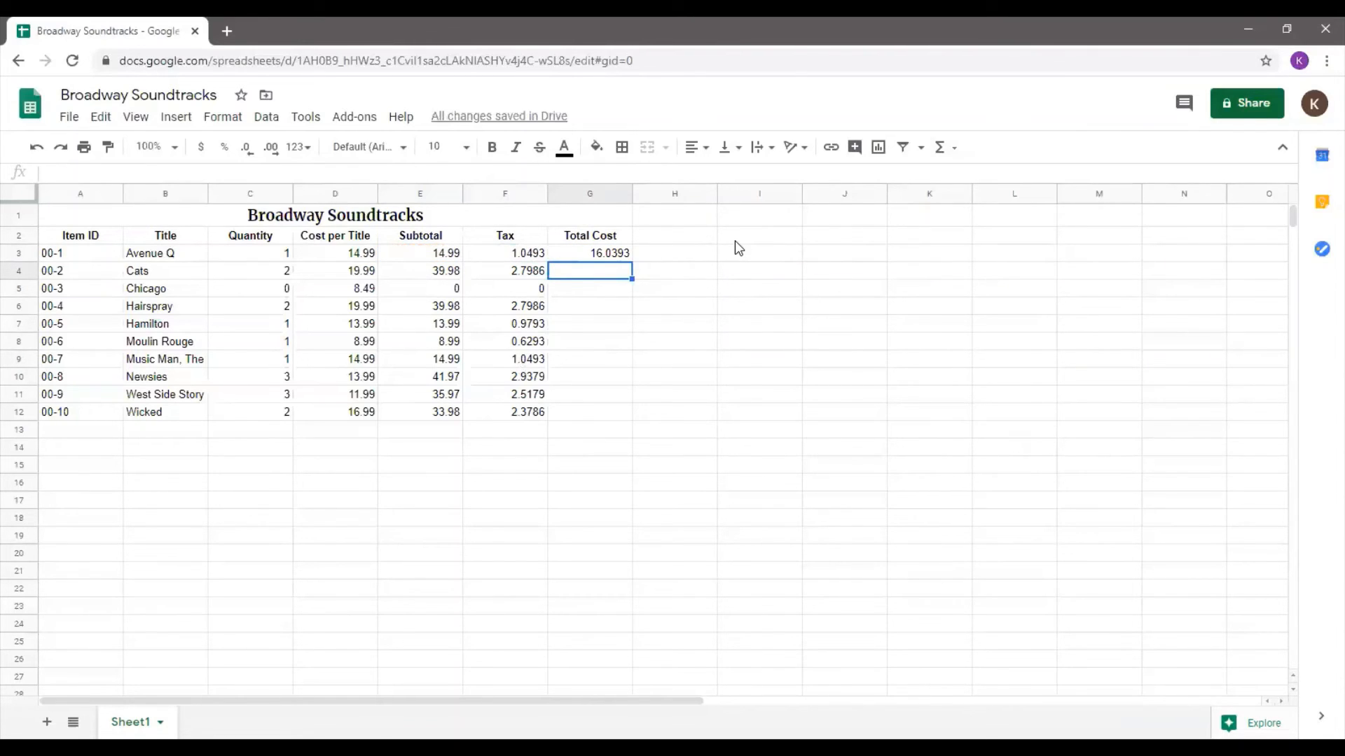
click(39, 148)
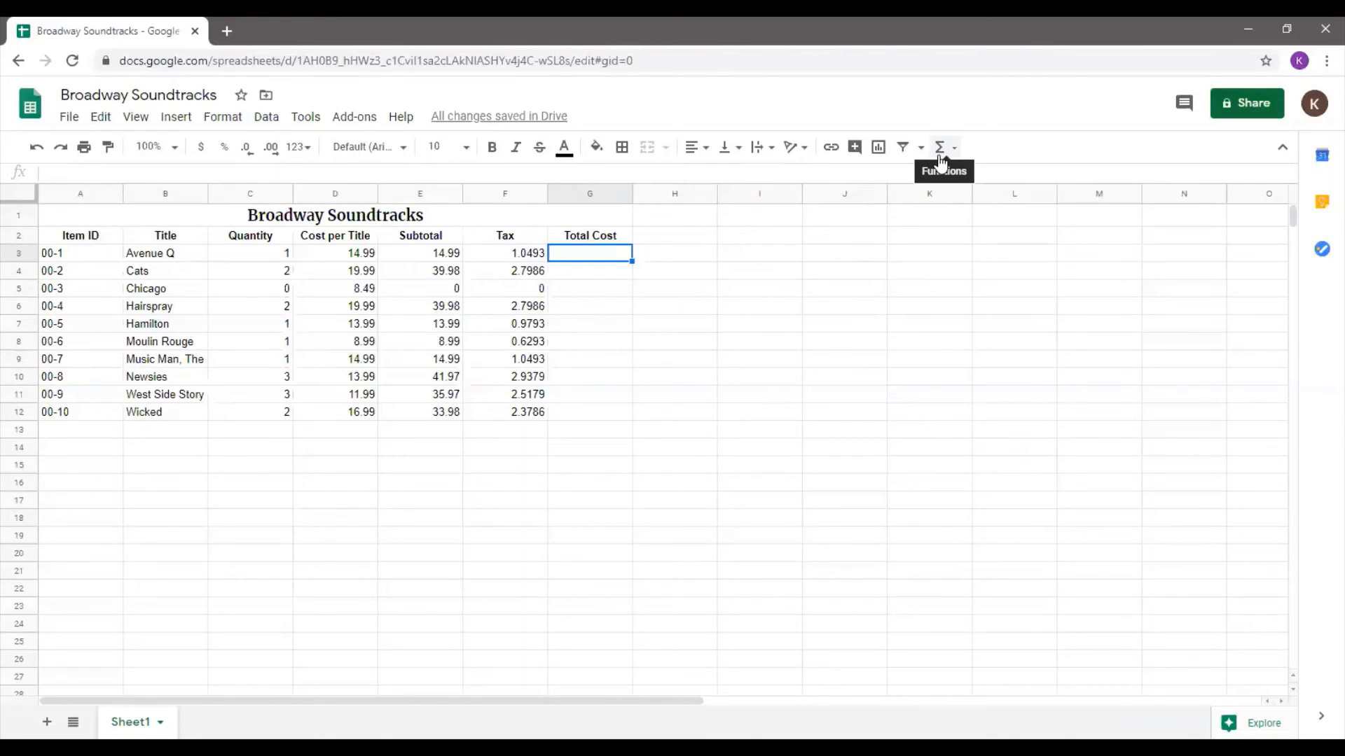
- Add Avenue Q's subtotal and tax in G3 with the built-in SUM function over E3:F3 and autofill the formula down through G12
click(419, 256)
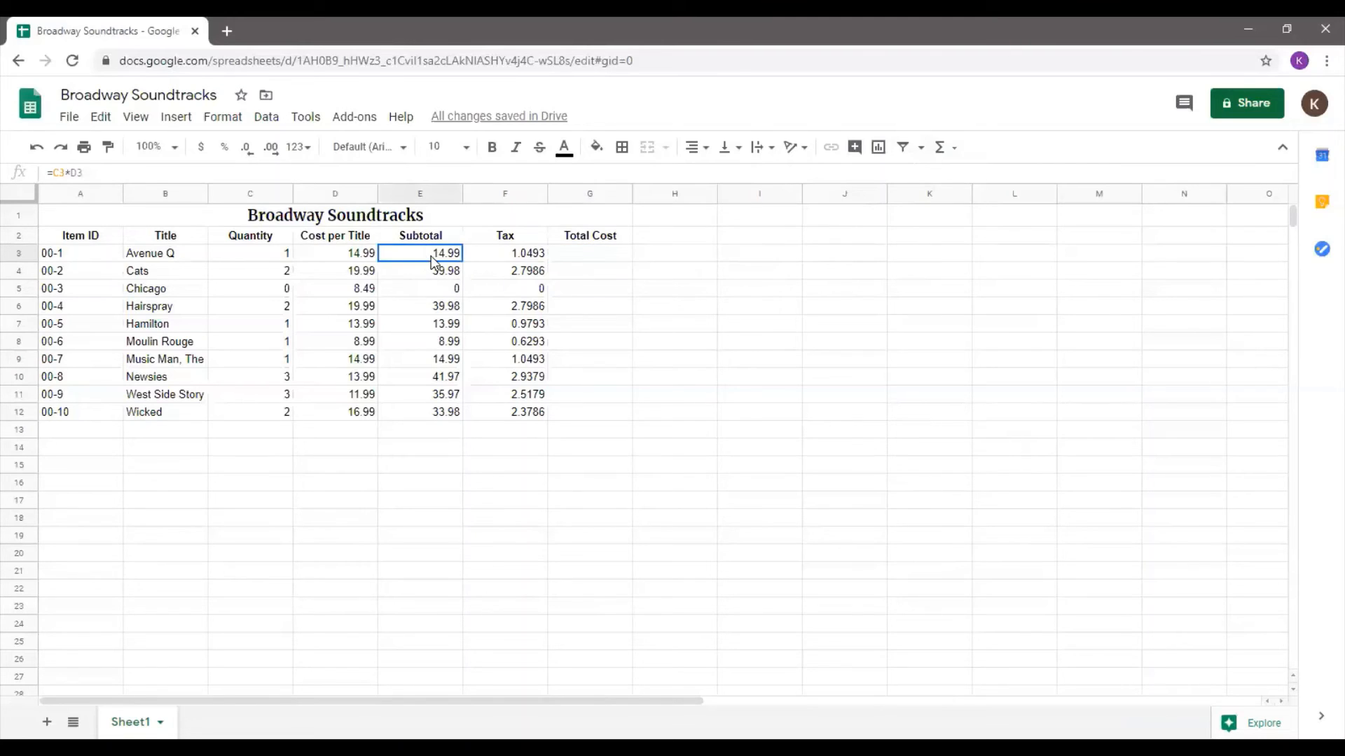
drag(419, 255, 518, 258)
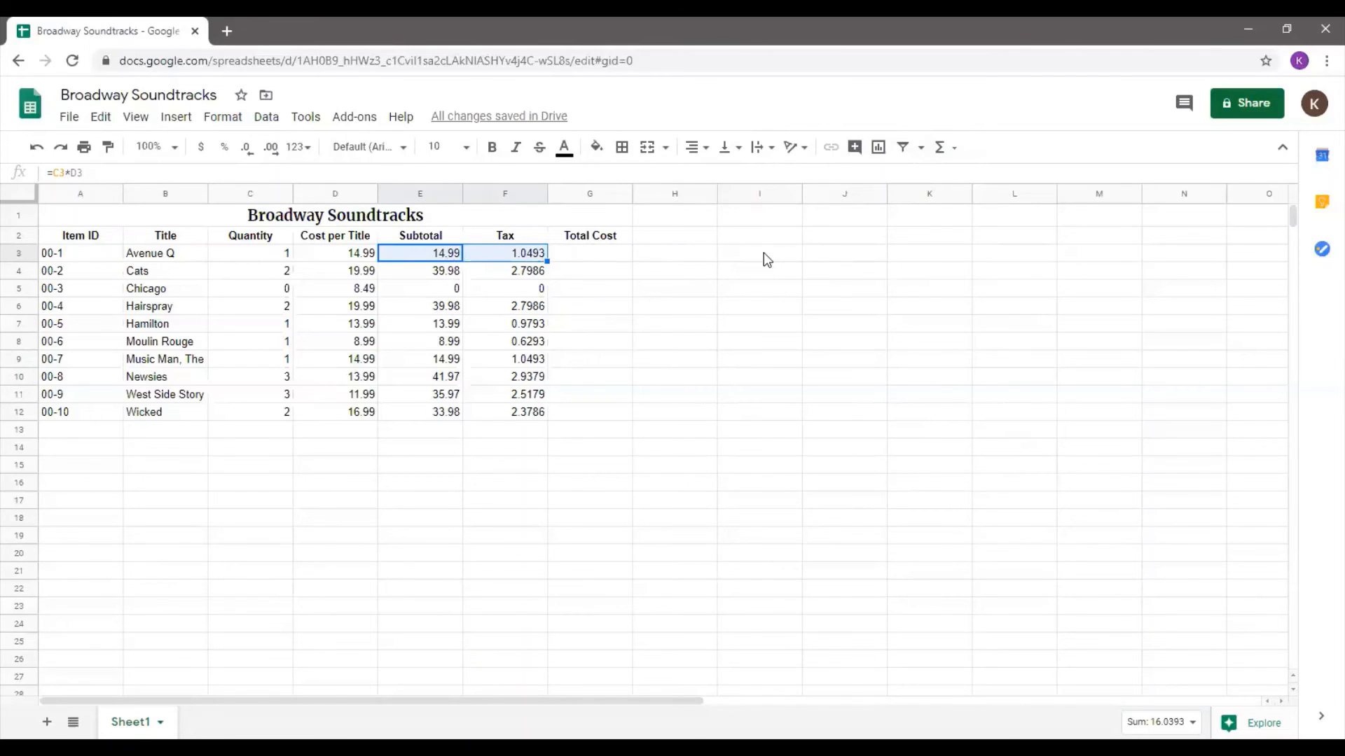
click(954, 154)
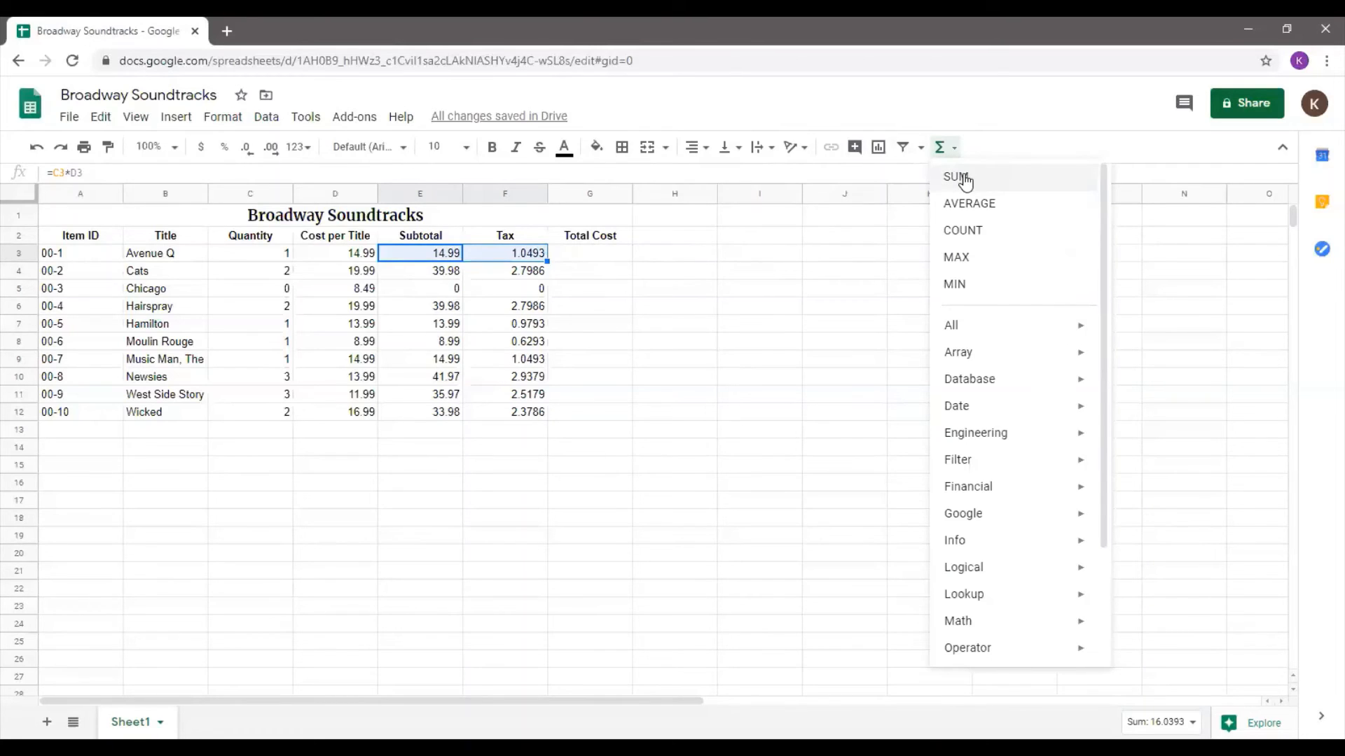
click(964, 179)
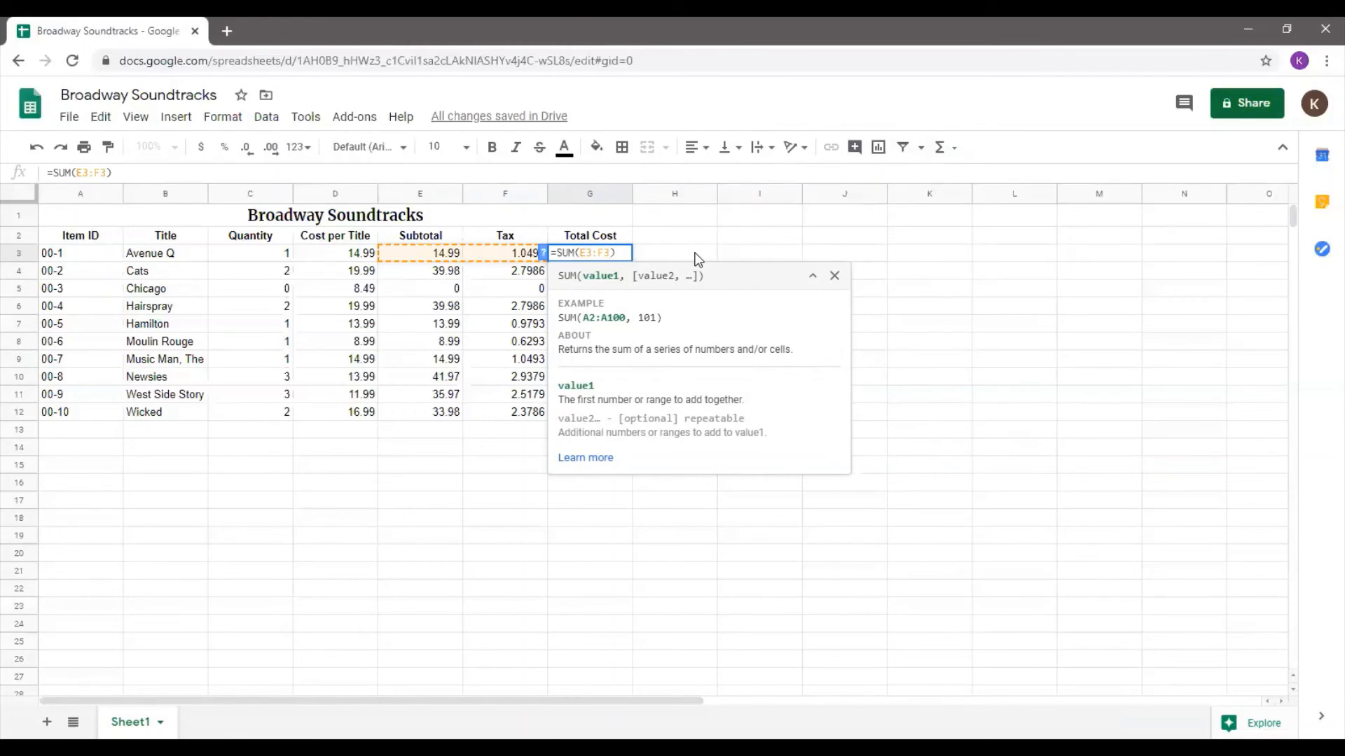
key(Return)
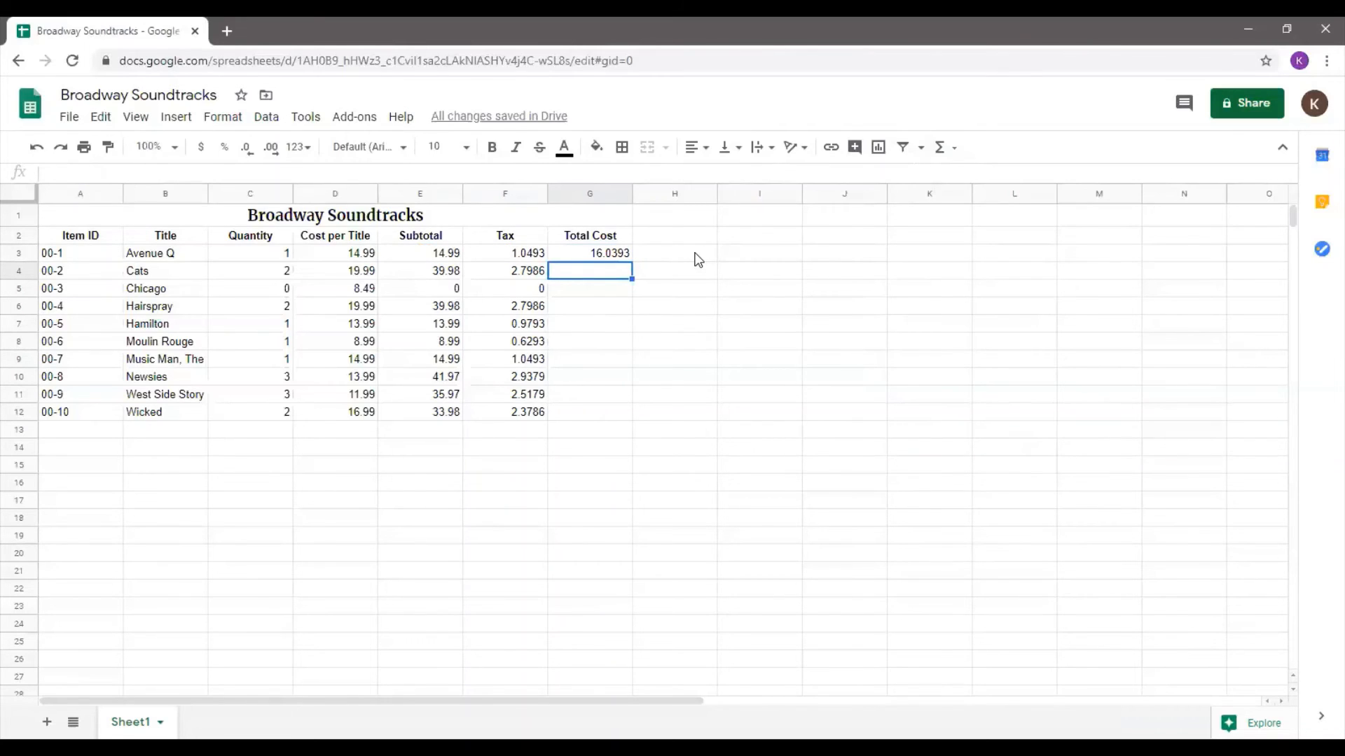
click(610, 257)
drag(633, 259, 623, 418)
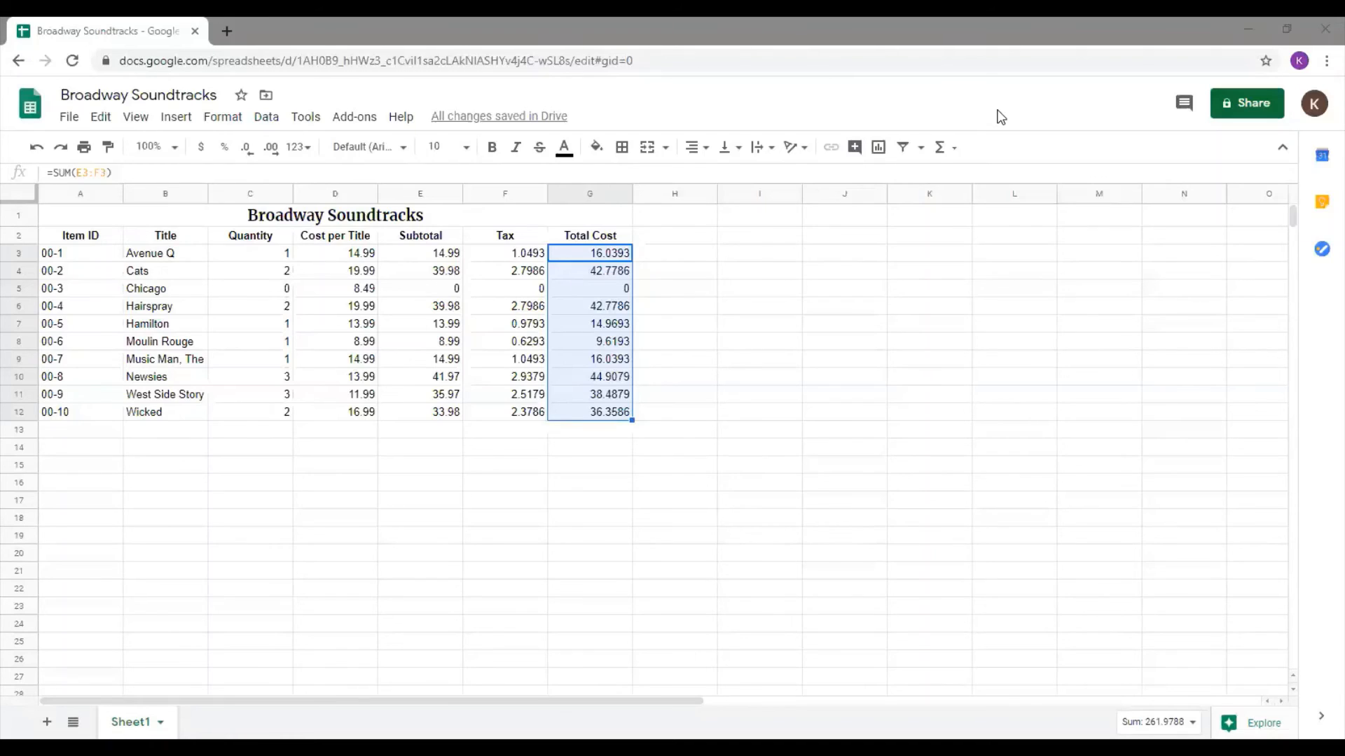
- Format the amounts in D3:G12, from Cost per Title to Total Cost, with the two-decimal Currency number format
click(339, 254)
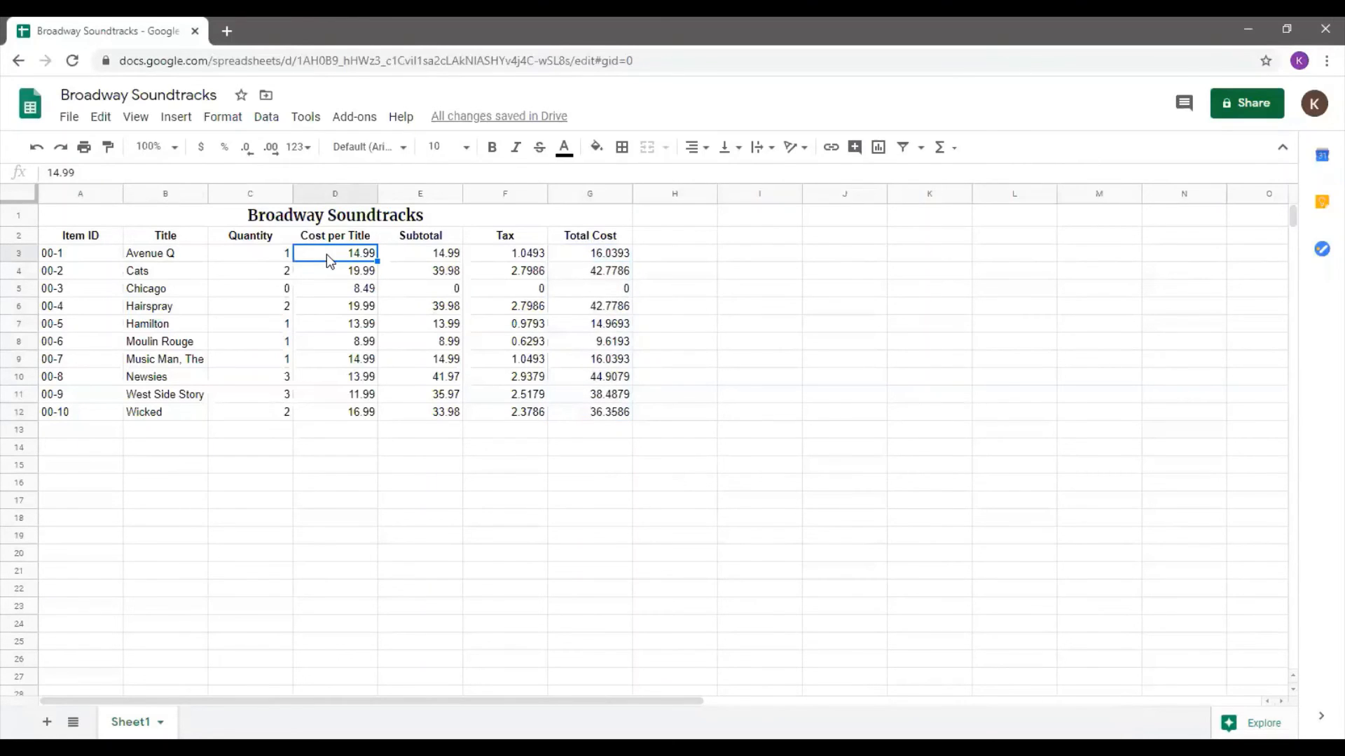
drag(357, 258, 614, 412)
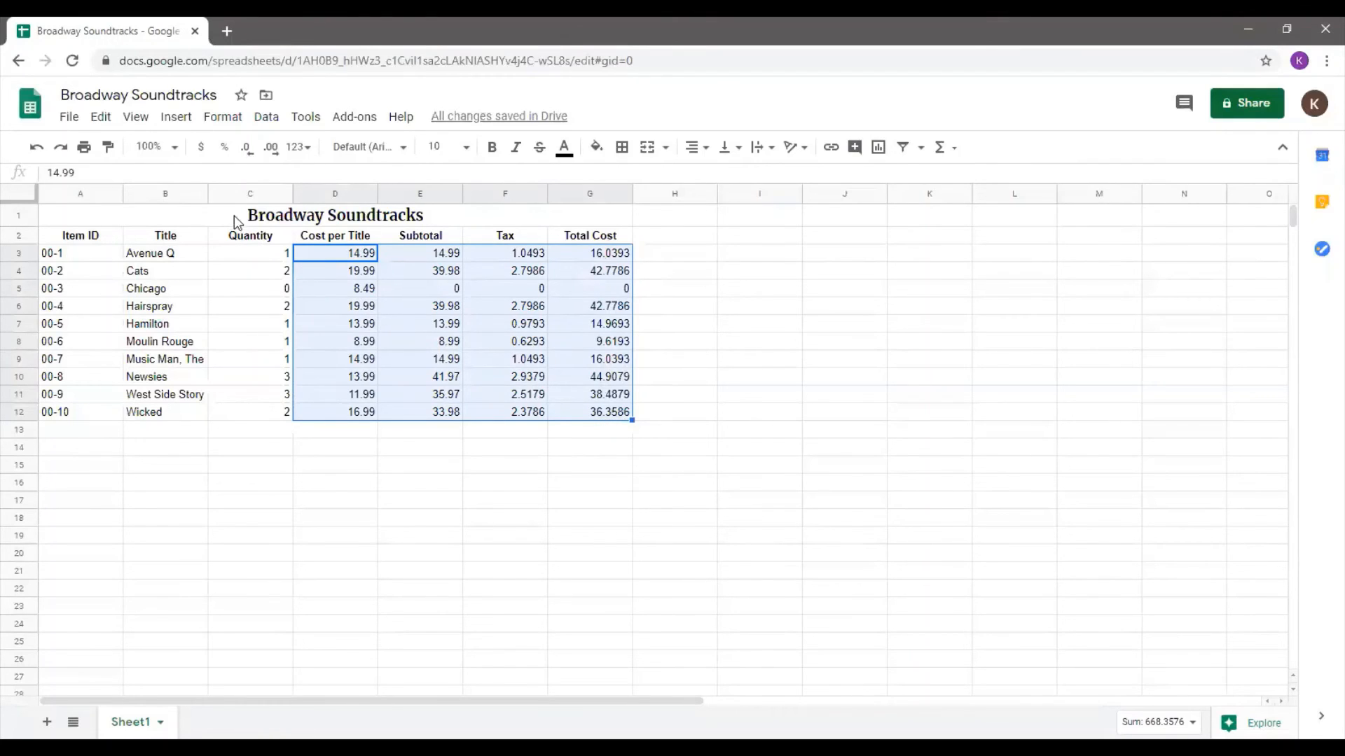
click(210, 117)
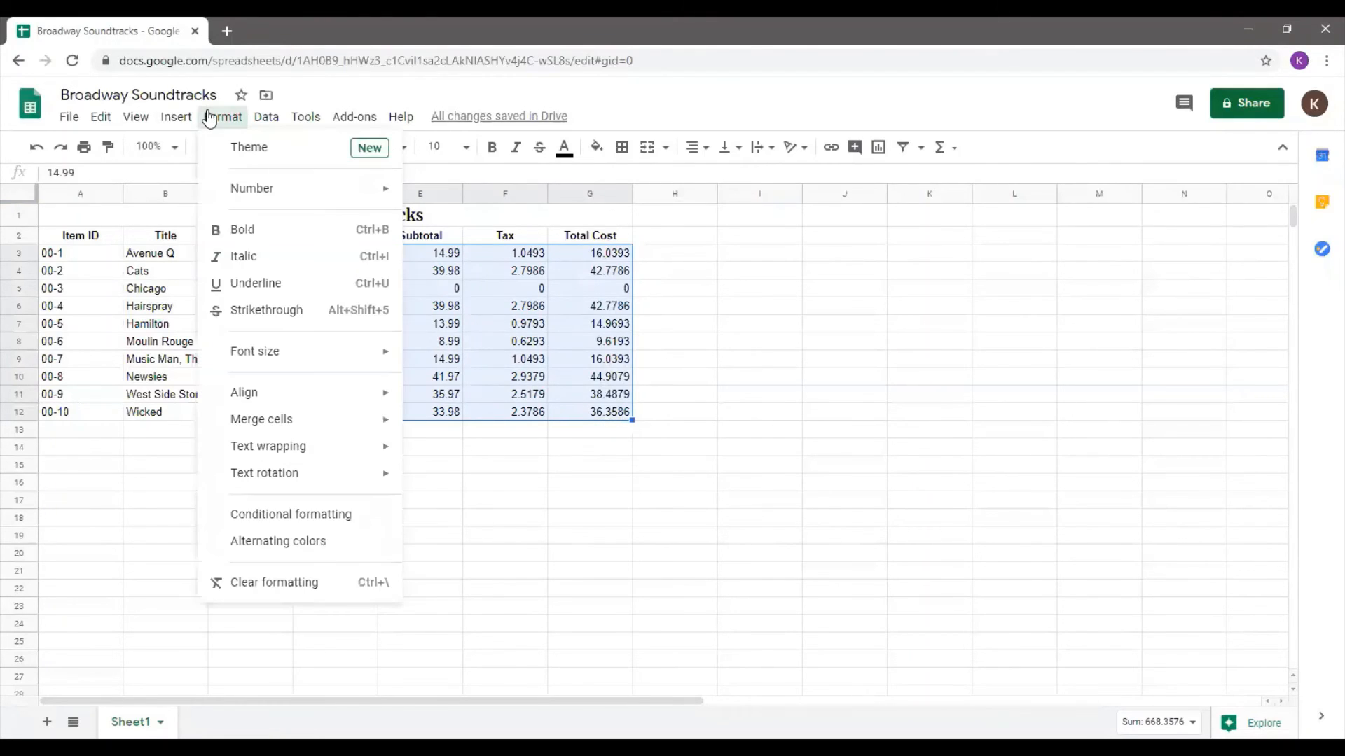
mouse_move(231, 195)
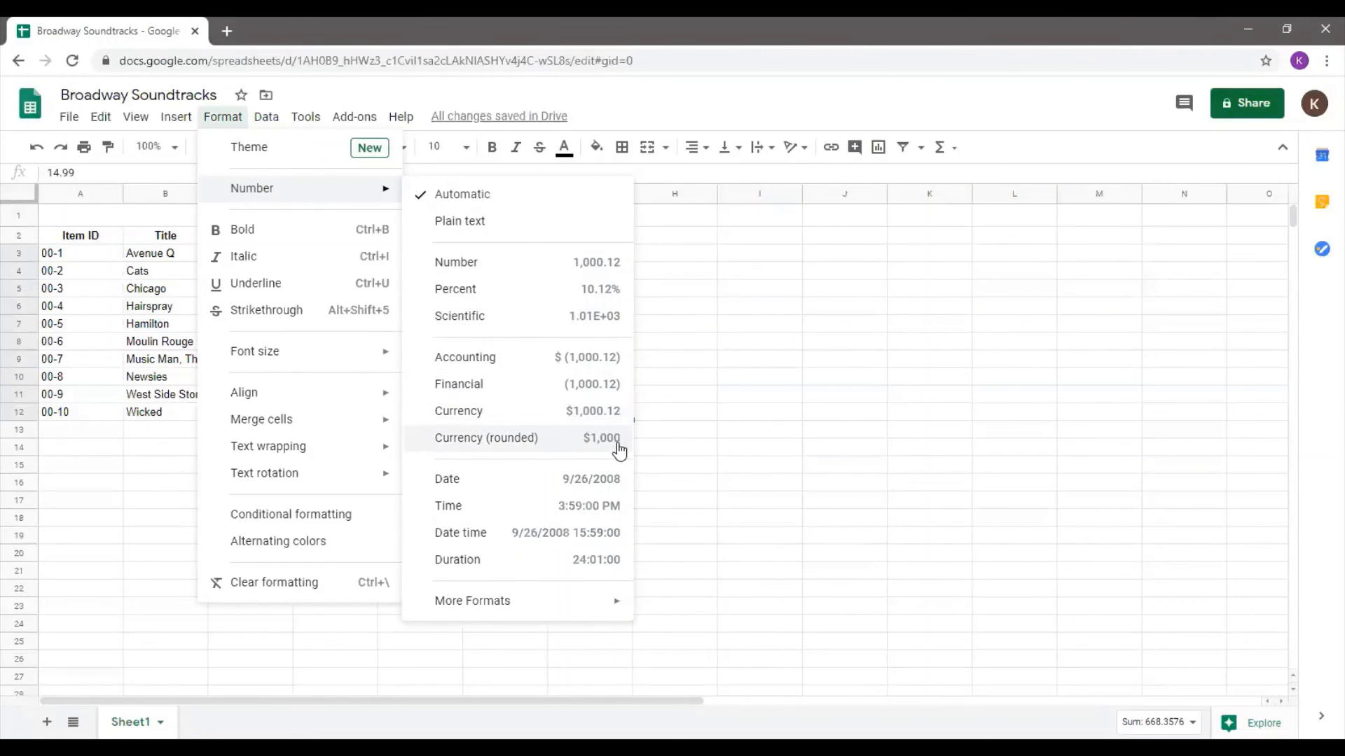
click(478, 420)
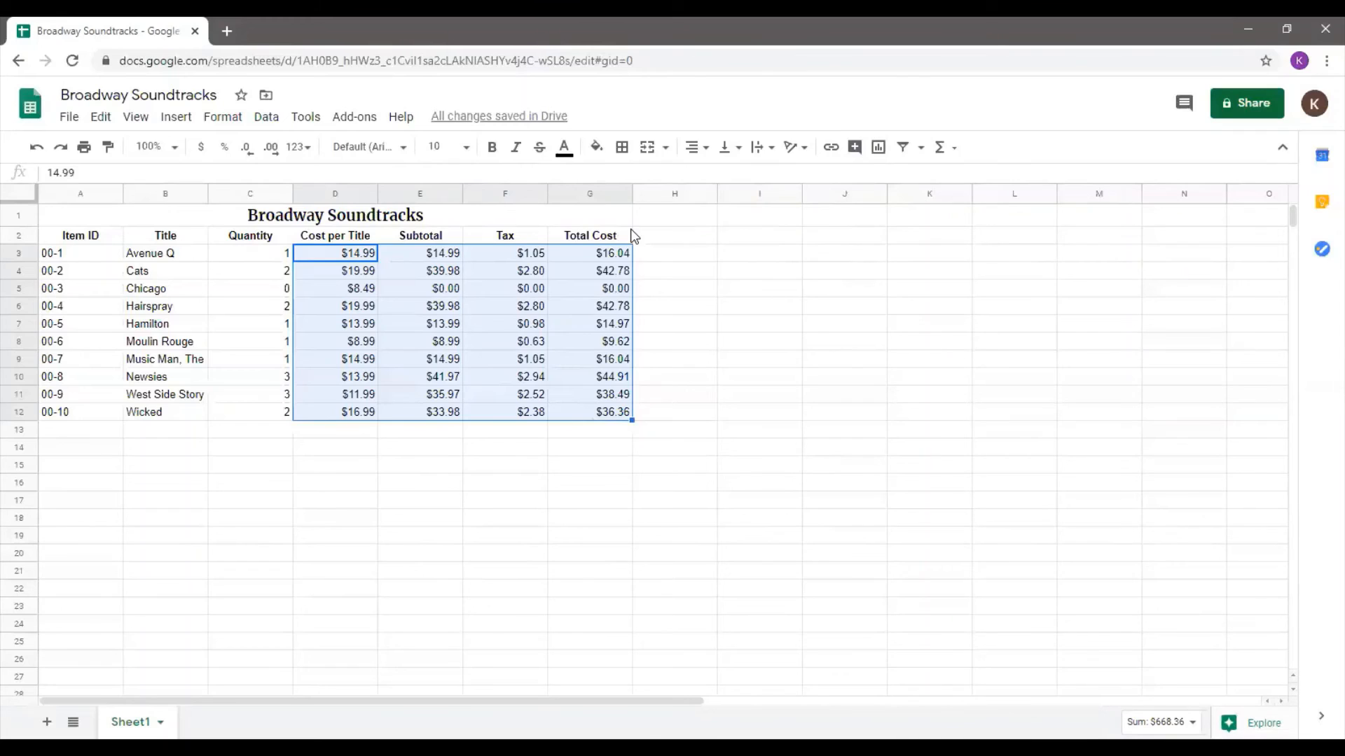
- Attach the note "Reduce price" to Chicago's Quantity cell C5 and preview it on the sheet
click(262, 292)
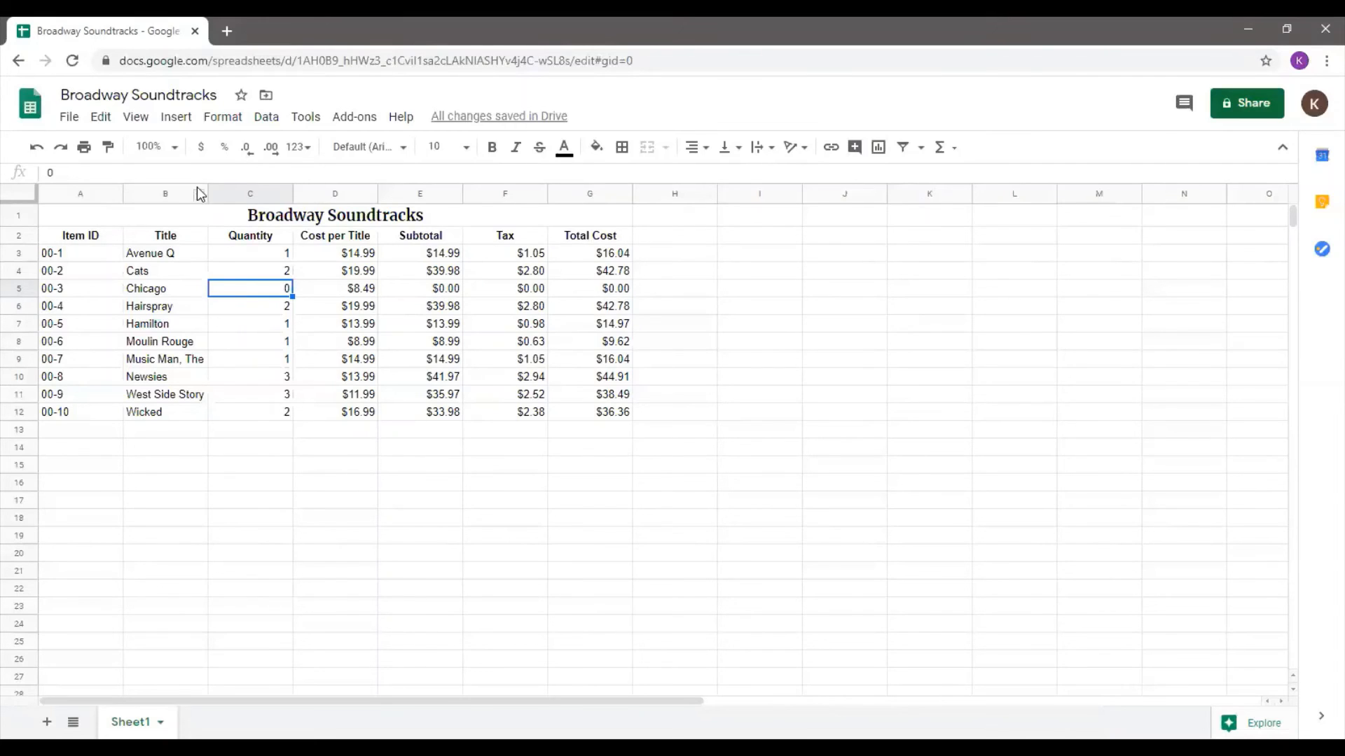
click(180, 122)
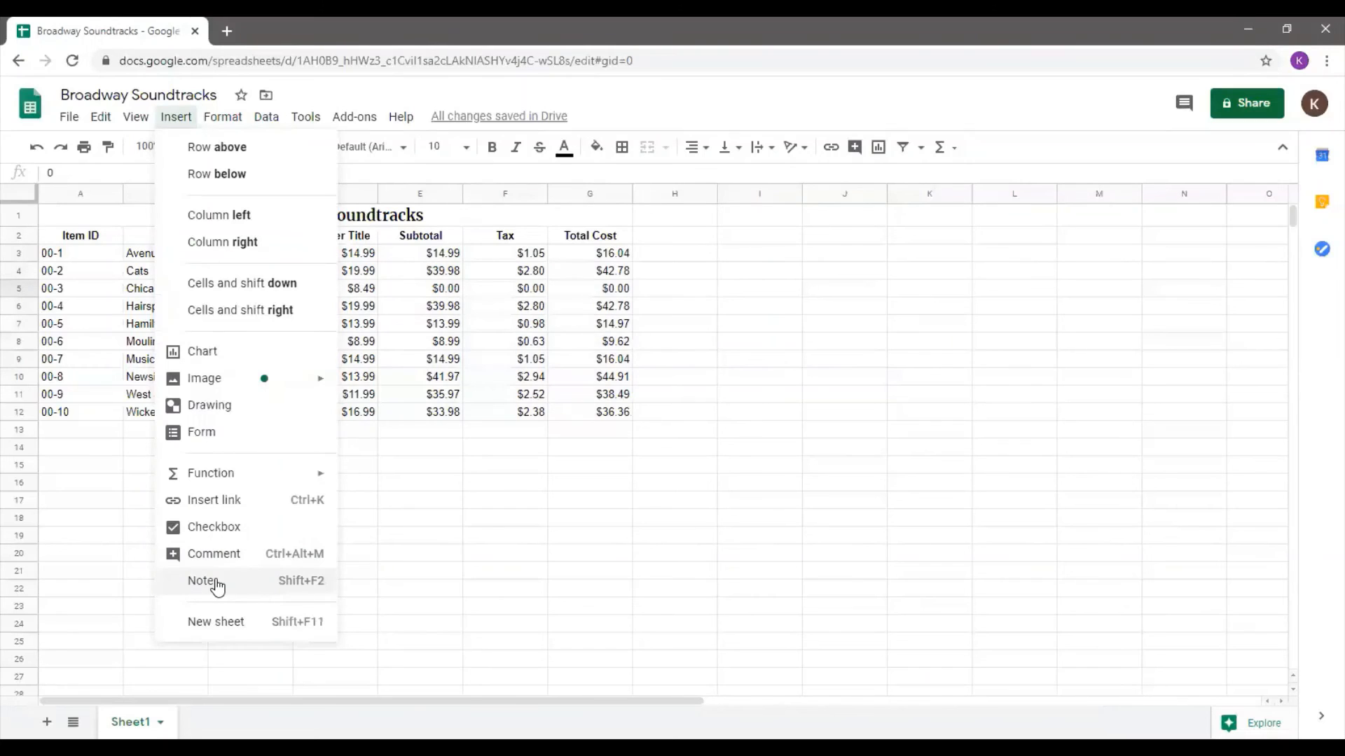
click(218, 586)
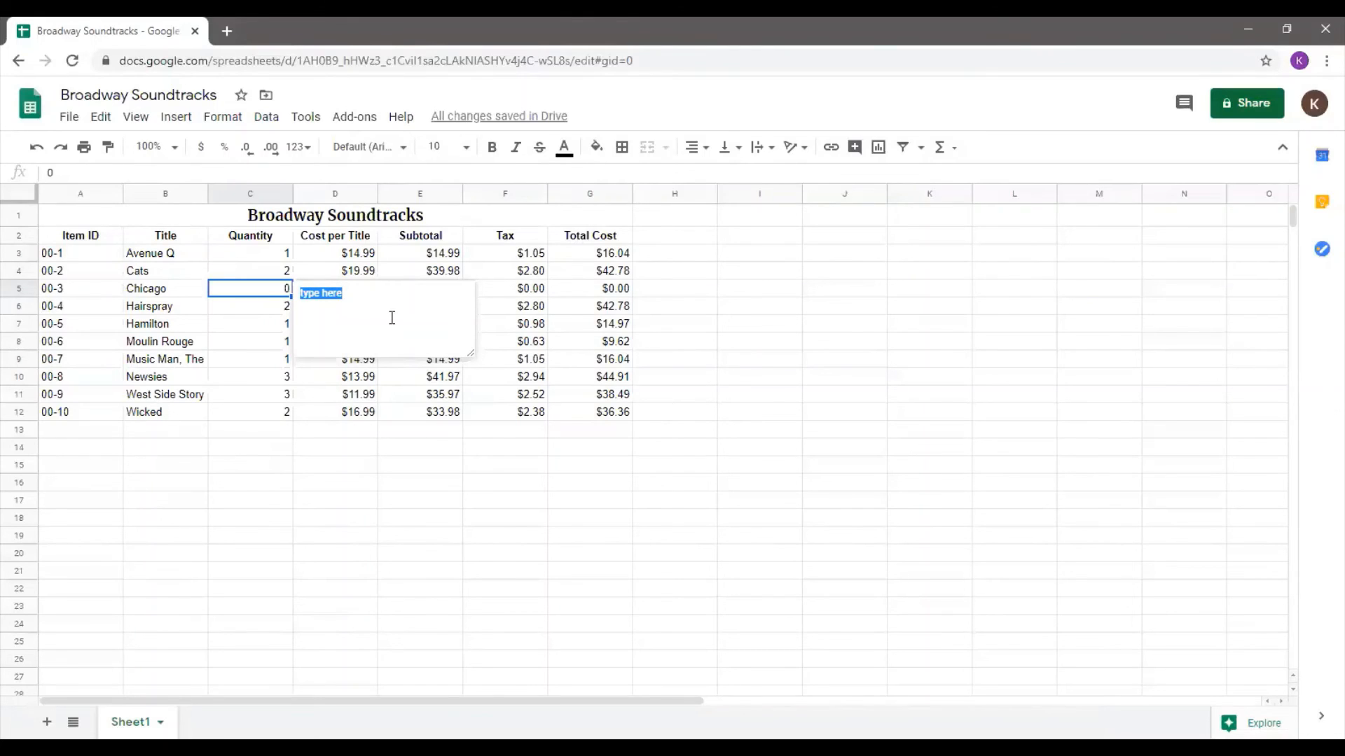
text(Reduce price)
click(266, 312)
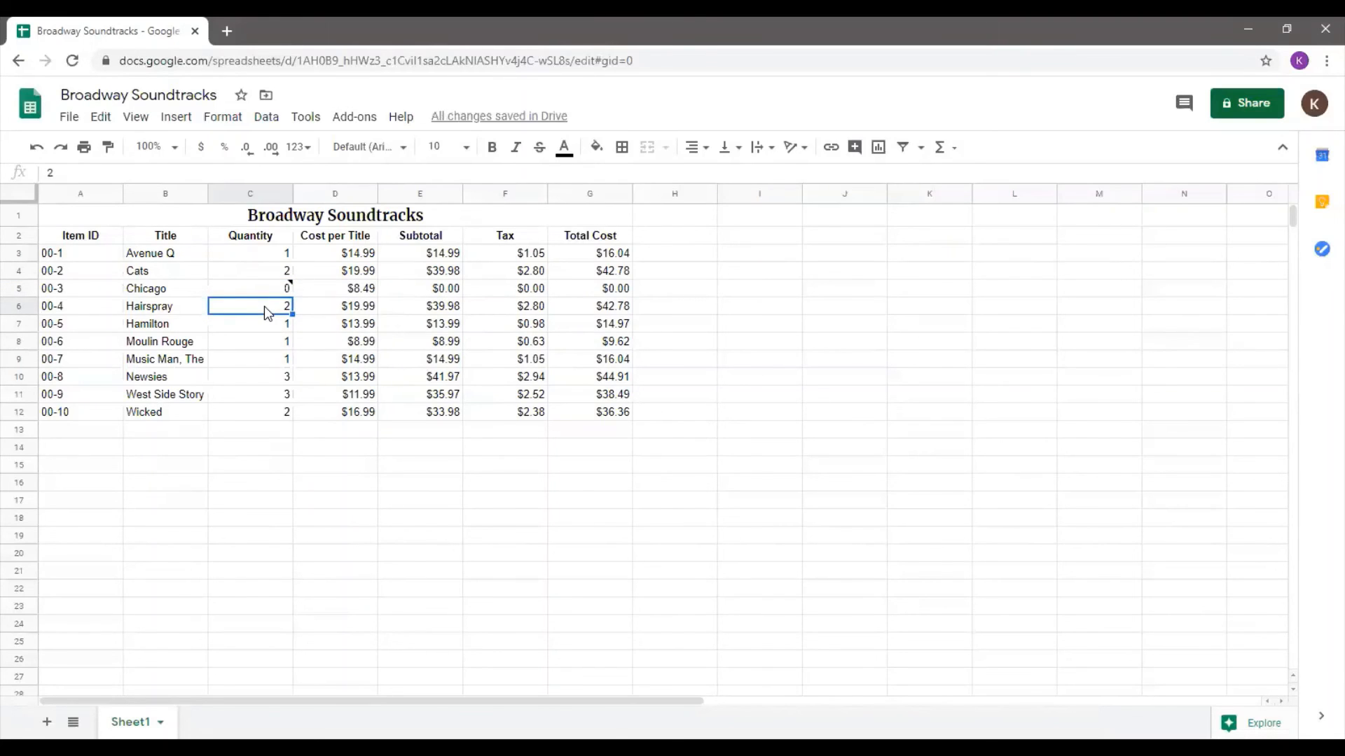
mouse_move(218, 292)
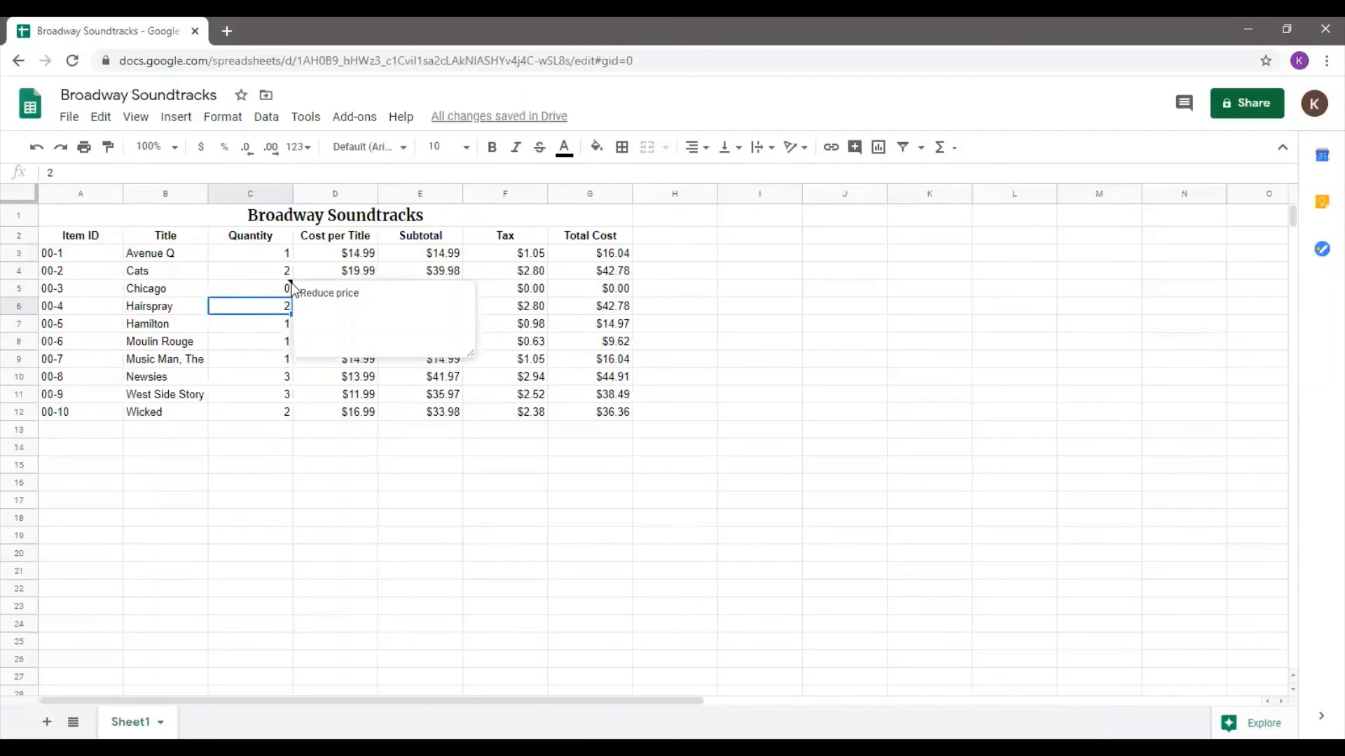
click(274, 326)
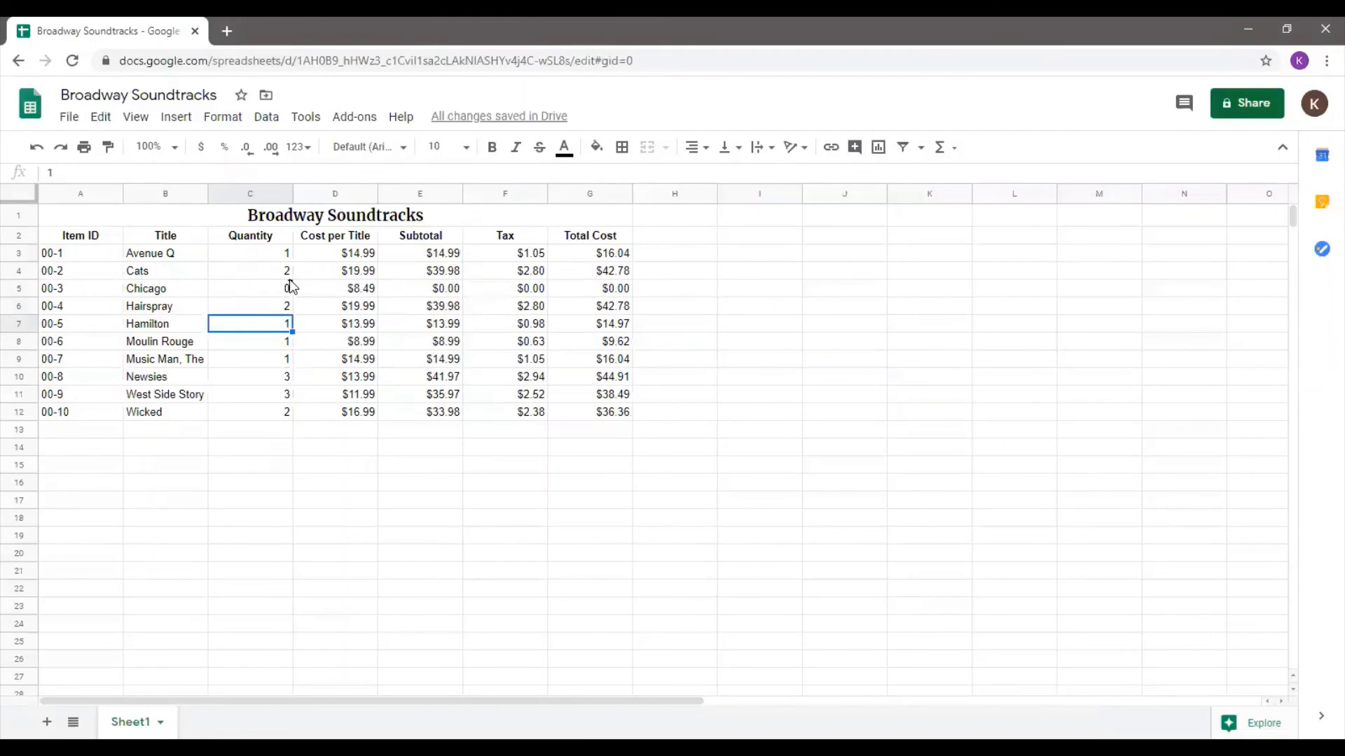
mouse_move(290, 290)
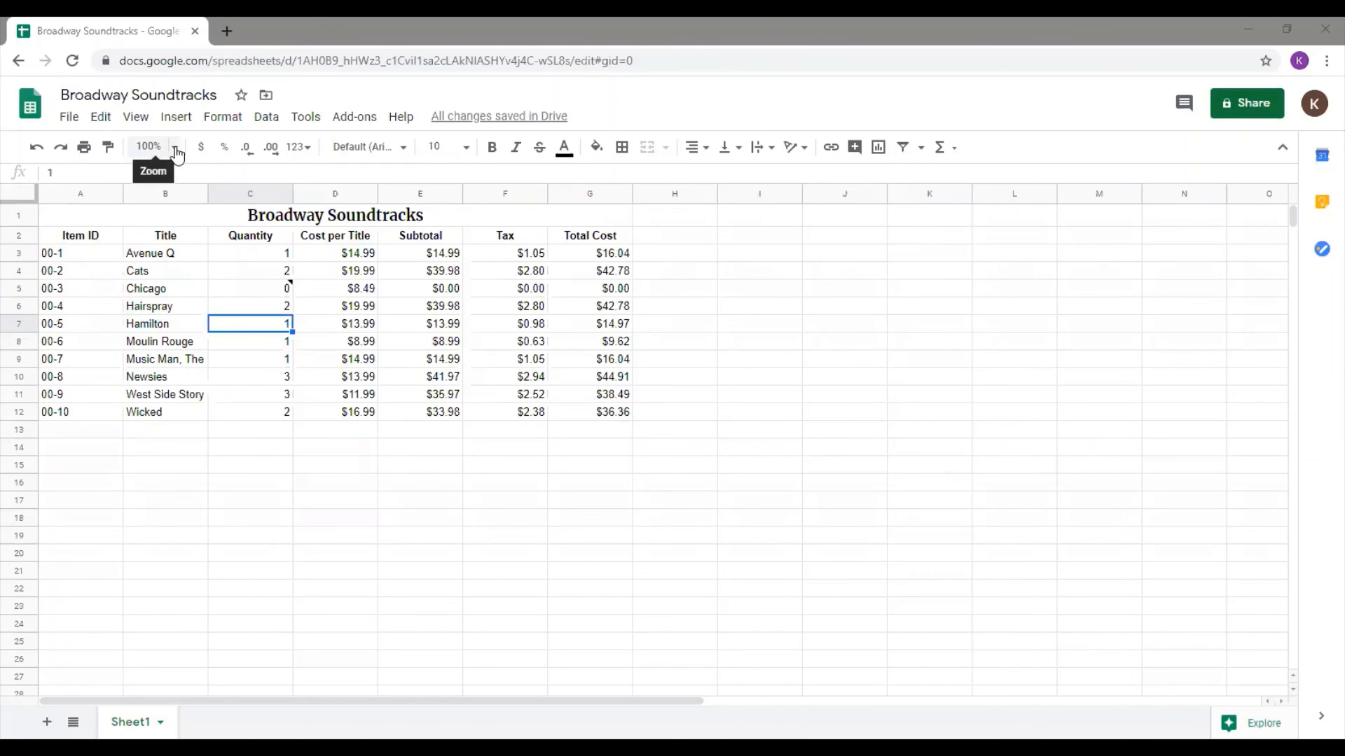
- Set the spreadsheet's zoom level to 200%
click(175, 149)
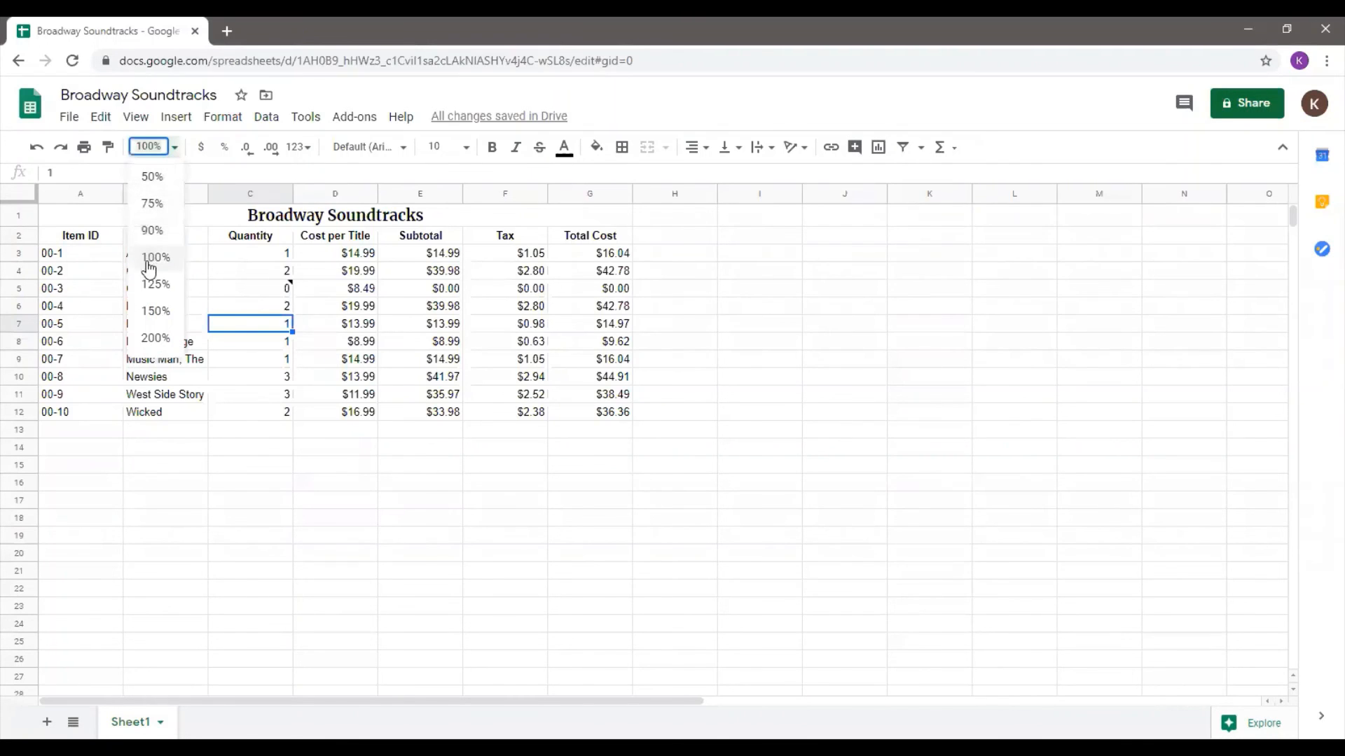
click(154, 341)
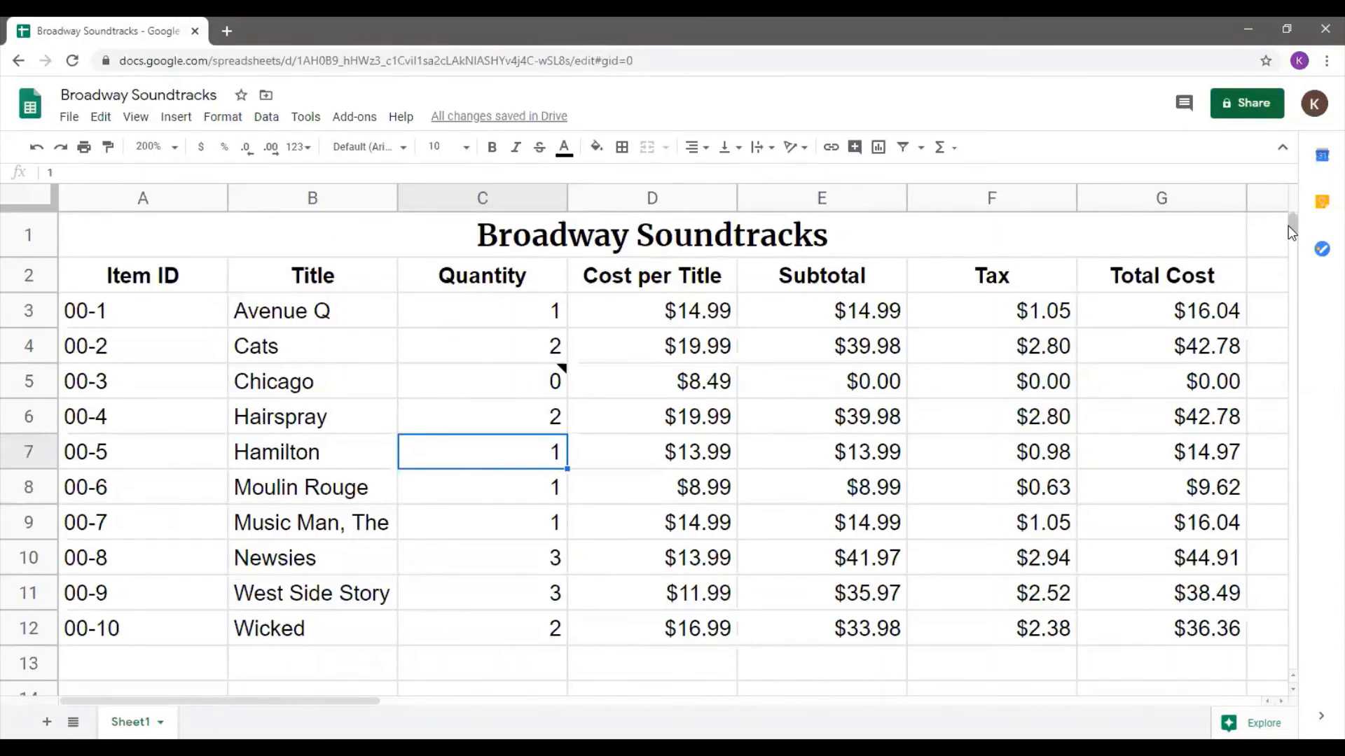
- Freeze the sheet's first two rows and scroll through the data to check that the headings stay in place
drag(1293, 226, 1292, 230)
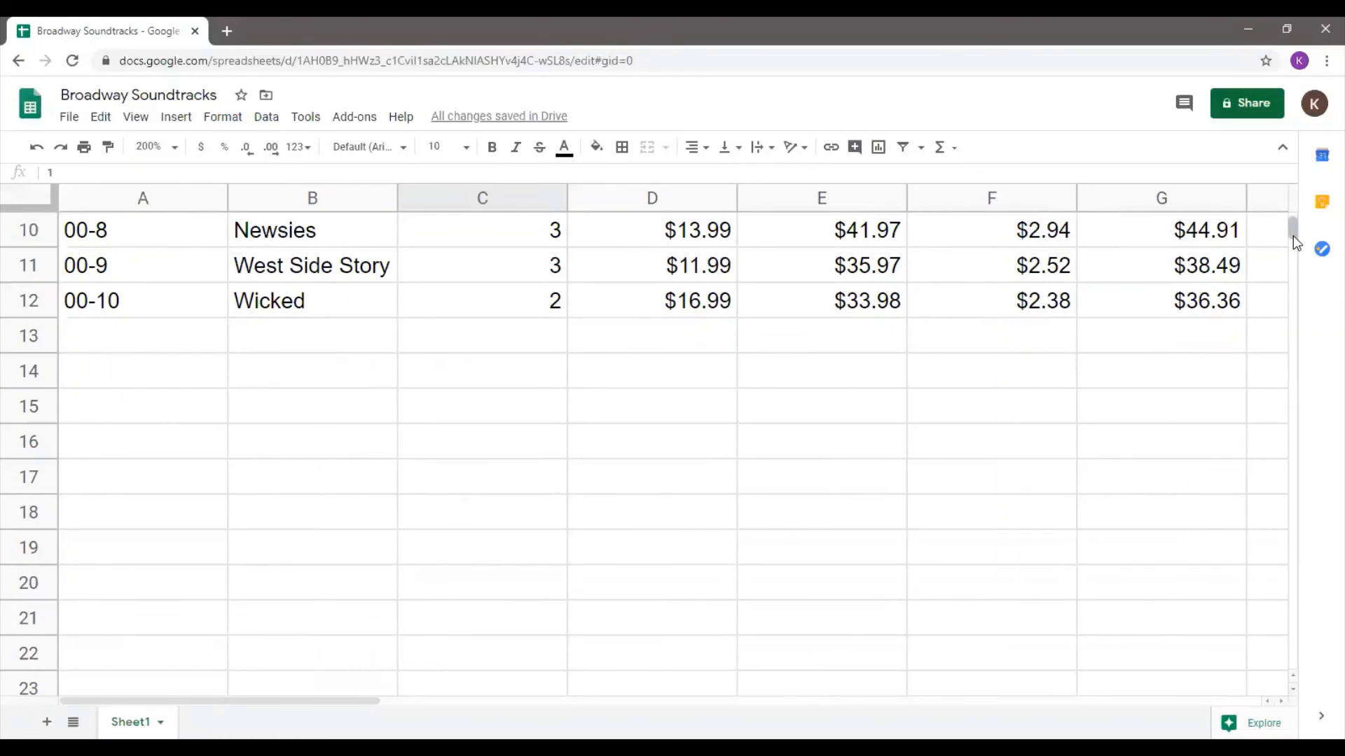
drag(1293, 236, 1297, 223)
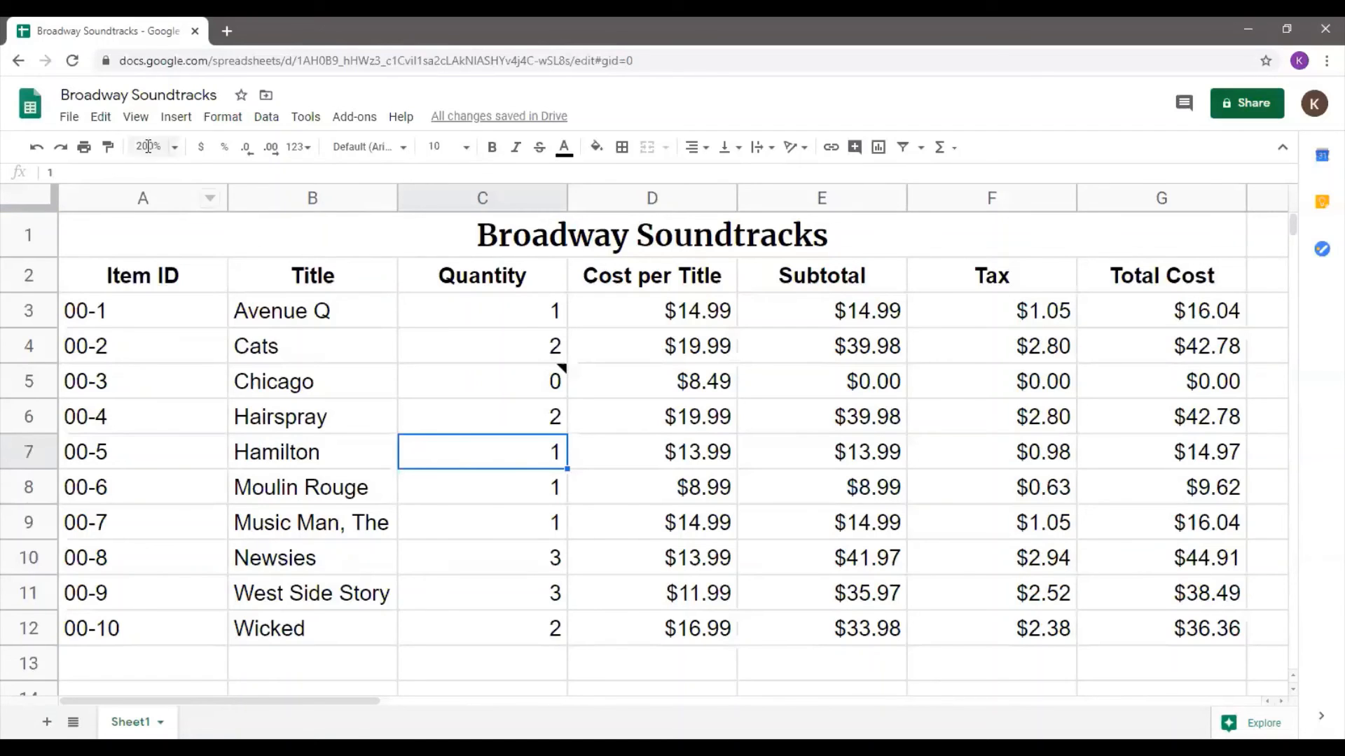
click(136, 118)
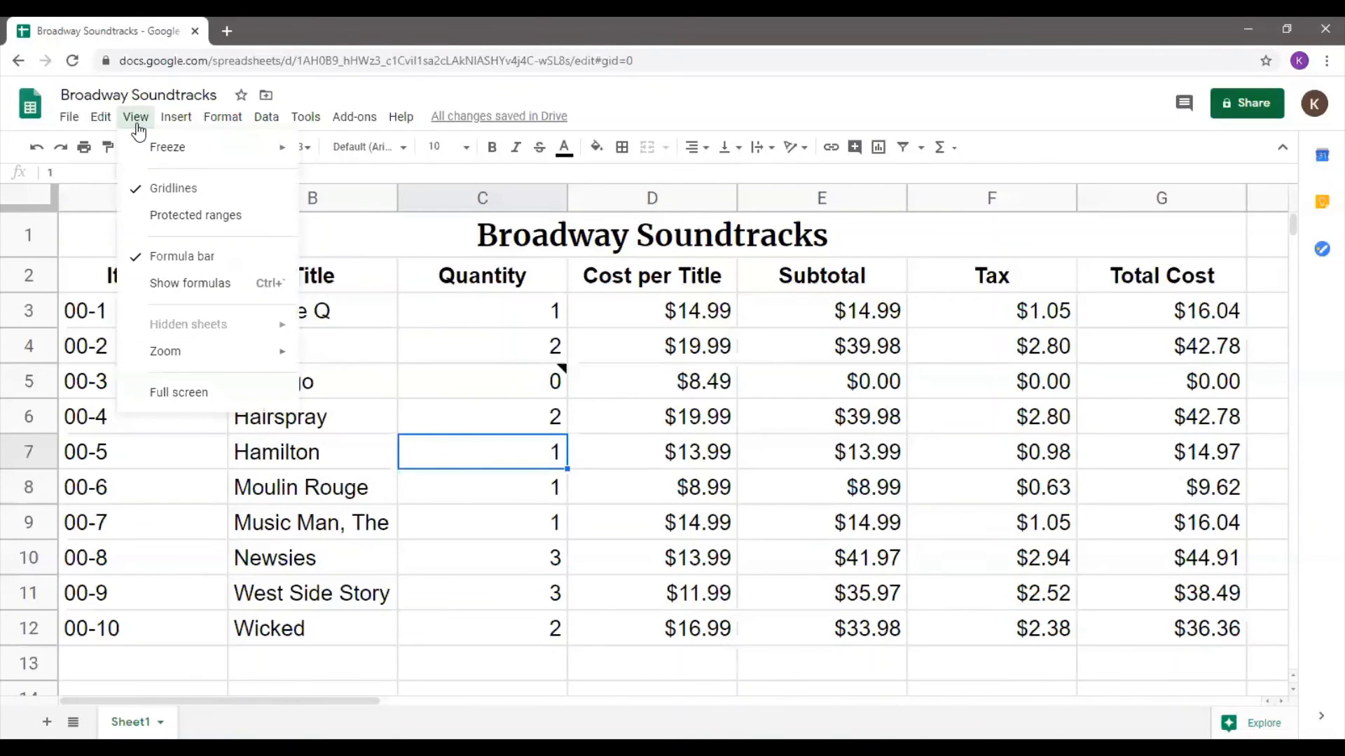
mouse_move(136, 153)
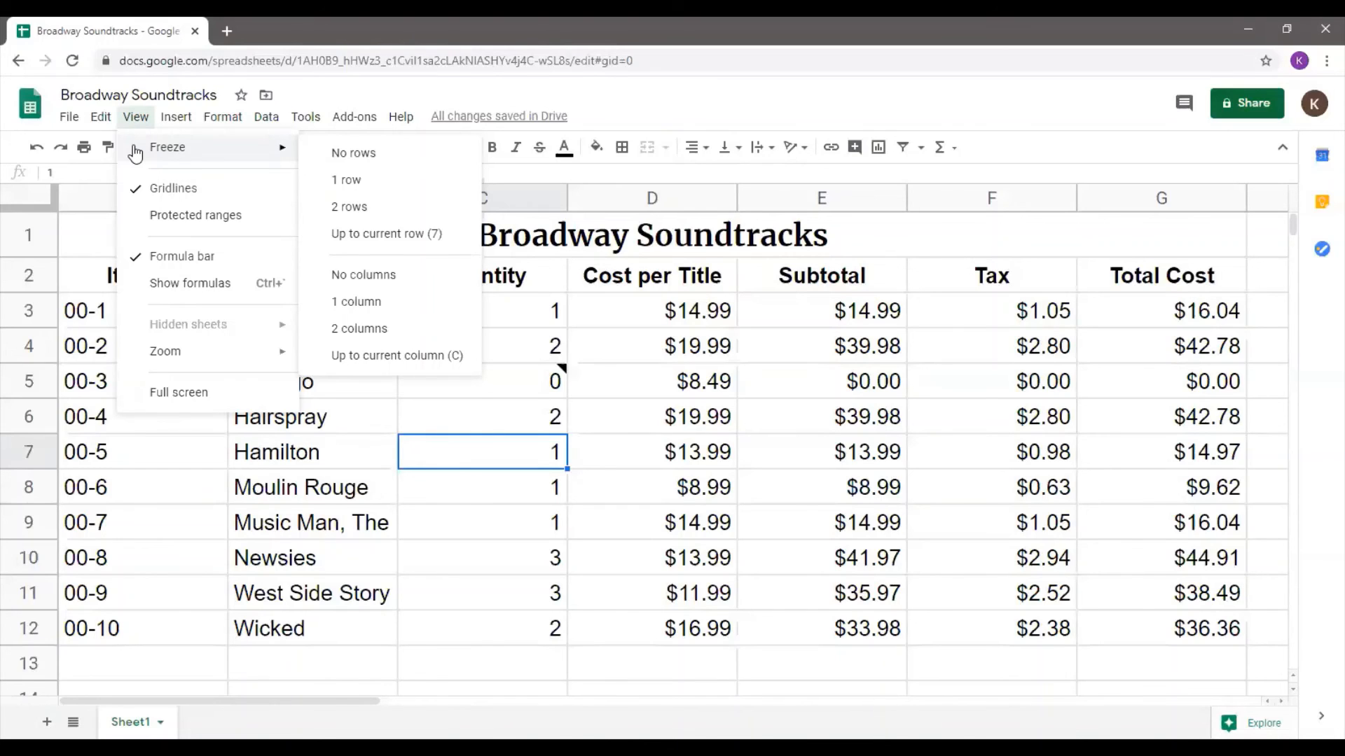
click(362, 208)
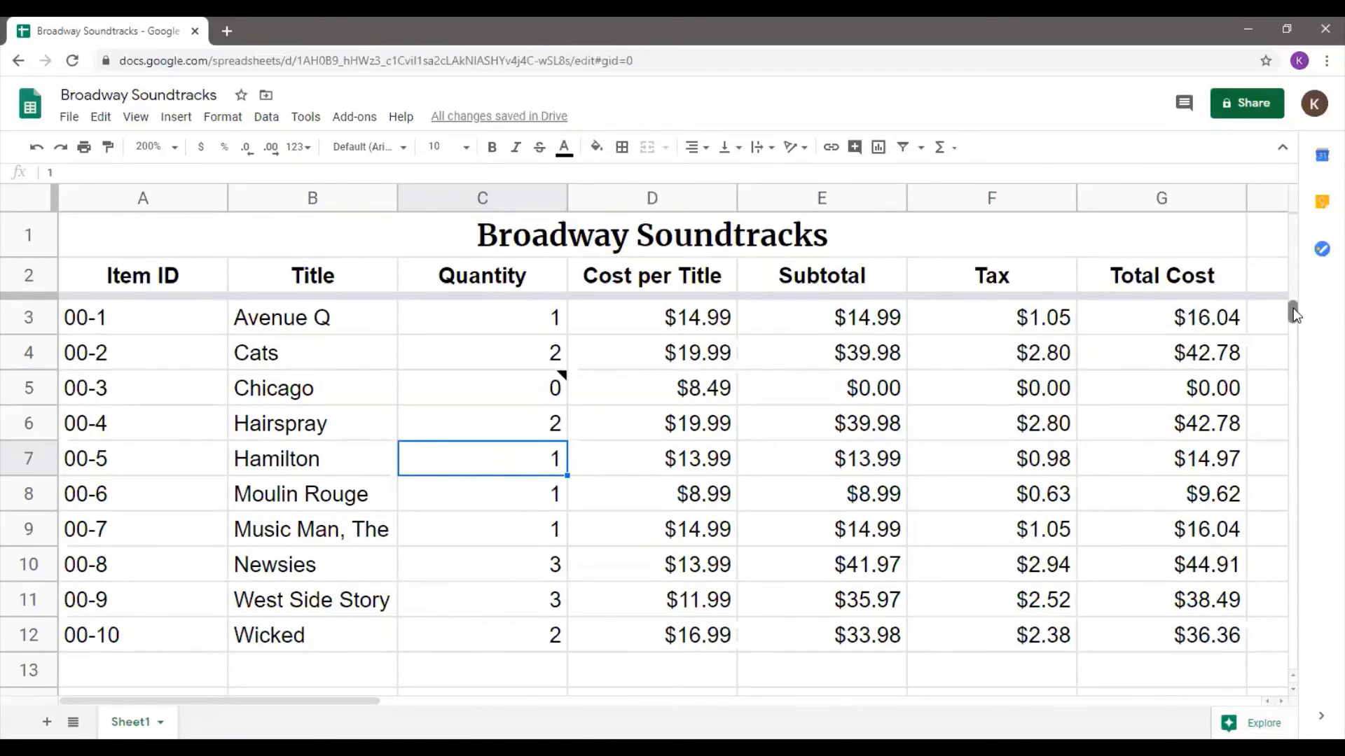
mouse_move(1293, 308)
mouse_down()
mouse_move(1292, 319)
mouse_move(1294, 304)
mouse_up()
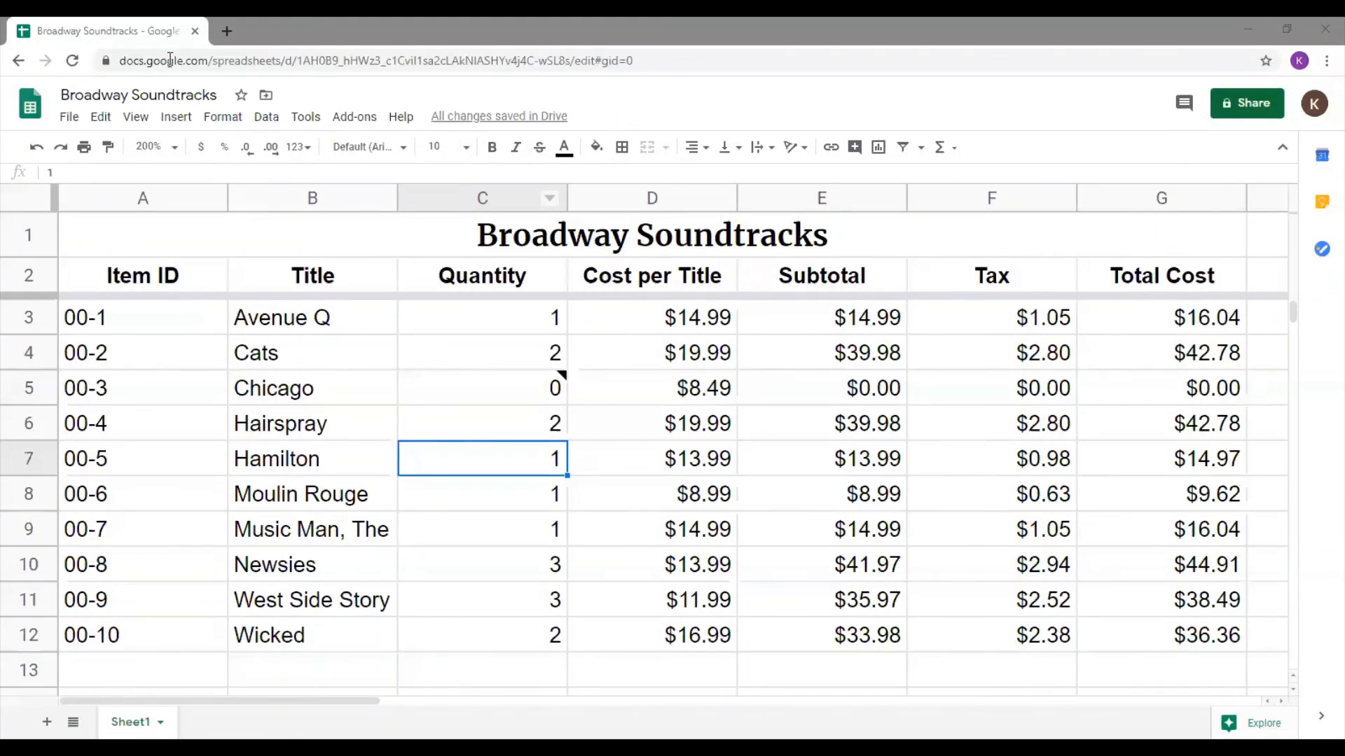
- Try to freeze the sheet's first two columns, Item ID and Title
click(141, 120)
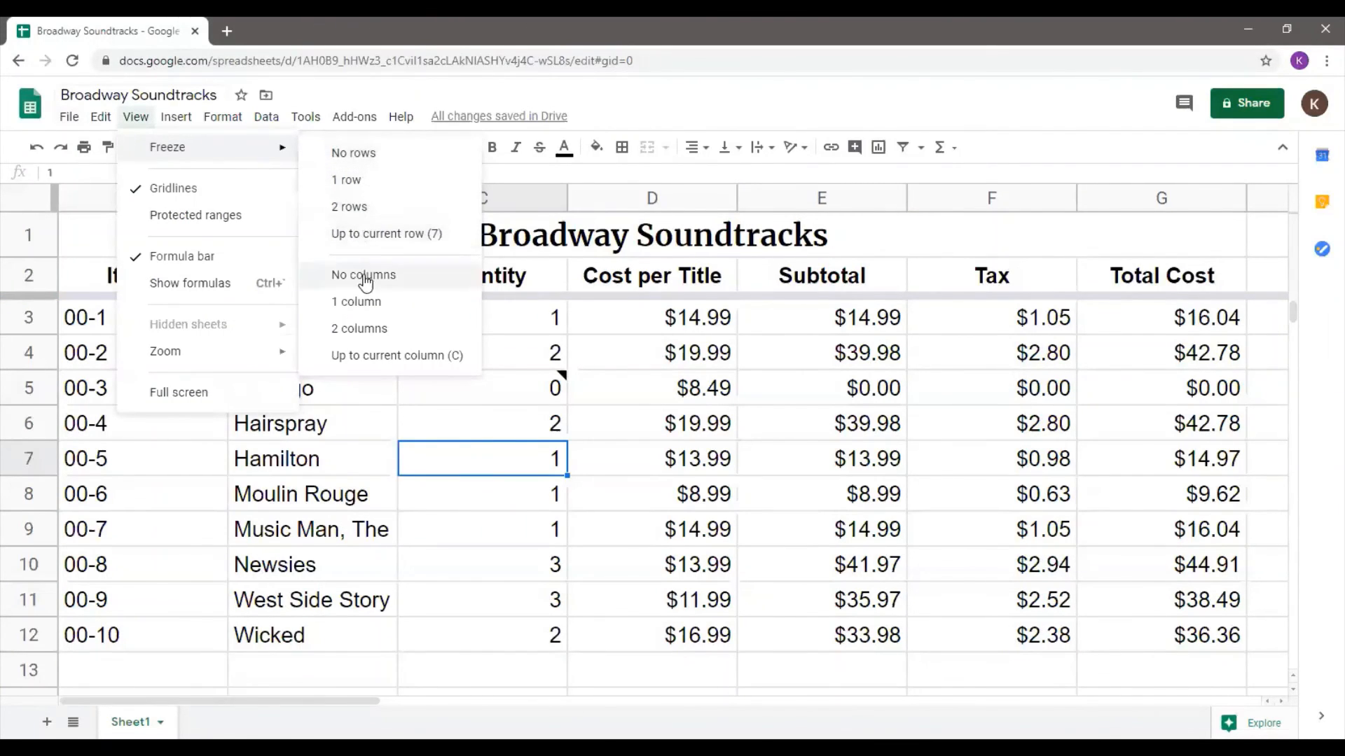
click(361, 328)
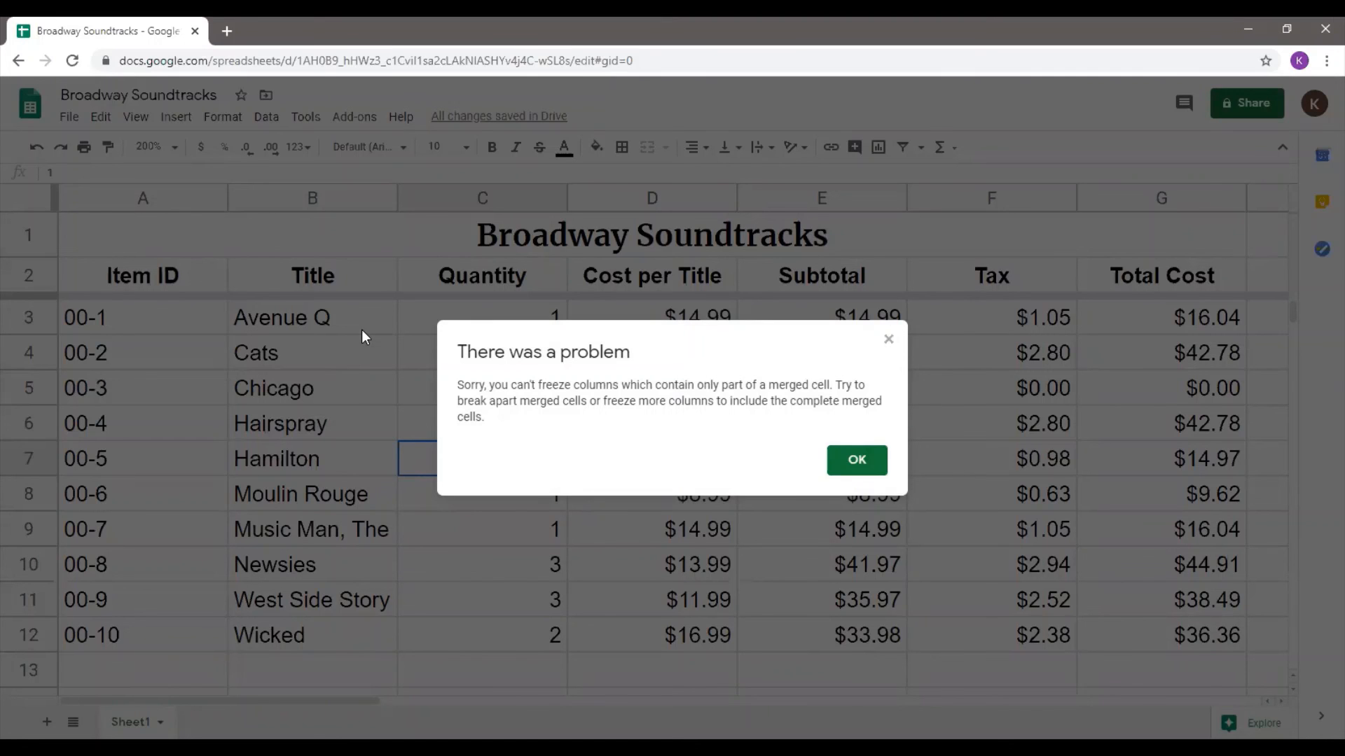
click(872, 470)
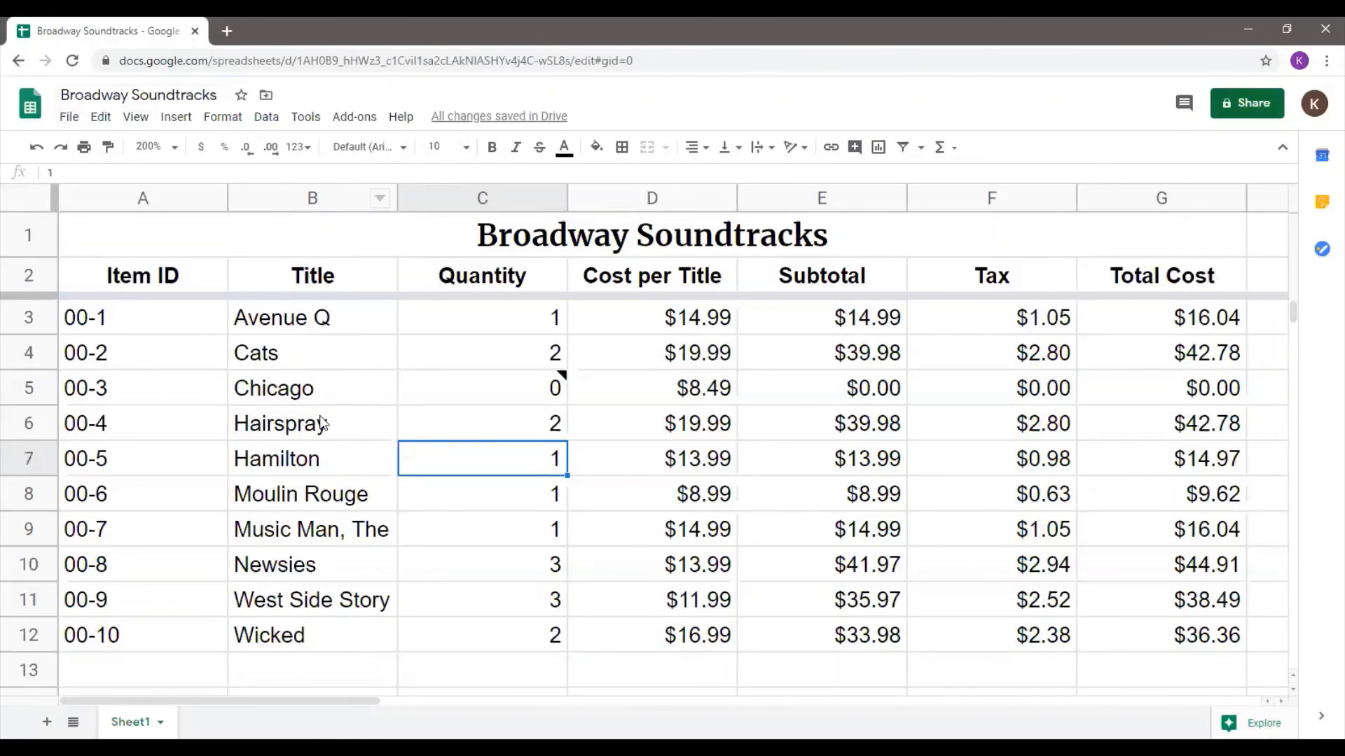
- Unmerge the Broadway Soundtracks title cell spanning A1:G1
click(452, 232)
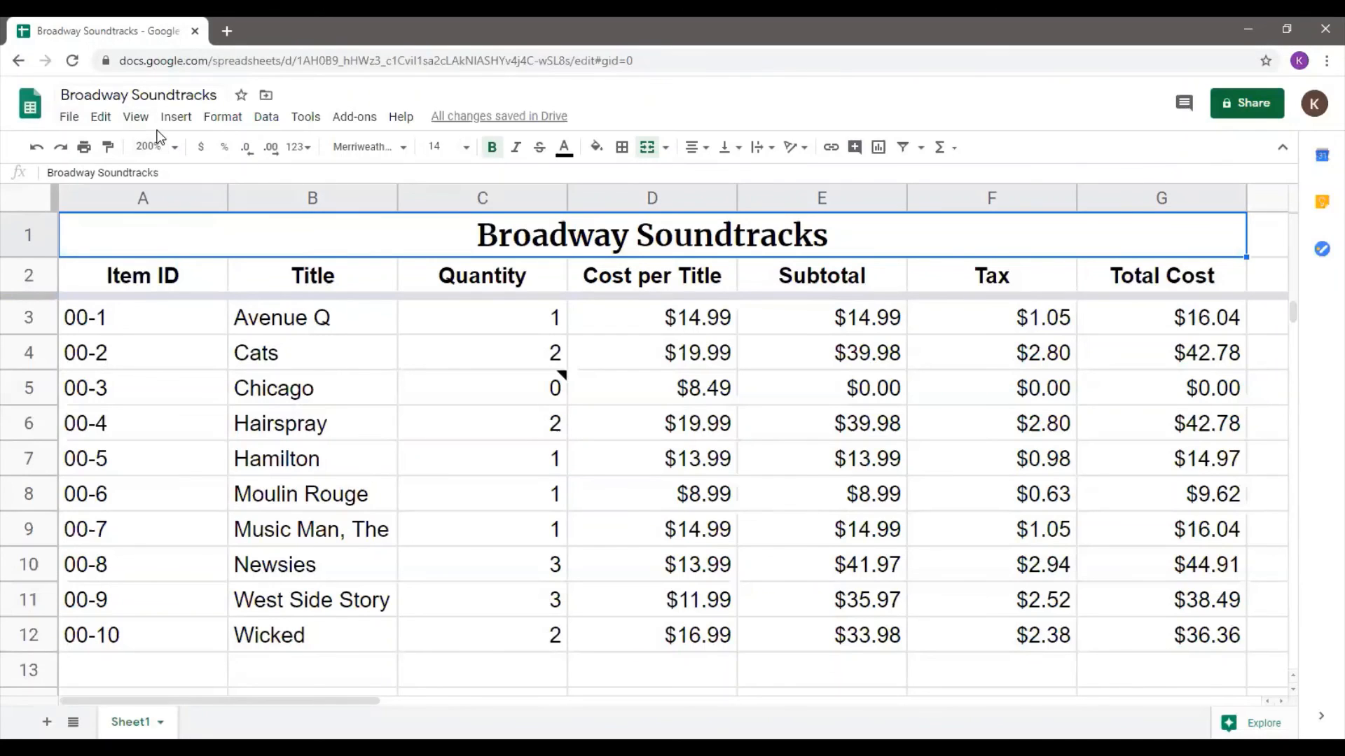
click(214, 119)
mouse_move(245, 426)
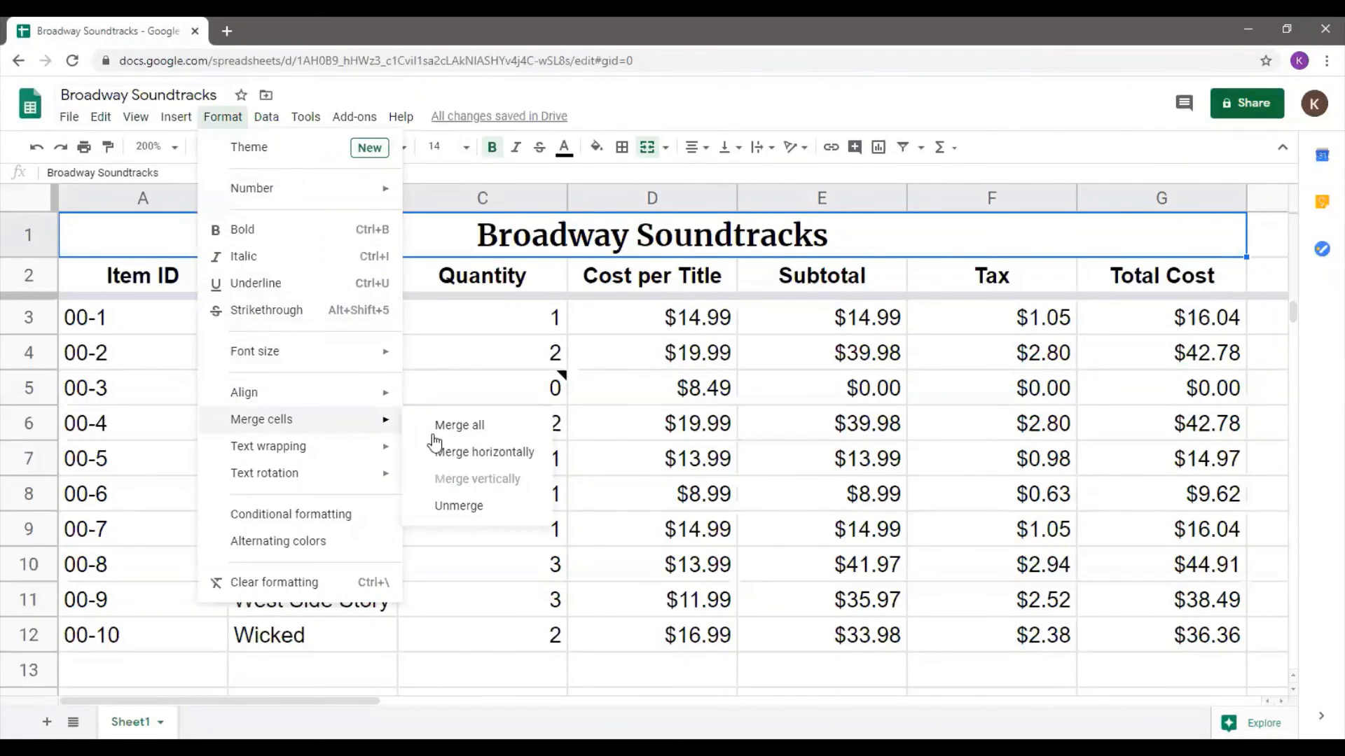
click(461, 507)
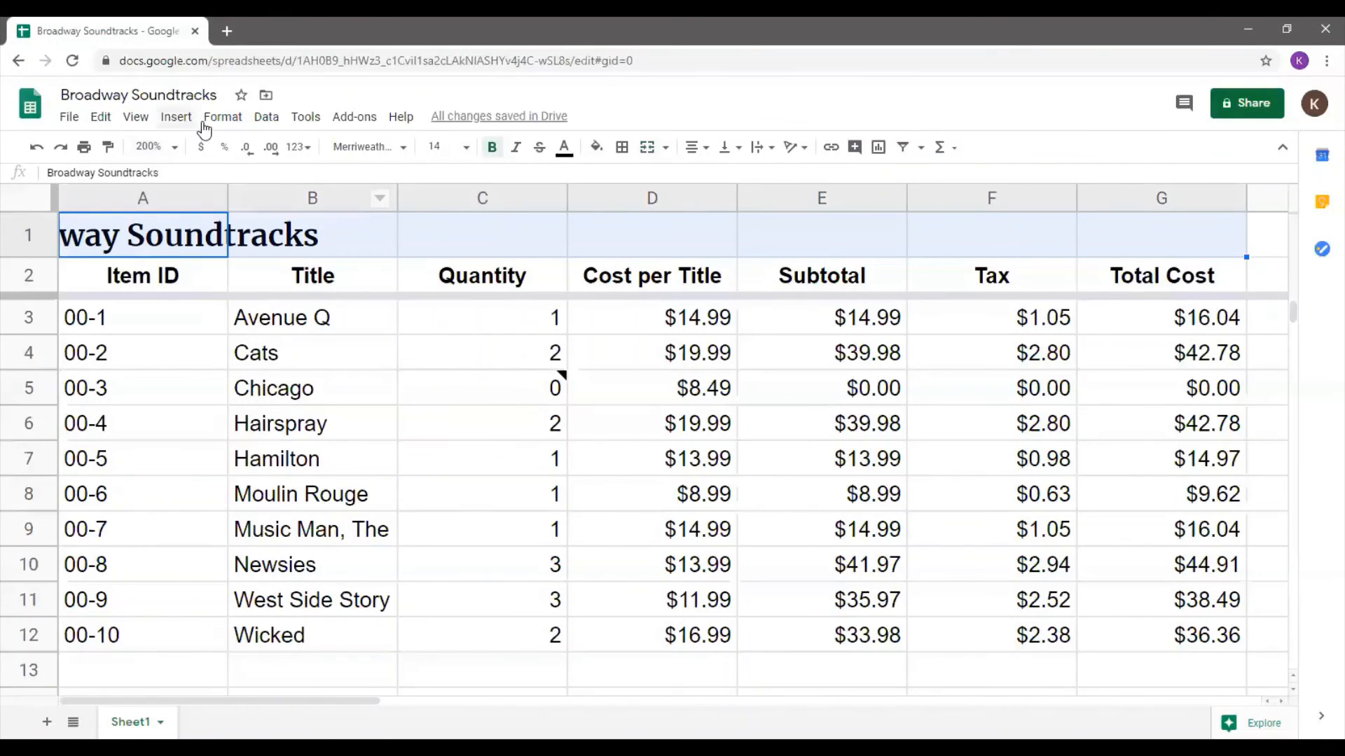
- Freeze the first two columns, Item ID and Title, and scroll sideways to check them
click(145, 126)
mouse_move(158, 149)
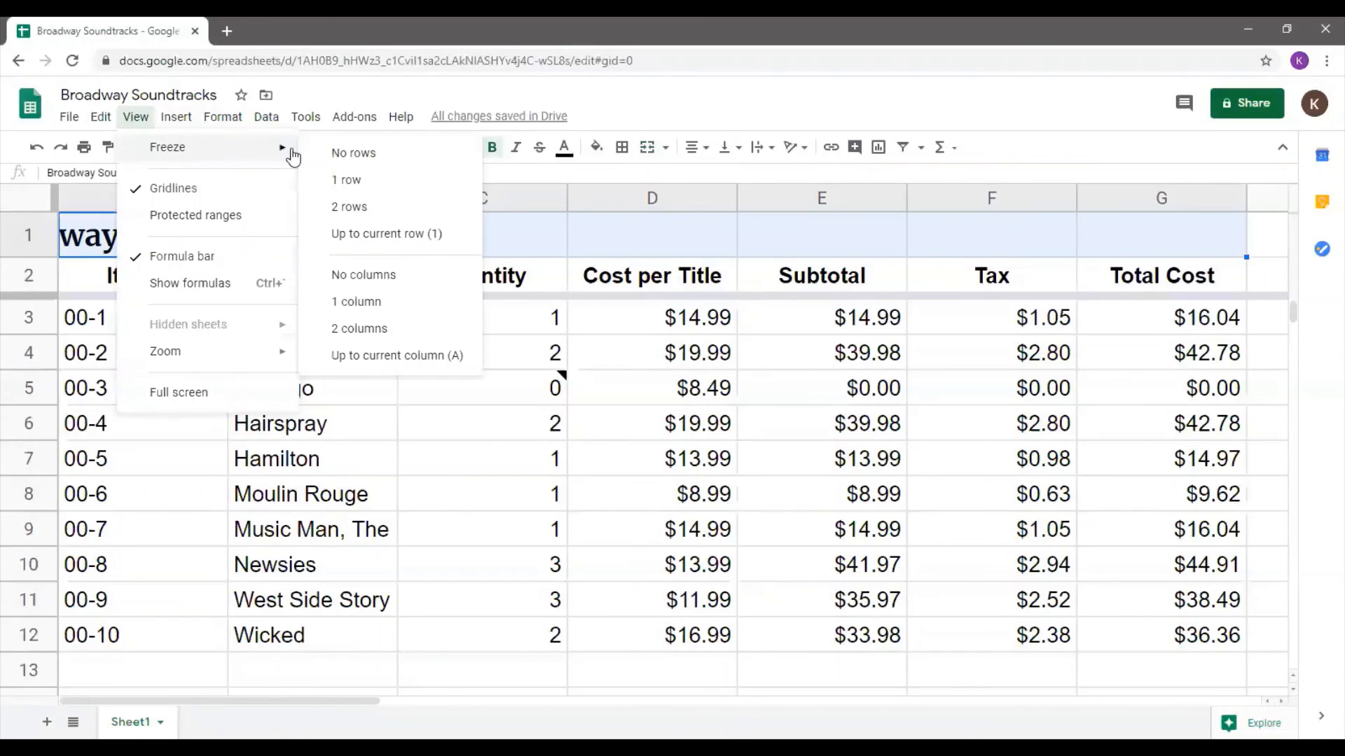
click(342, 328)
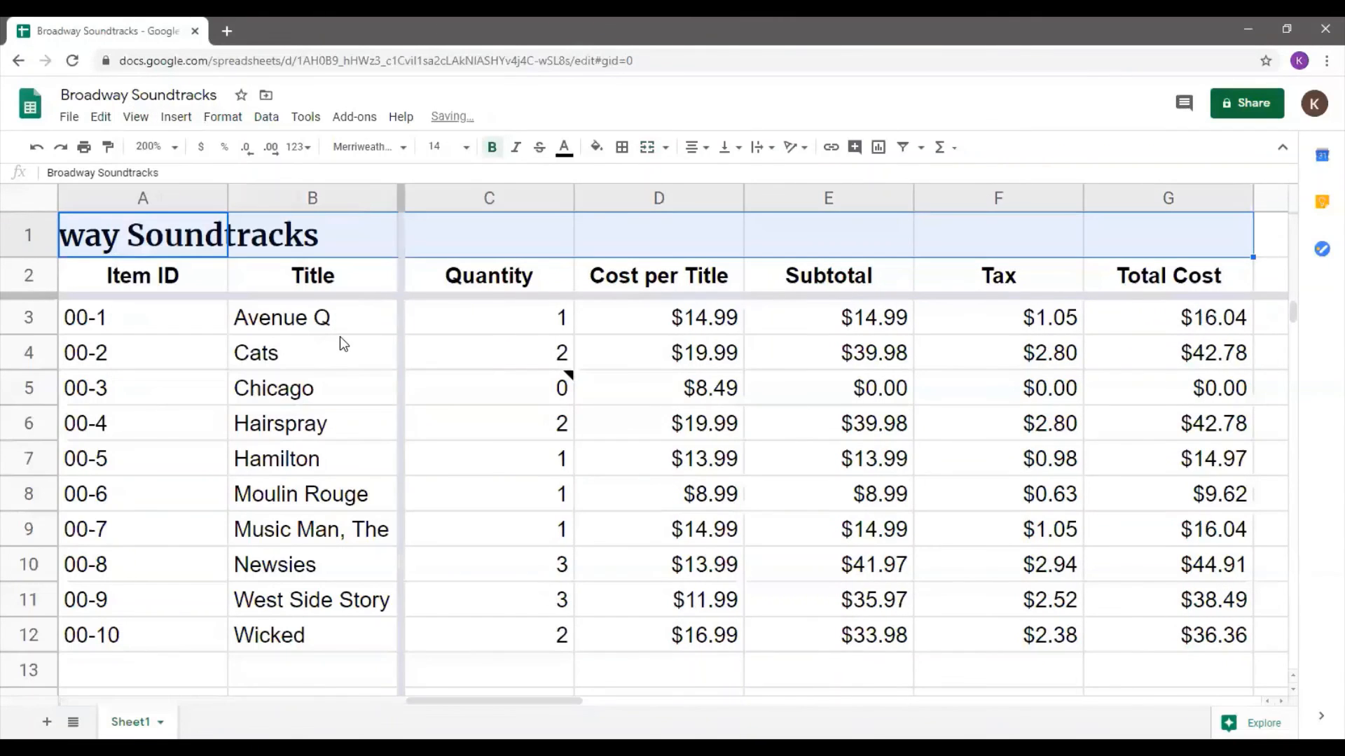
drag(576, 701, 445, 700)
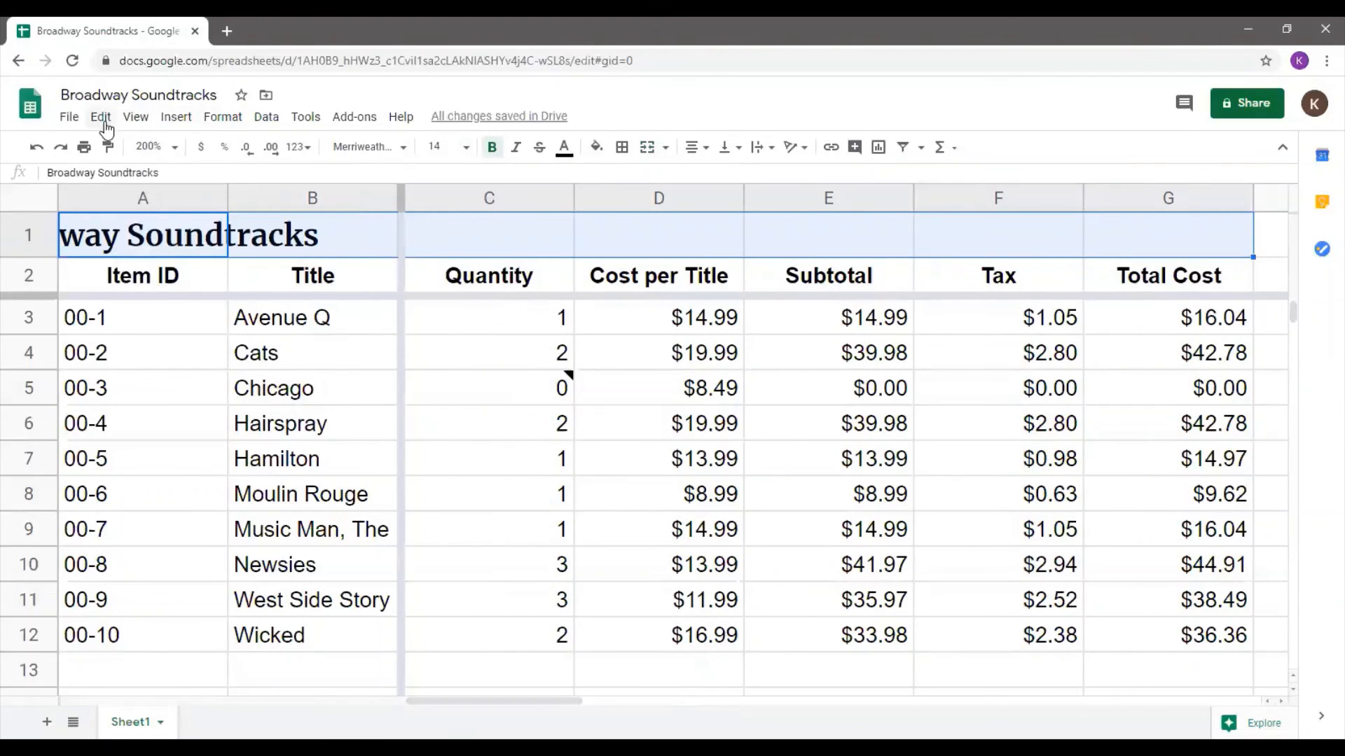
- Unfreeze the columns so that no columns are frozen
click(136, 117)
mouse_move(168, 147)
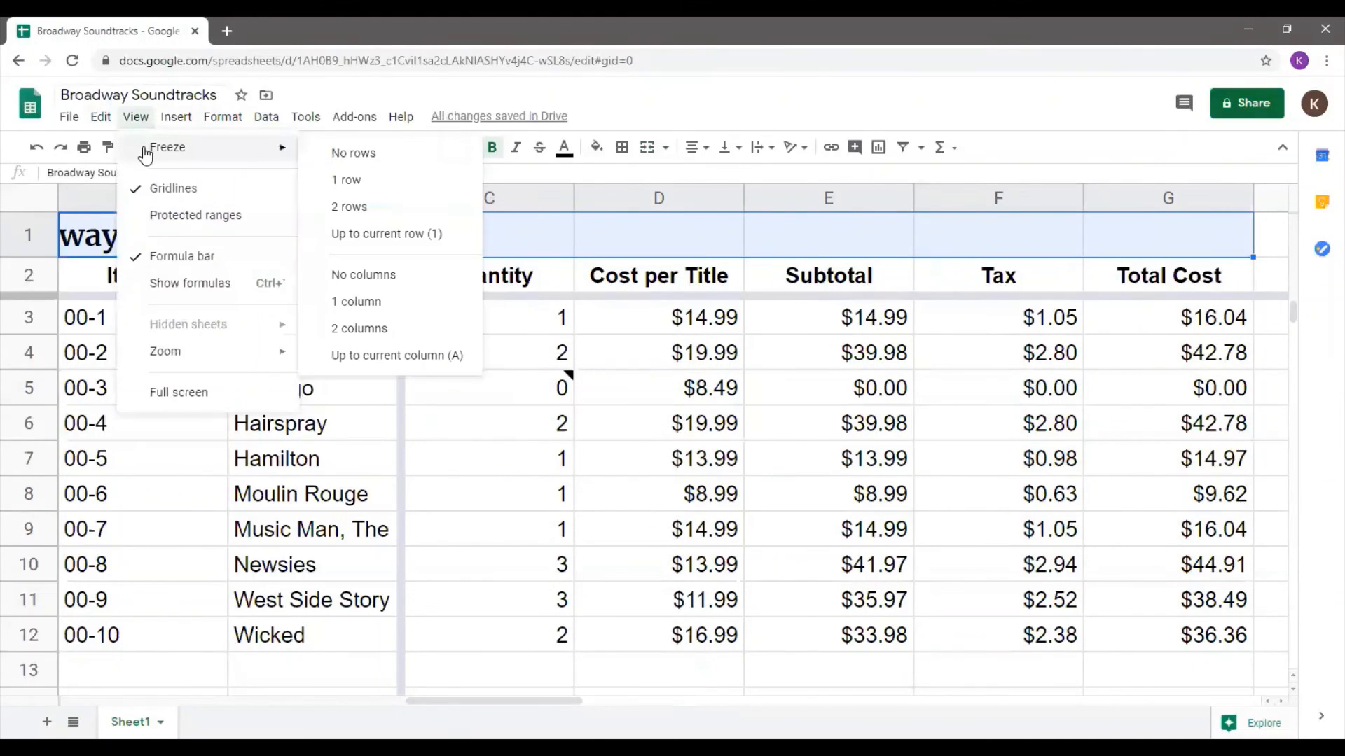
click(353, 278)
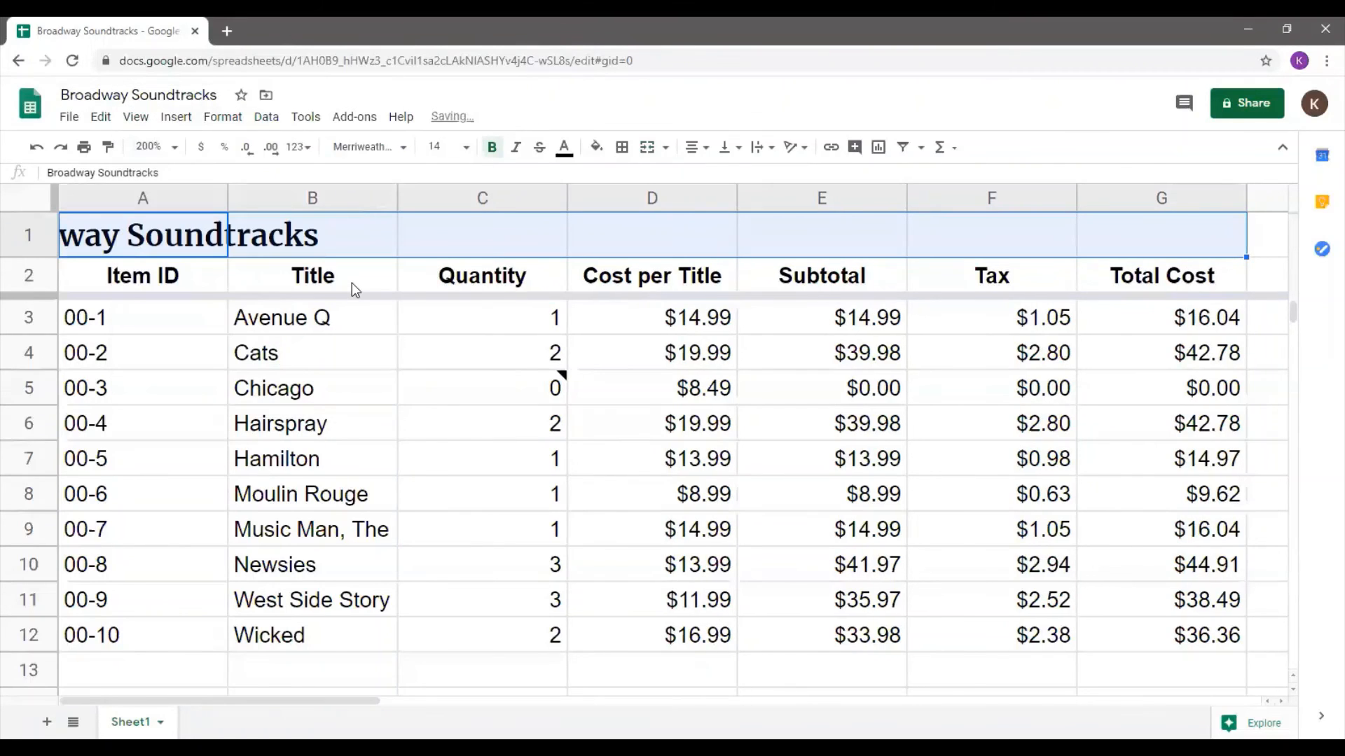
- Merge all the title cells in A1:G1 back into one cell
click(236, 124)
mouse_move(252, 423)
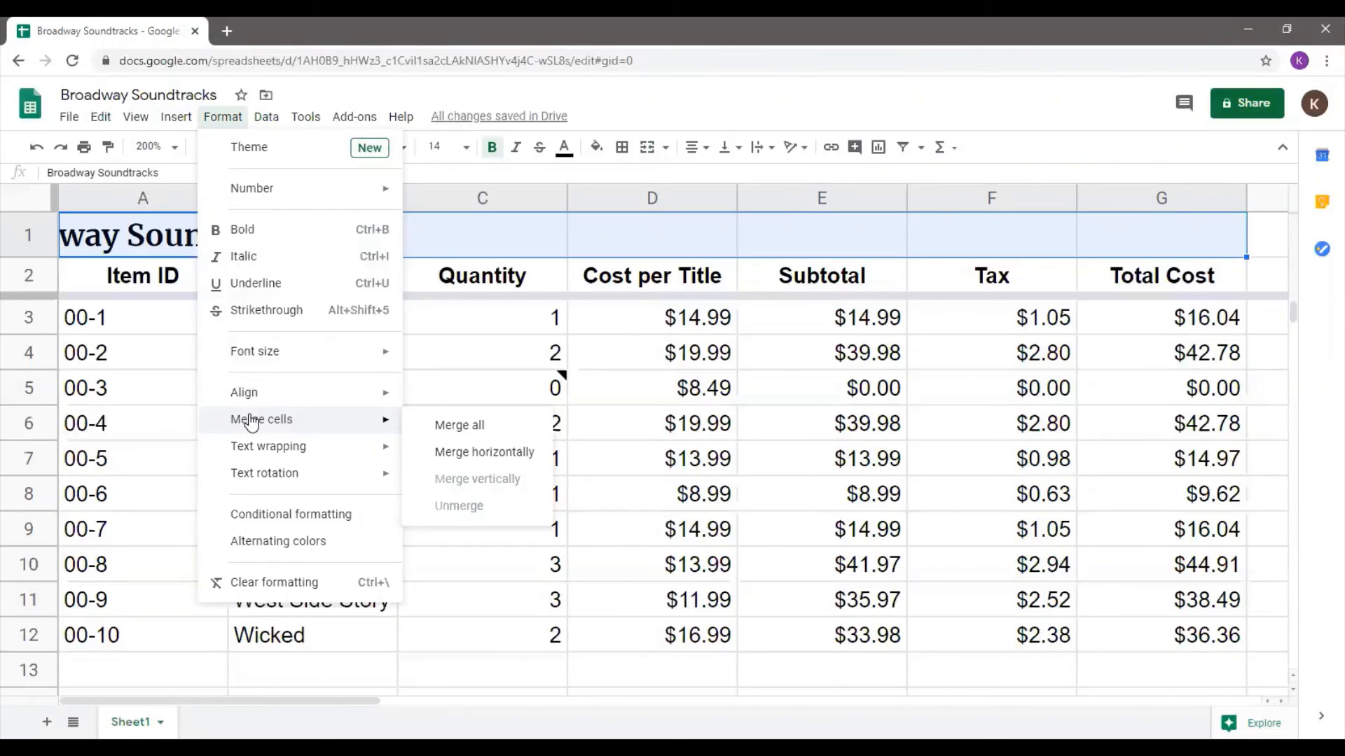
click(446, 426)
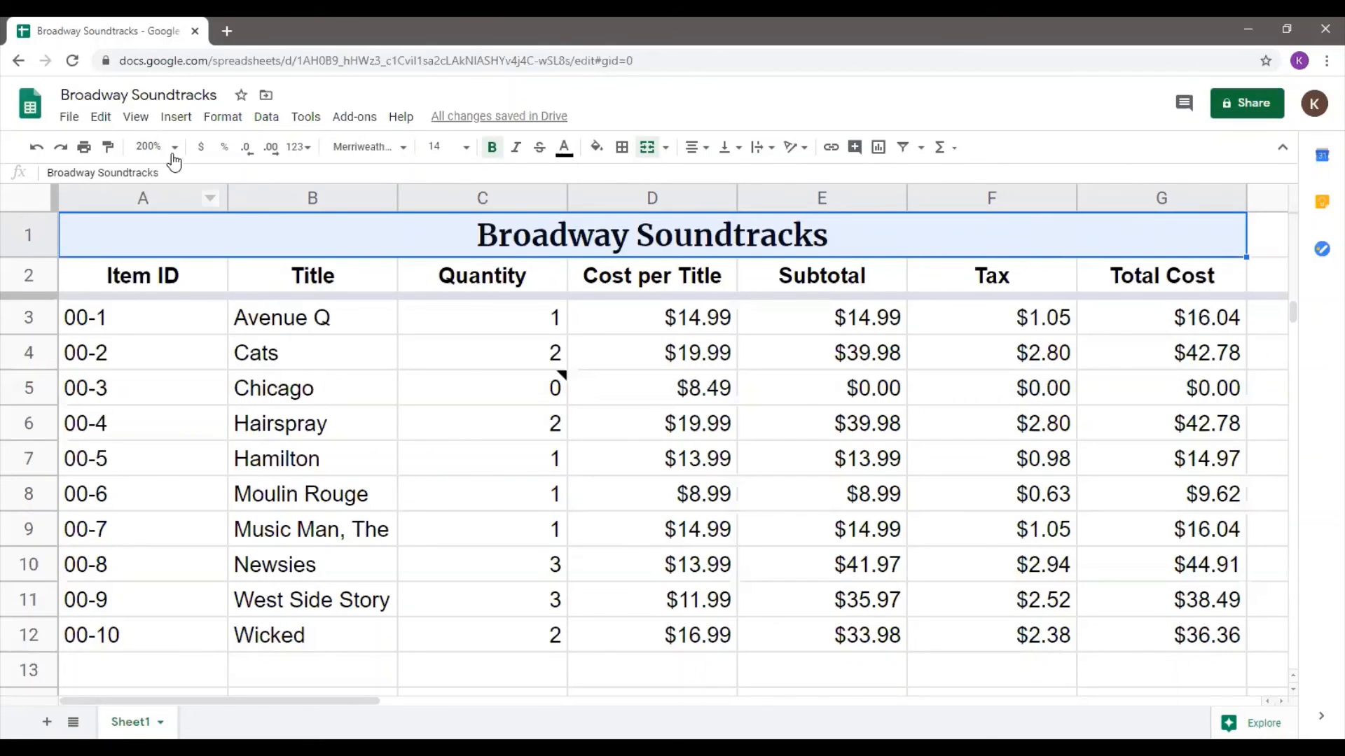
- Freeze the rows up to row 3, using Avenue Q's Quantity cell C3, and scroll to test the frozen rows
click(137, 117)
mouse_move(157, 149)
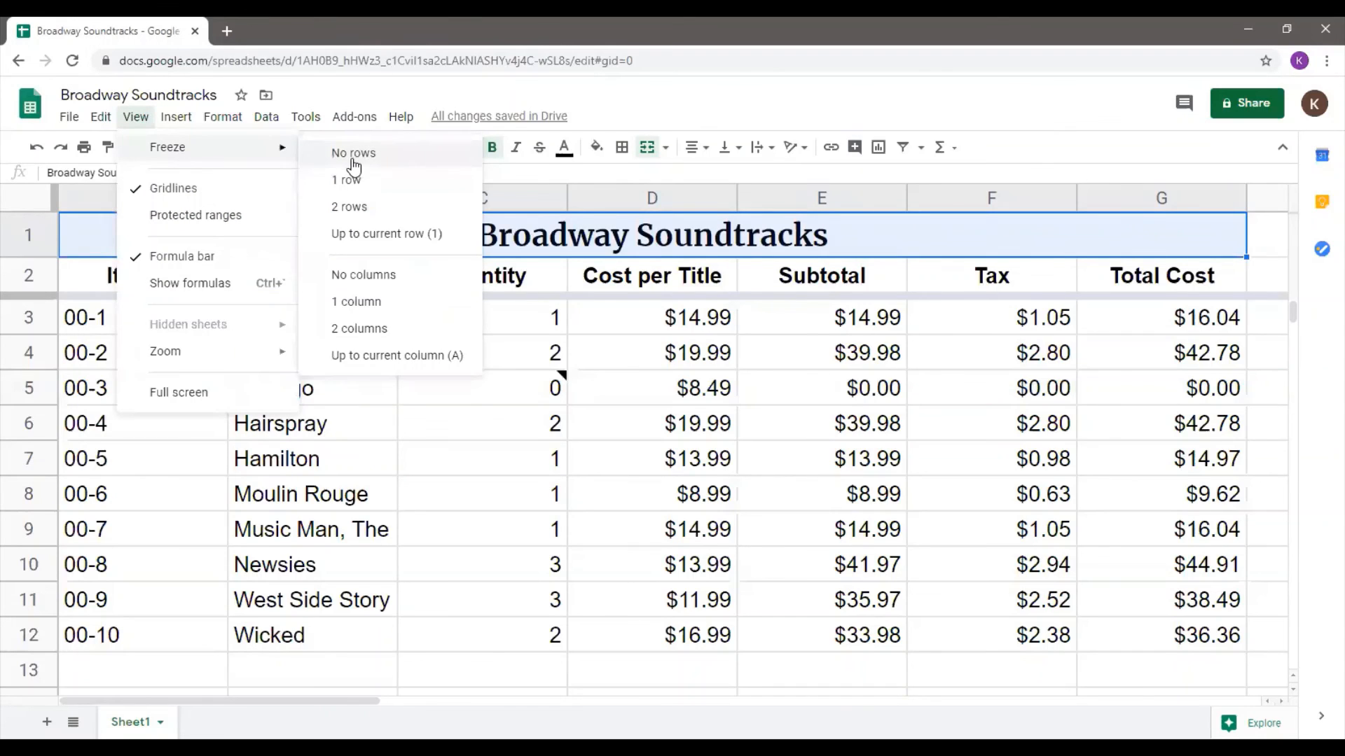
click(178, 119)
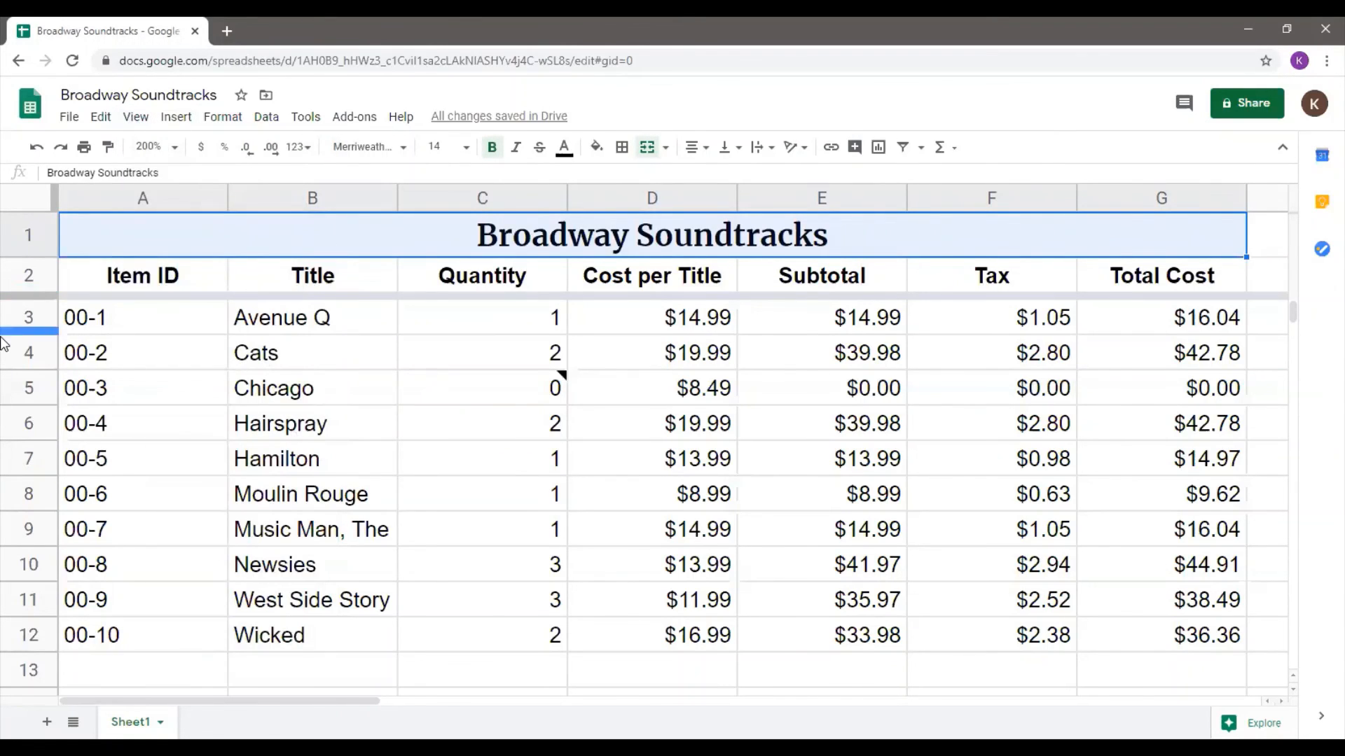
click(494, 323)
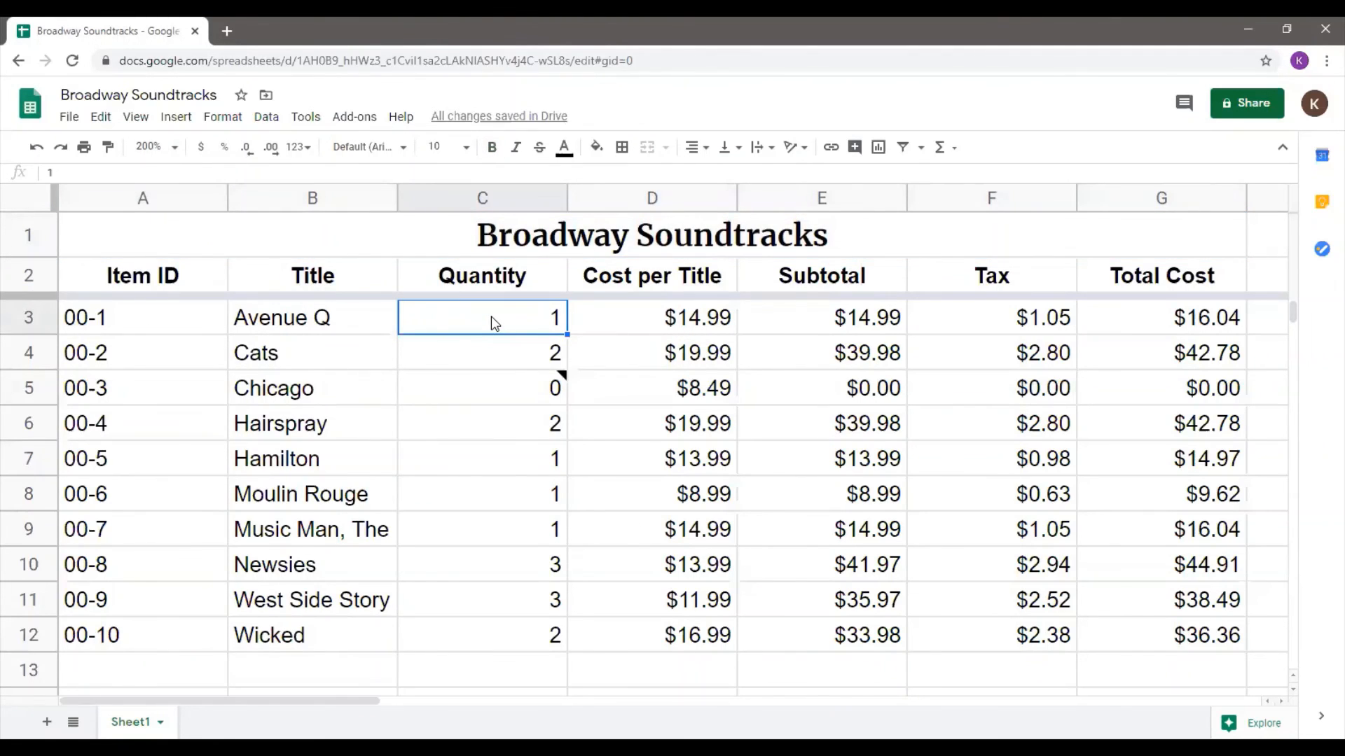
click(138, 119)
mouse_move(170, 154)
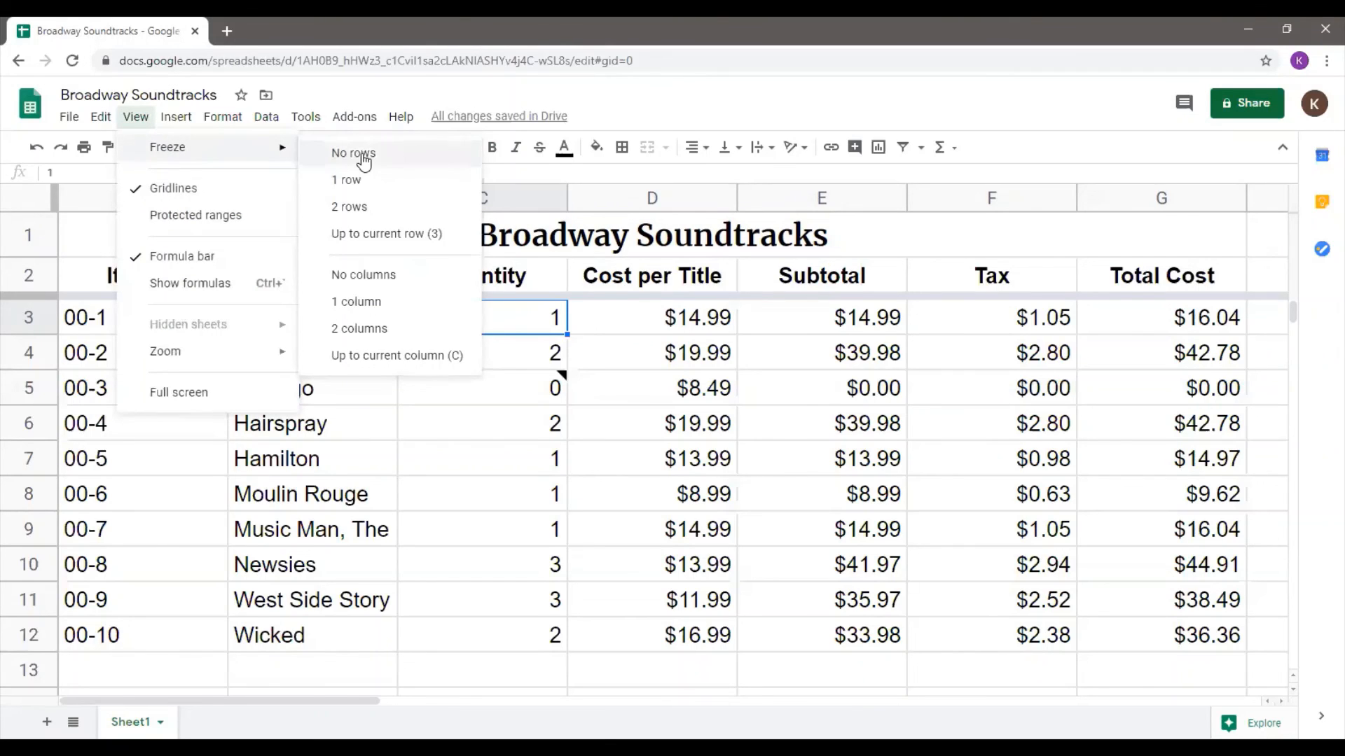
click(367, 236)
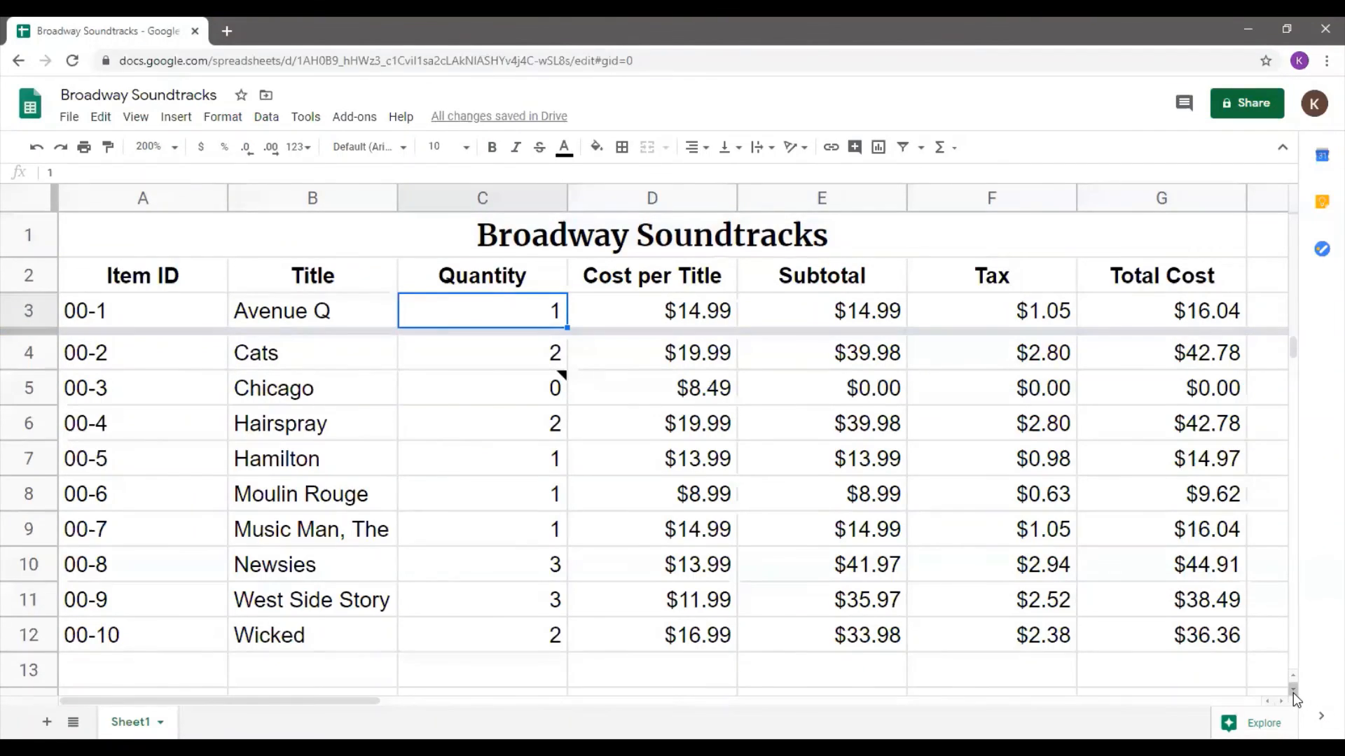
scroll(1293, 692, down, 6)
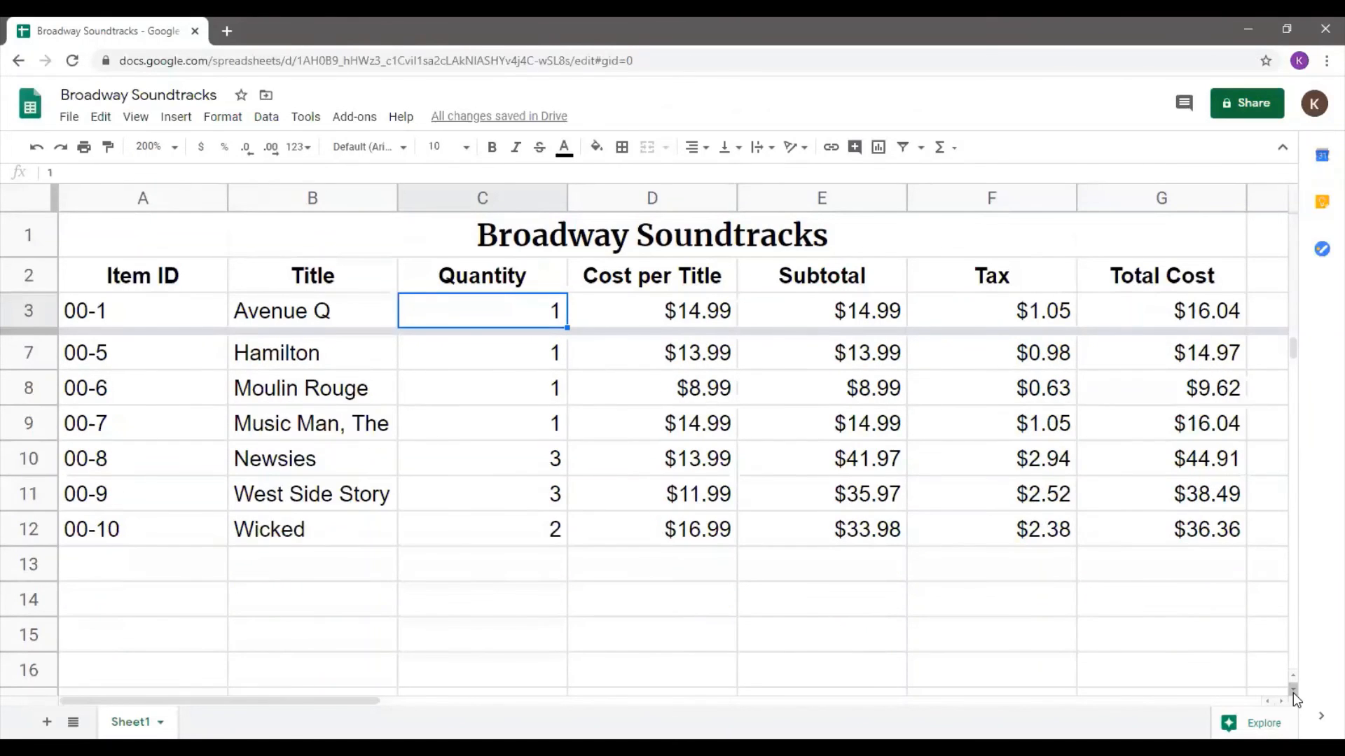
scroll(1294, 675, up, 6)
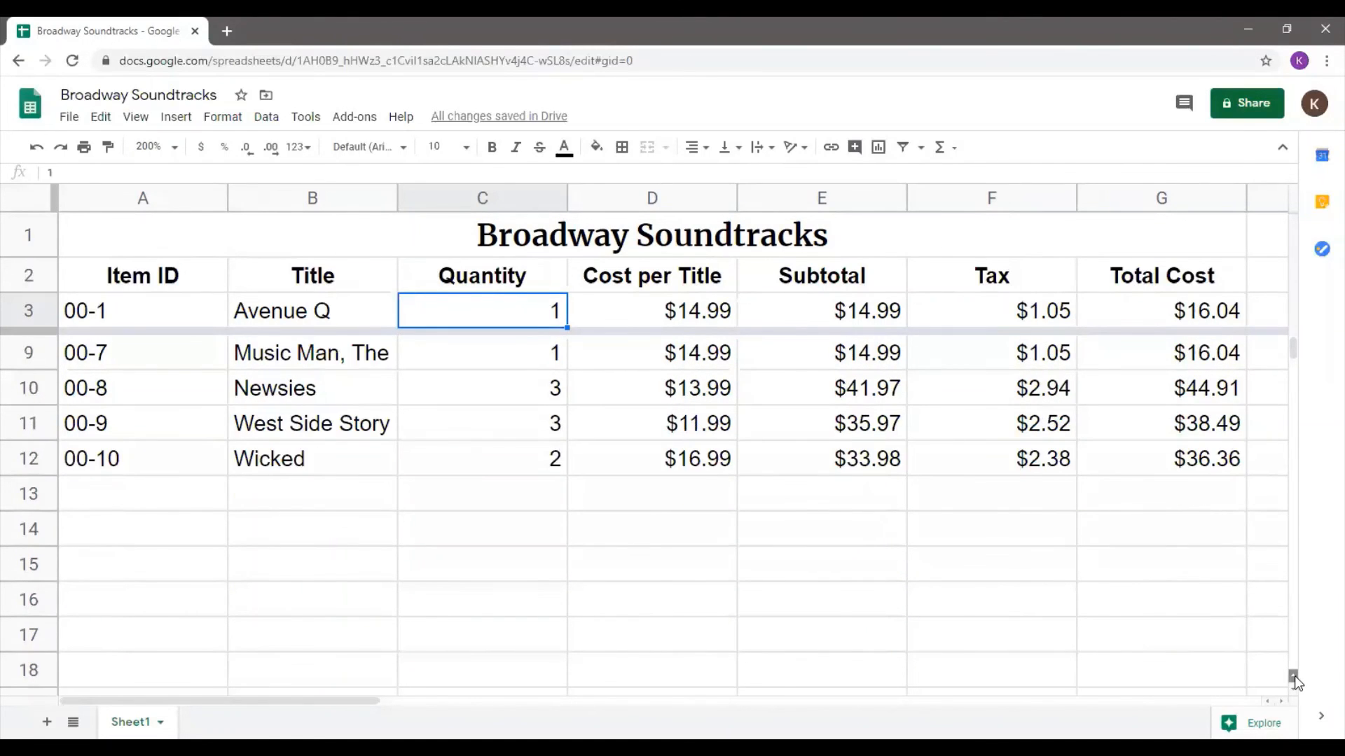
- Unfreeze all rows and set the spreadsheet's zoom level to 125%
click(137, 117)
mouse_move(157, 148)
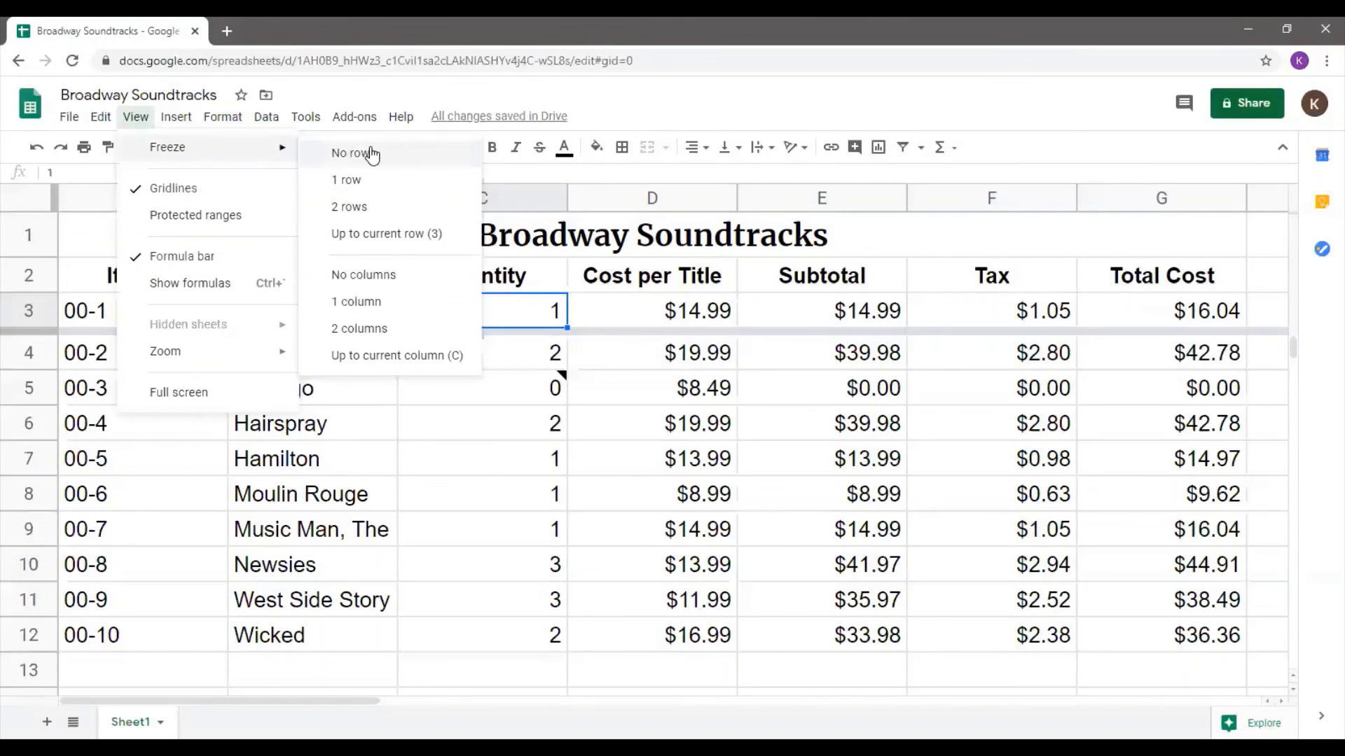
click(369, 153)
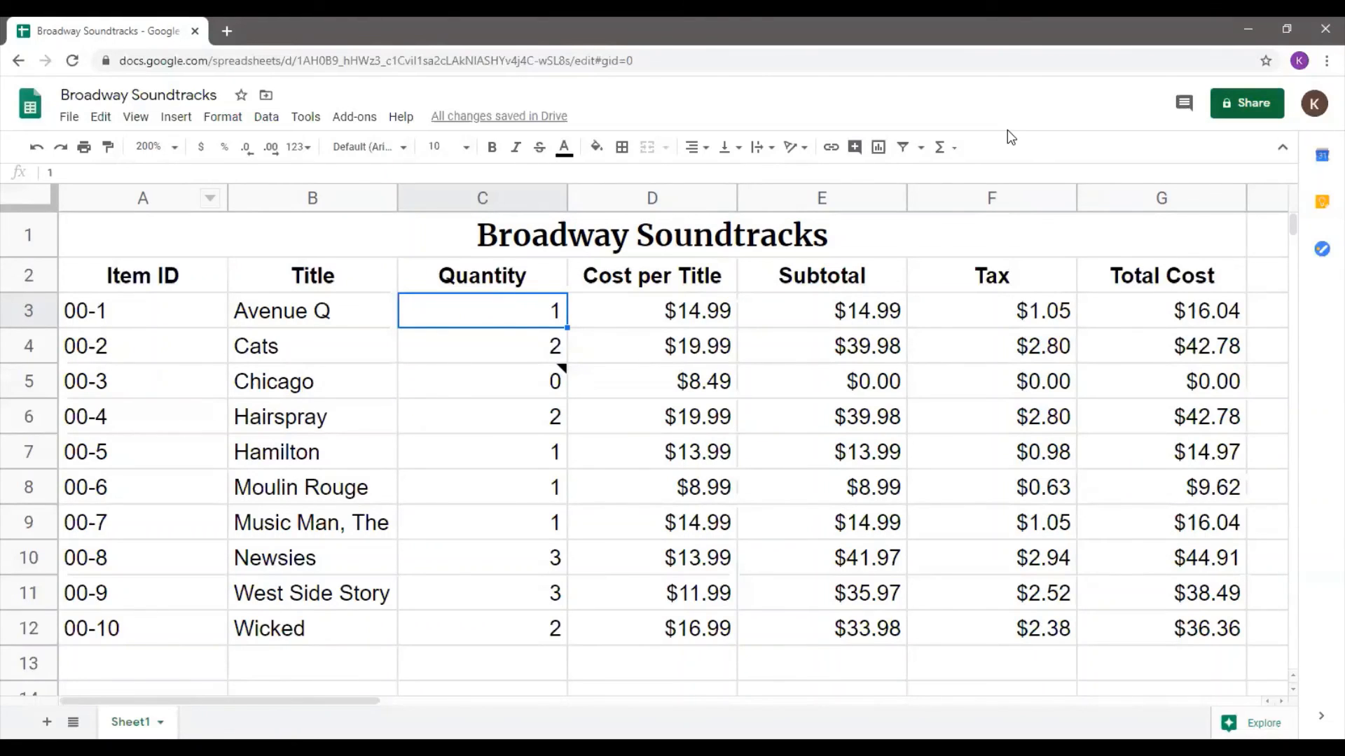
click(174, 148)
click(158, 282)
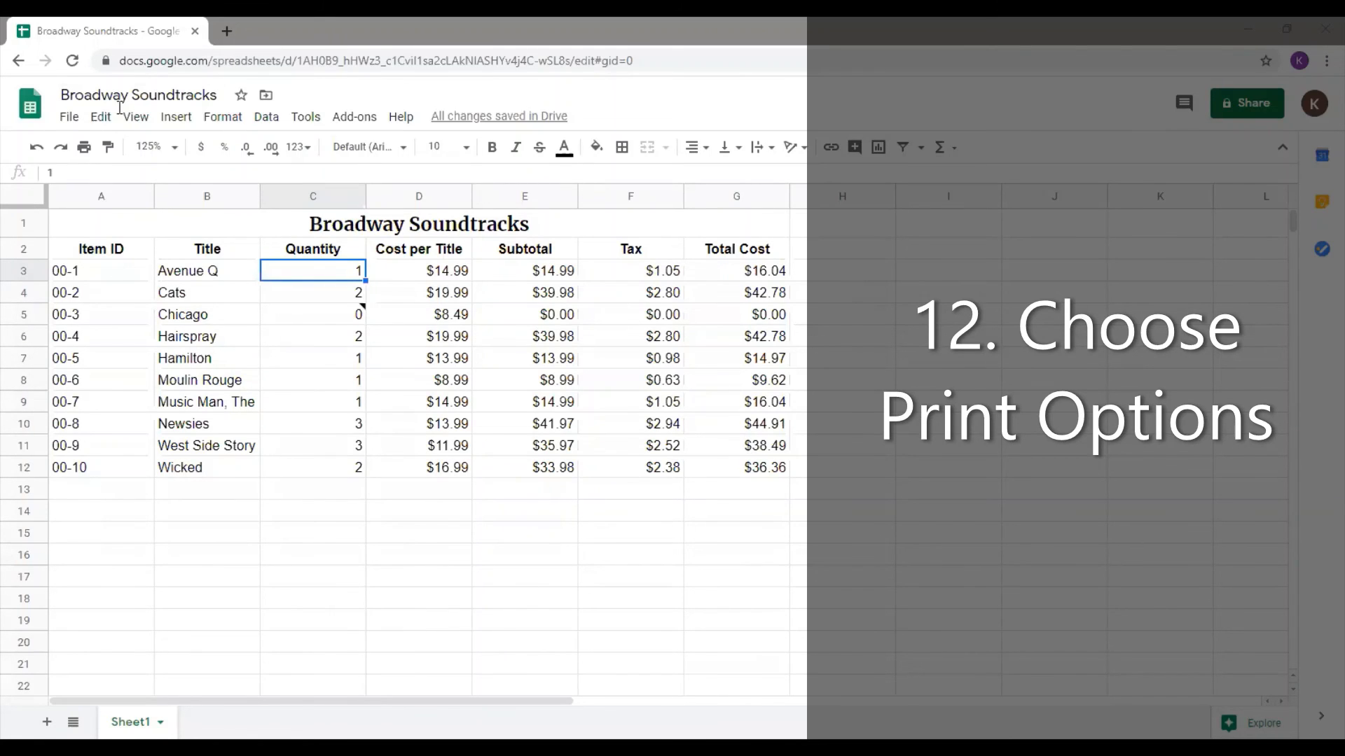
- Open the spreadsheet's print settings and set the scale to a custom number of 125%
click(65, 123)
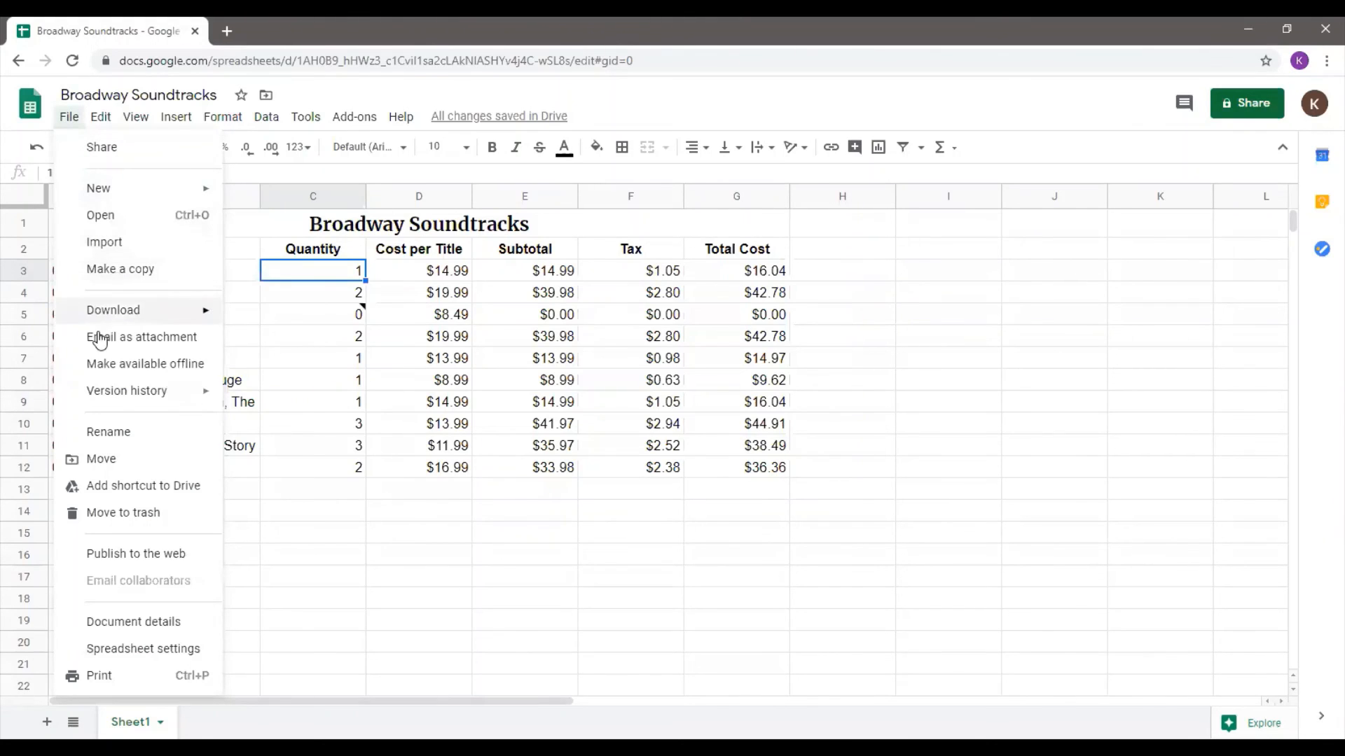
click(91, 675)
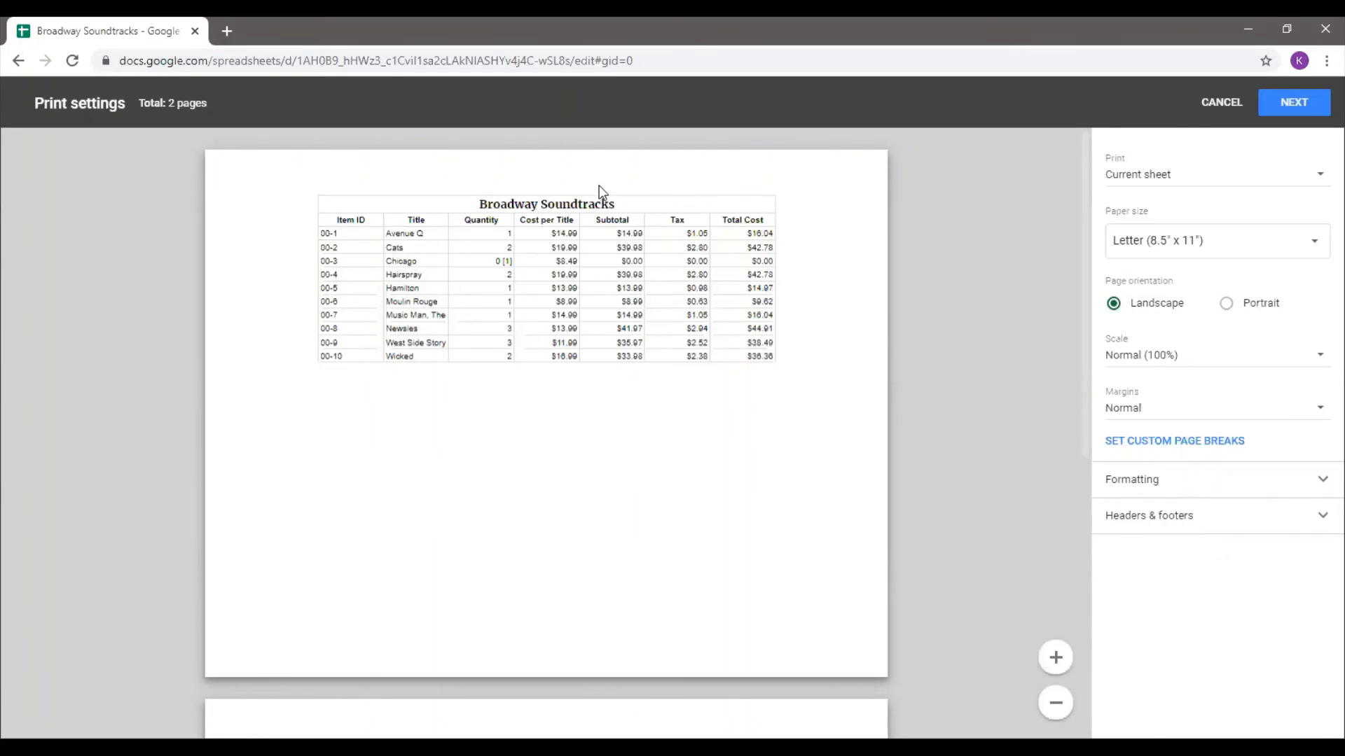
click(1145, 360)
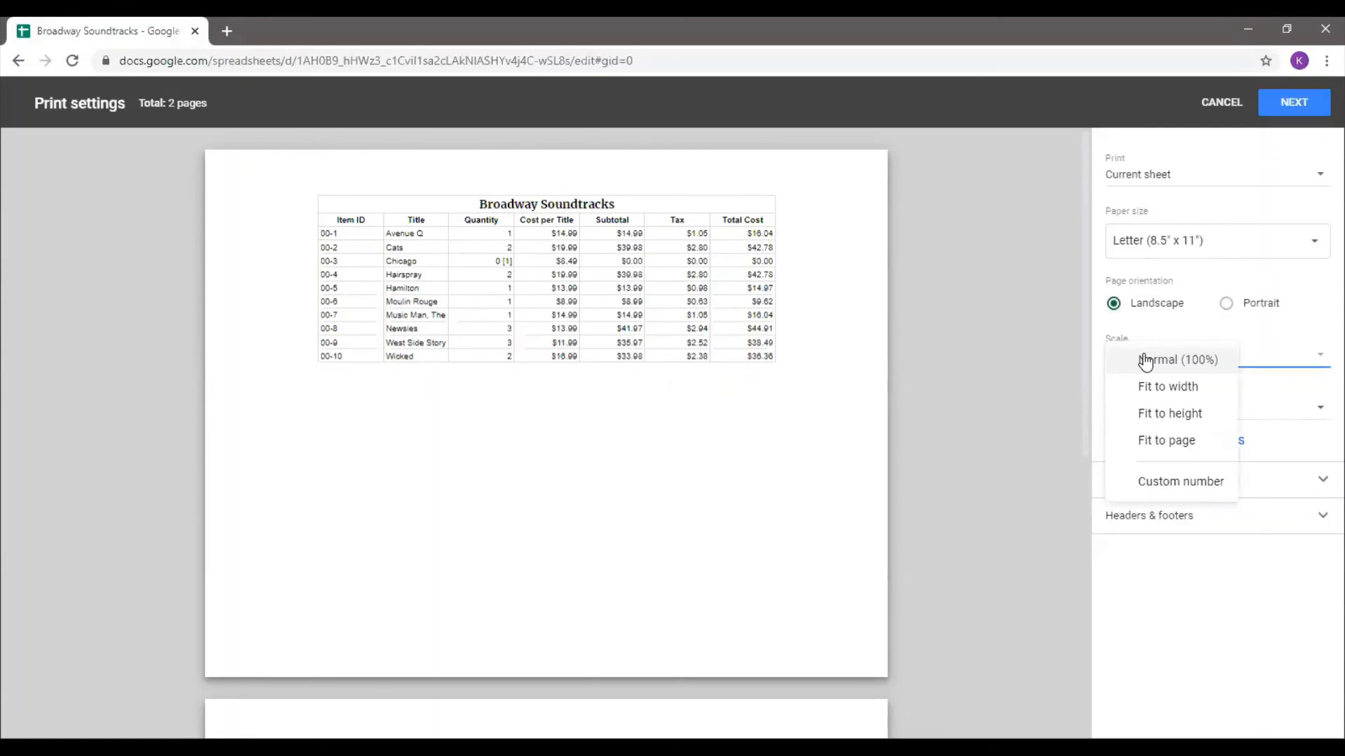
click(1146, 481)
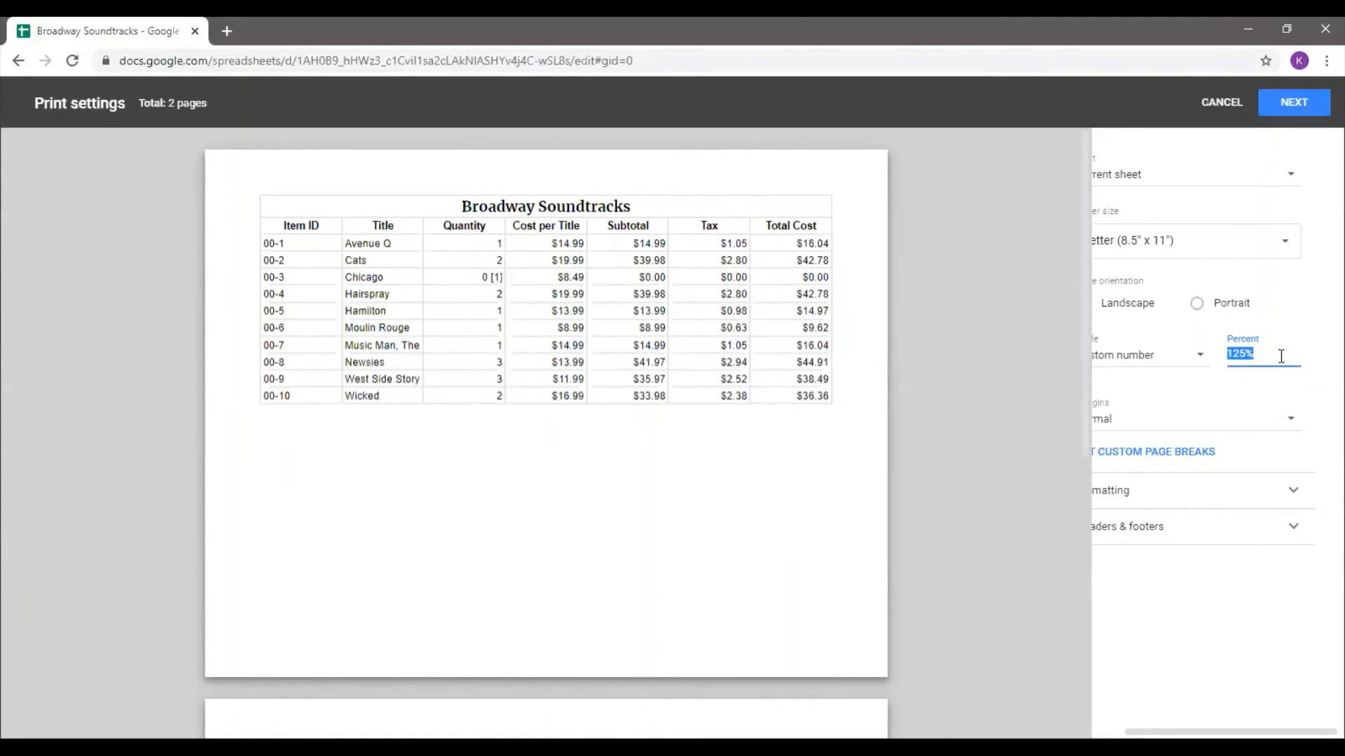
drag(1167, 732, 1122, 731)
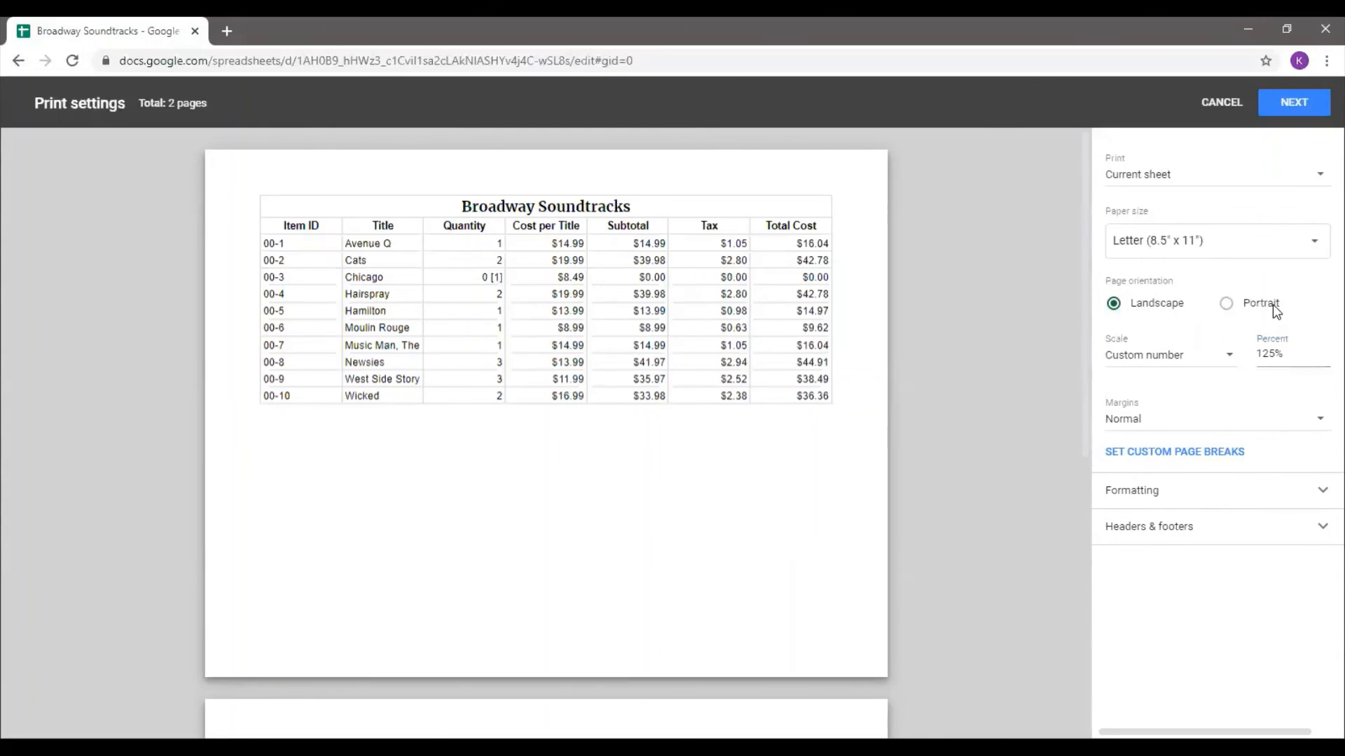
- Review the print margin choices, keeping Normal, and expand the Formatting options for gridlines, notes and alignment
click(1141, 420)
click(1159, 381)
click(1323, 492)
scroll(1310, 540, down, 1)
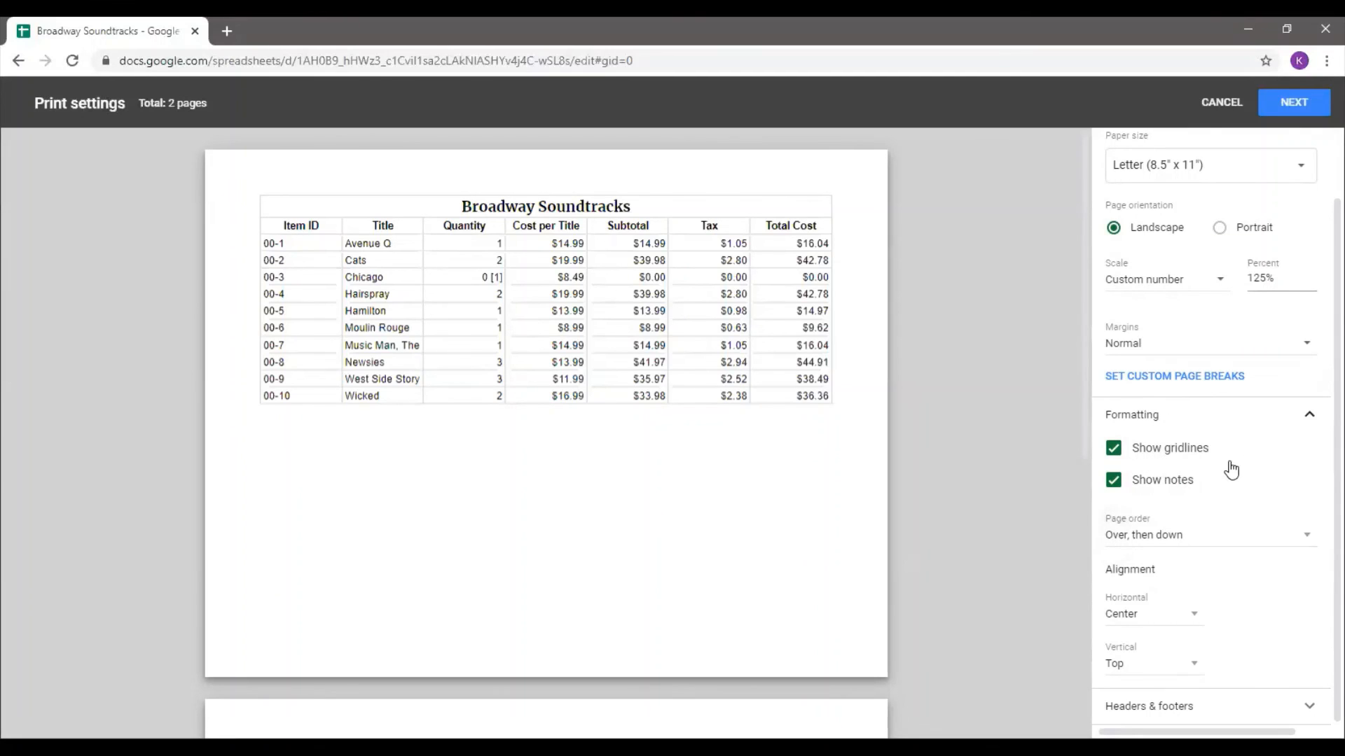
- Try the printout without gridlines, restore them, and check the notes page in the print preview
click(1114, 449)
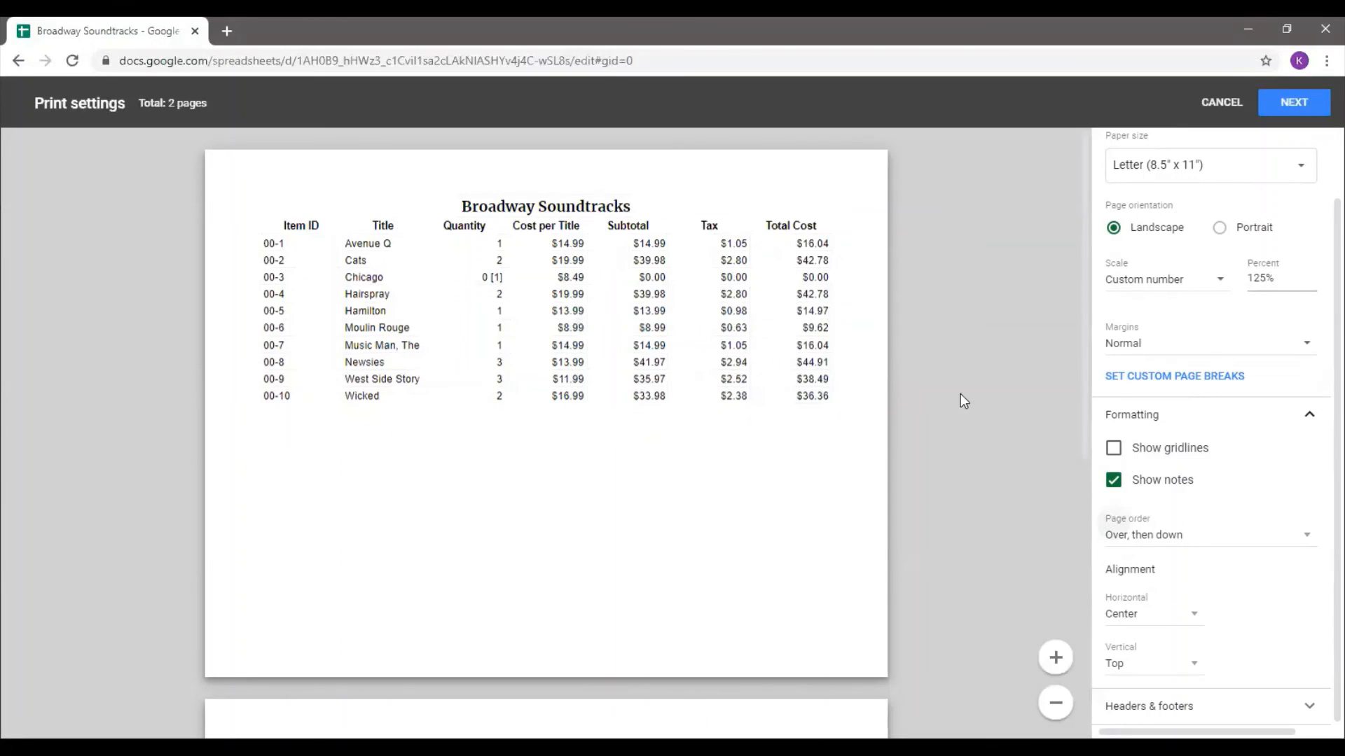
click(1114, 449)
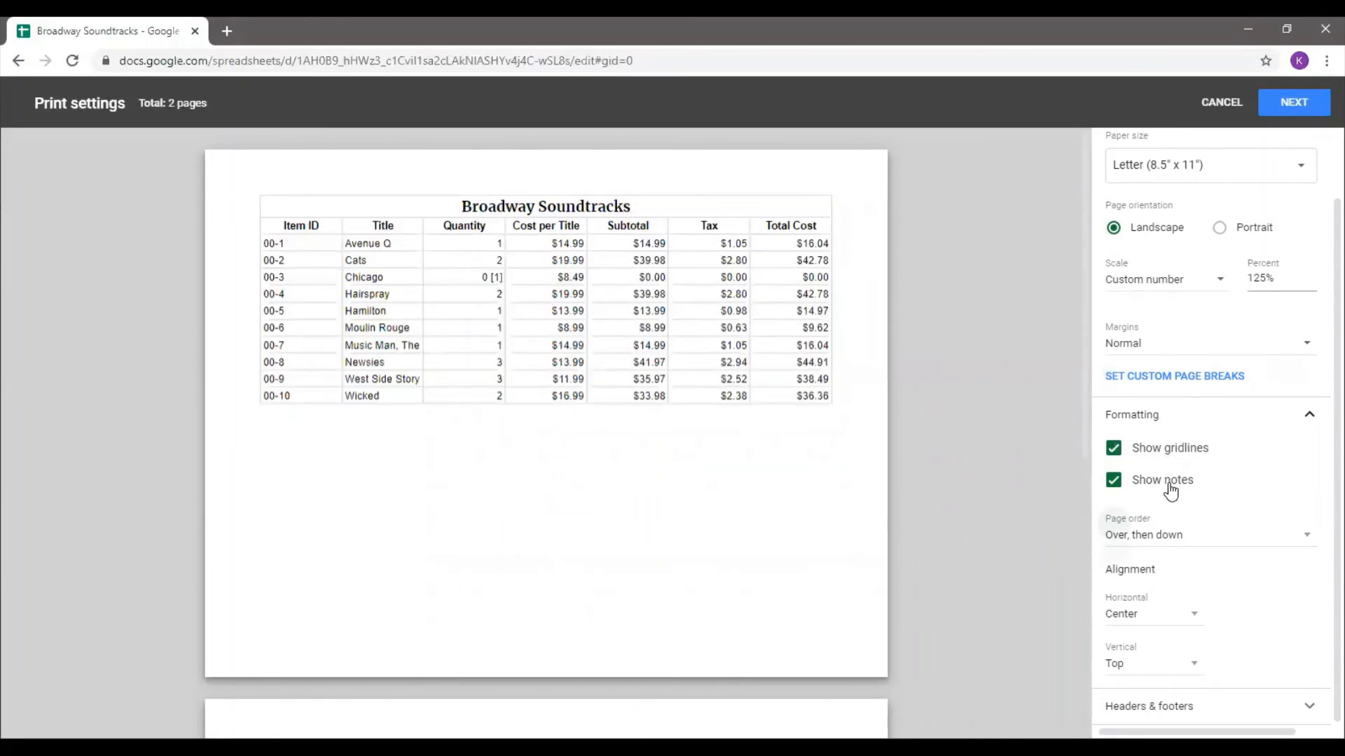
scroll(477, 506, down, 4)
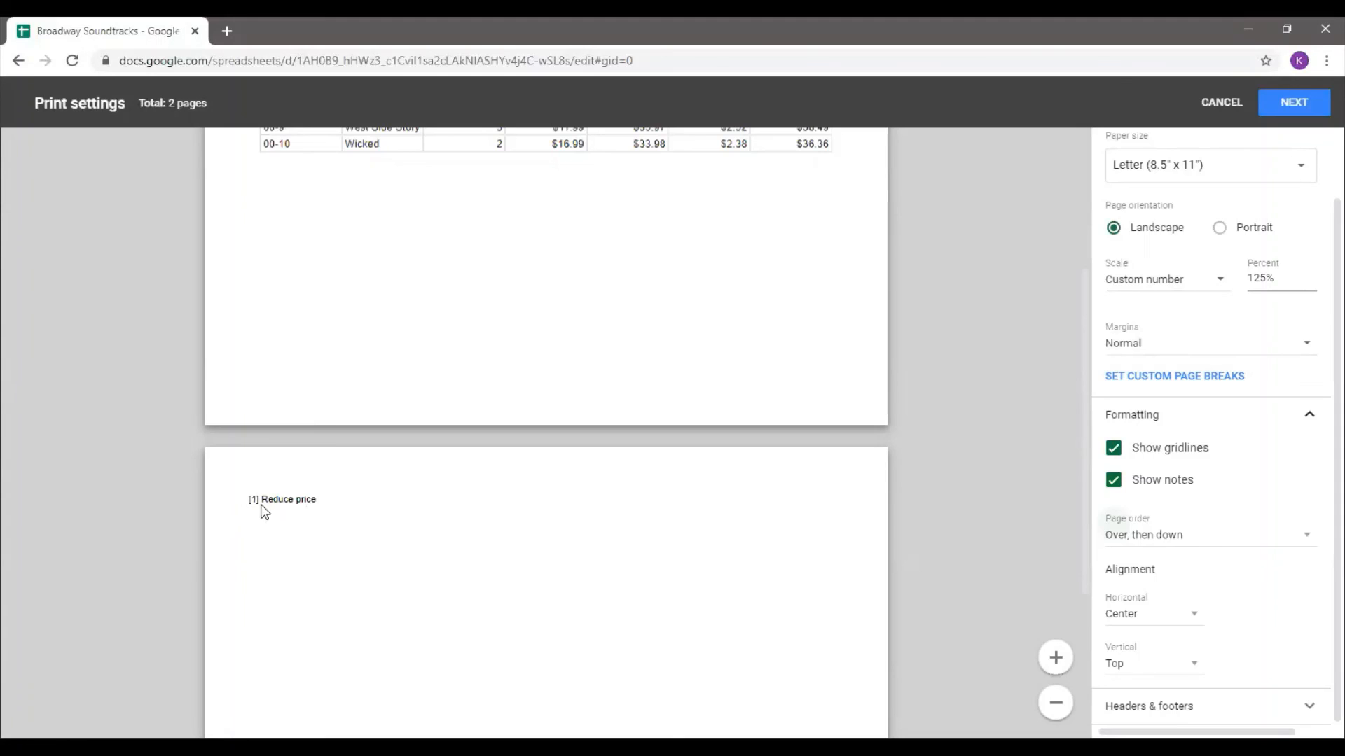
scroll(797, 583, up, 4)
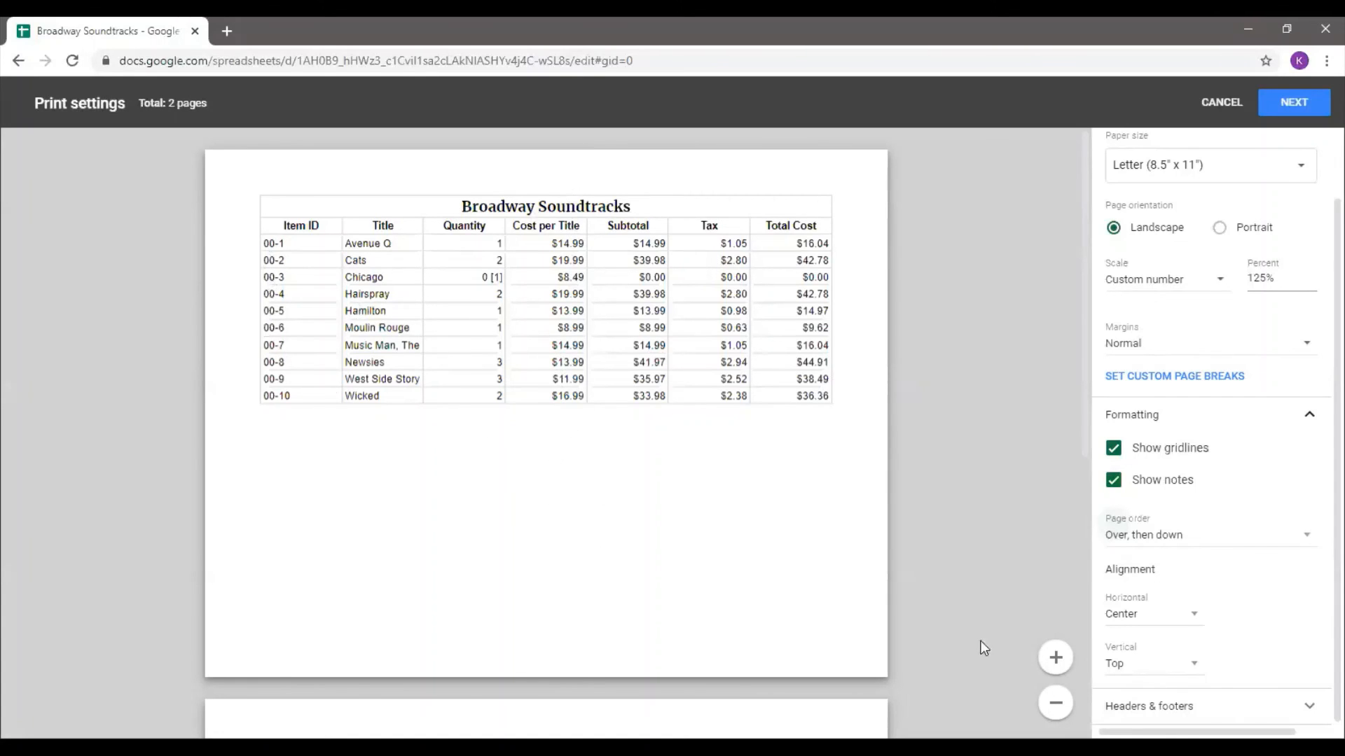
- Set the printout's vertical alignment to Center and expand the Headers & footers options
click(1130, 668)
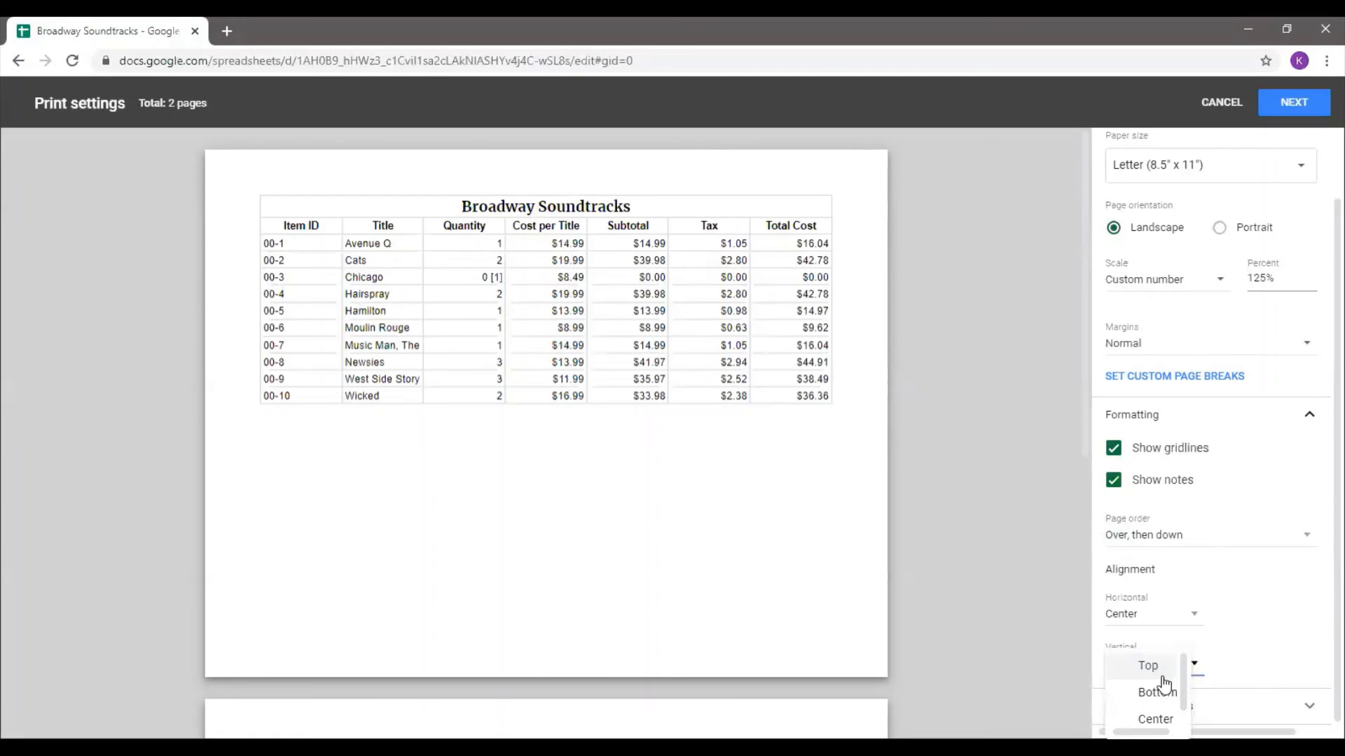
click(1152, 717)
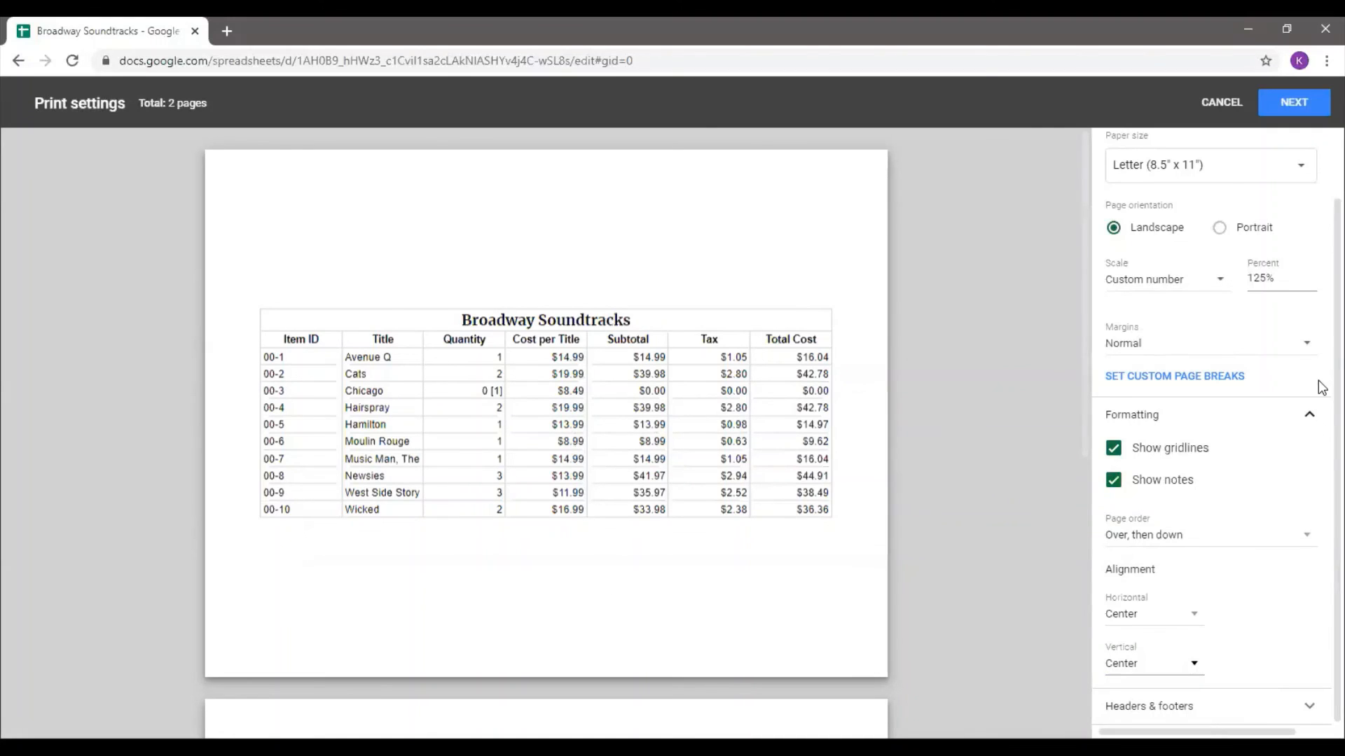
click(1336, 403)
click(1309, 706)
scroll(1318, 641, down, 5)
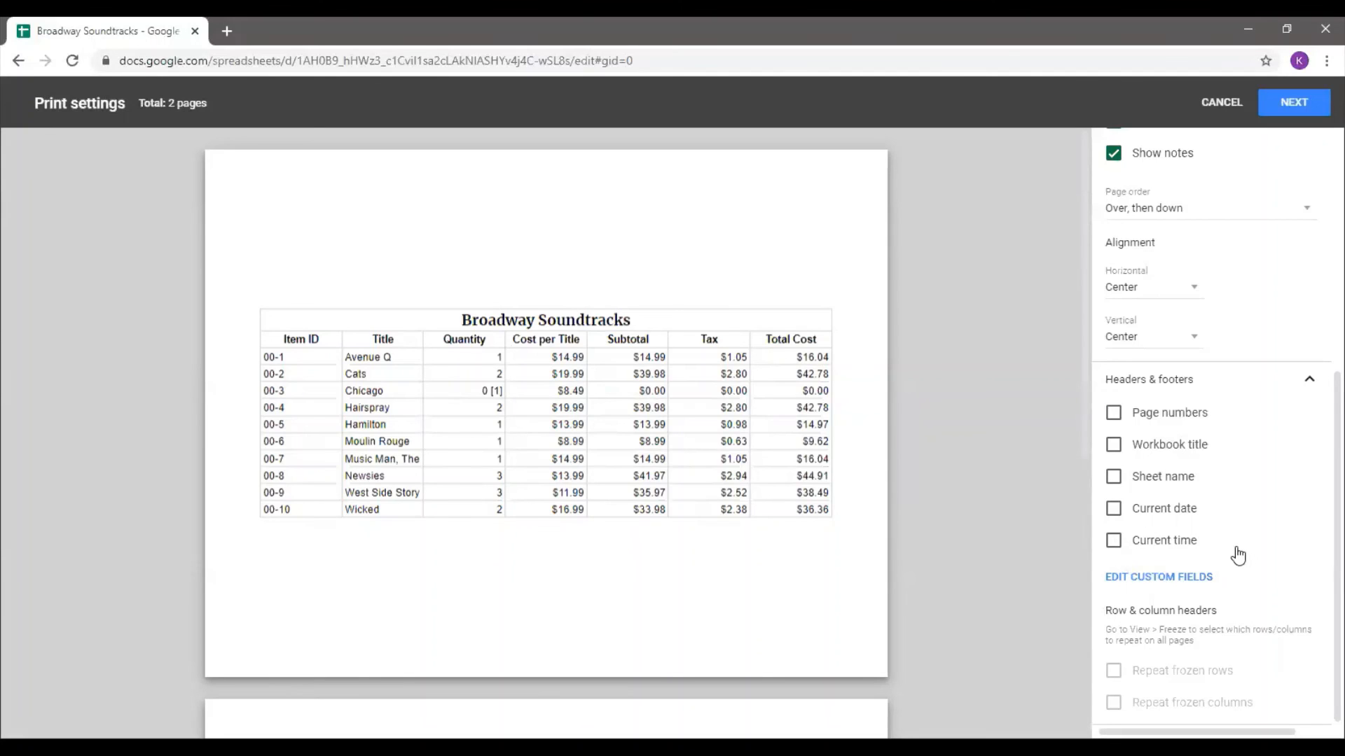
- Open the custom header and footer fields and insert the workbook title in the center header
click(1154, 587)
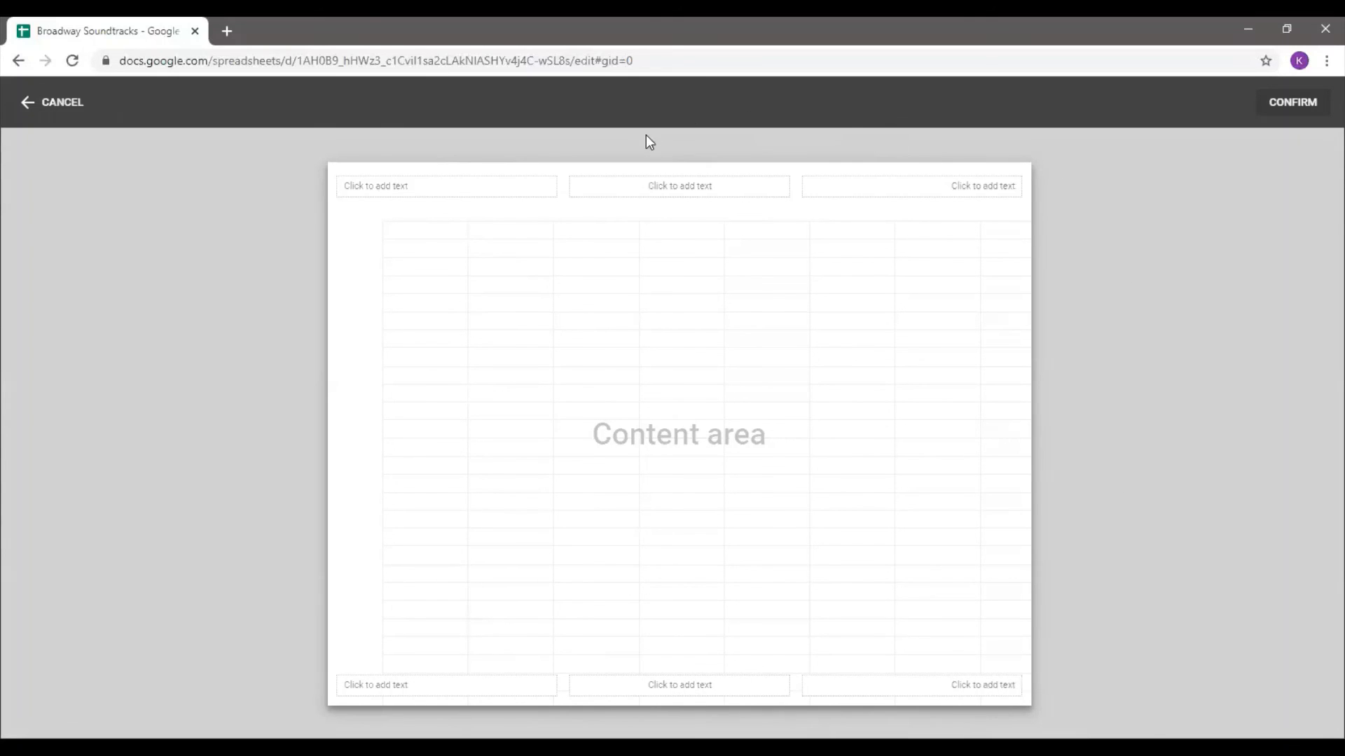
click(675, 188)
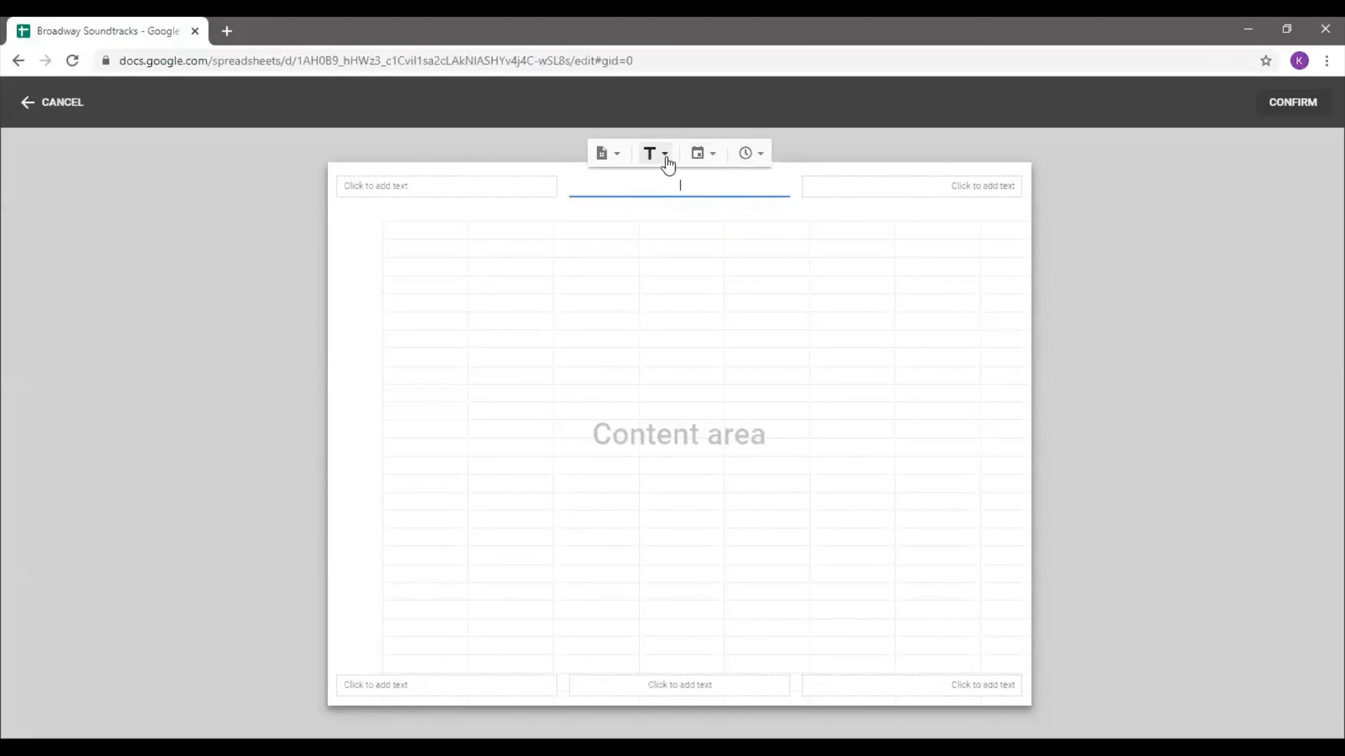
click(668, 164)
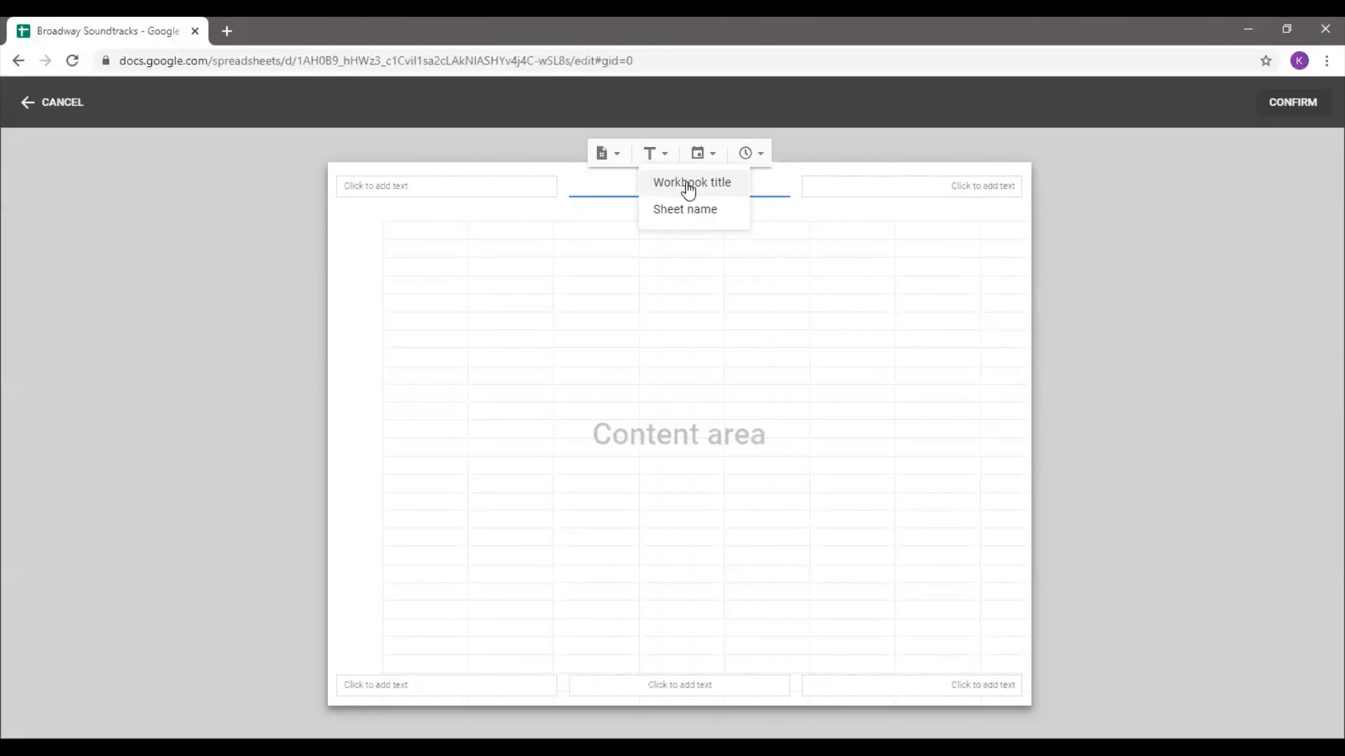
click(688, 188)
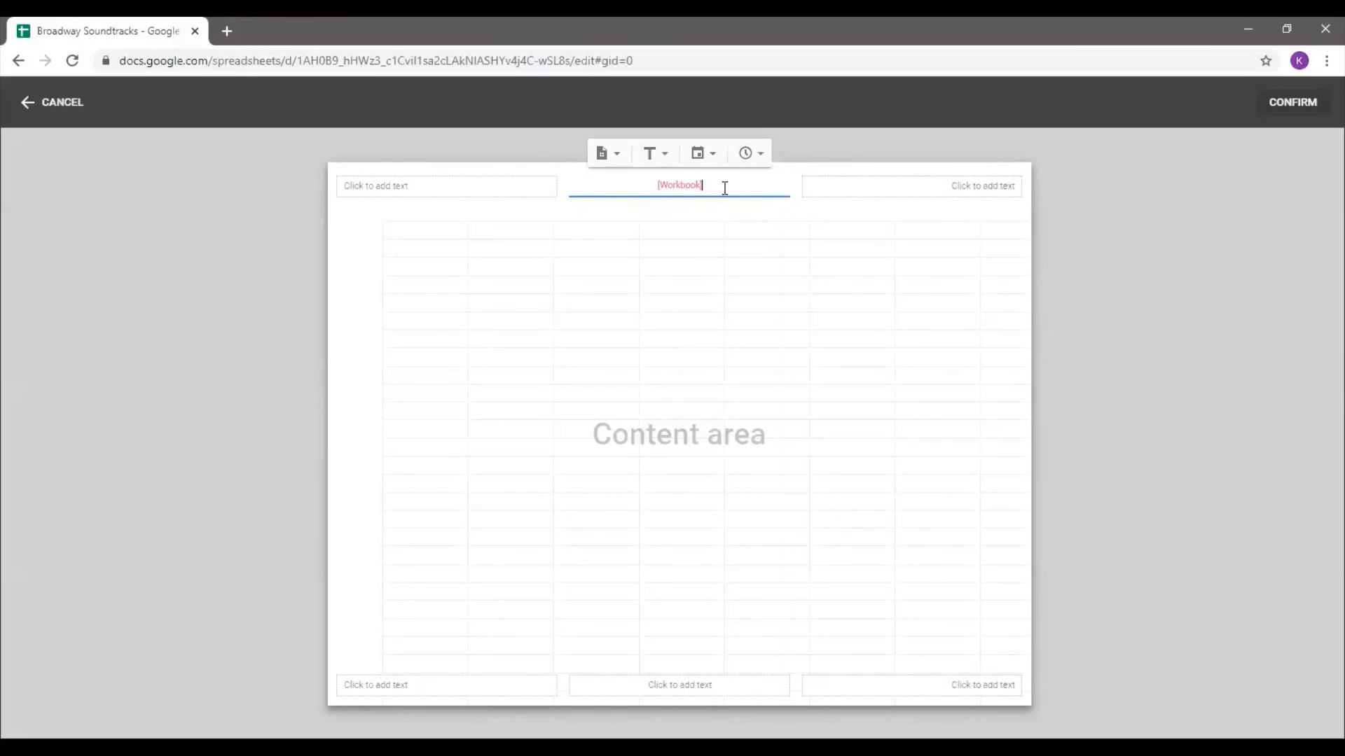
click(713, 216)
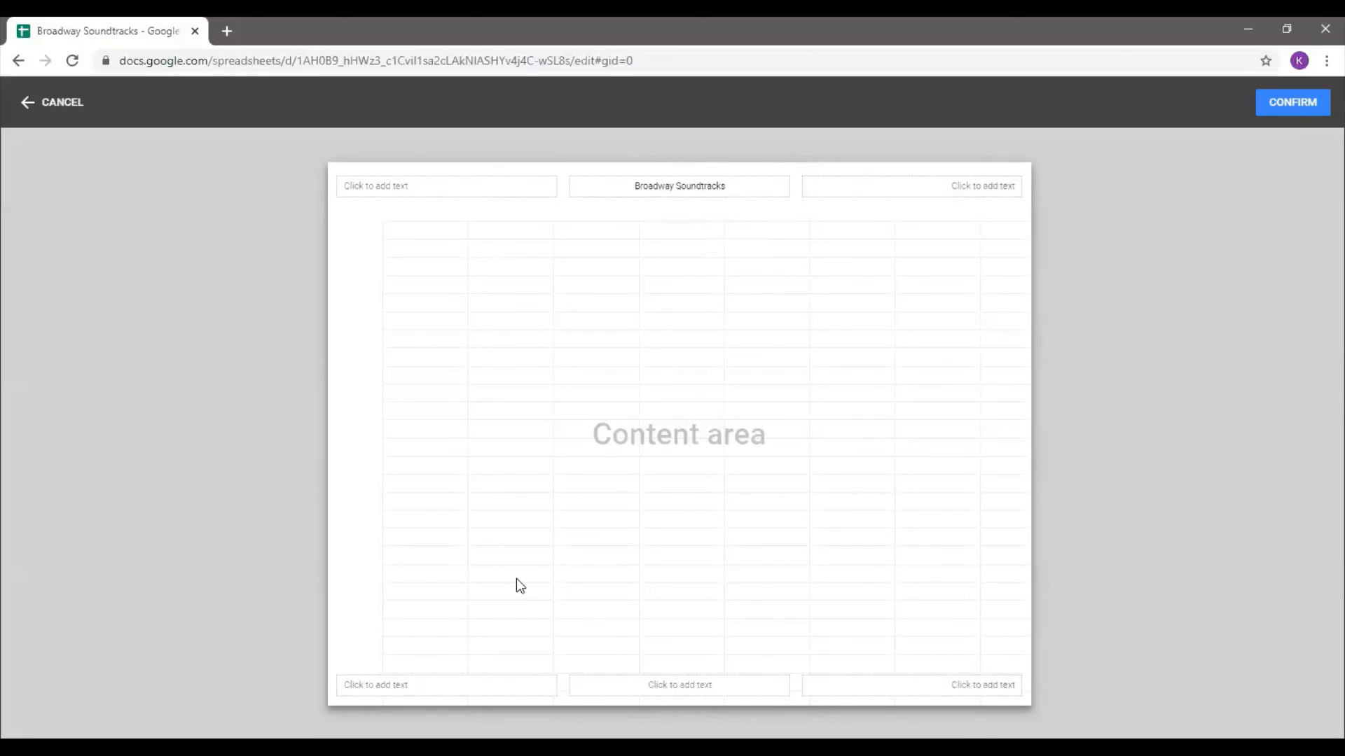
- Insert Page number B ("Page 1" style) in the center footer and confirm the custom fields
click(697, 687)
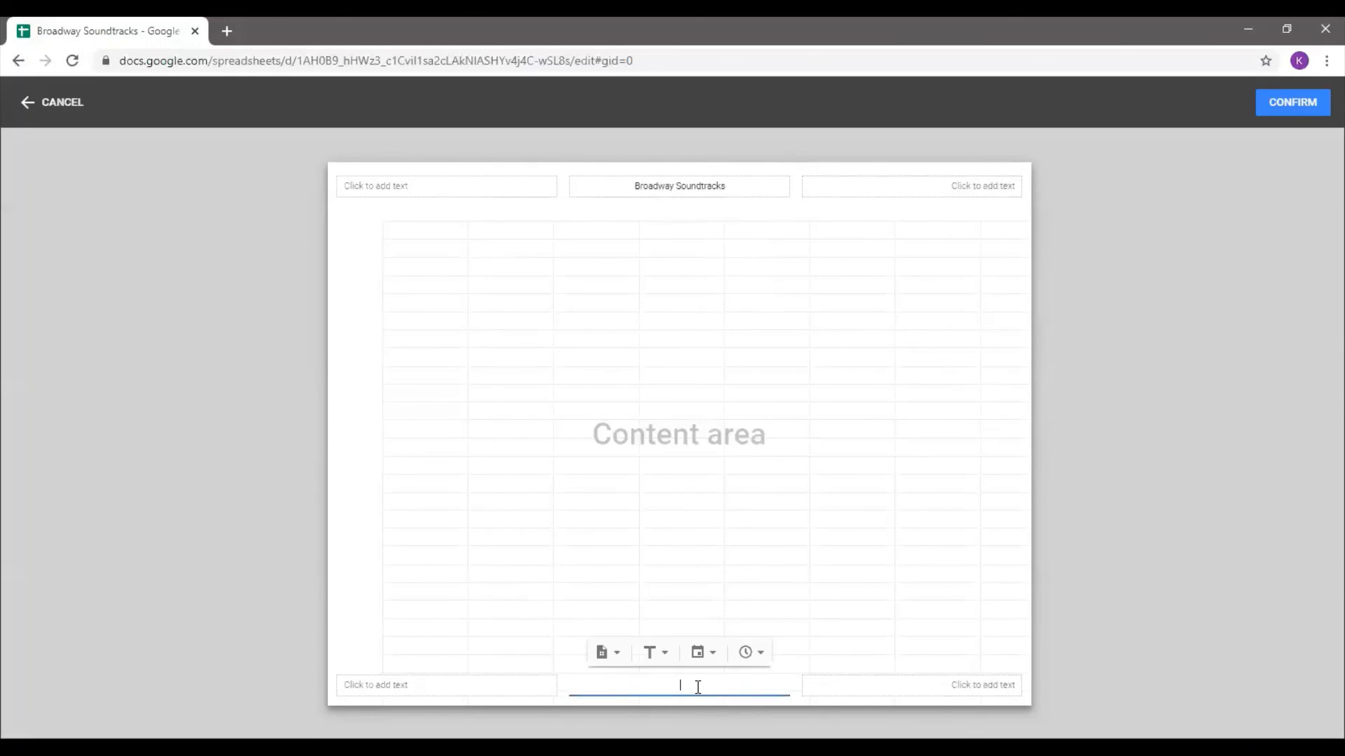
click(614, 656)
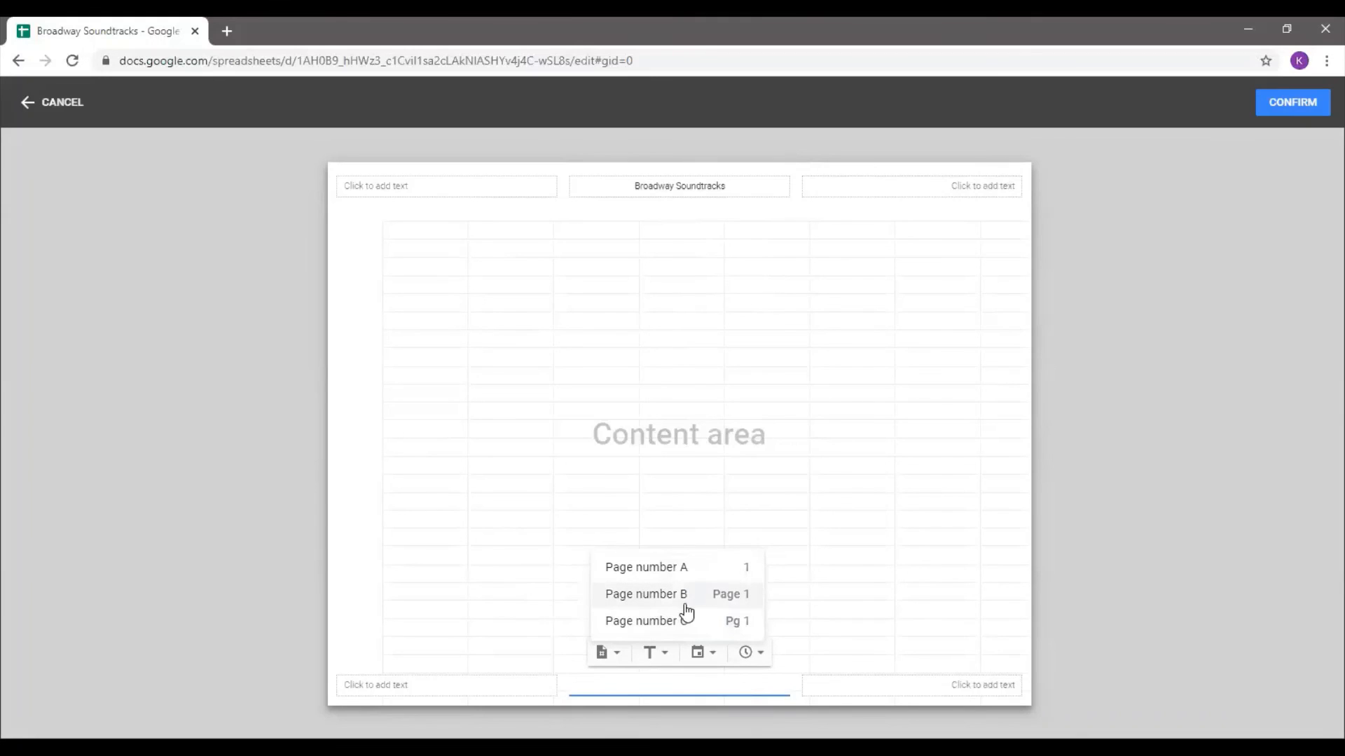
click(745, 603)
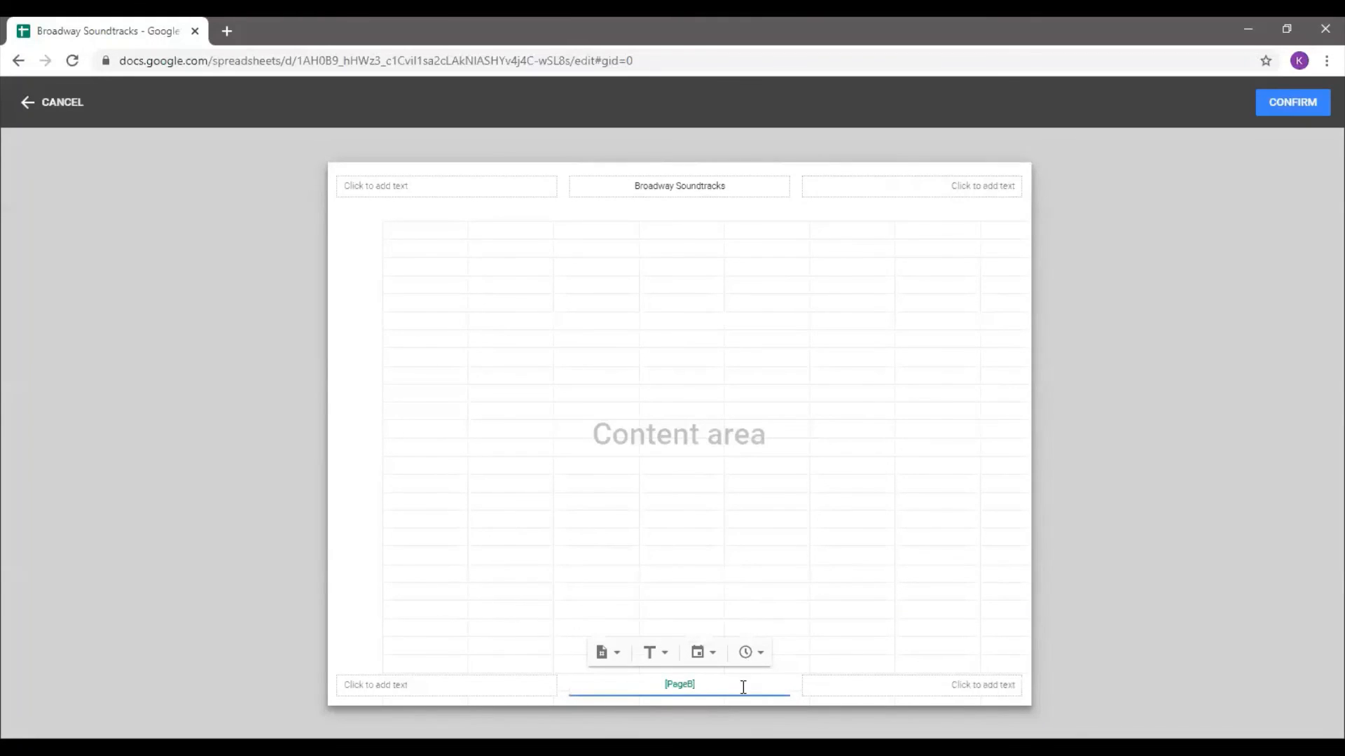
click(712, 700)
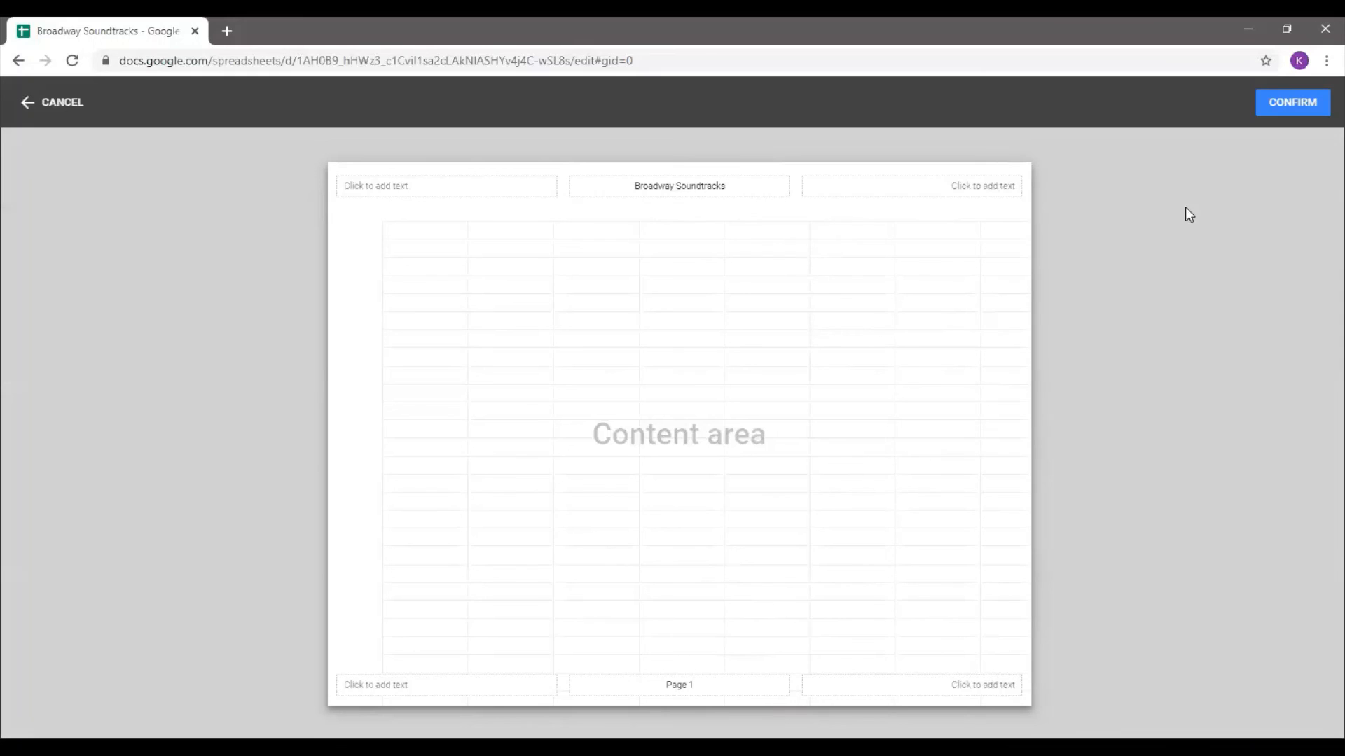
click(1319, 105)
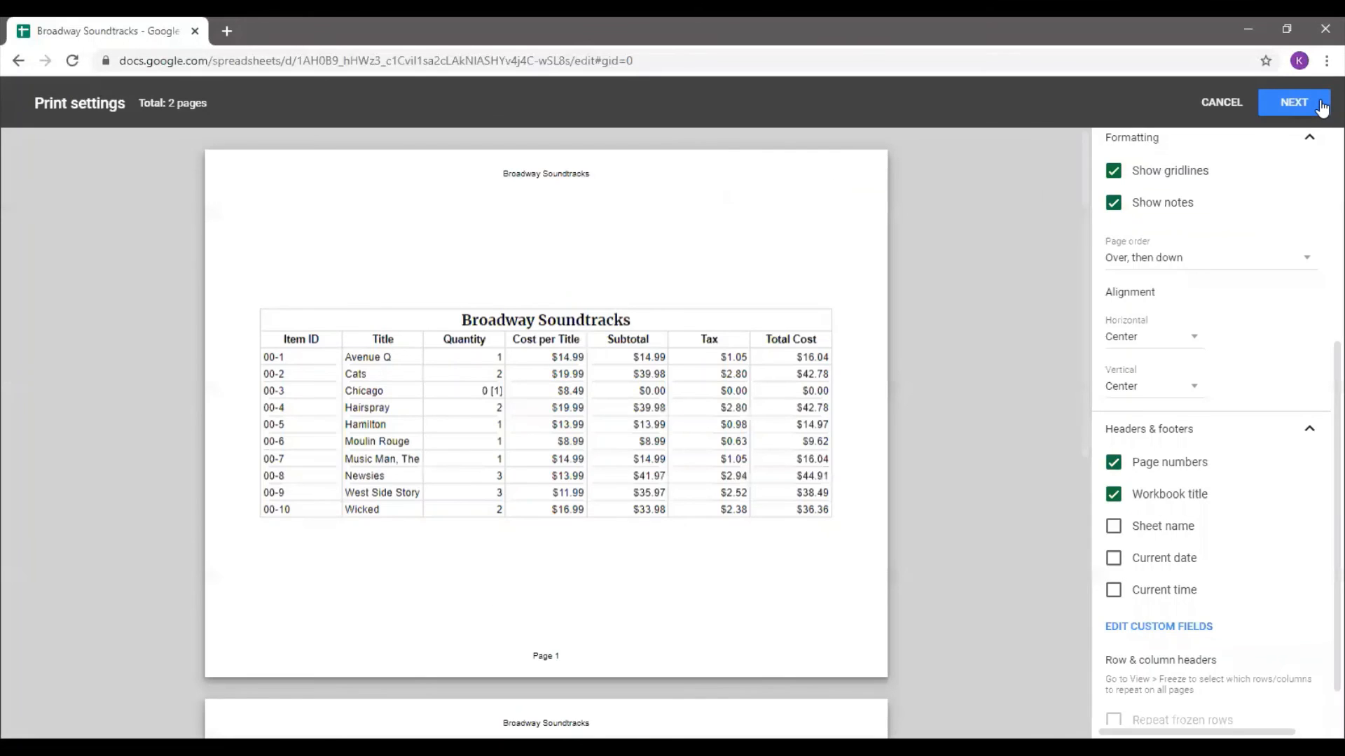
- Review the header and footer on both preview pages, continue to the printer dialog, and cancel the print job
scroll(759, 498, down, 7)
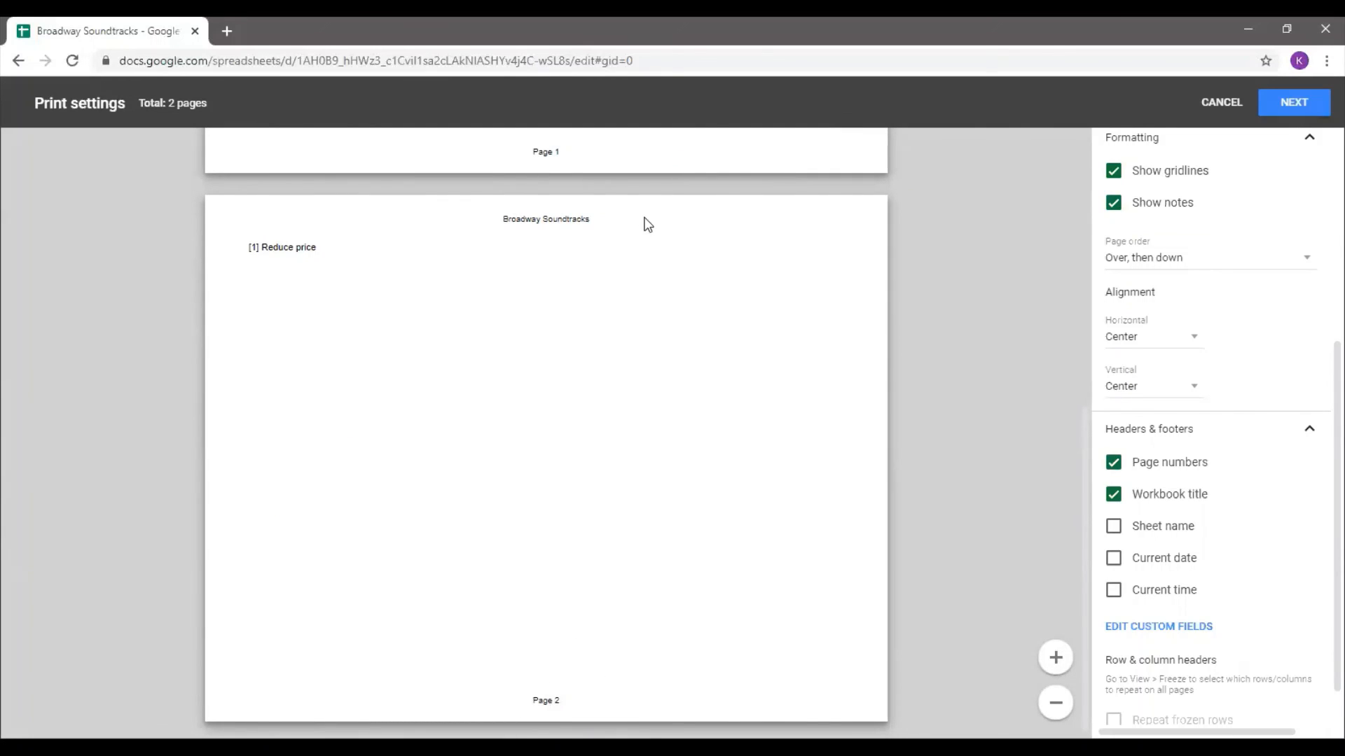
scroll(856, 682, up, 2)
scroll(856, 681, up, 4)
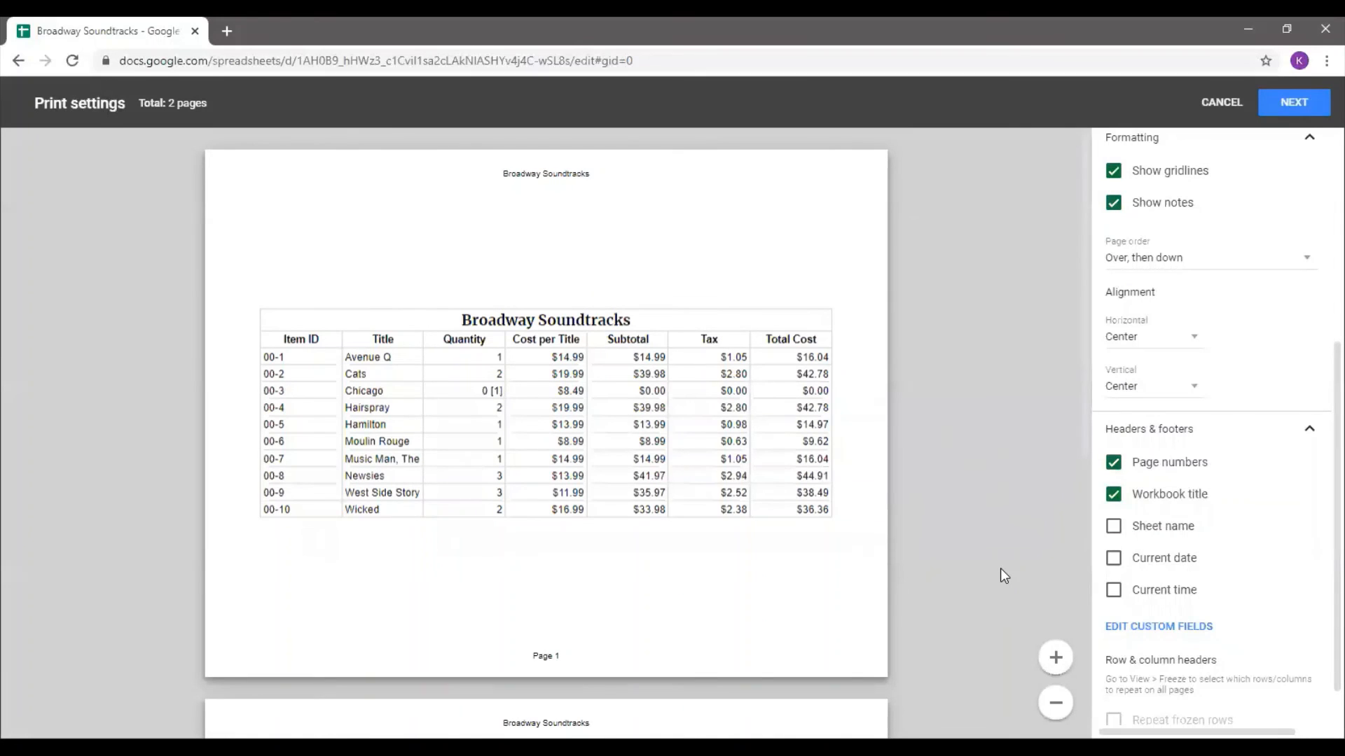
click(1281, 94)
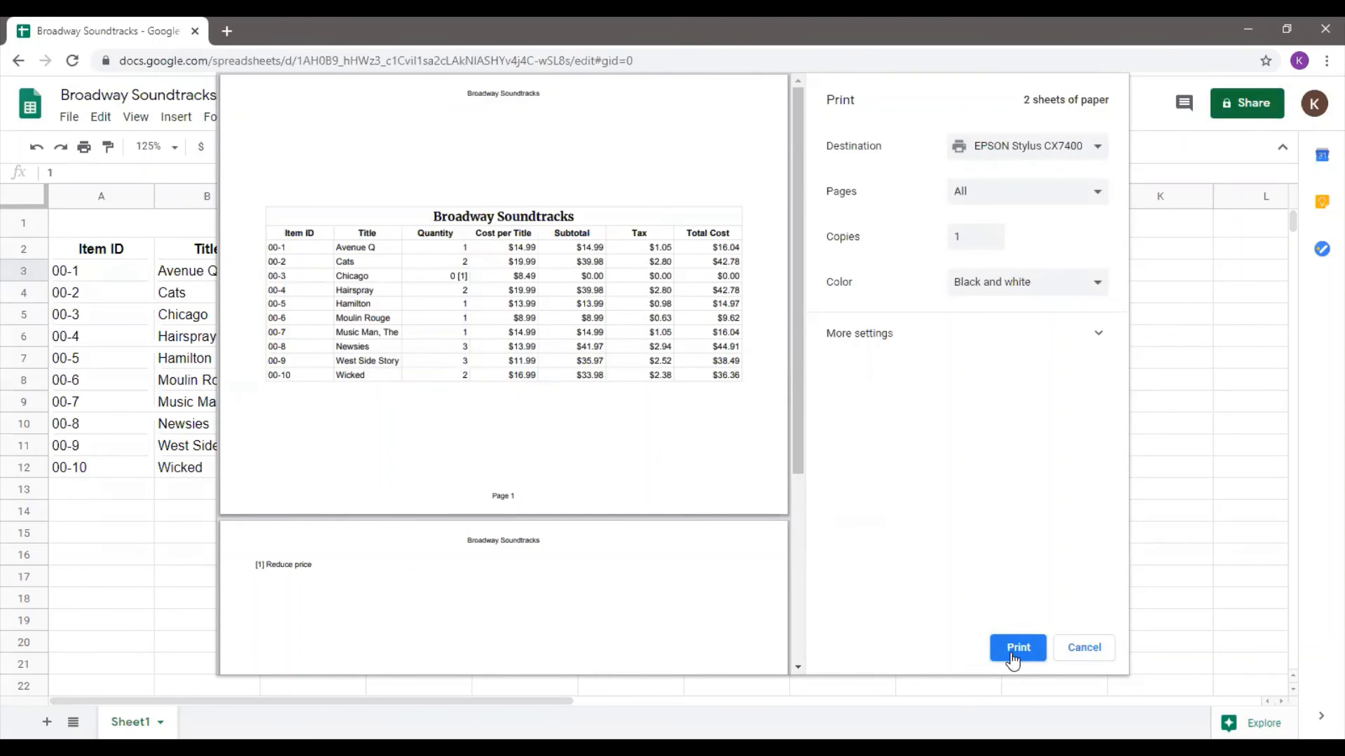
click(1096, 650)
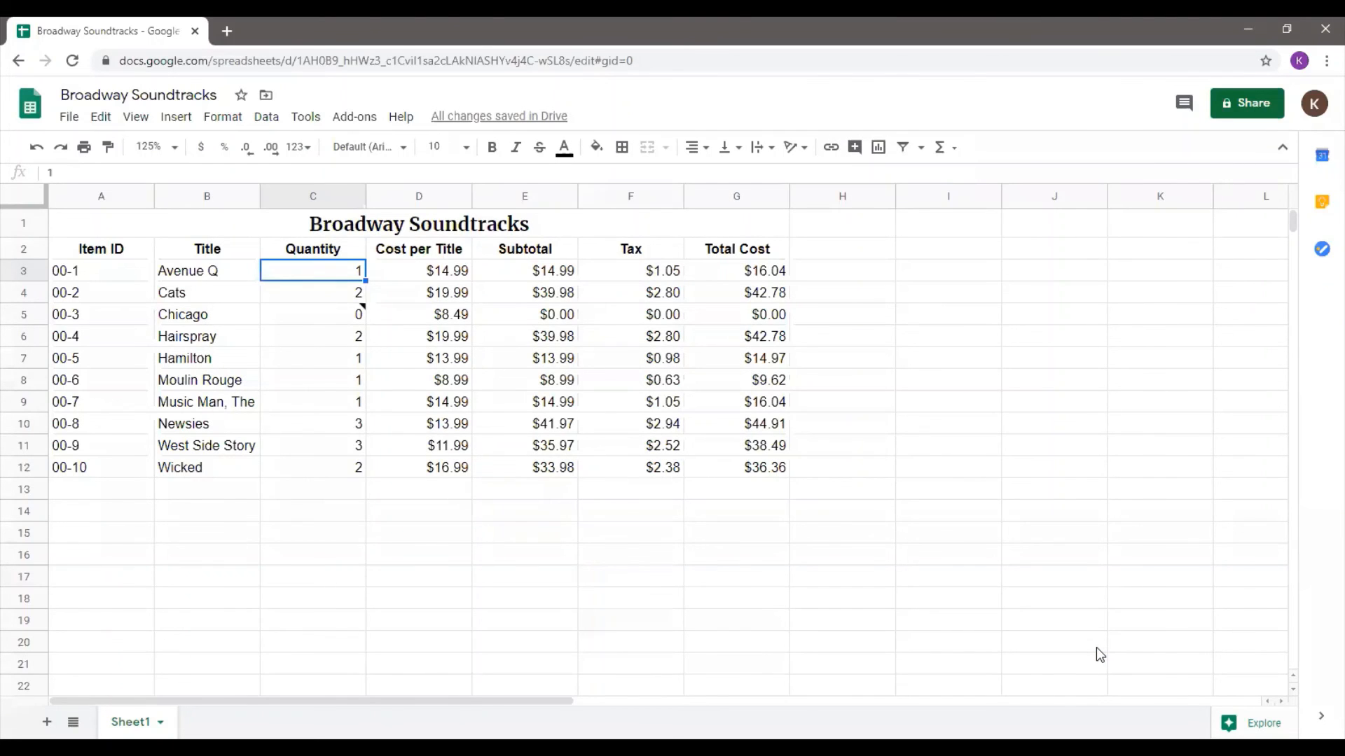